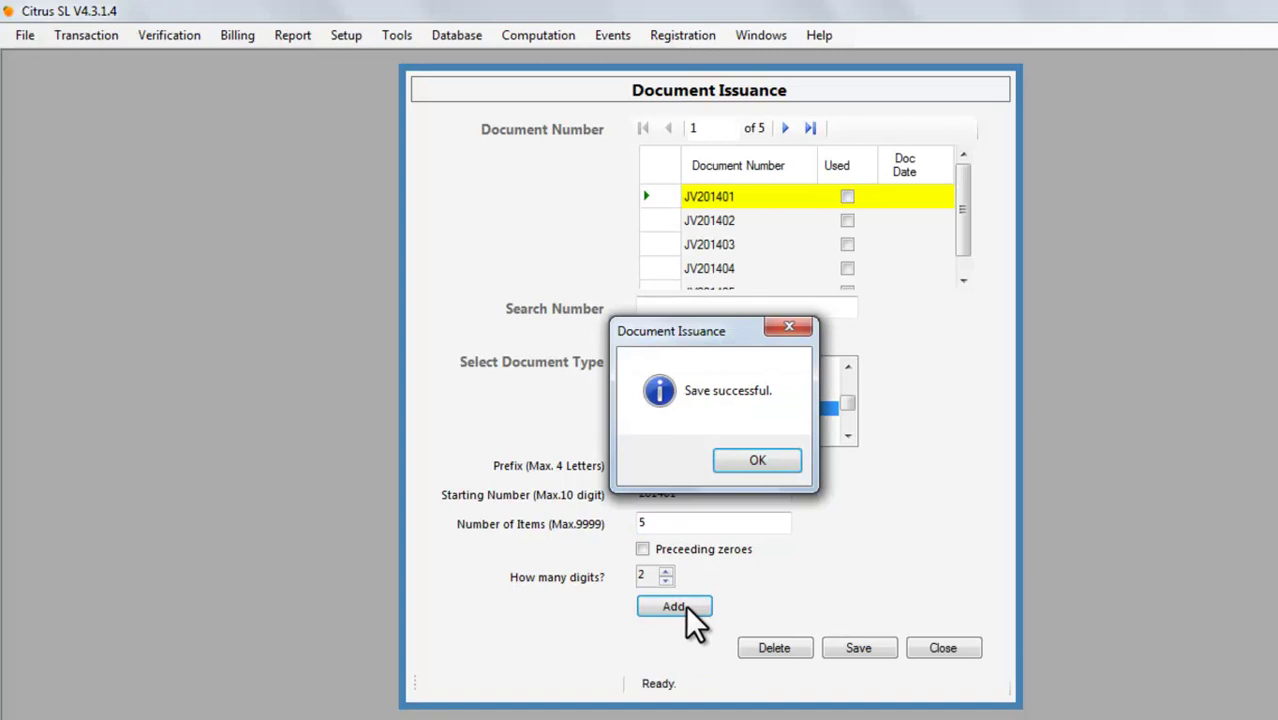
Acknowledge the saved JV201401–JV201405 numbers and close the Document Issuance window.
left_click(782, 463)
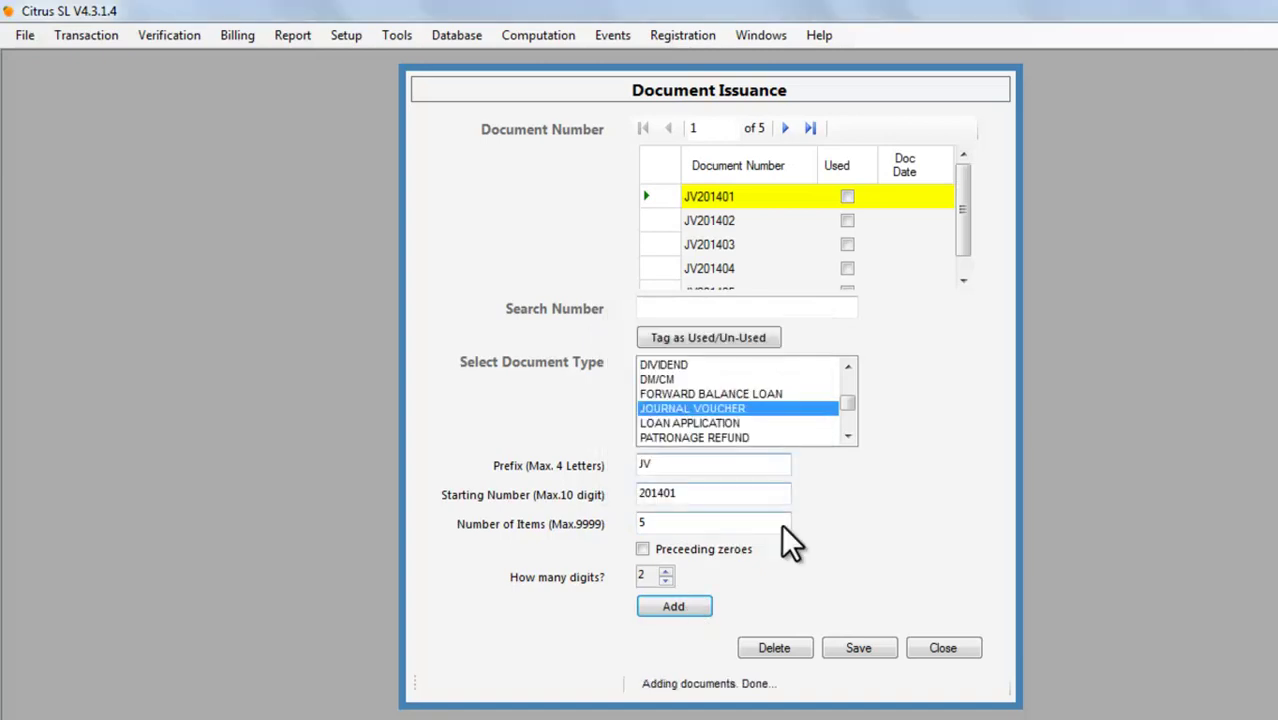
left_click(957, 648)
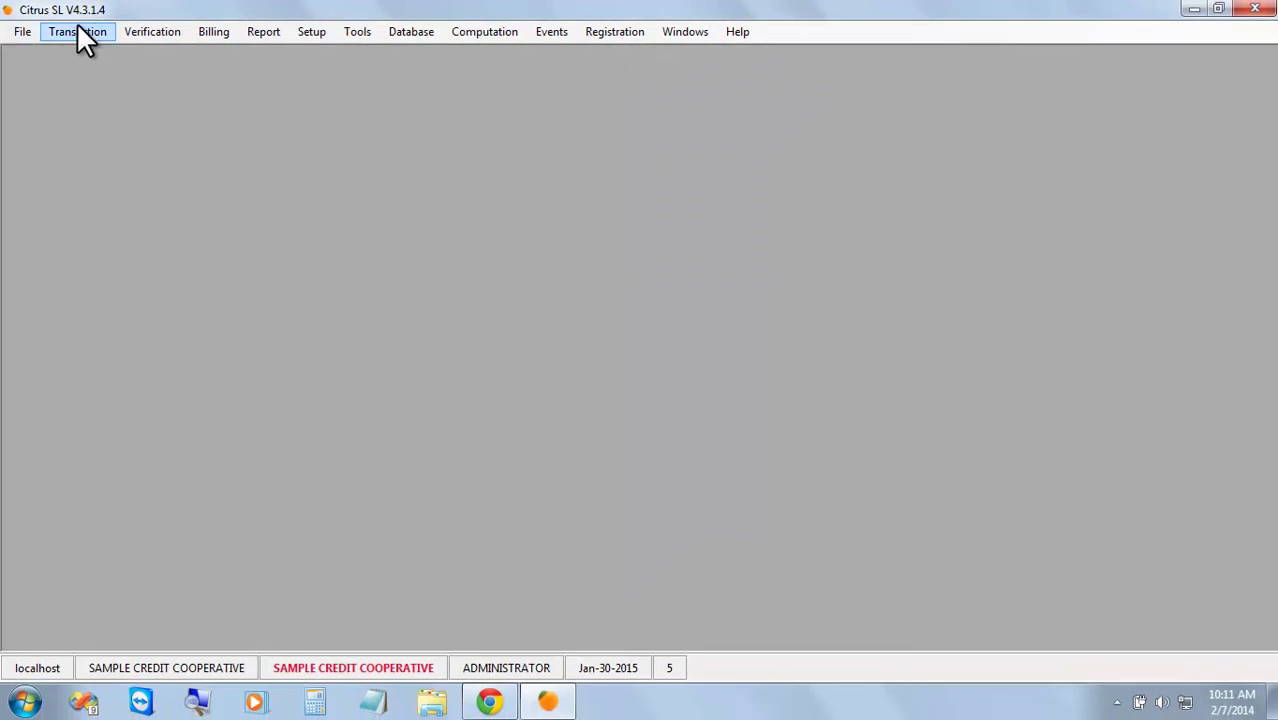
Open a Journal Voucher with starting number JV201401 and create new voucher JV201401.
left_click(78, 31)
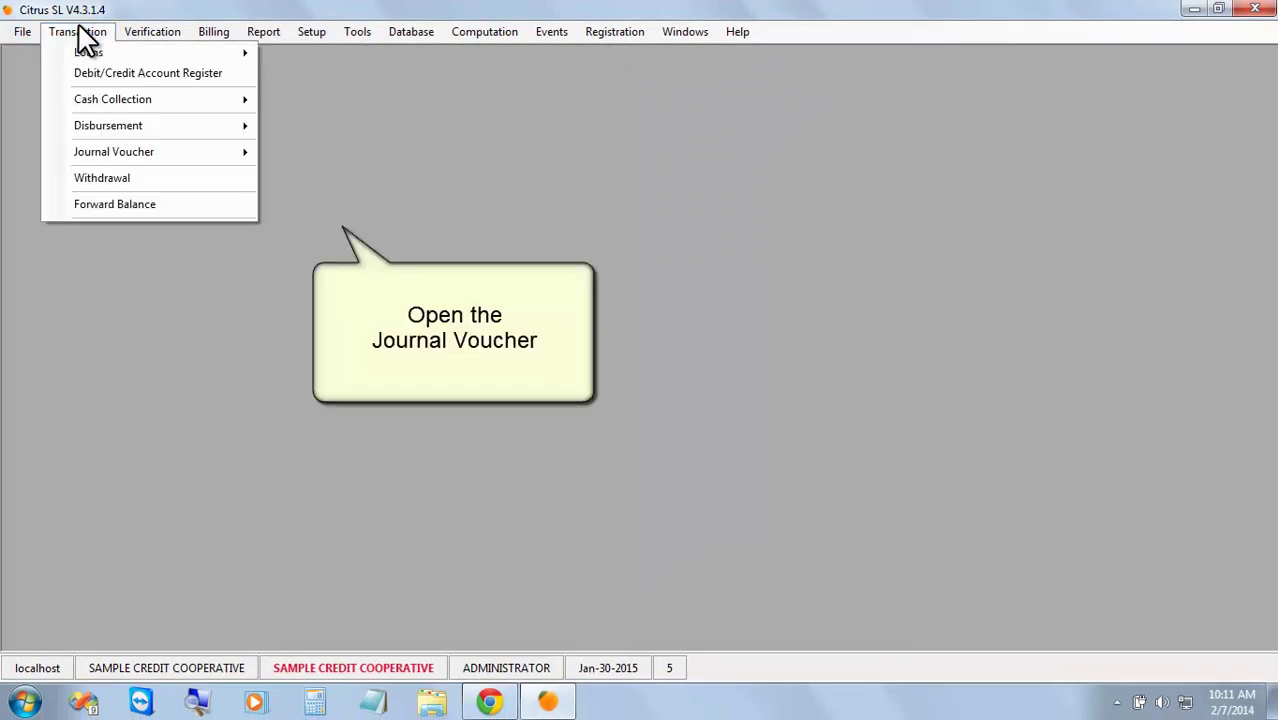
mouse_move(203, 151)
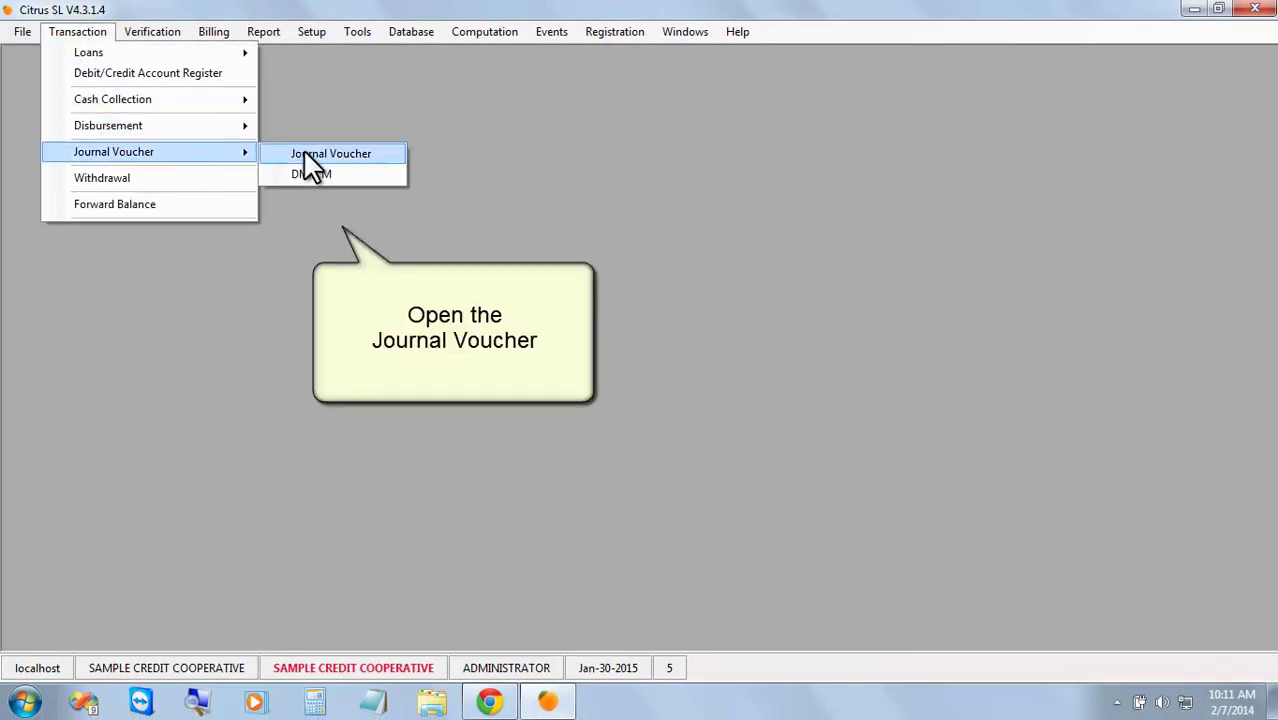
left_click(383, 156)
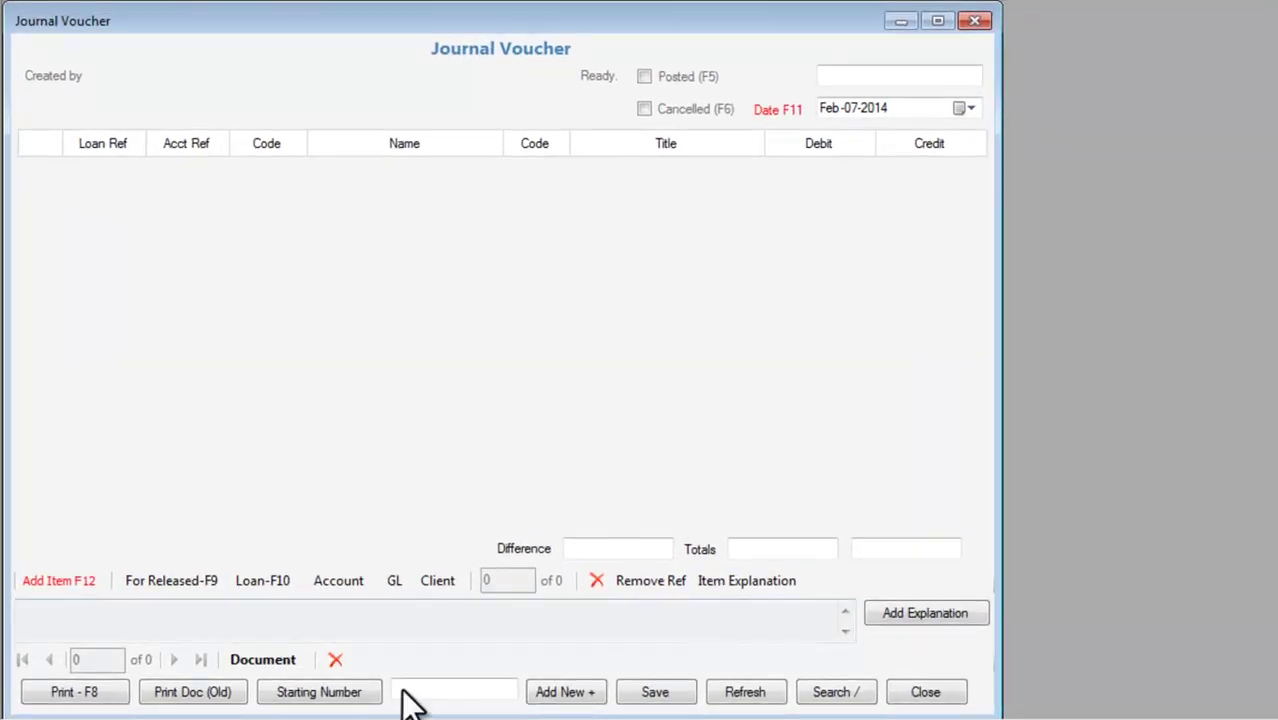
left_click(336, 698)
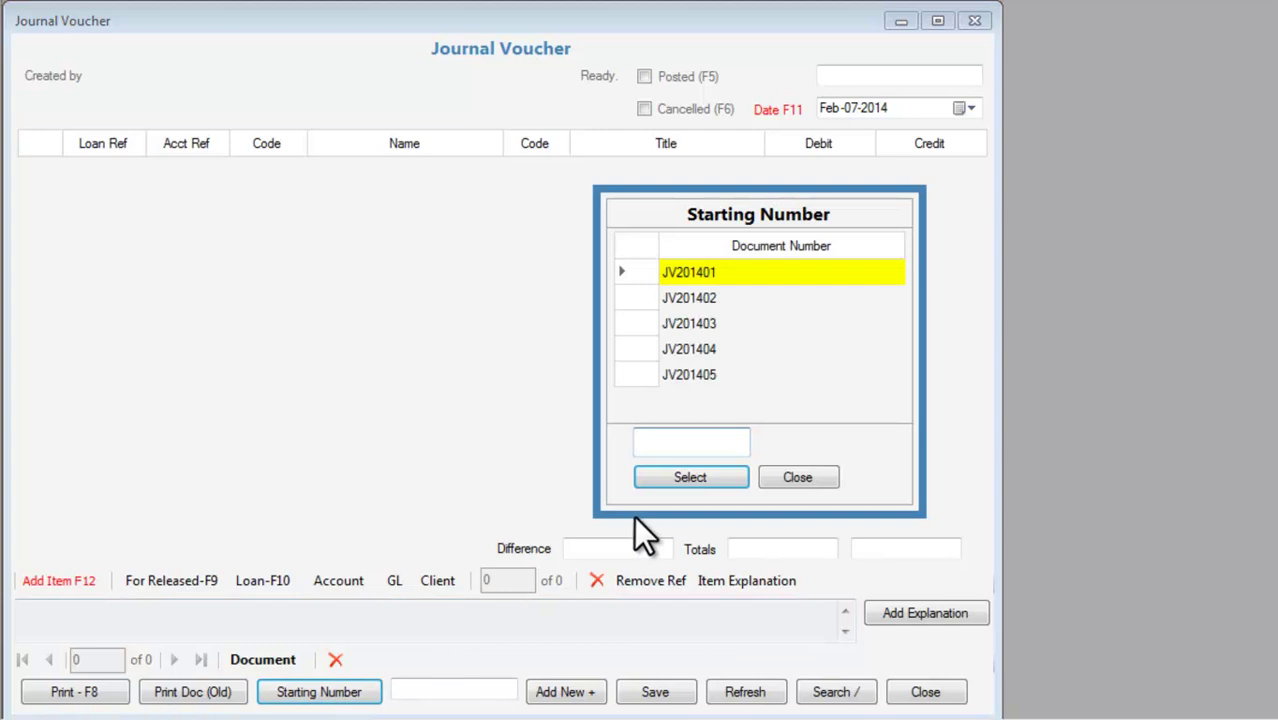
left_click(709, 478)
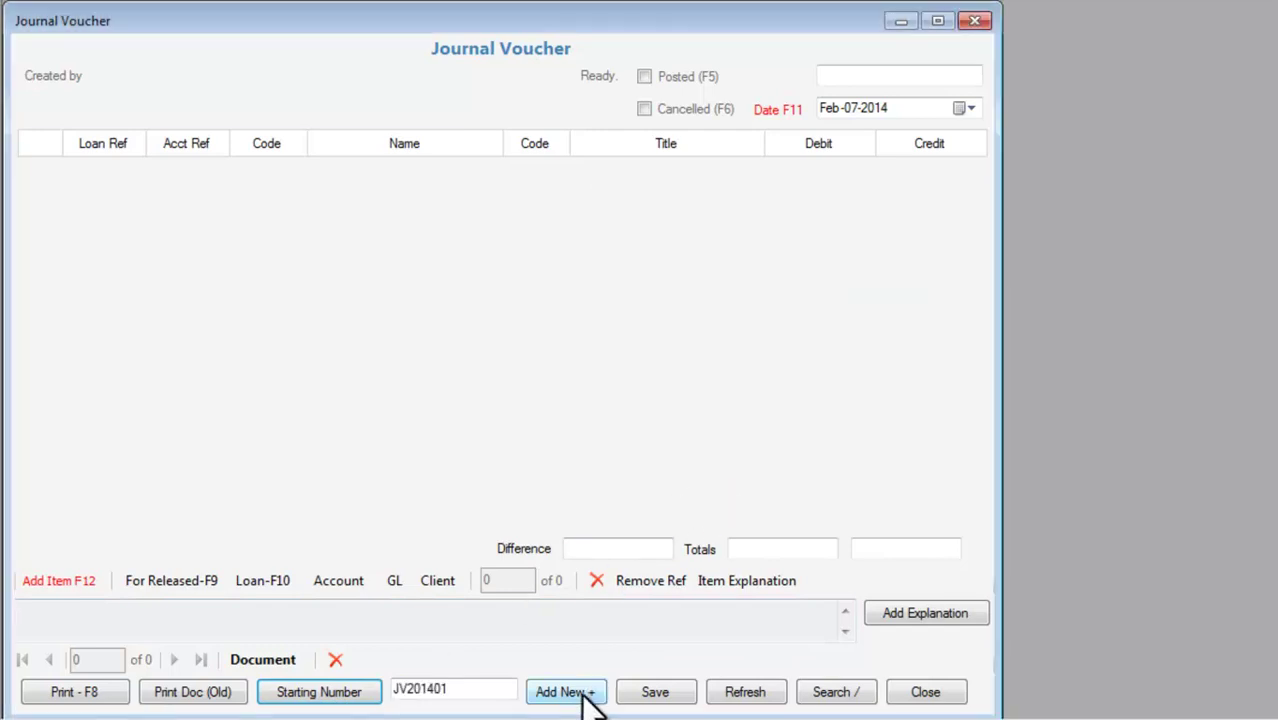
left_click(584, 674)
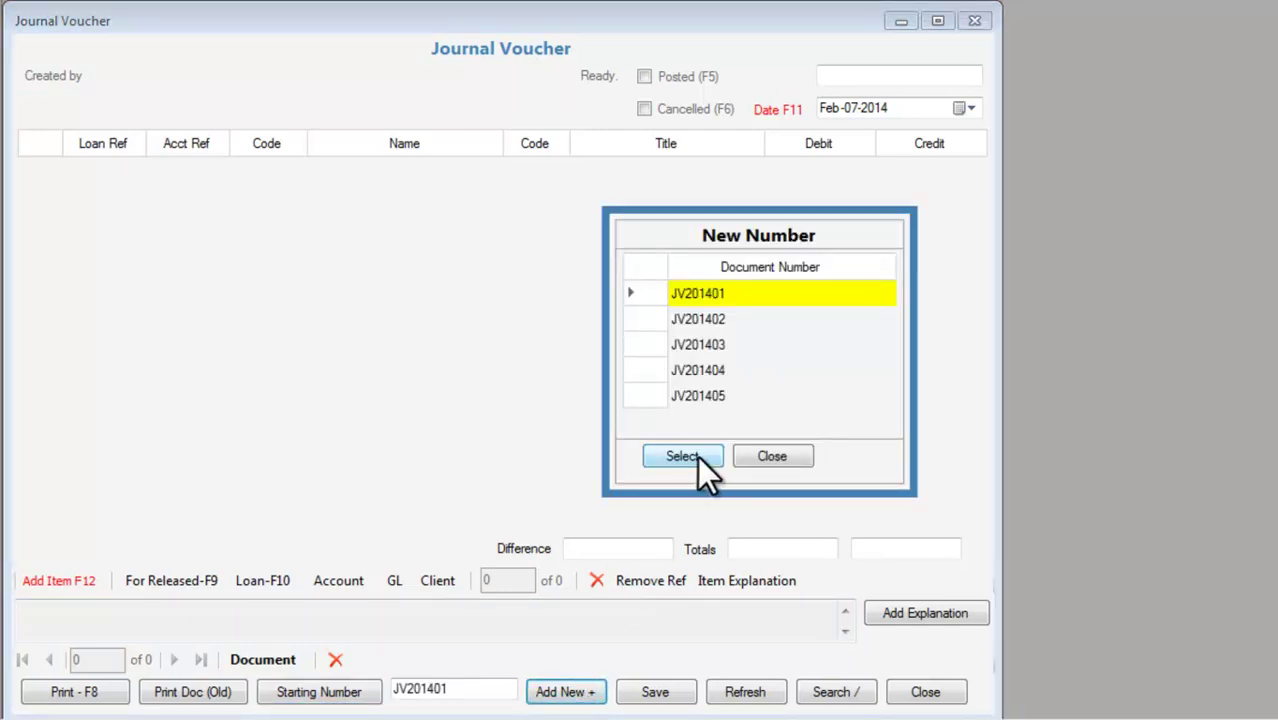
left_click(697, 456)
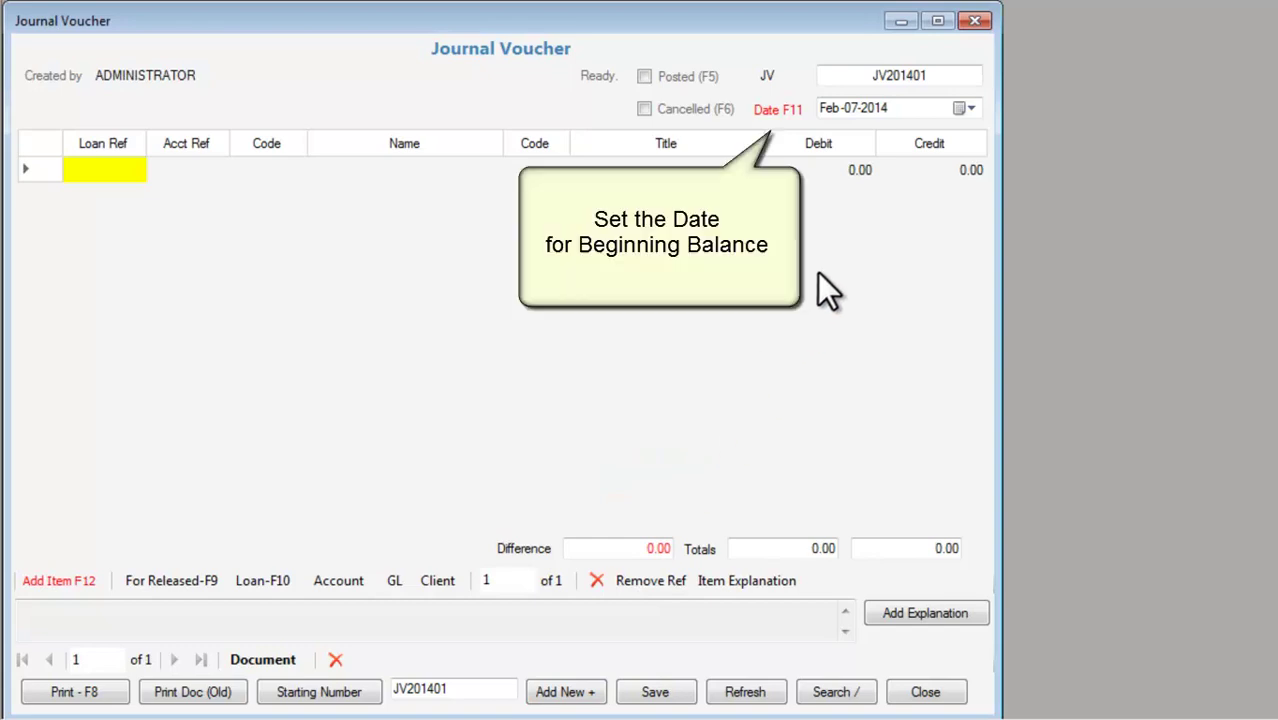
Date the journal voucher Dec-31-2013.
left_click(966, 109)
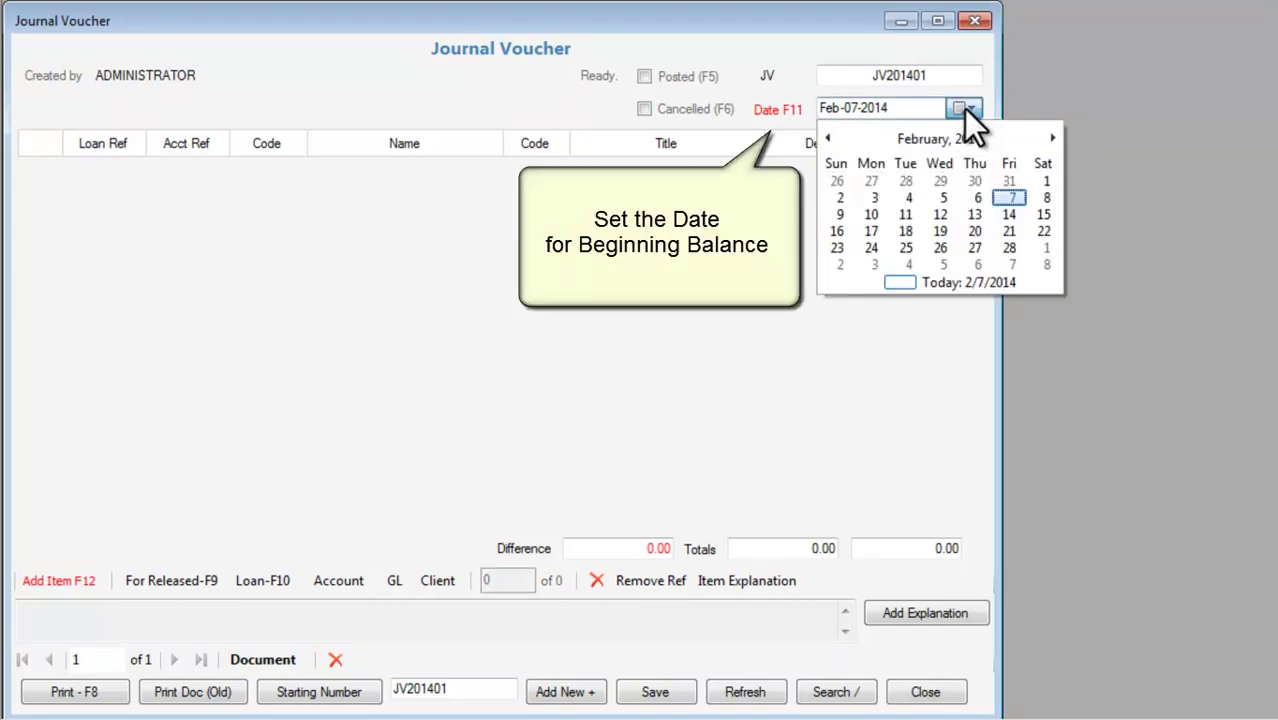
left_click(830, 137)
left_click(830, 137)
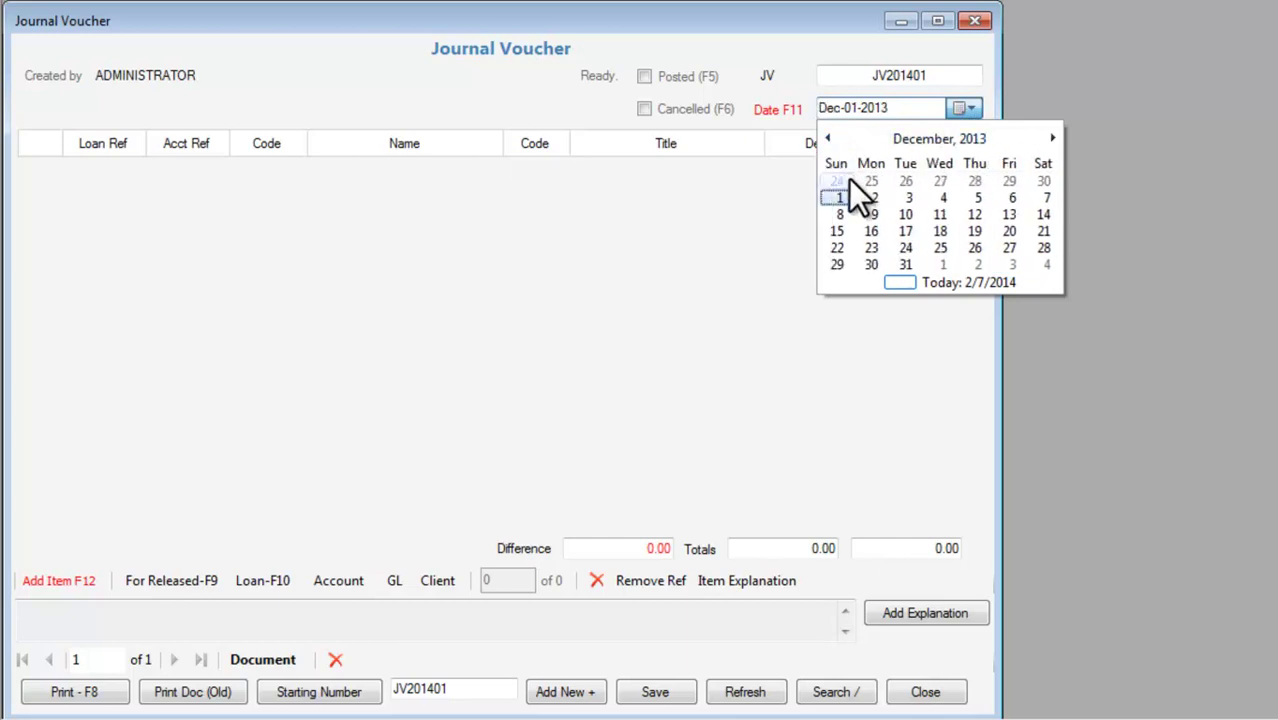
left_click(906, 264)
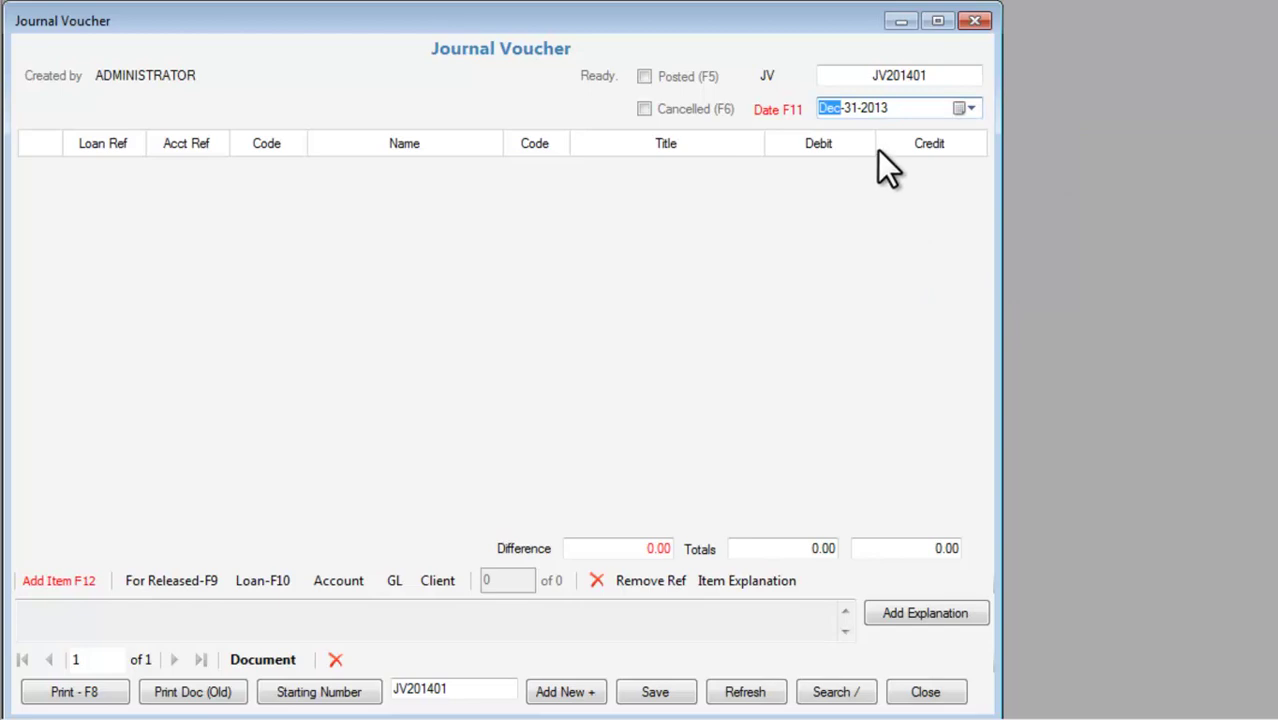
left_click(881, 106)
left_click(832, 269)
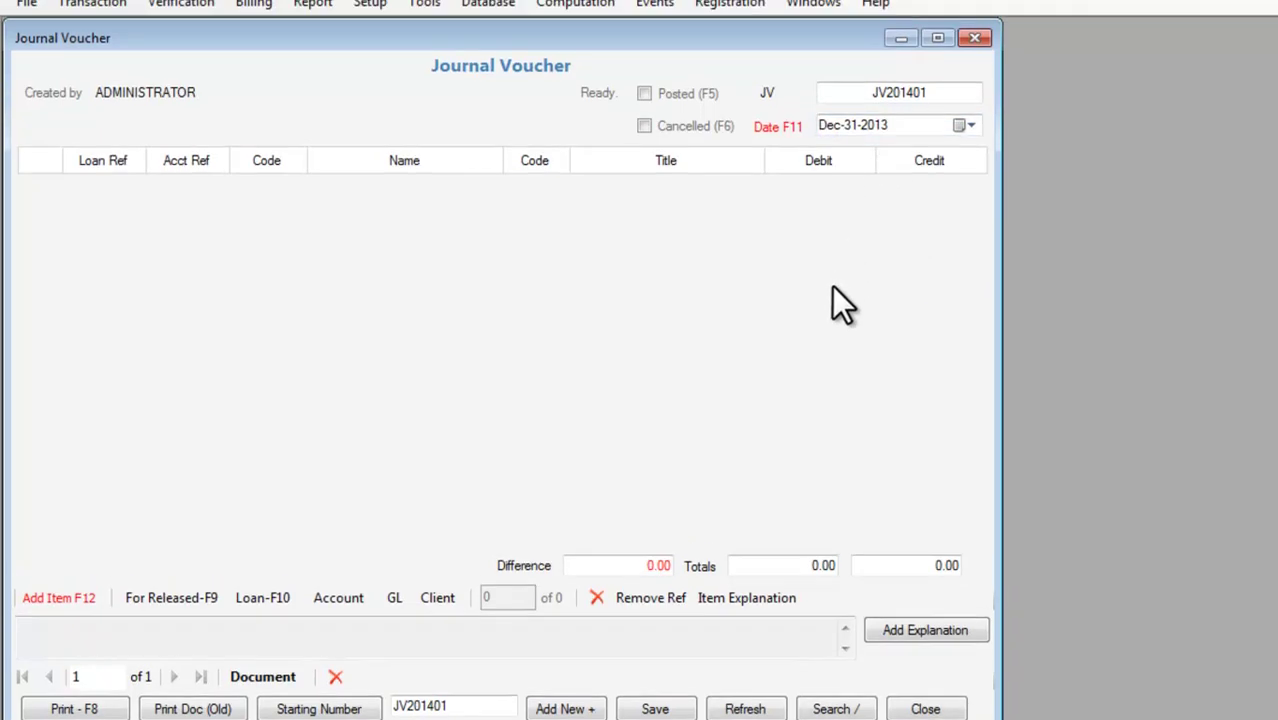
Confirm in Setup > Projects that the forward balance date is 12/31/2013.
left_click(379, 30)
left_click(376, 64)
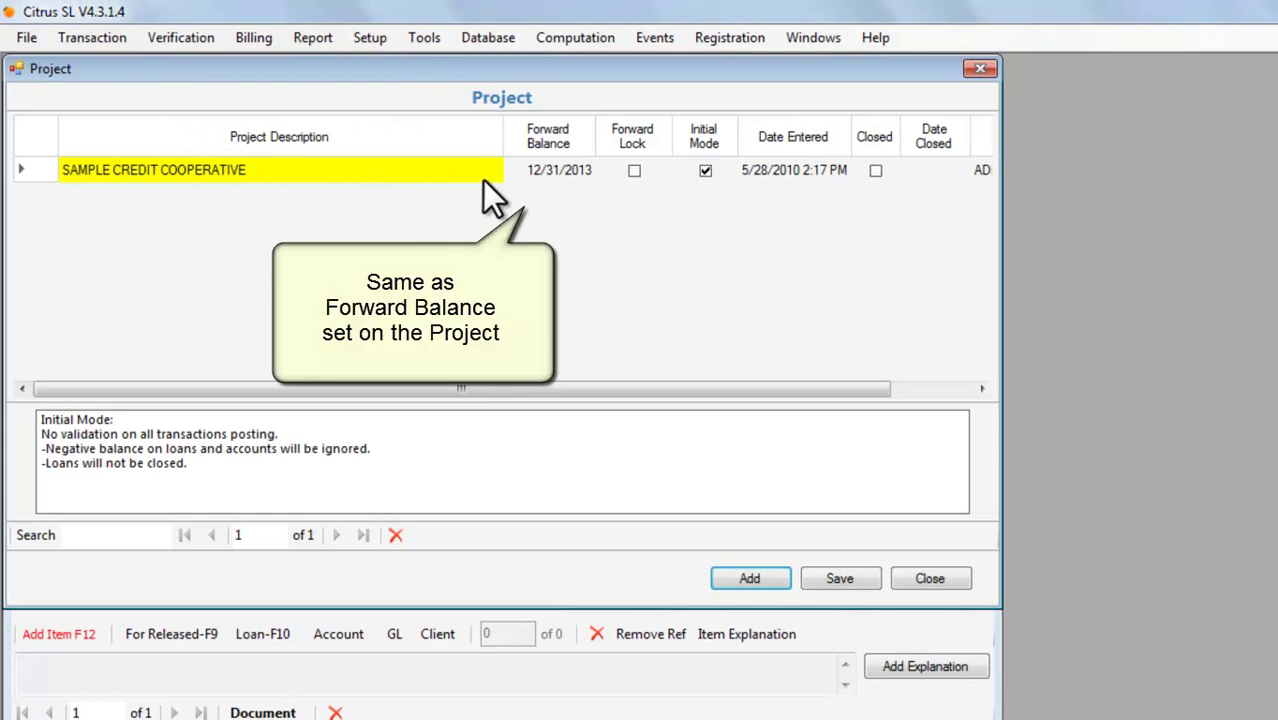
left_click(544, 168)
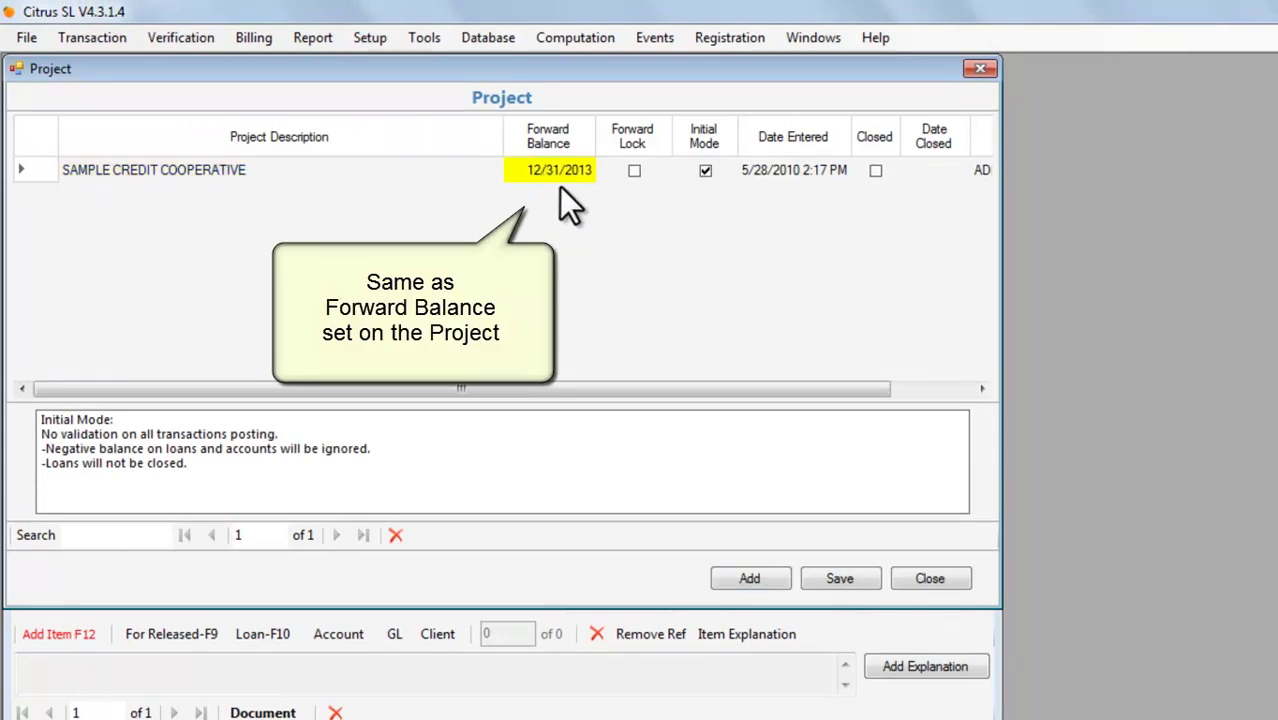
left_click(949, 575)
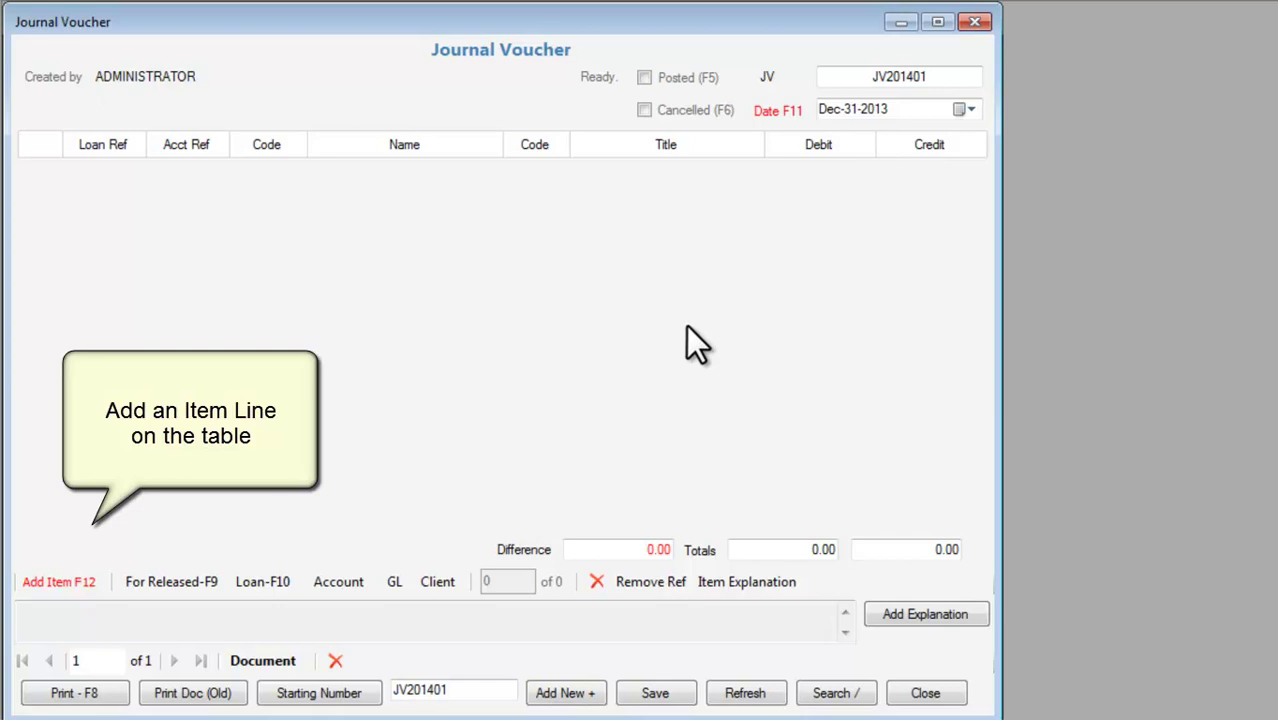
Debit 101.00 CASH ON HAND 100,000.00 on the first voucher line.
left_click(57, 584)
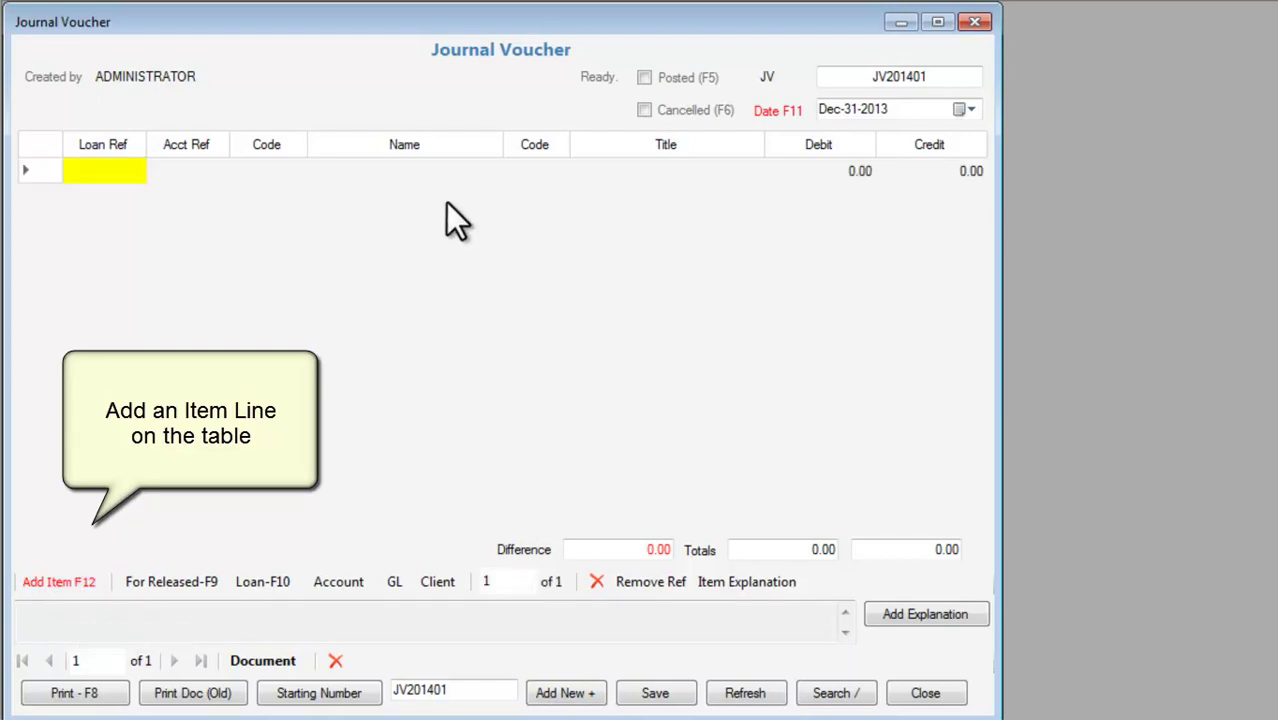
left_click(547, 174)
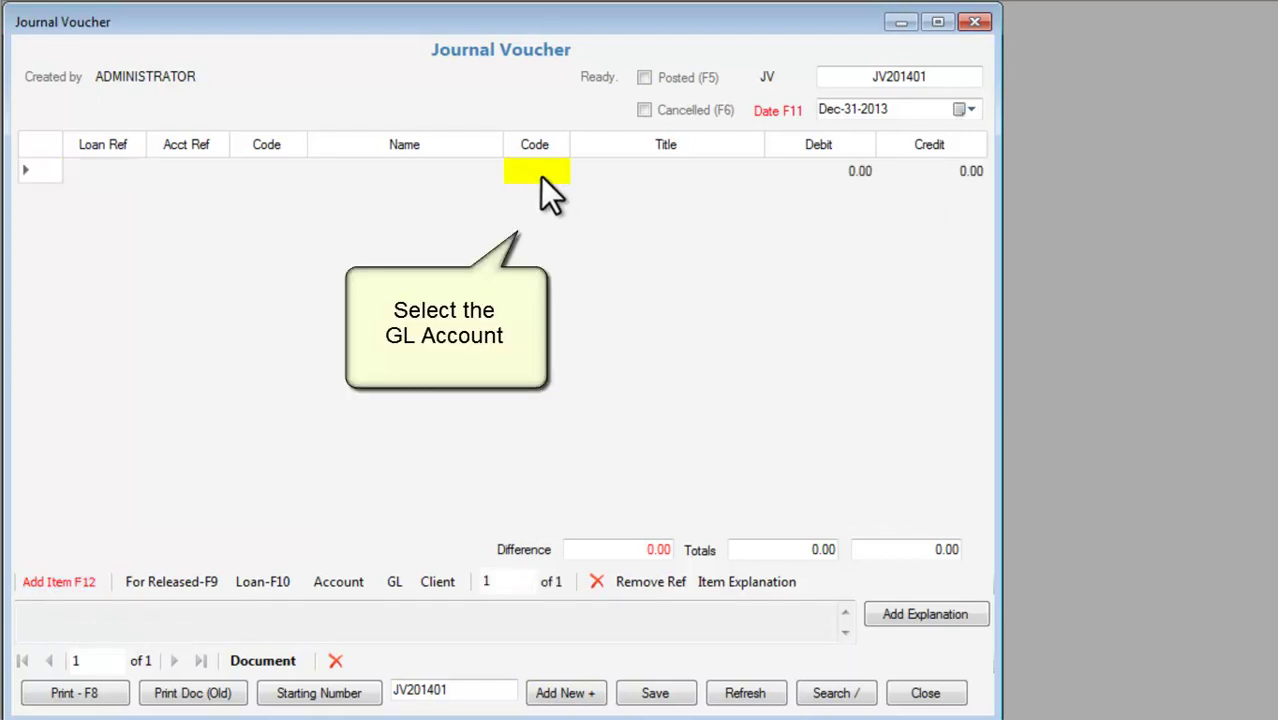
left_click(532, 171)
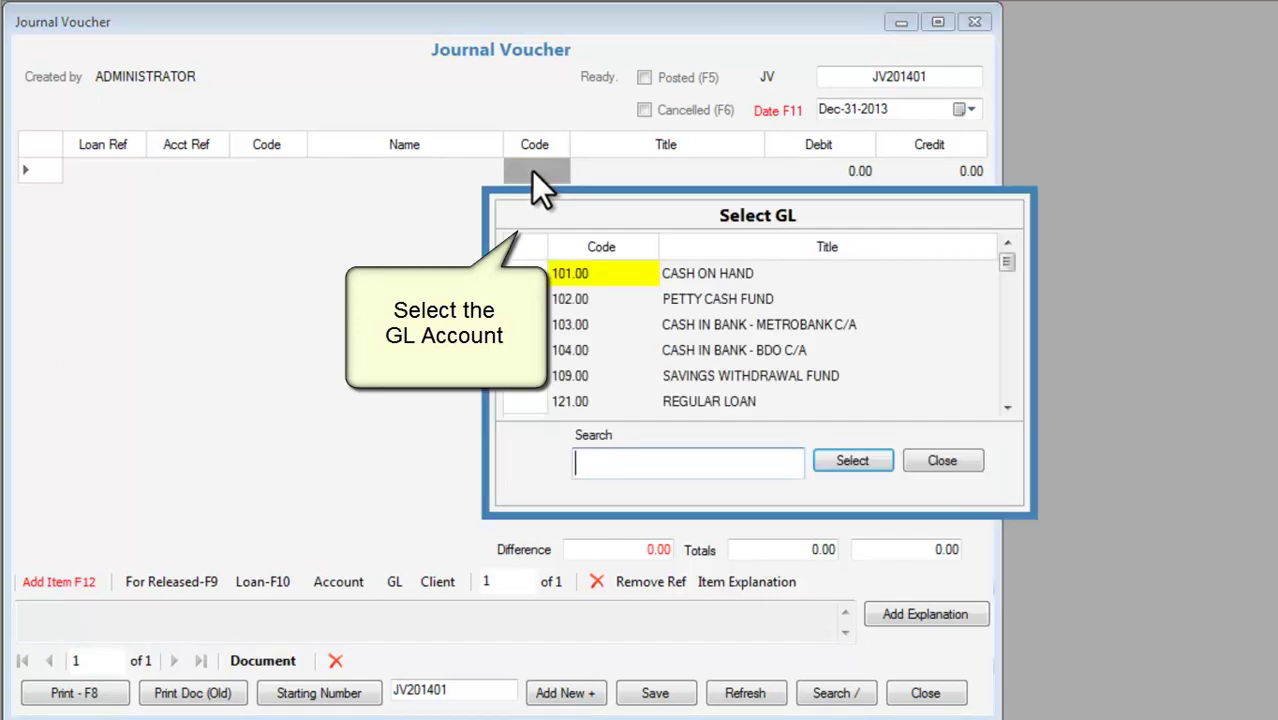
left_click(610, 274)
left_click(858, 460)
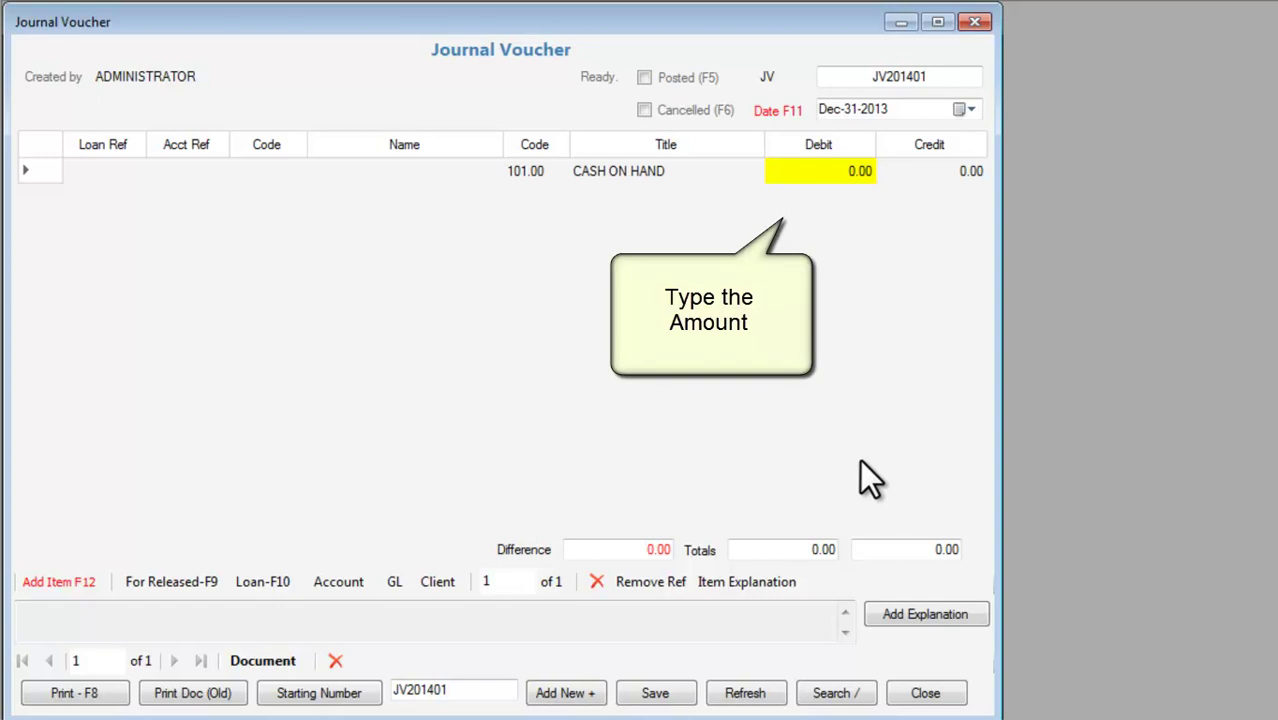
type("100000")
key("Return")
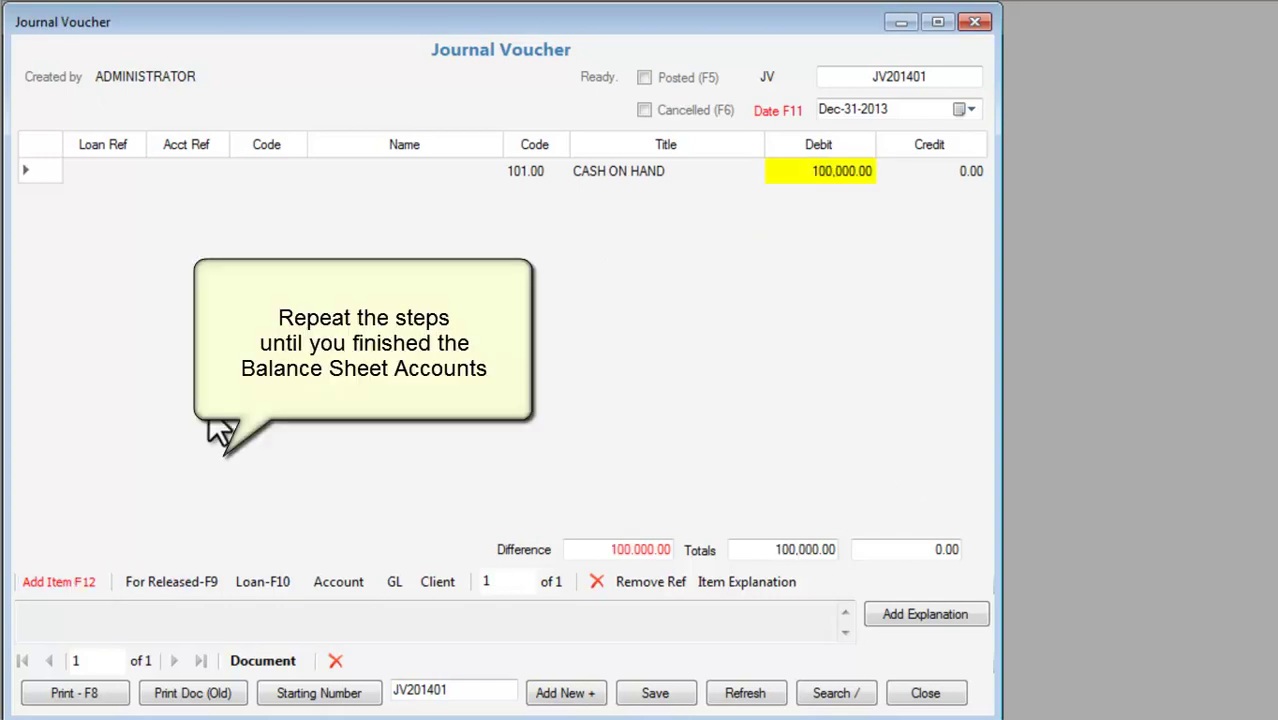
Debit 102.00 PETTY CASH FUND 50,000.00 on a second line and add a third line.
key("F12")
key("Tab")
key("Tab")
key("Tab")
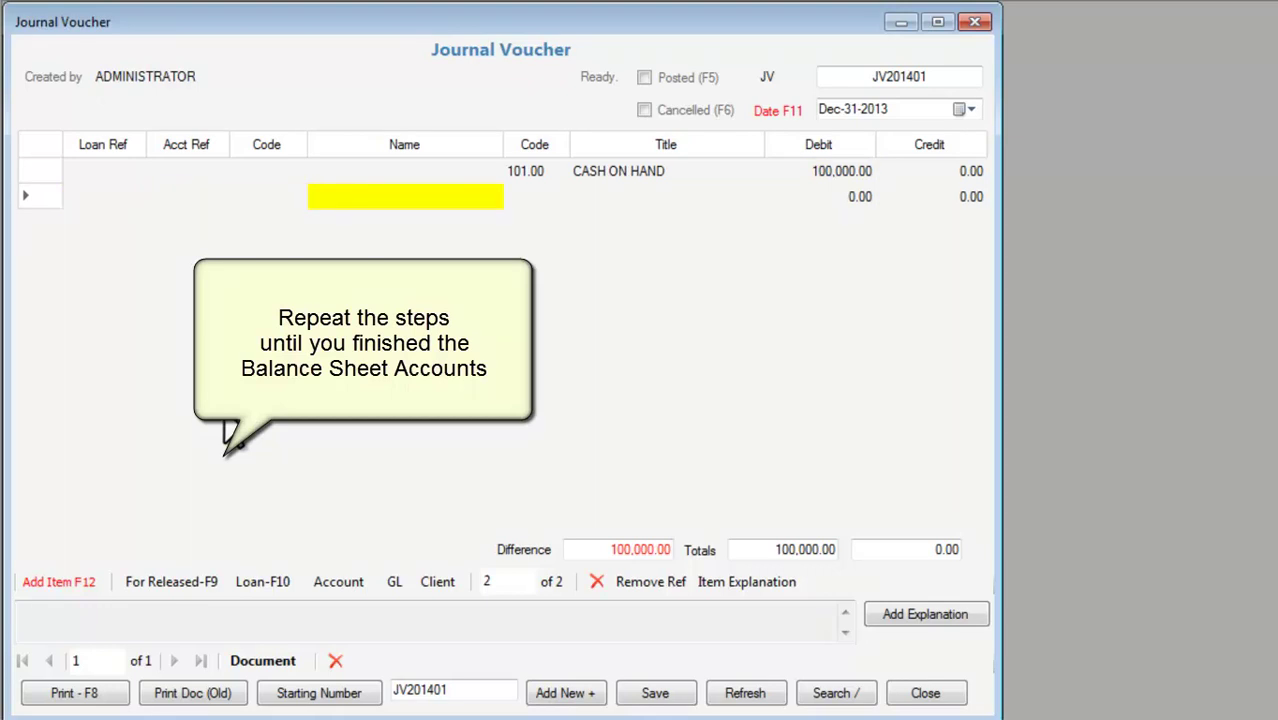
key("Return")
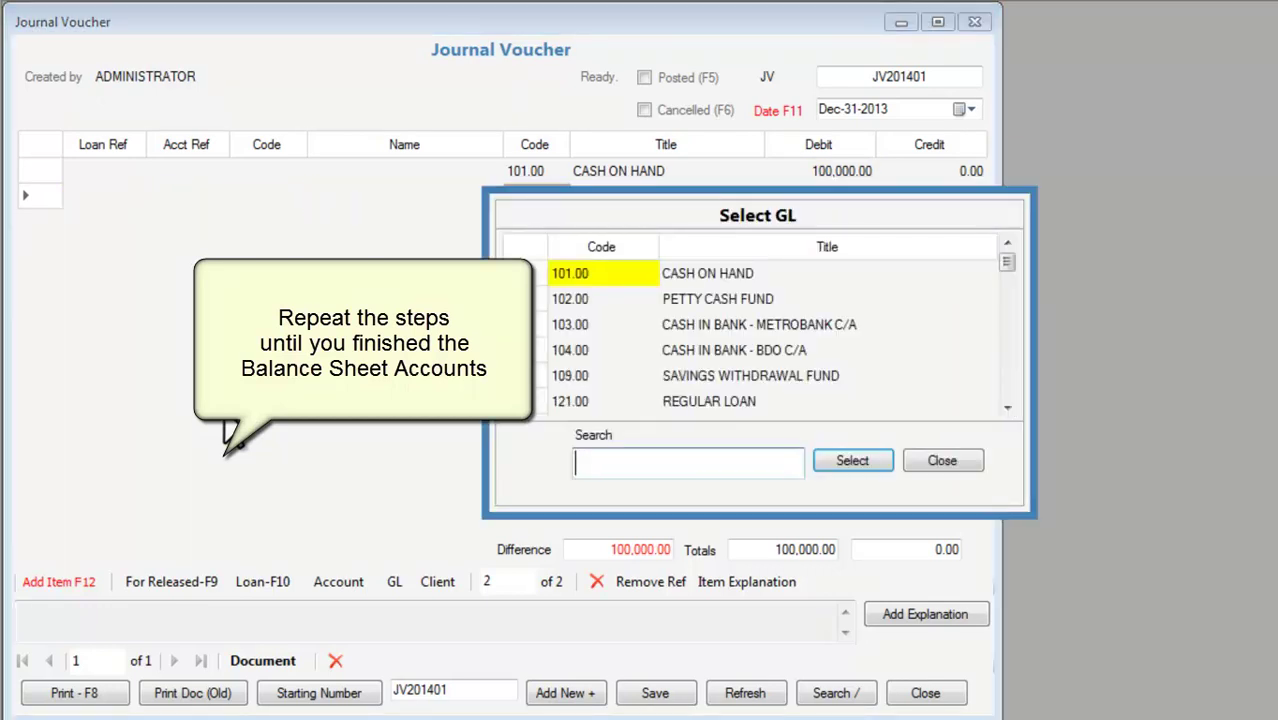
double_click(696, 296)
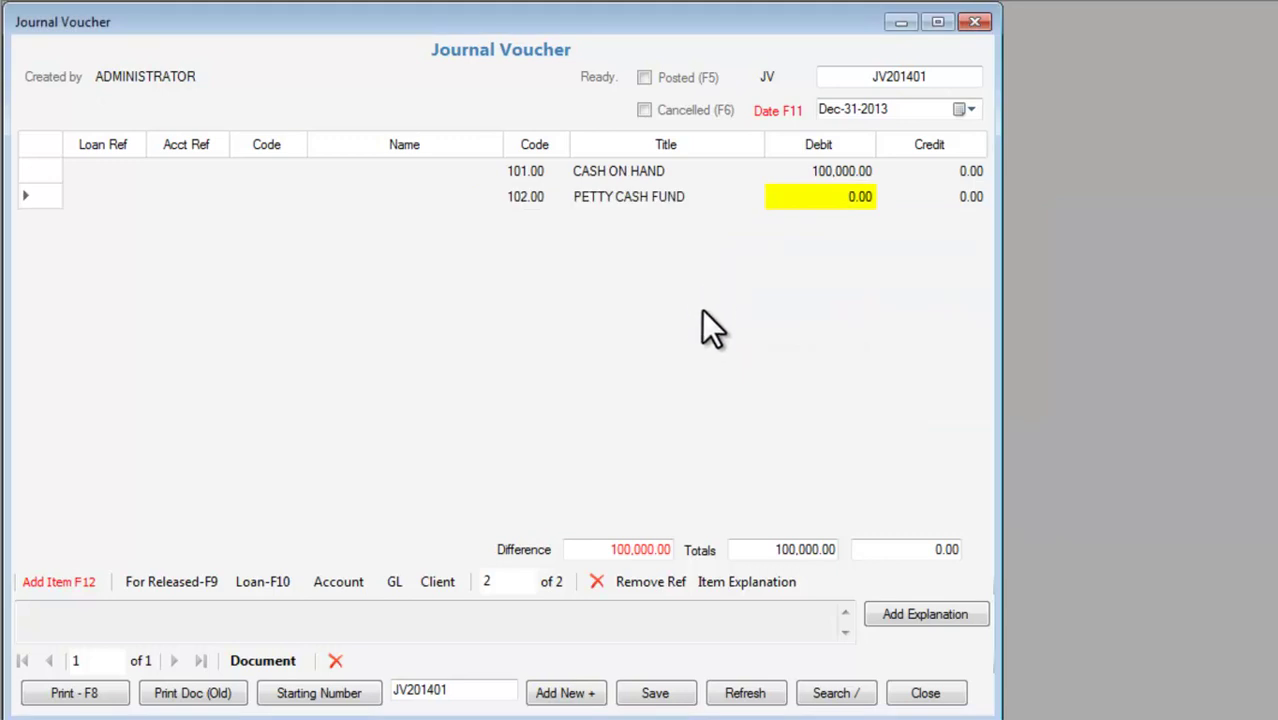
type("50000")
key("Return")
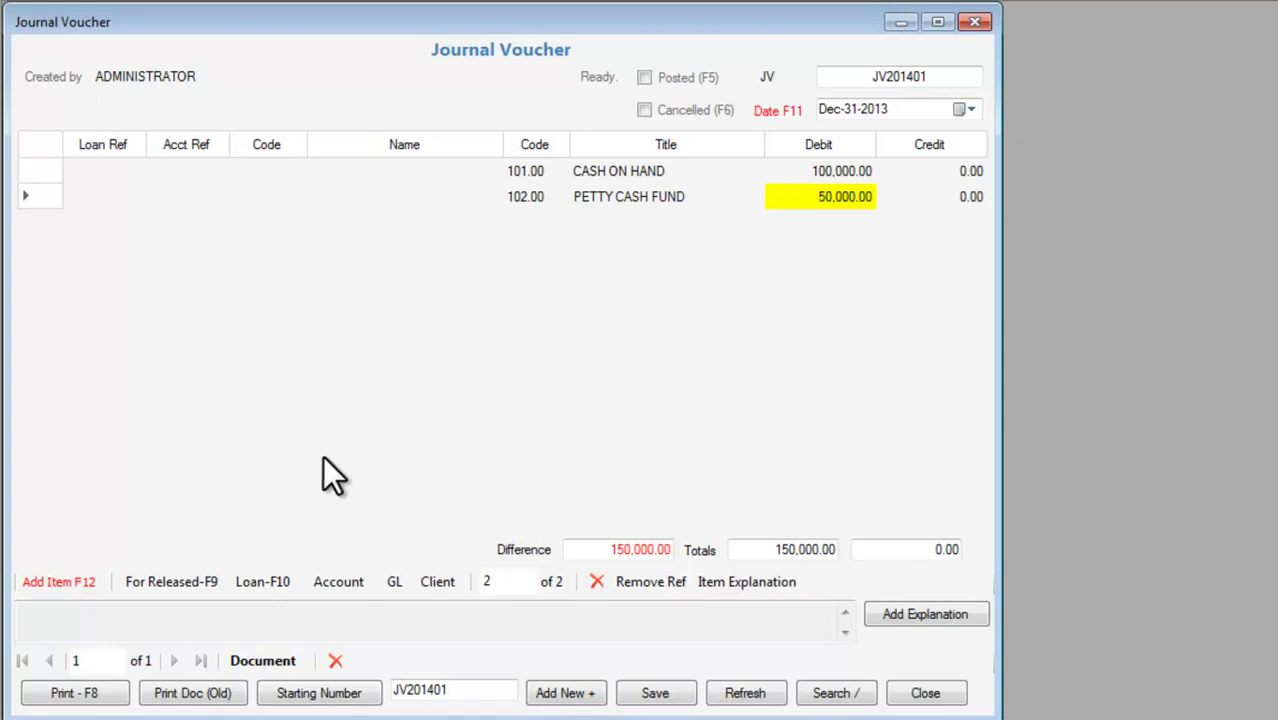
left_click(58, 581)
left_click(526, 223)
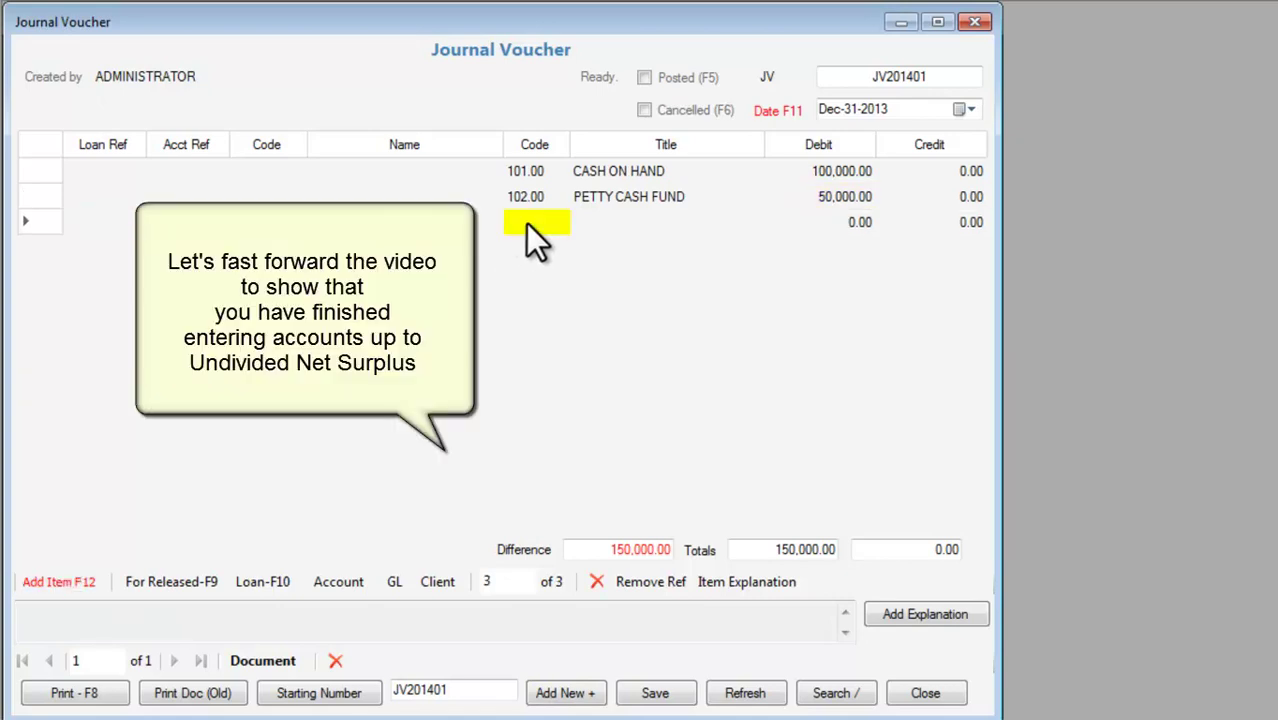
Put the 103.00 Metrobank cash in bank account on line 3.
left_click(526, 223)
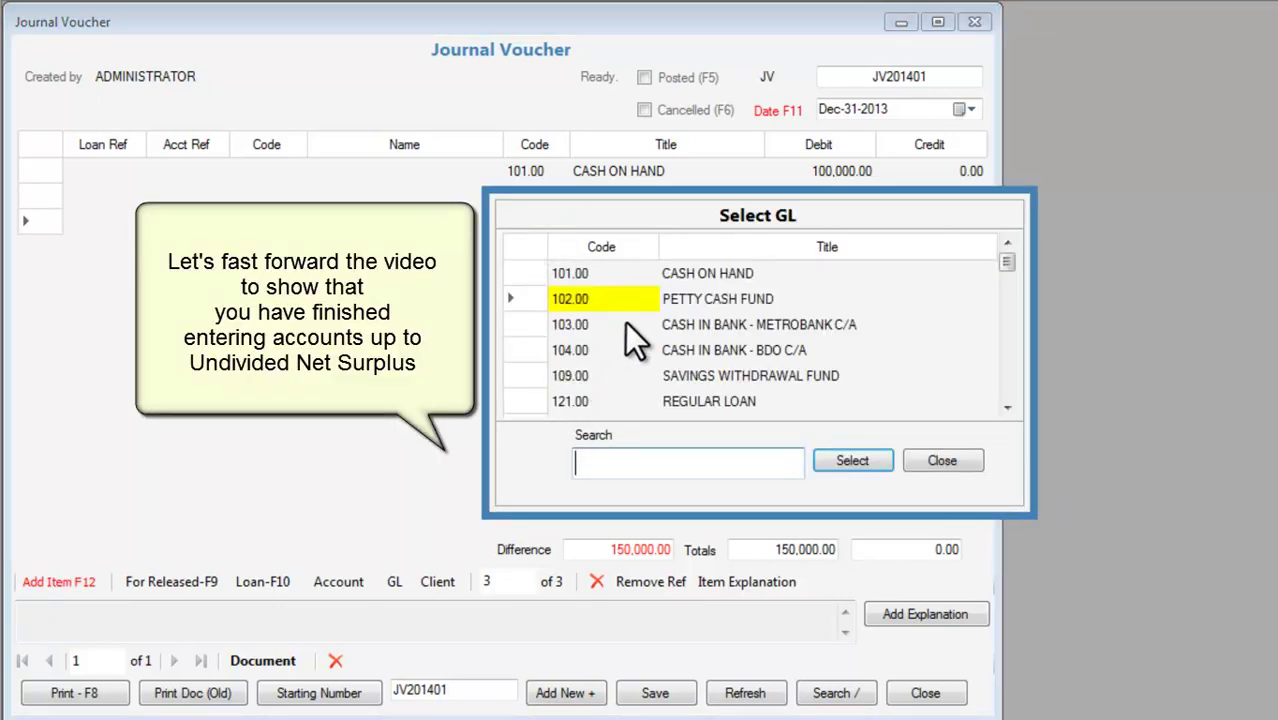
left_click(693, 322)
left_click(852, 461)
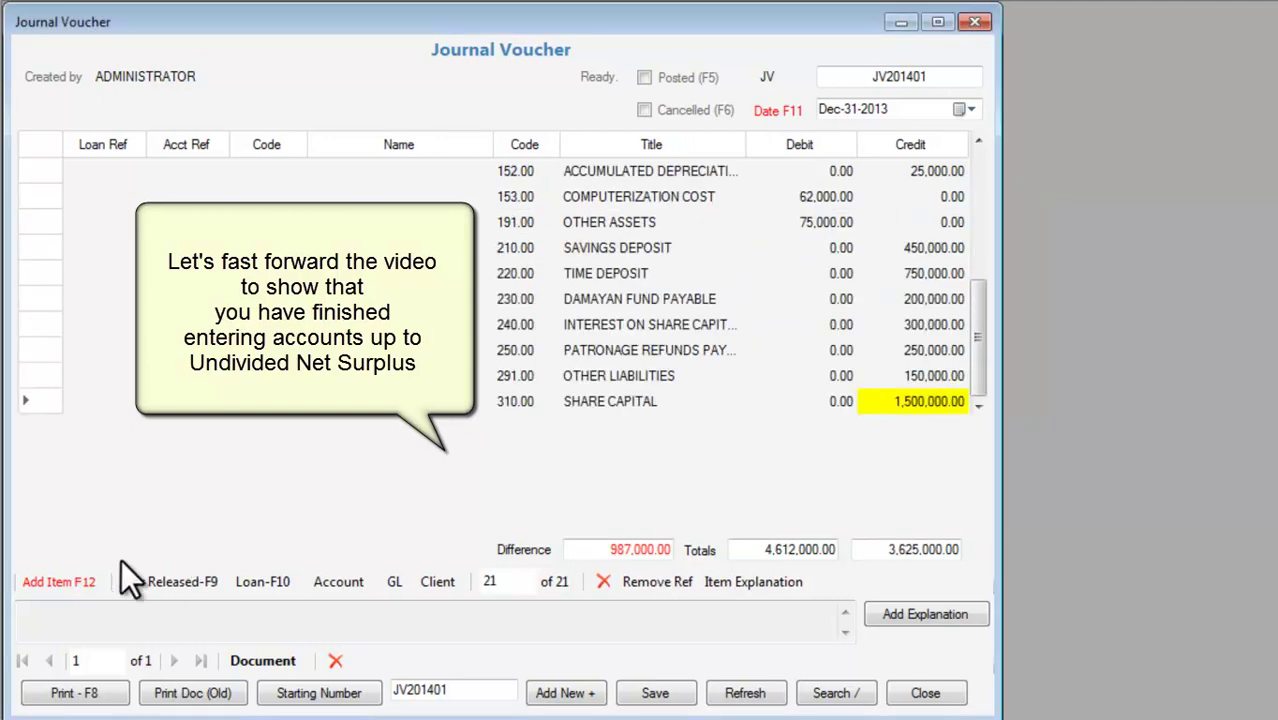
Credit 320.00 UNDIVIDED NET SURPLUS 987,000.00 so both totals reach 4,612,000.00.
left_click(80, 582)
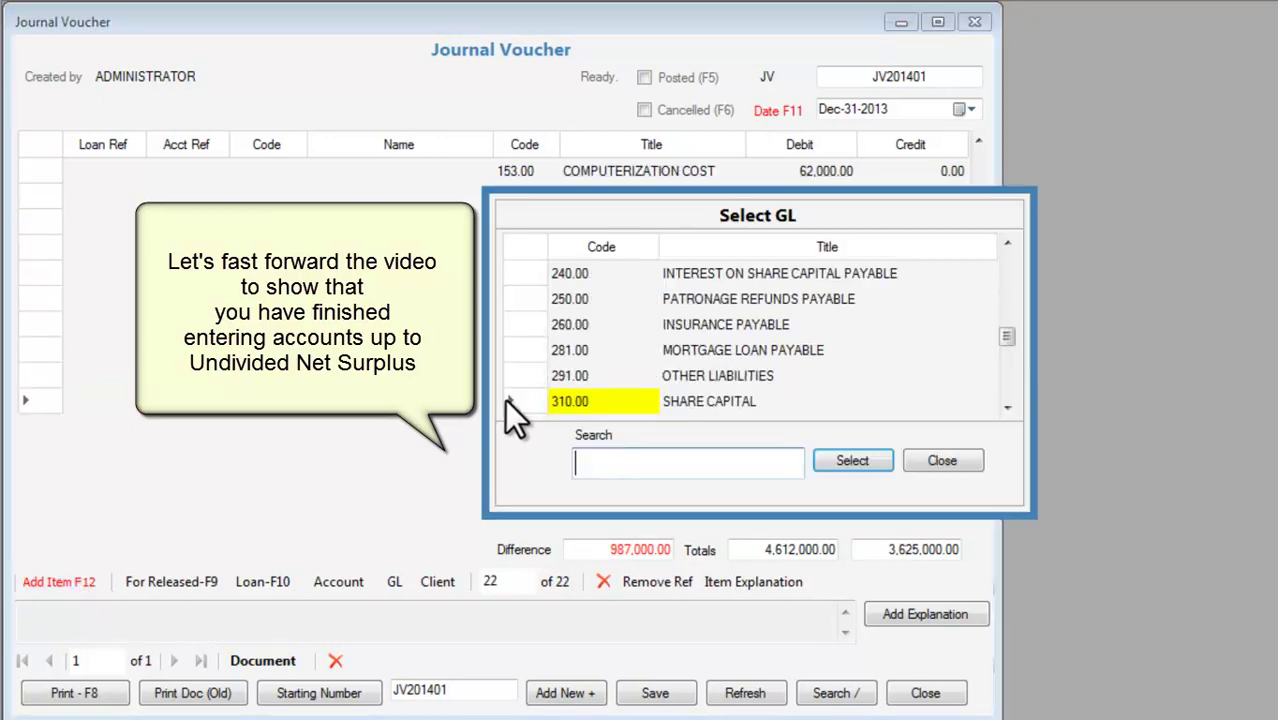
left_click(1007, 408)
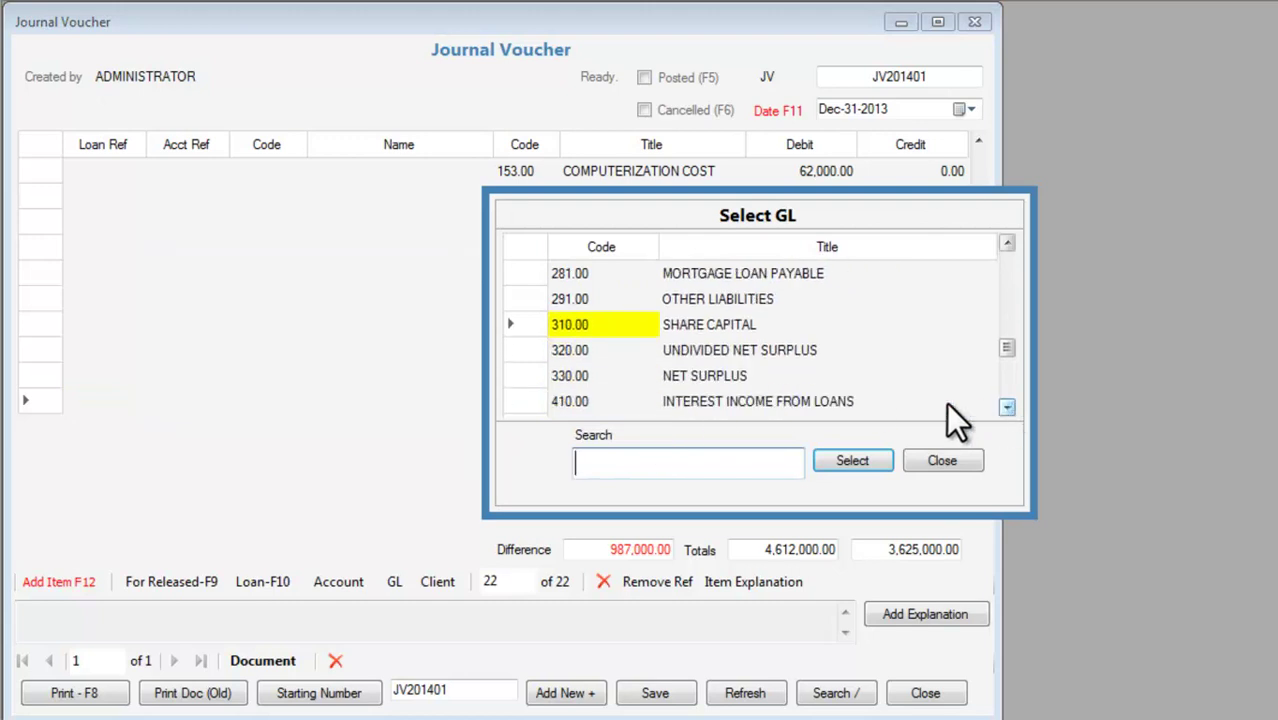
double_click(754, 351)
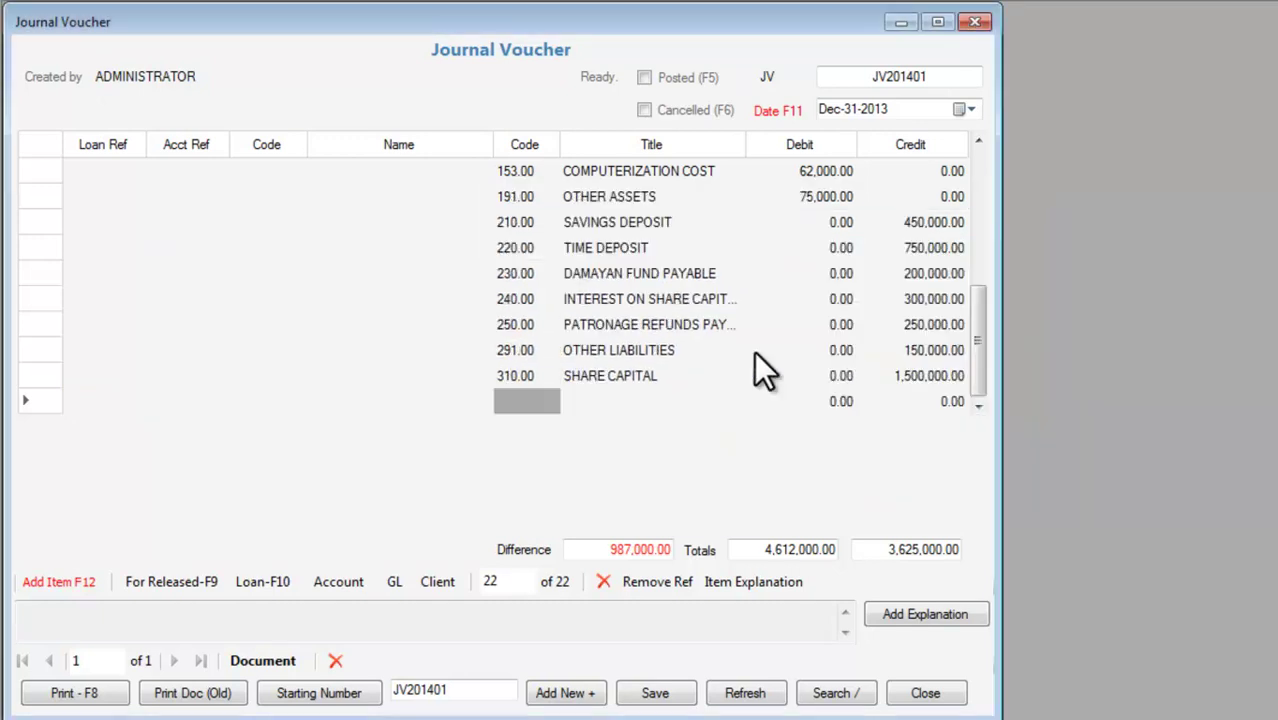
left_click(907, 403)
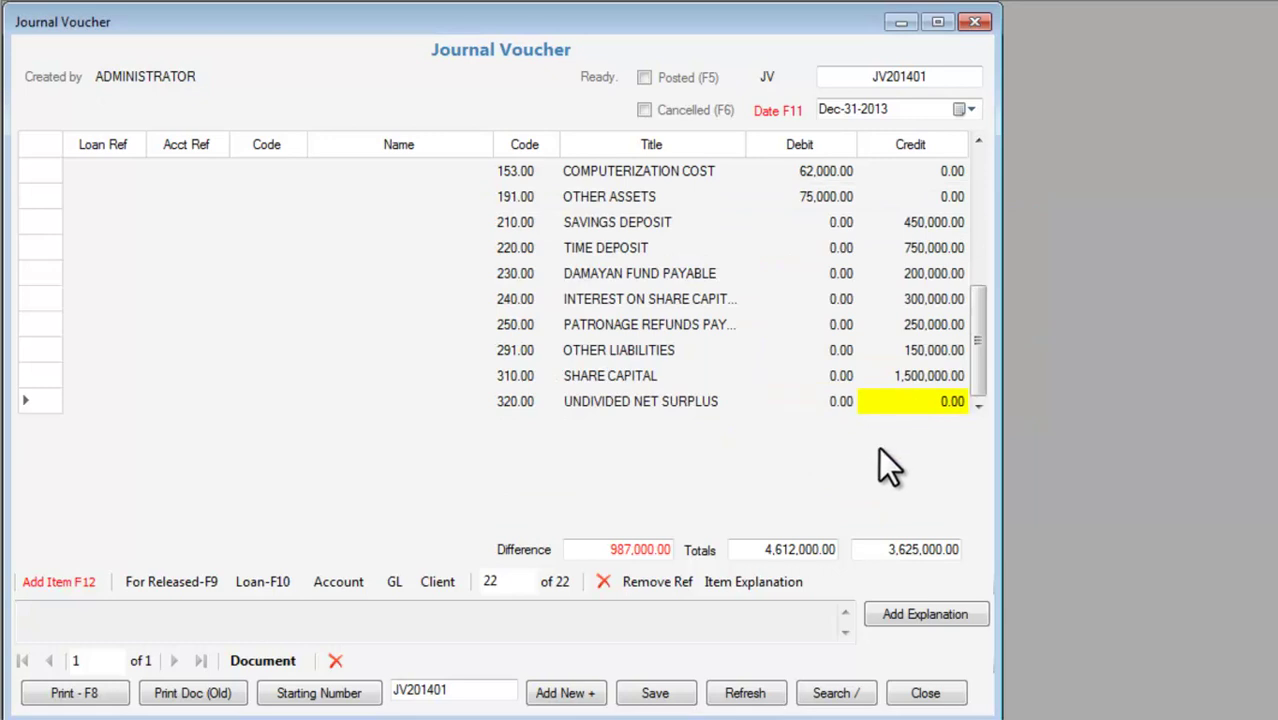
type("987000")
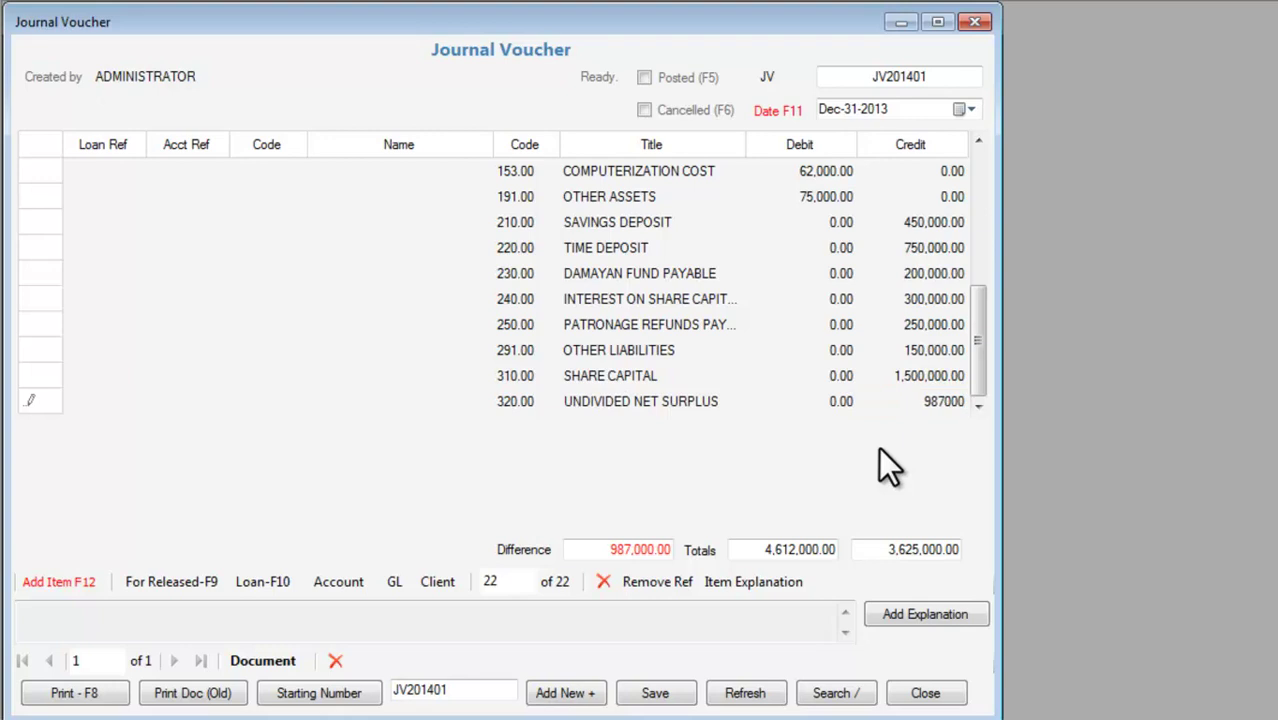
key("Return")
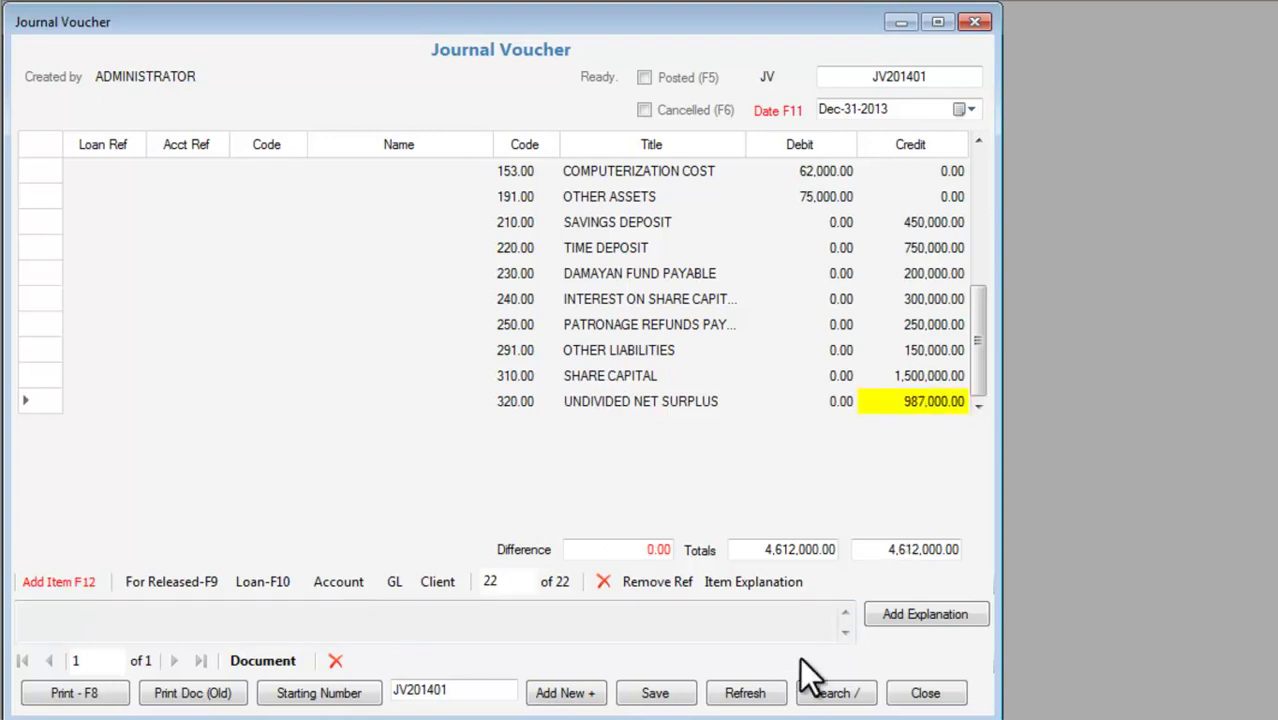
left_click(943, 617)
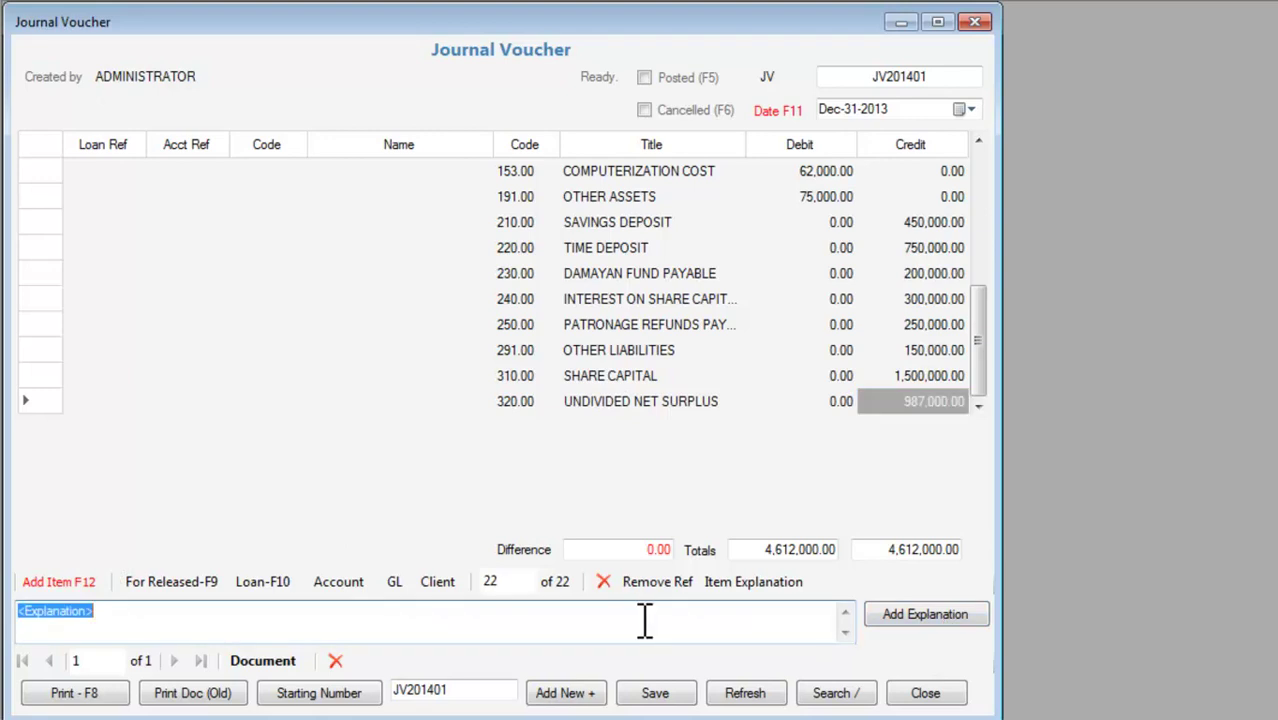
Enter the explanation 'BEGINNING BALANCE AS PER FINANCIAL CONDITION AS OF DEC.. 31, 2013' and save the voucher.
type("BEGINNING BALANCE")
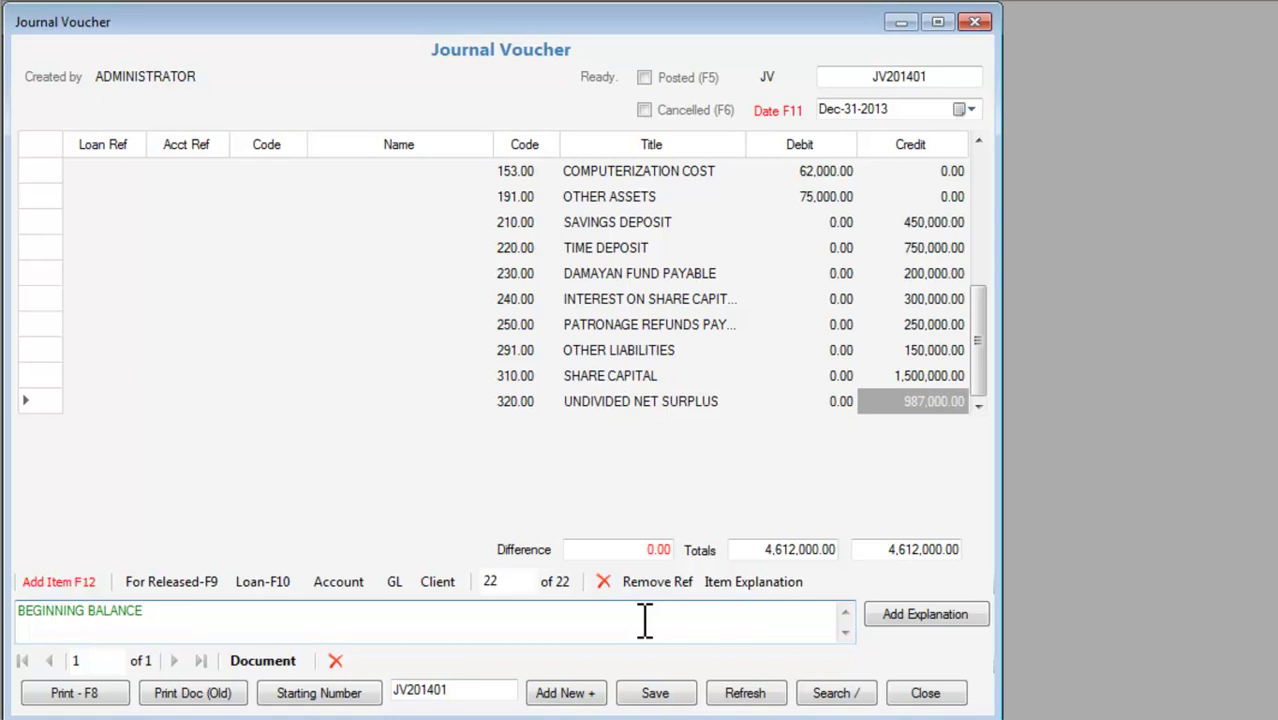
type(" AS PER FINANCIAL CONDITION AS OF DEC.. 31, ")
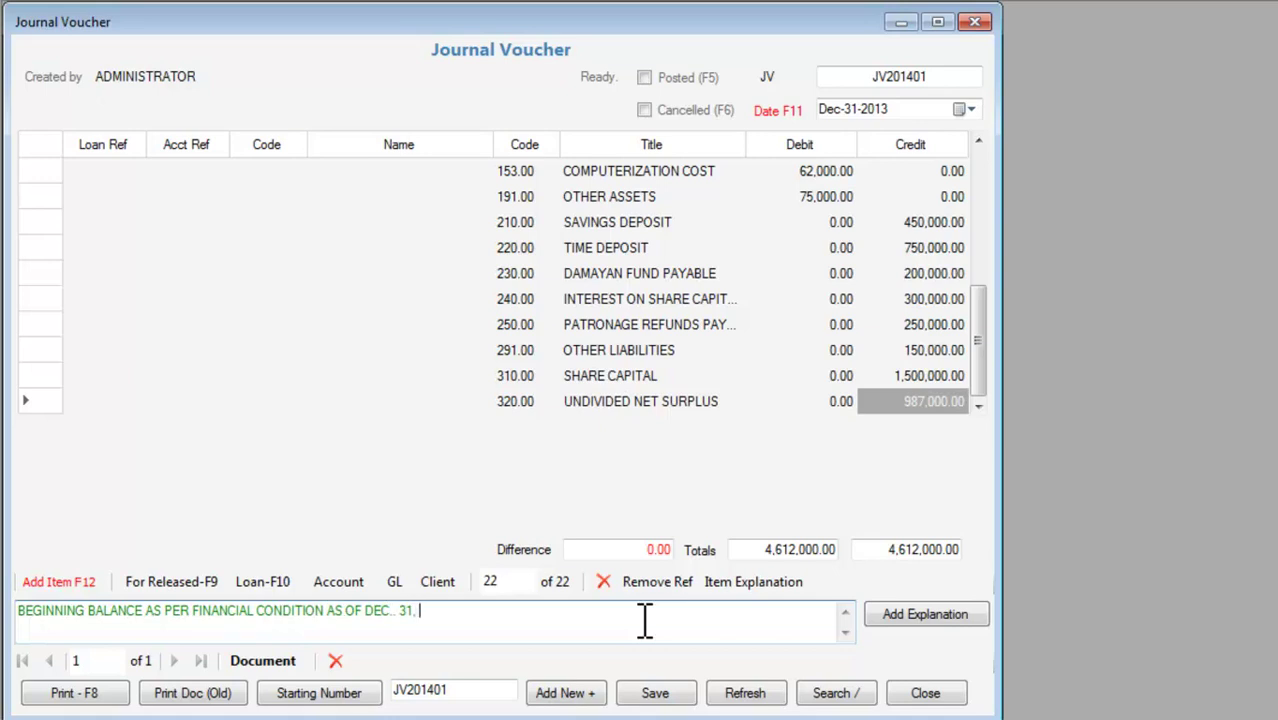
type("2013")
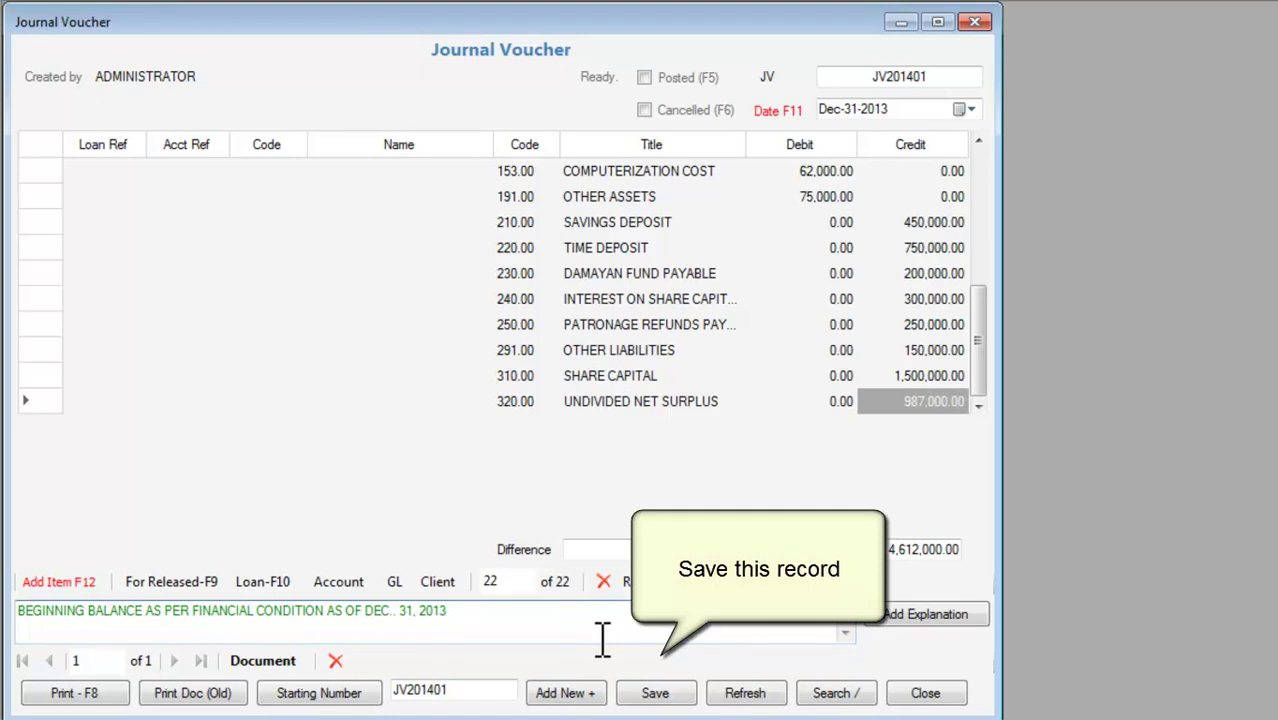
left_click(672, 697)
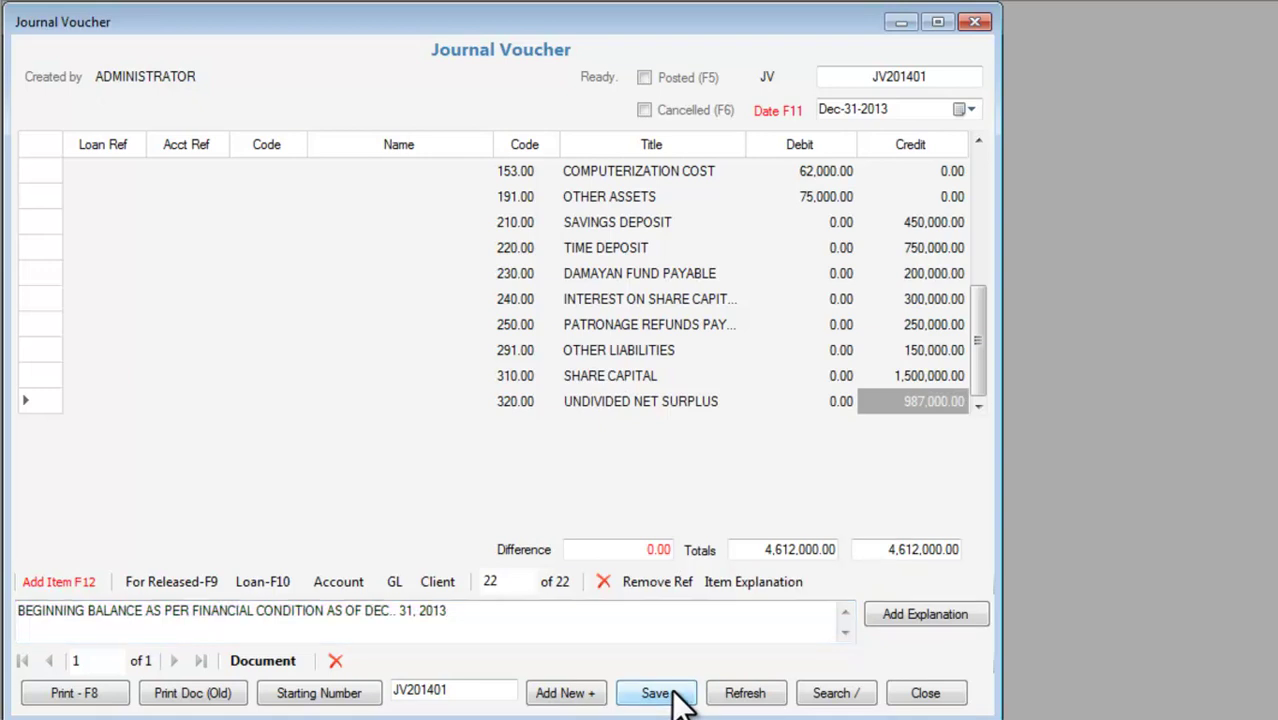
left_click(826, 439)
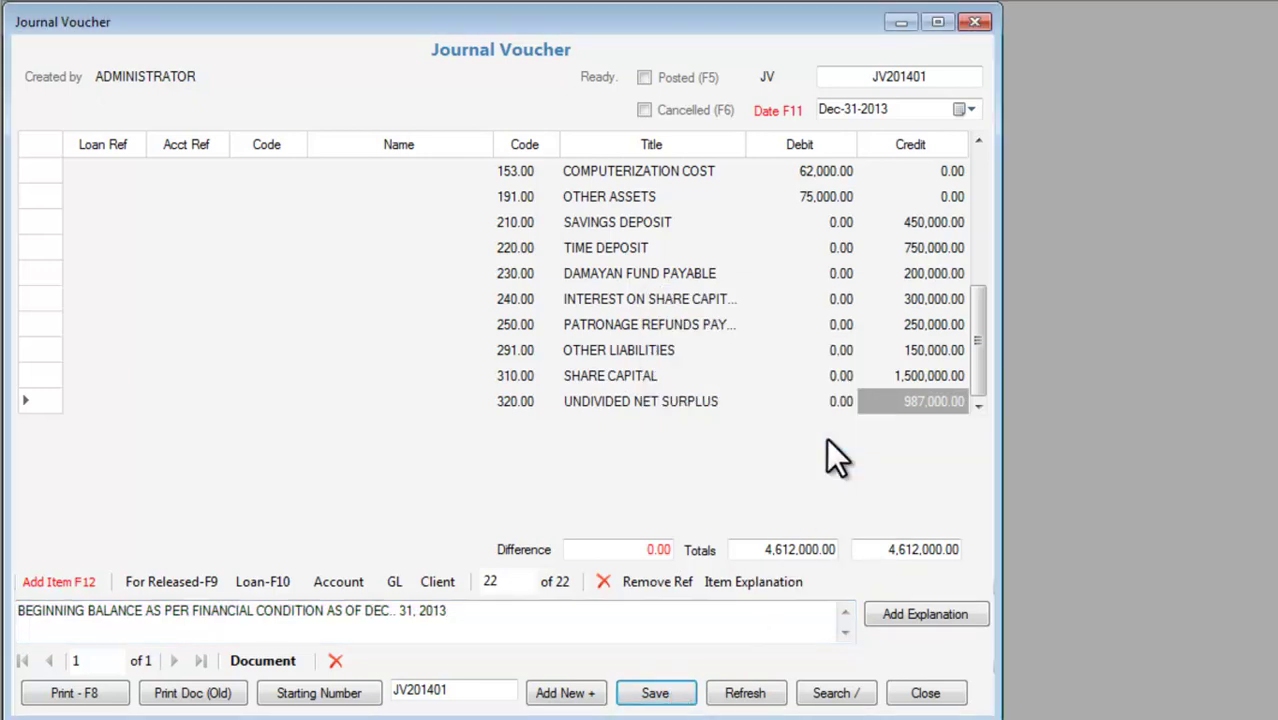
Post JV201401, confirm the posting, and close the Journal Voucher window.
left_click(672, 76)
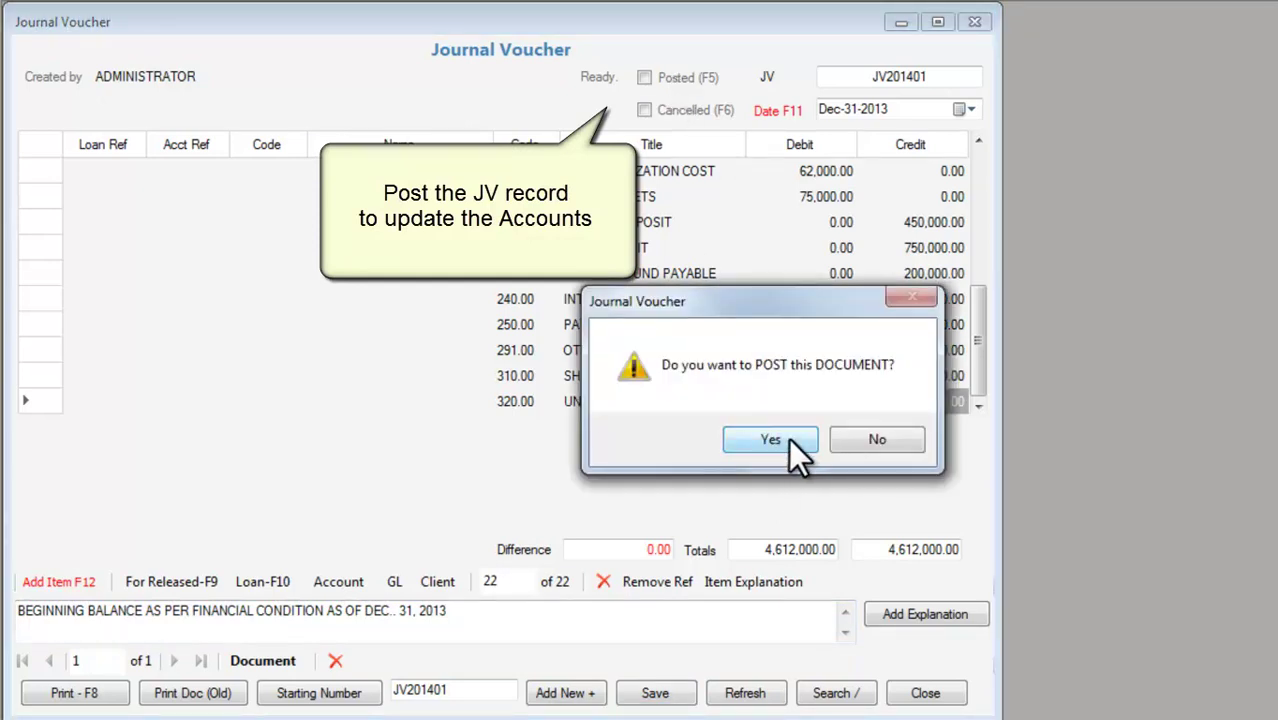
left_click(790, 439)
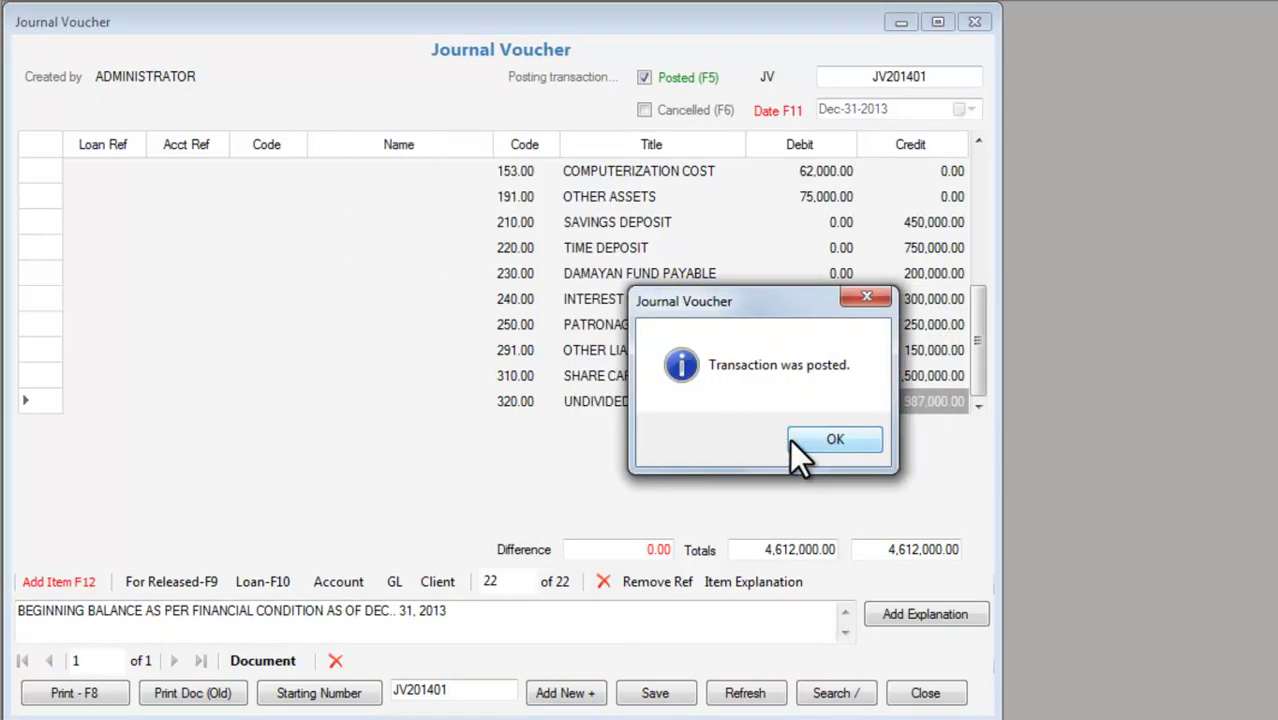
left_click(812, 443)
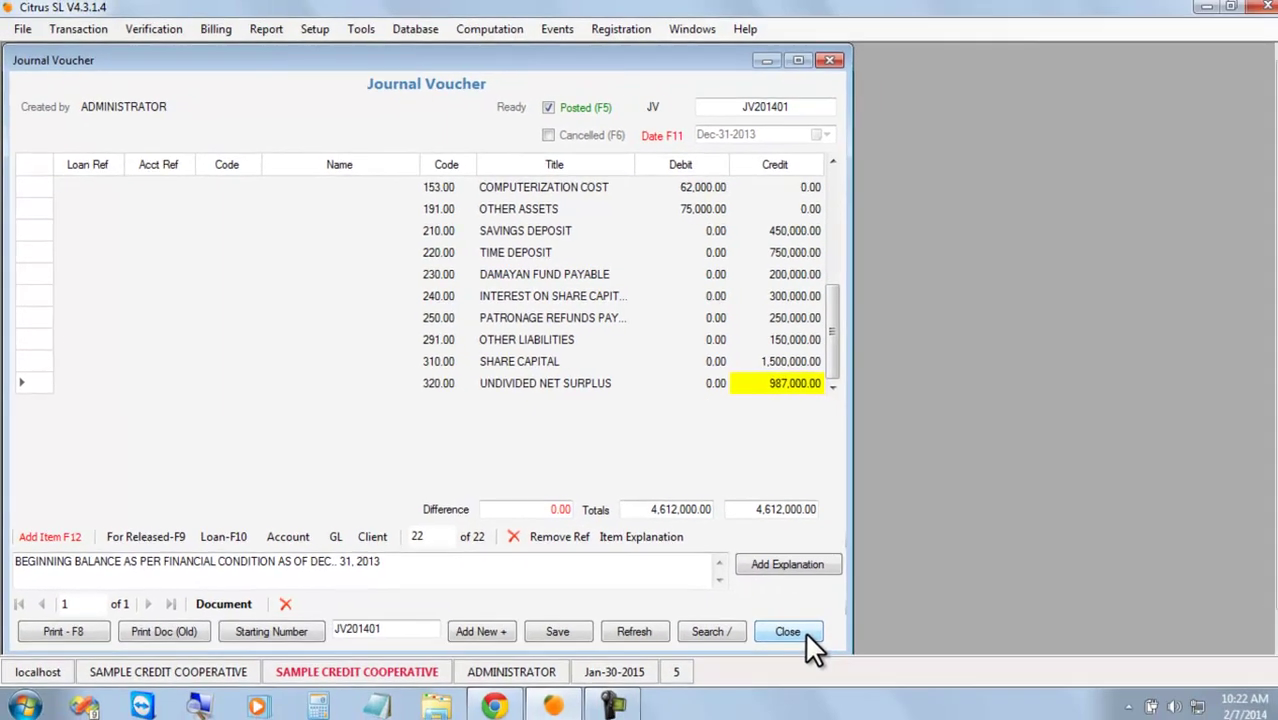
left_click(925, 693)
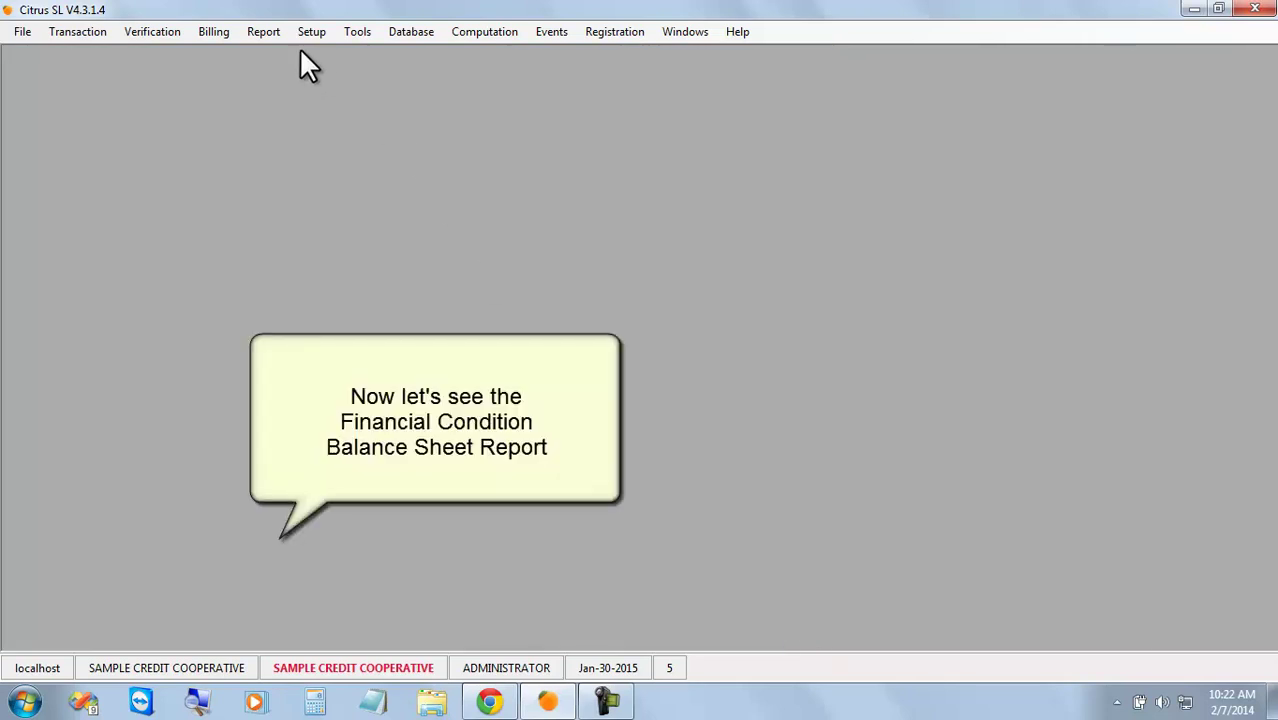
Generate the Financial Condition Balance Sheet report dated December 31, 2013.
left_click(263, 33)
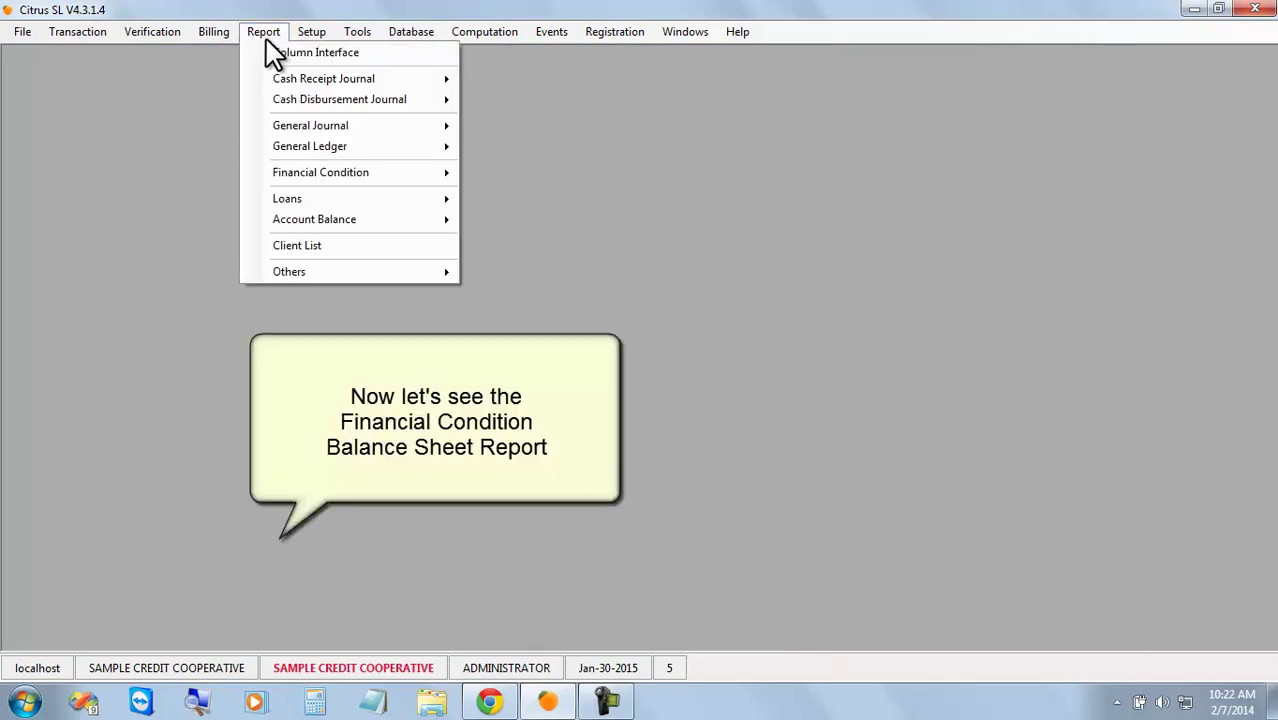
mouse_move(388, 186)
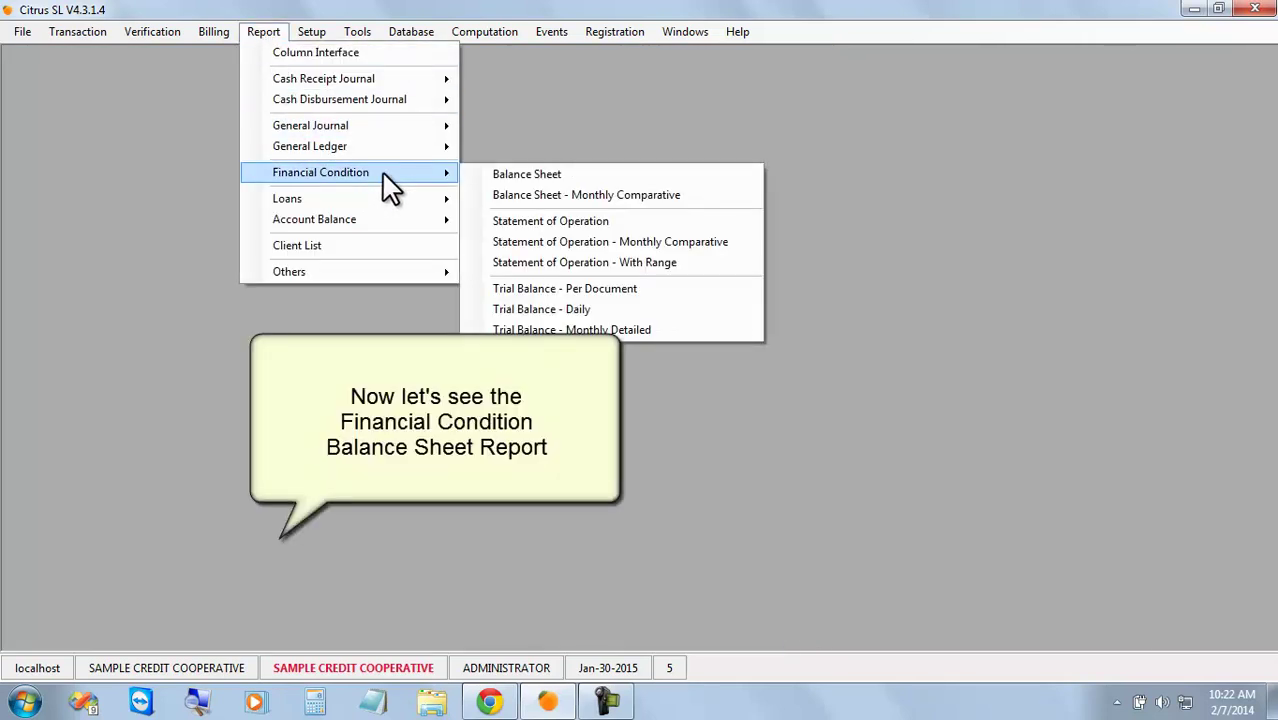
left_click(624, 178)
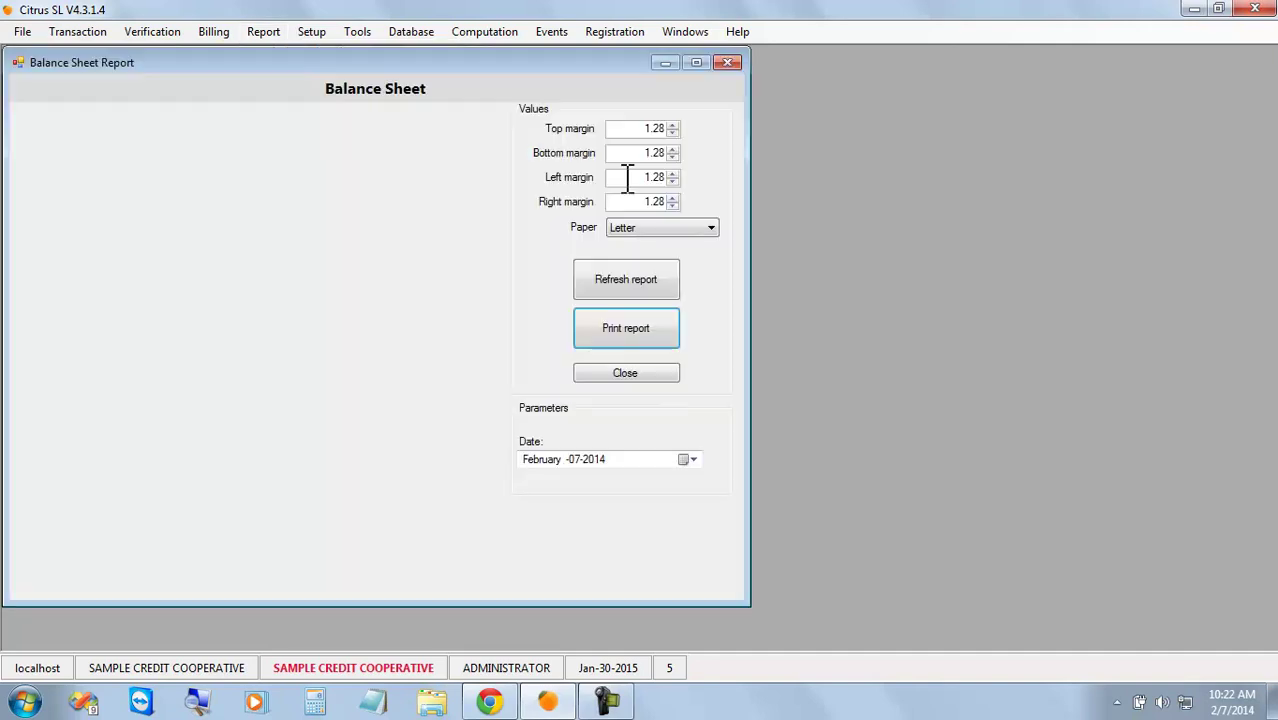
left_click(688, 459)
left_click(620, 485)
left_click(698, 581)
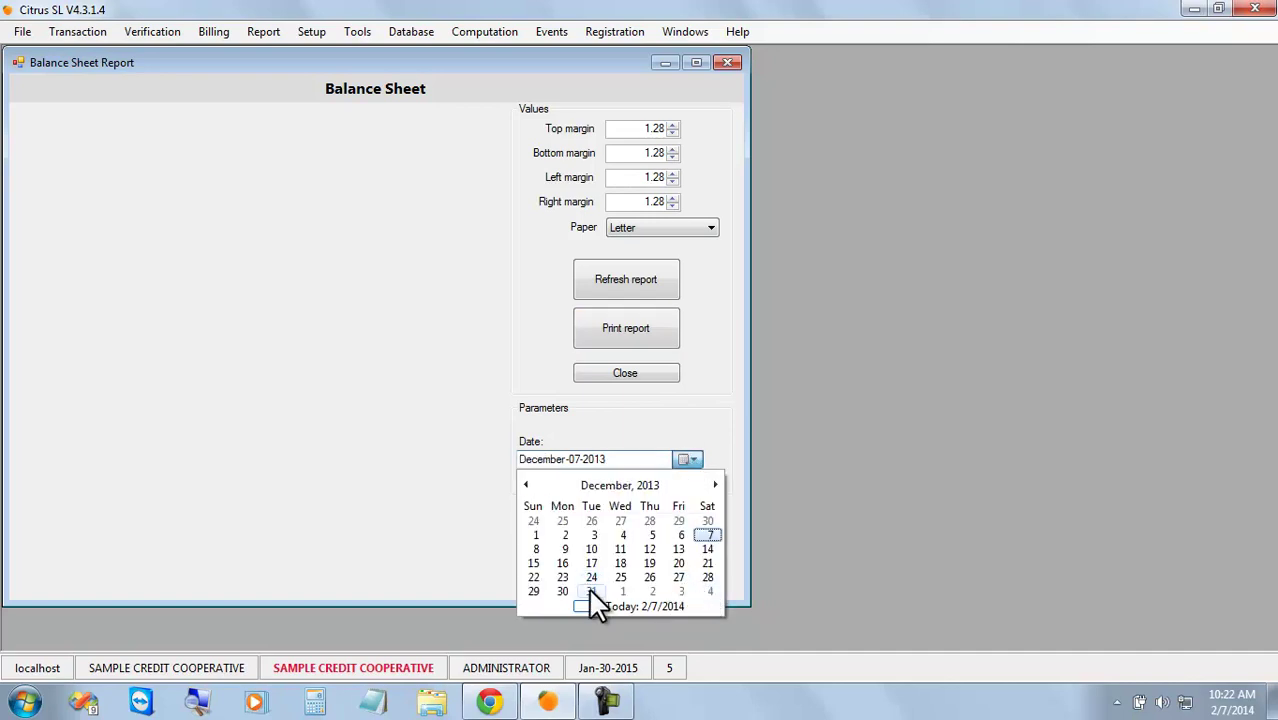
left_click(590, 590)
left_click(631, 279)
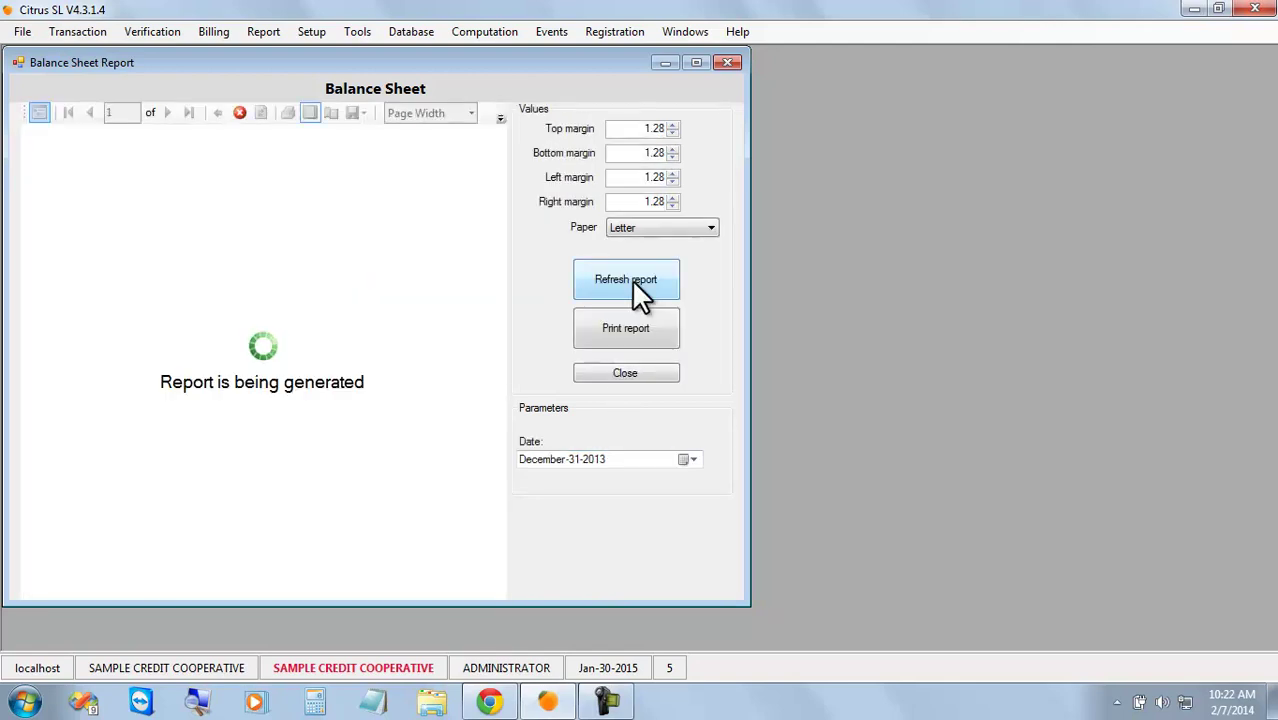
Maximize the Balance Sheet and review both pages, confirming totals of 4,587,000.00 on each side.
left_click(695, 62)
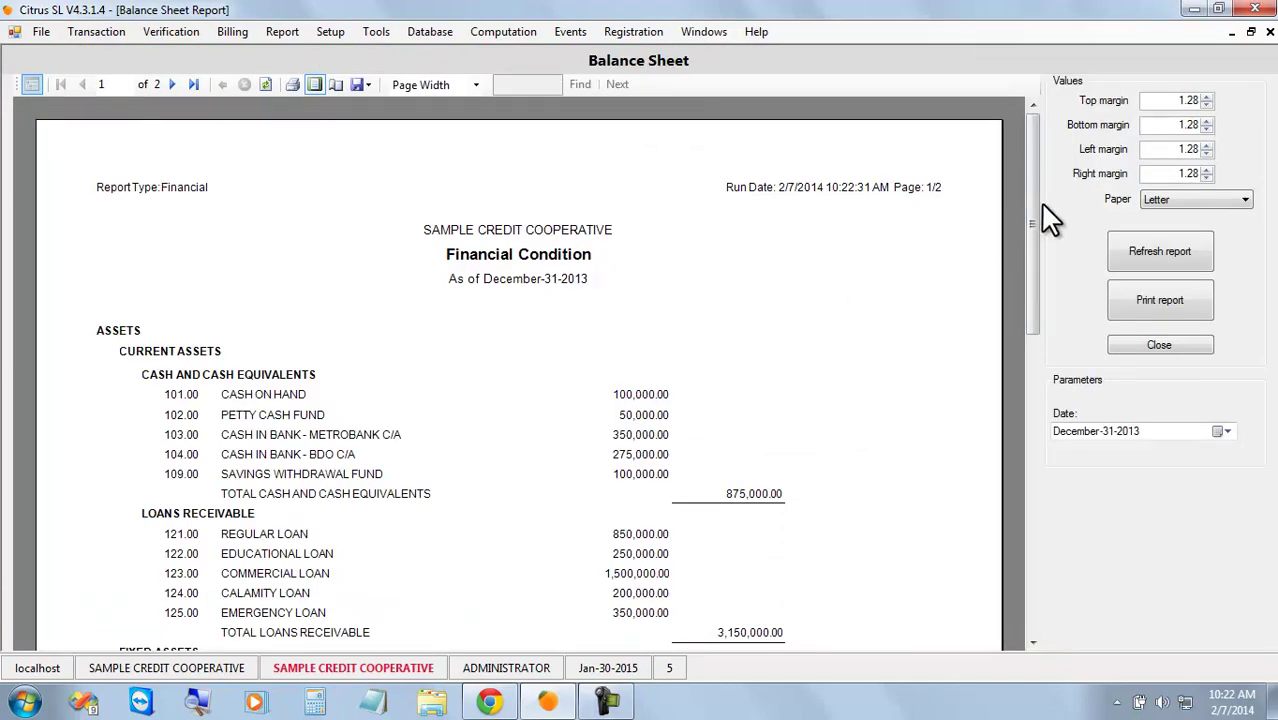
left_click_drag(1034, 206, 1050, 536)
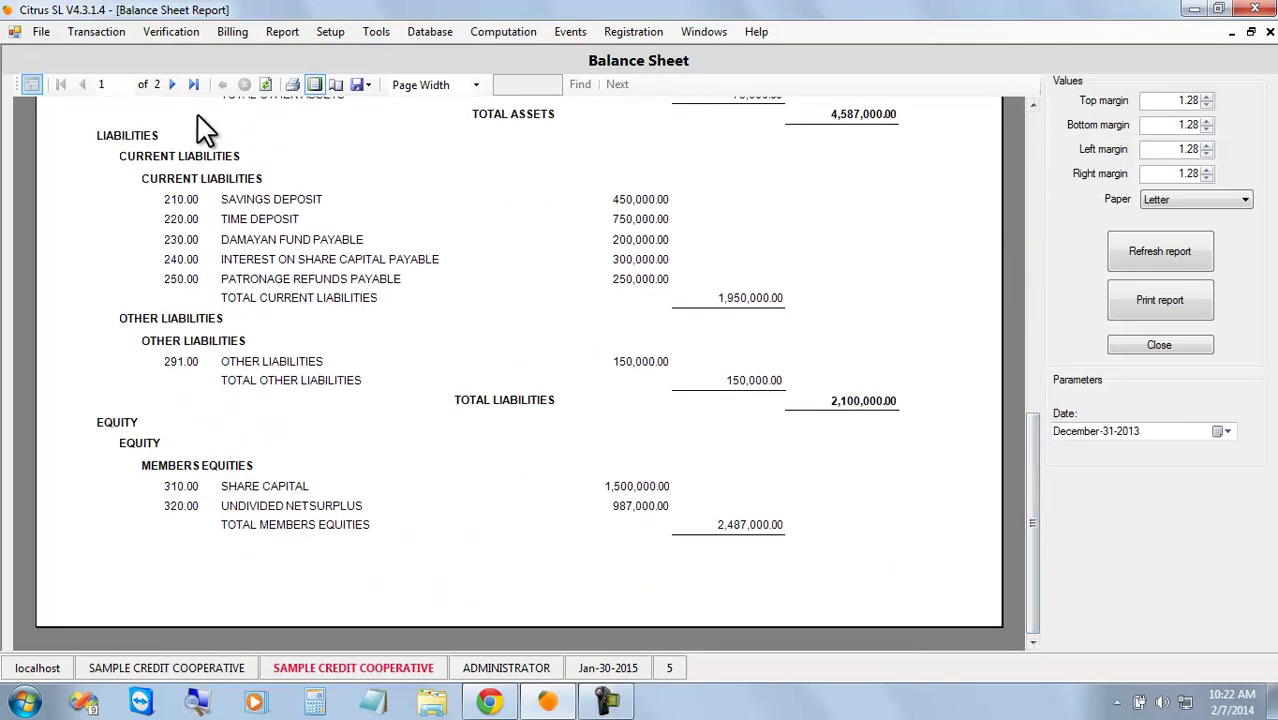
left_click(172, 86)
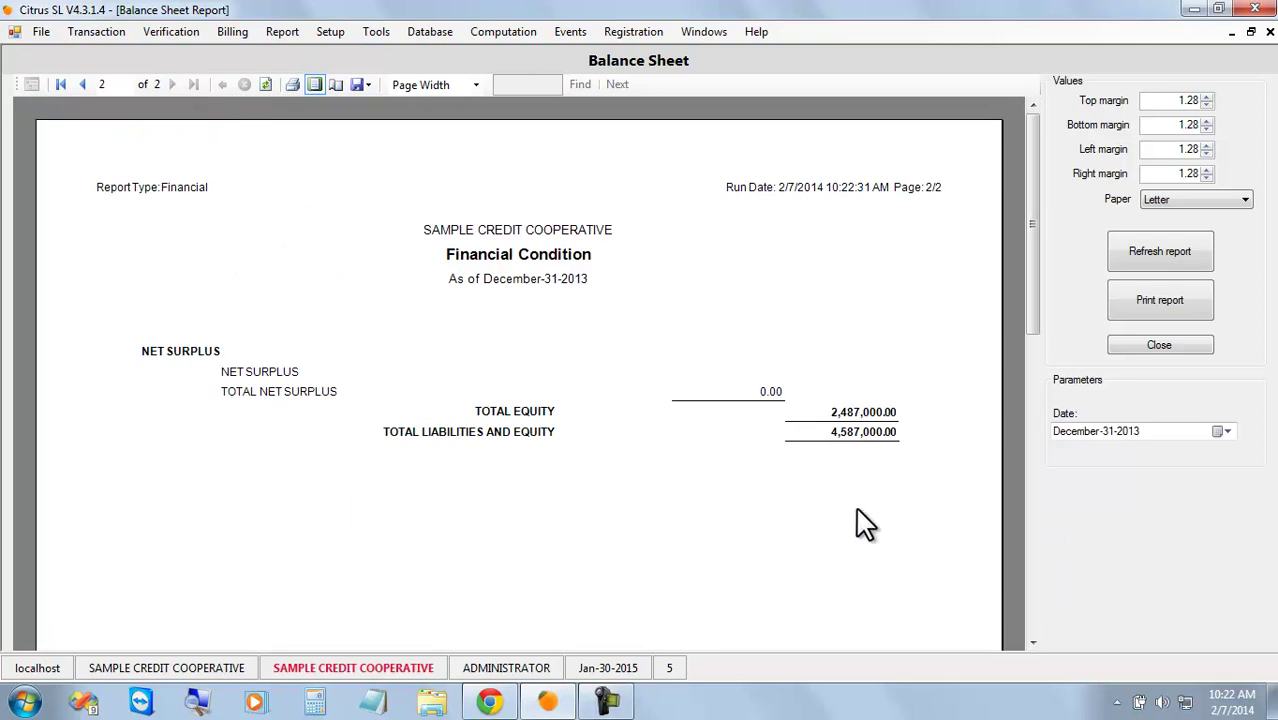
left_click_drag(1036, 277, 1034, 253)
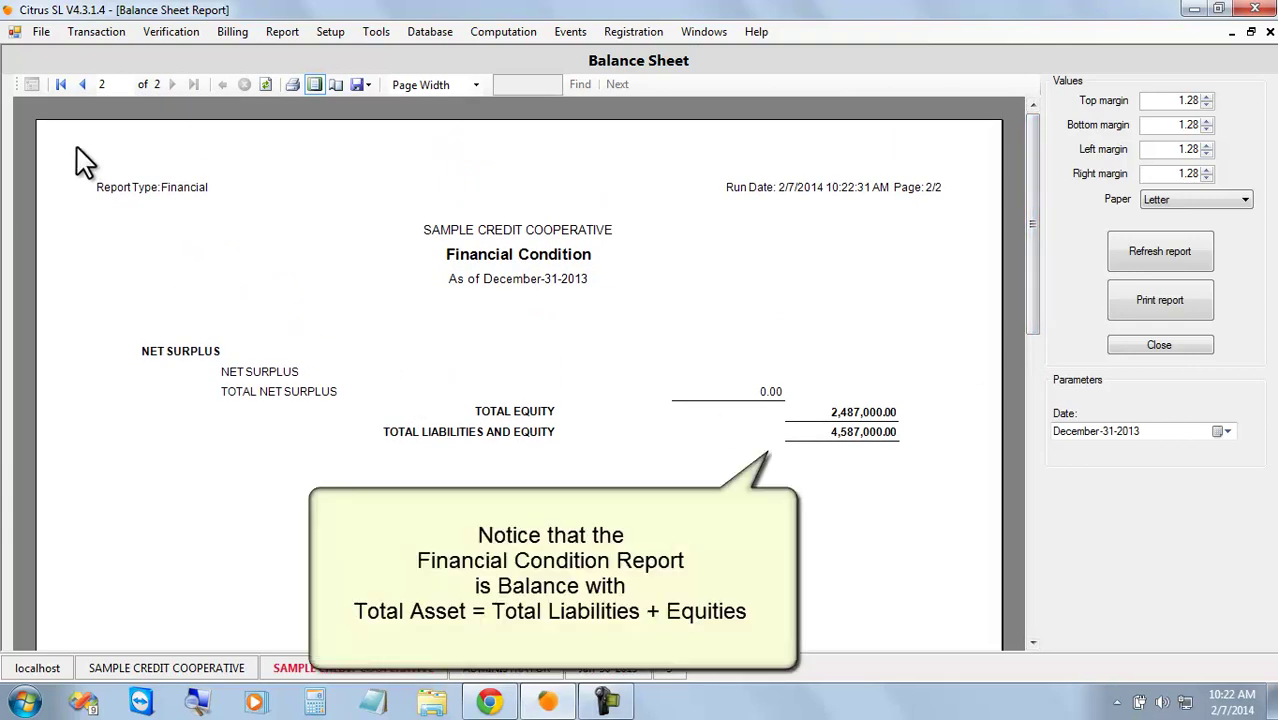
left_click(82, 85)
left_click_drag(1035, 251, 1033, 456)
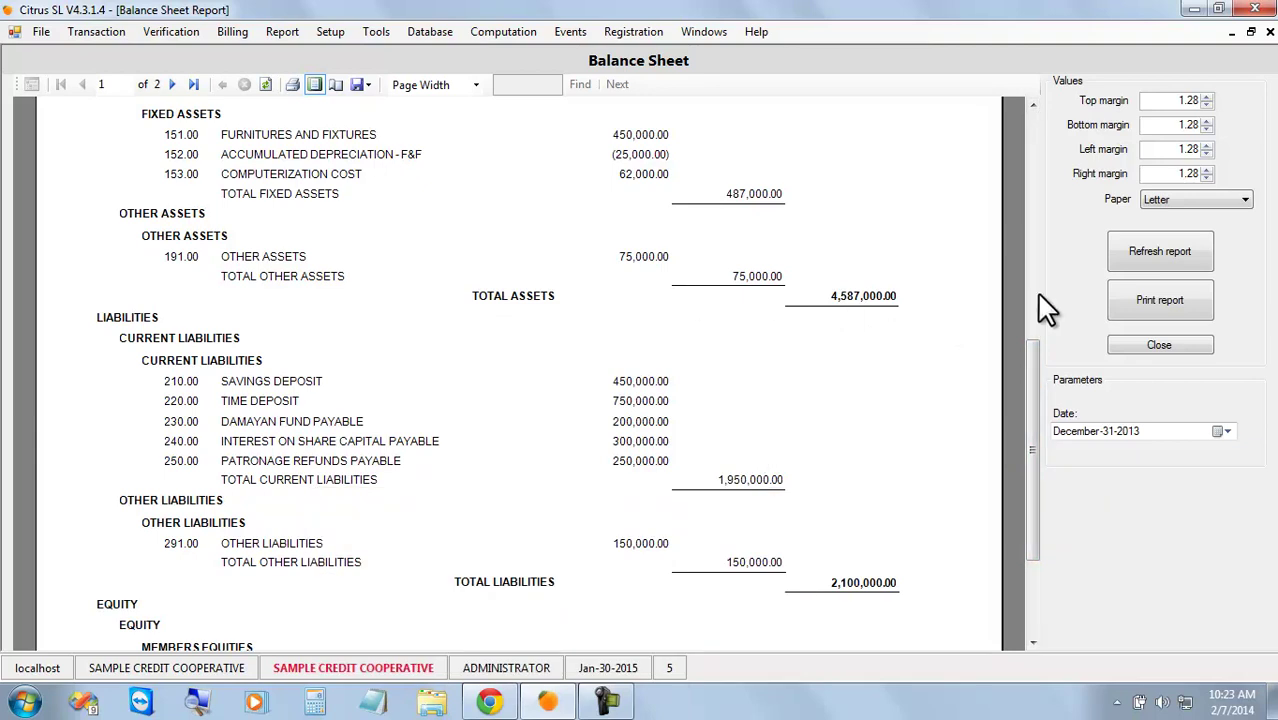
Close the Balance Sheet report and open File > Clients.
left_click(1186, 344)
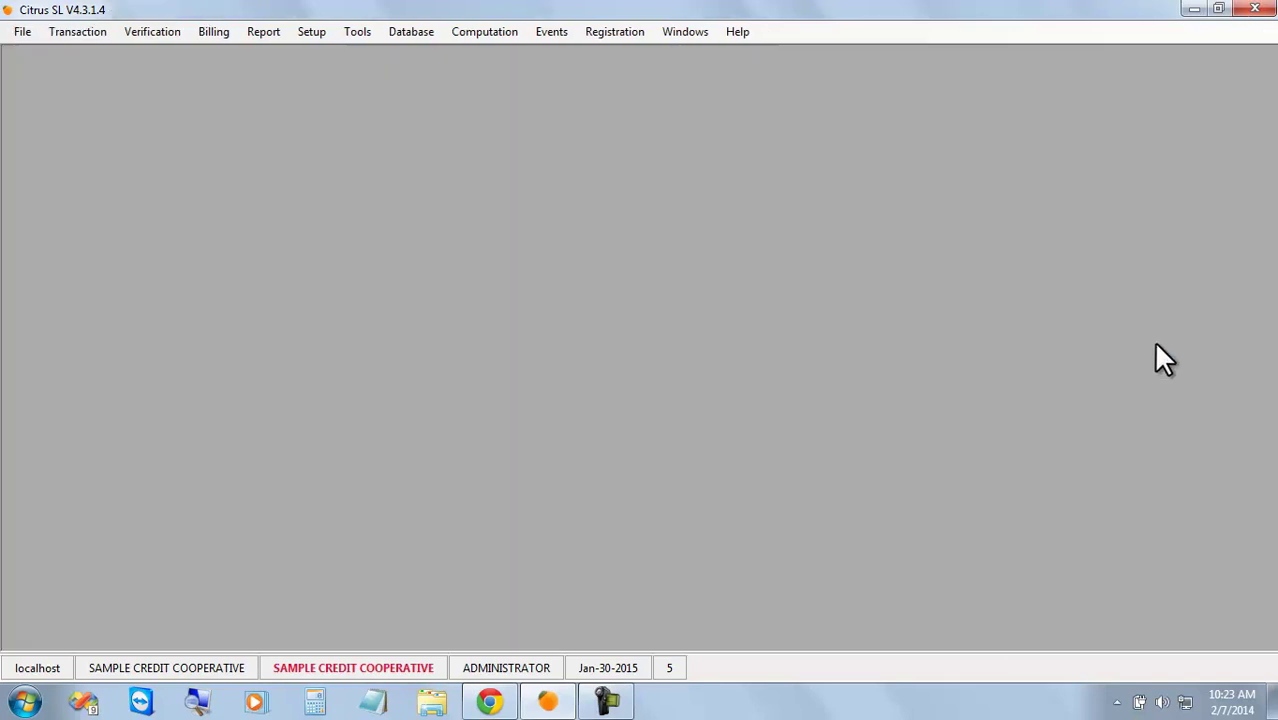
left_click(19, 32)
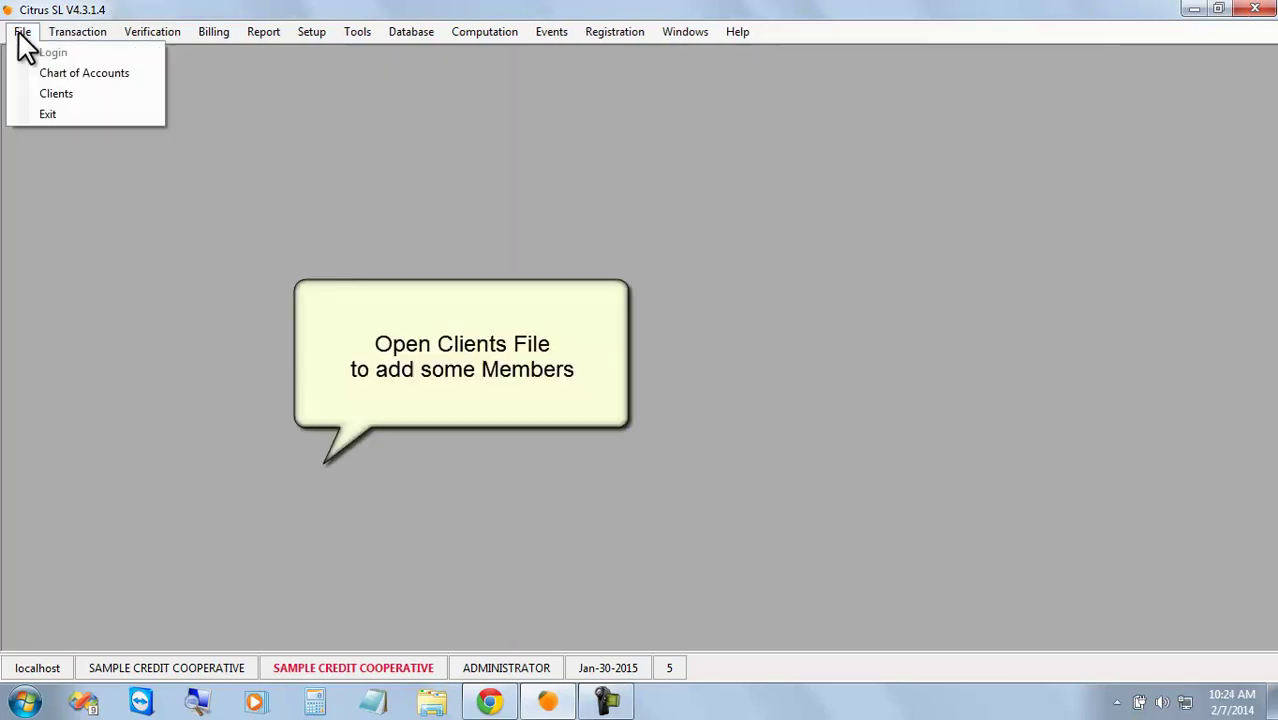
left_click(101, 93)
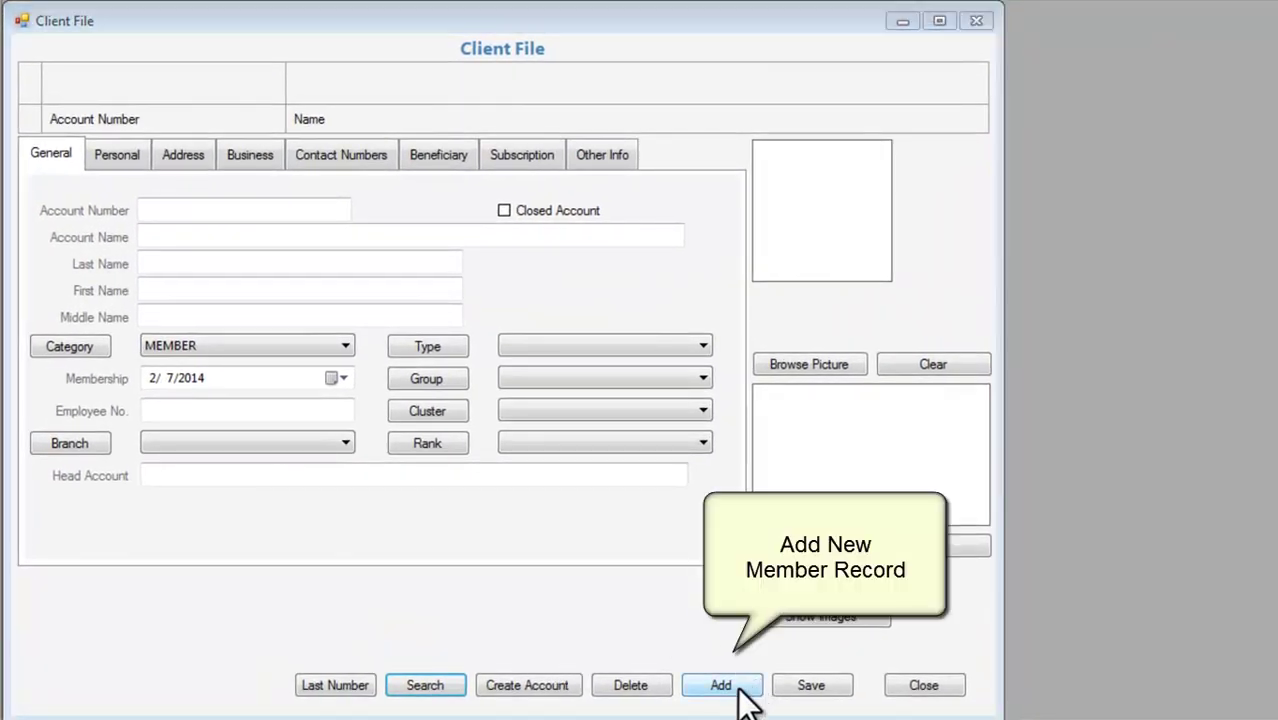
Start a new member record with its account number and the member's full account name.
left_click(740, 686)
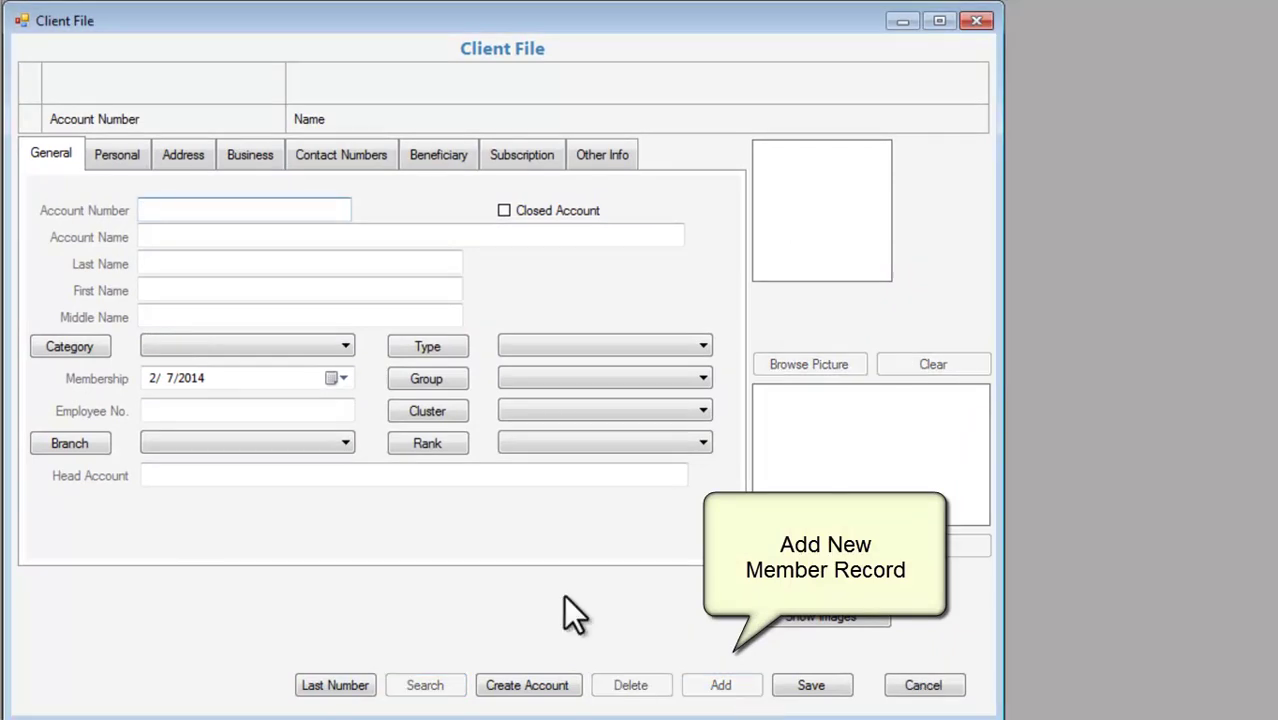
type("1001")
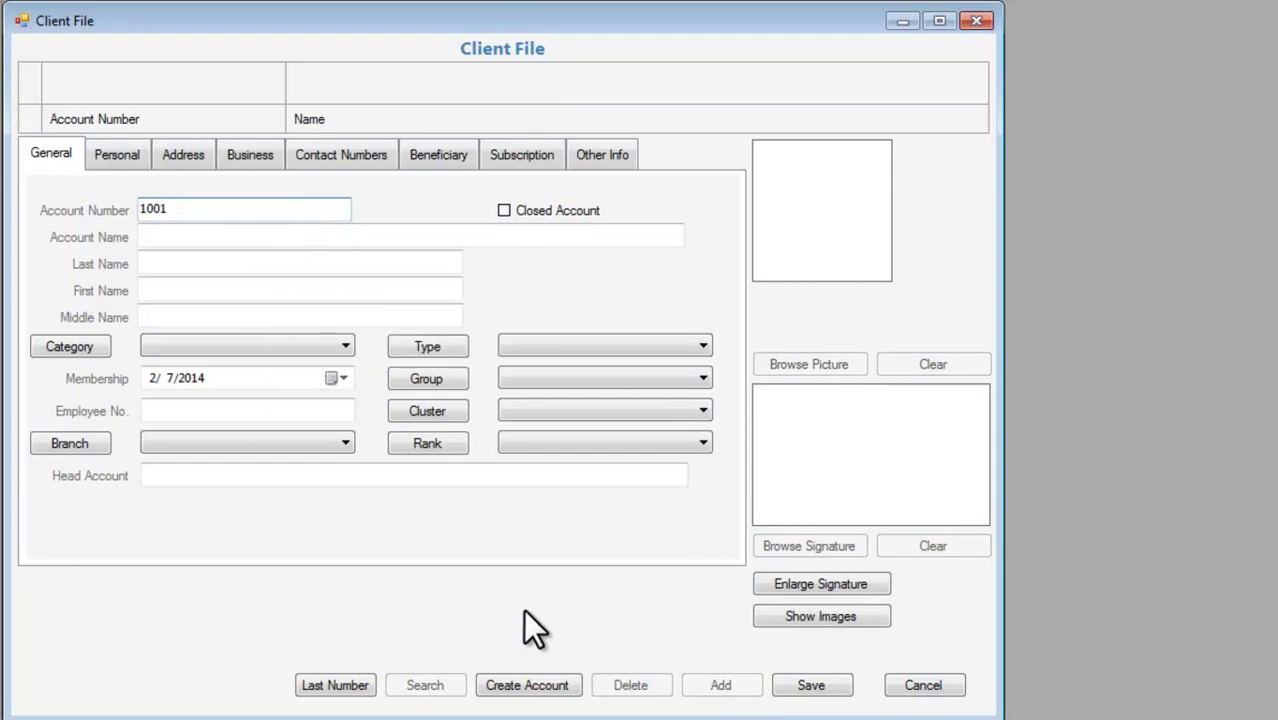
left_click(294, 240)
type("C")
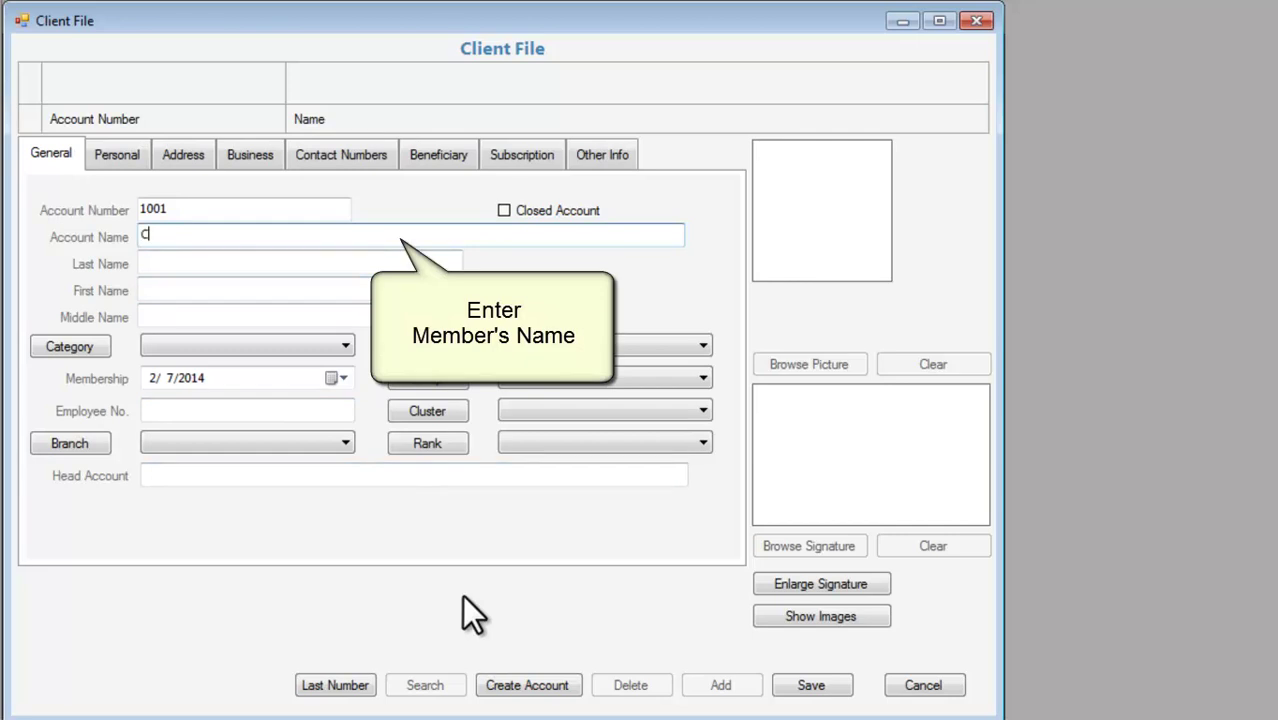
type("RUZ, JUAN DELA")
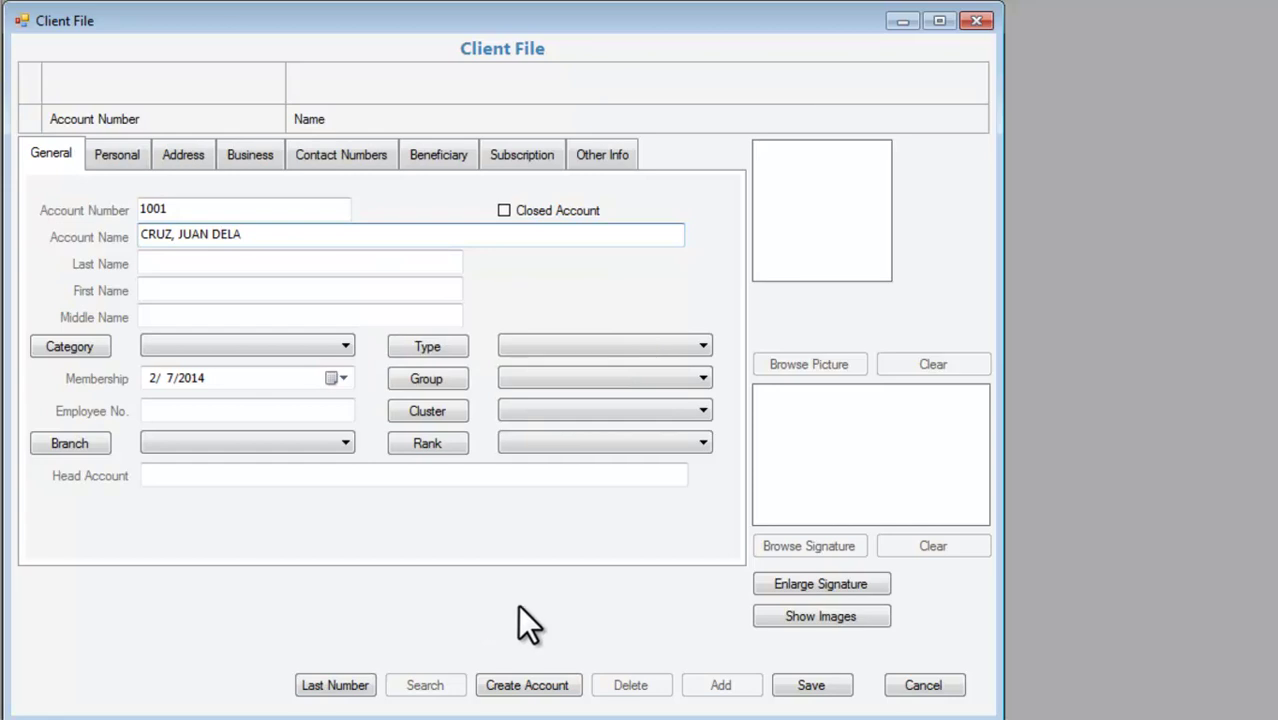
Fill in the member's last, first and middle names in their separate fields.
left_click(348, 262)
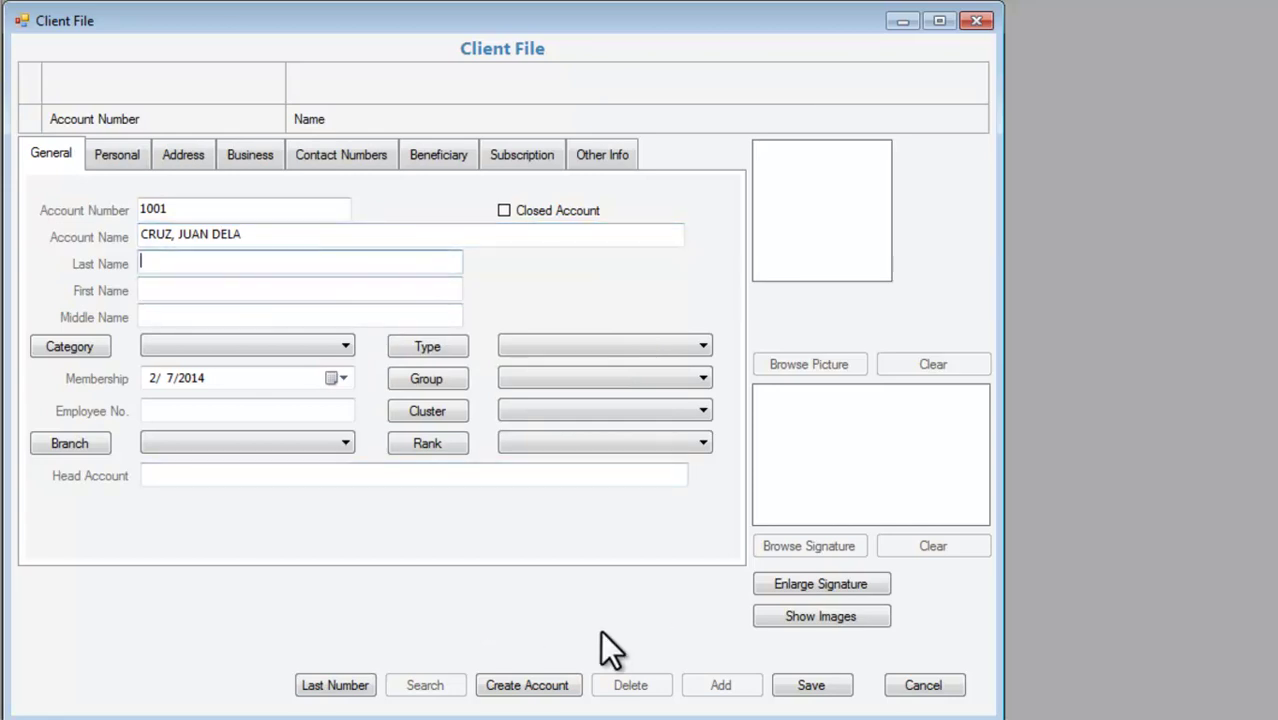
type("CRUZ")
key("Tab")
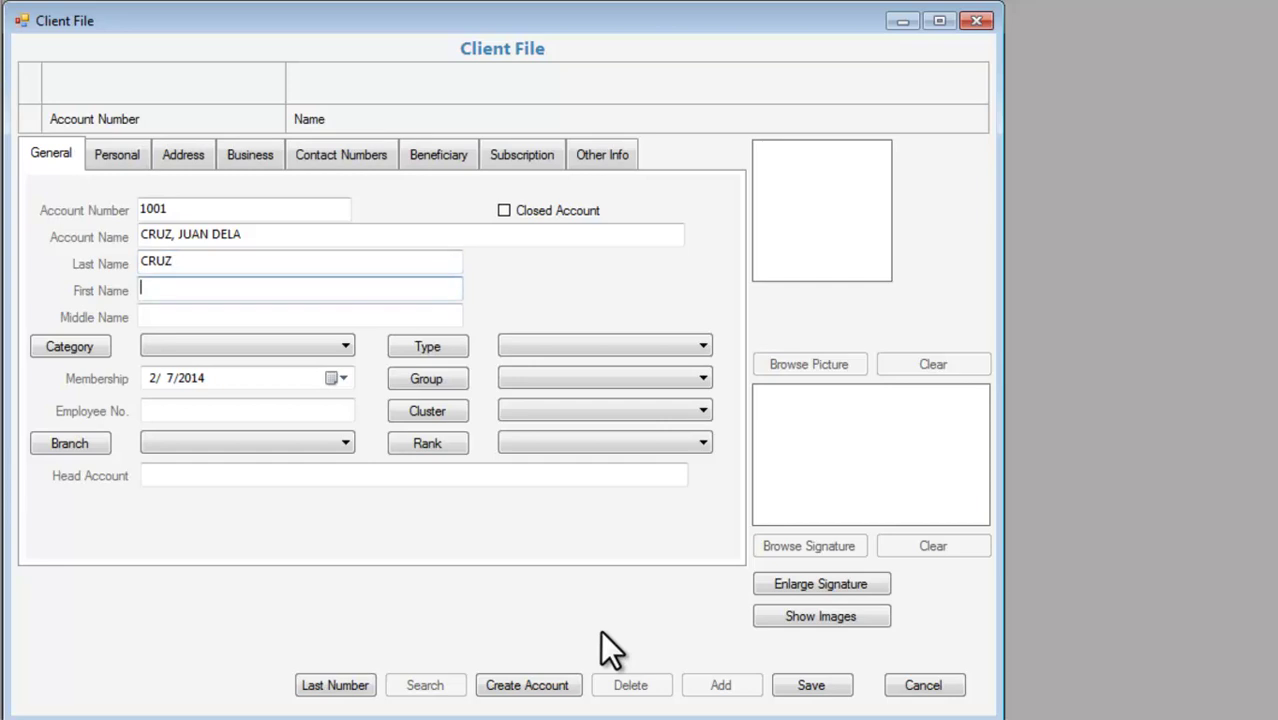
type("JUAN")
key("Tab")
type("DELA")
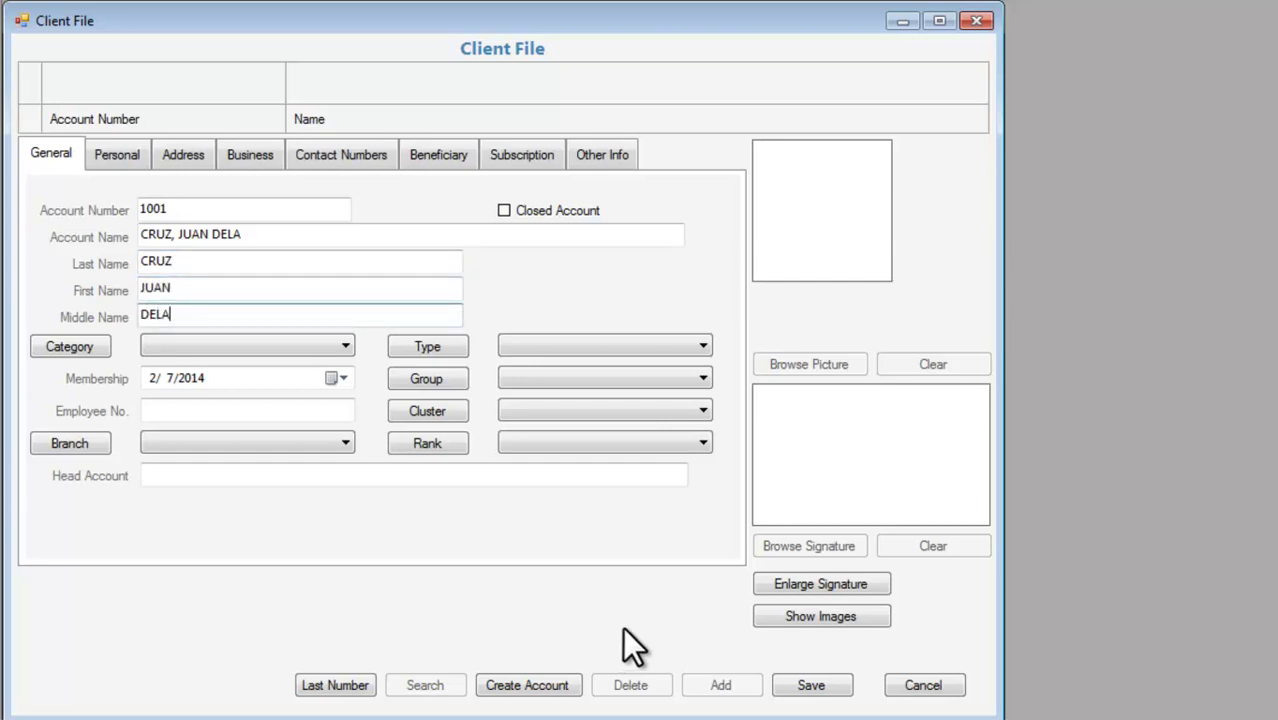
left_click(344, 348)
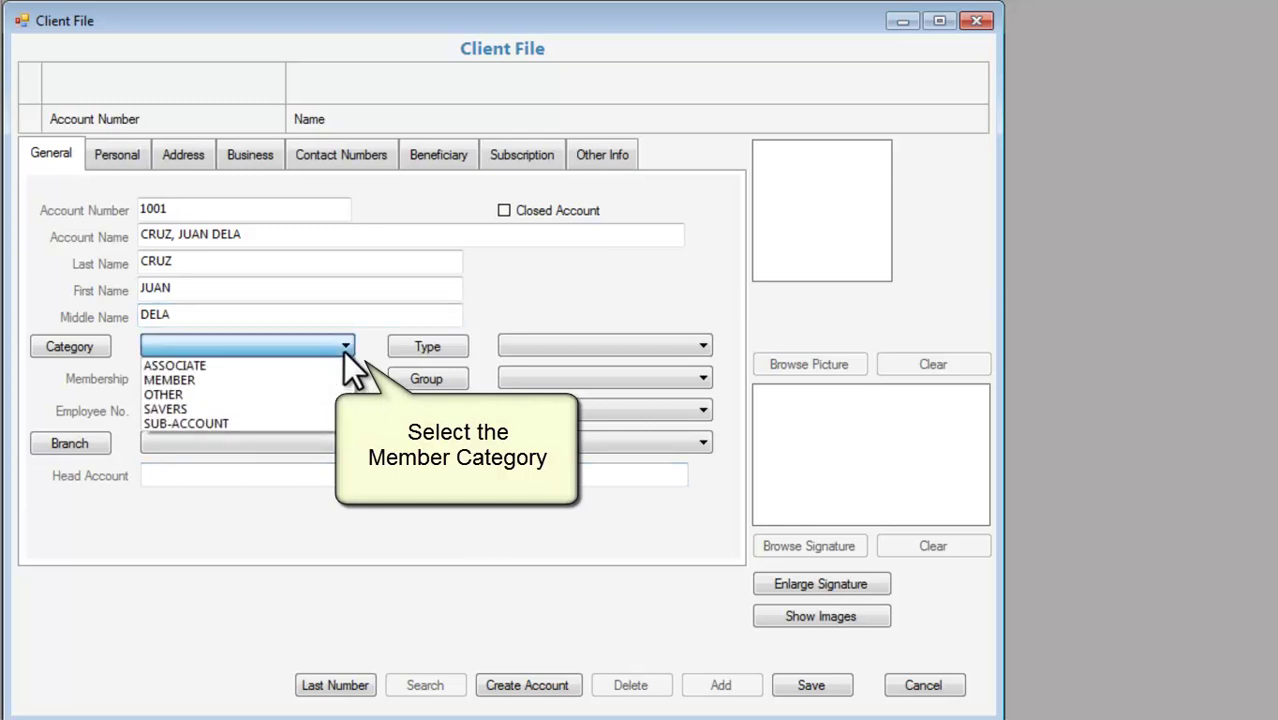
Set category MEMBER and membership date 3/13/2013, then enter the employee number.
left_click(331, 379)
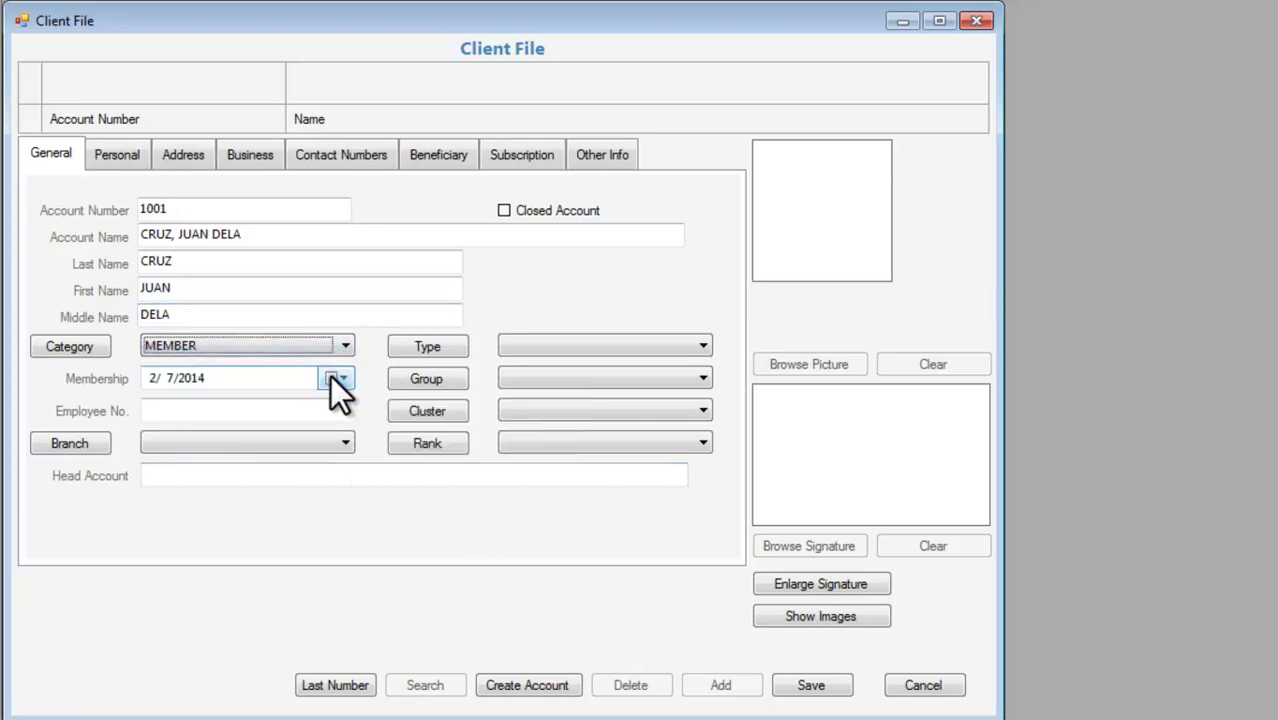
left_click(331, 378)
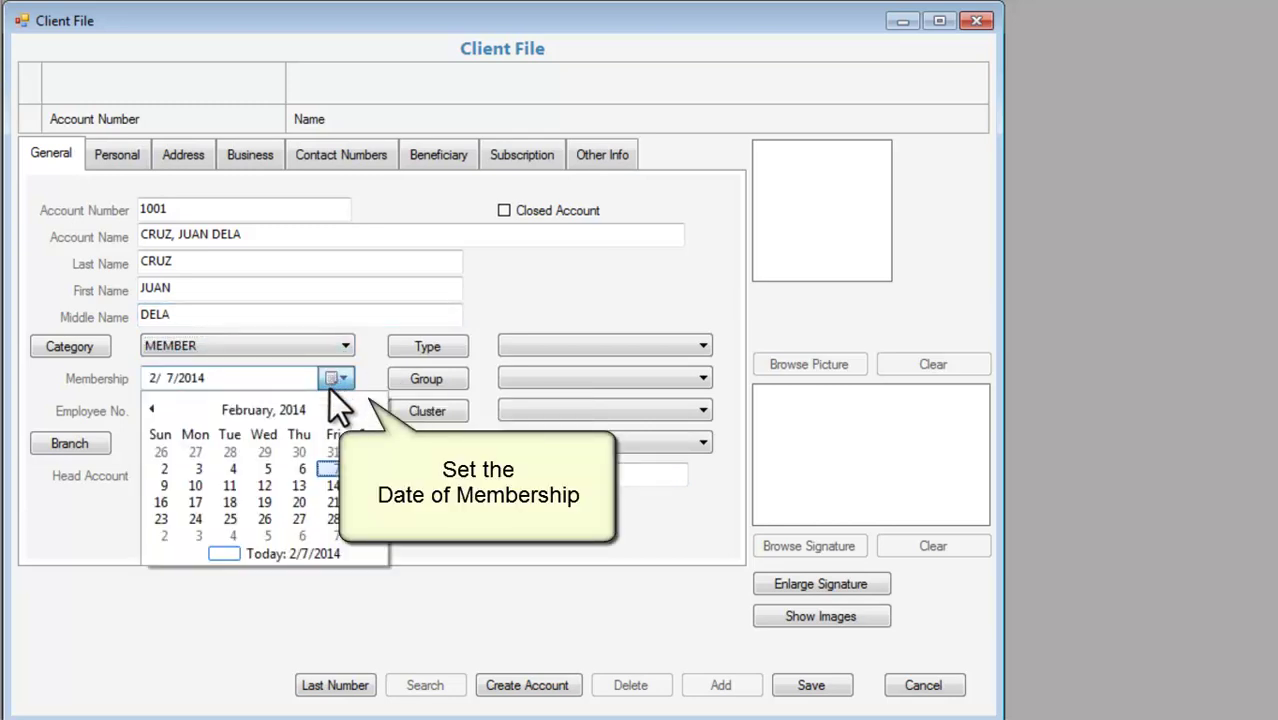
left_click(265, 407)
left_click(265, 407)
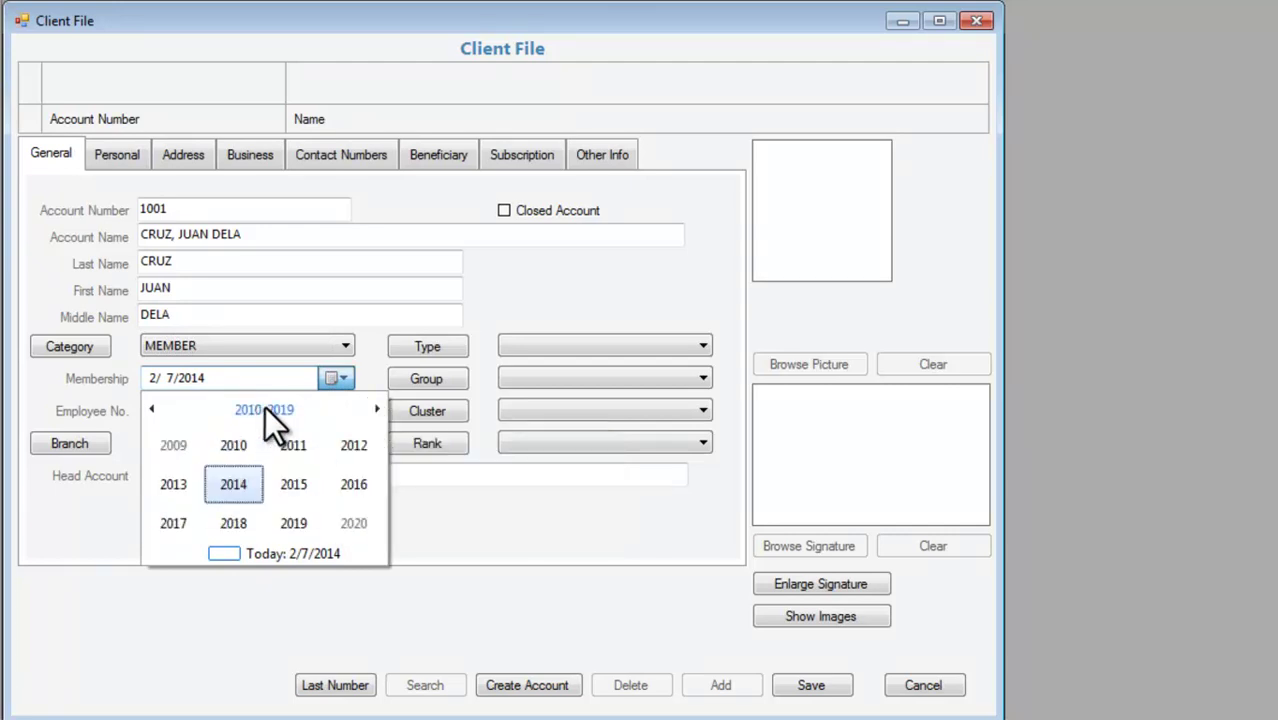
left_click(172, 485)
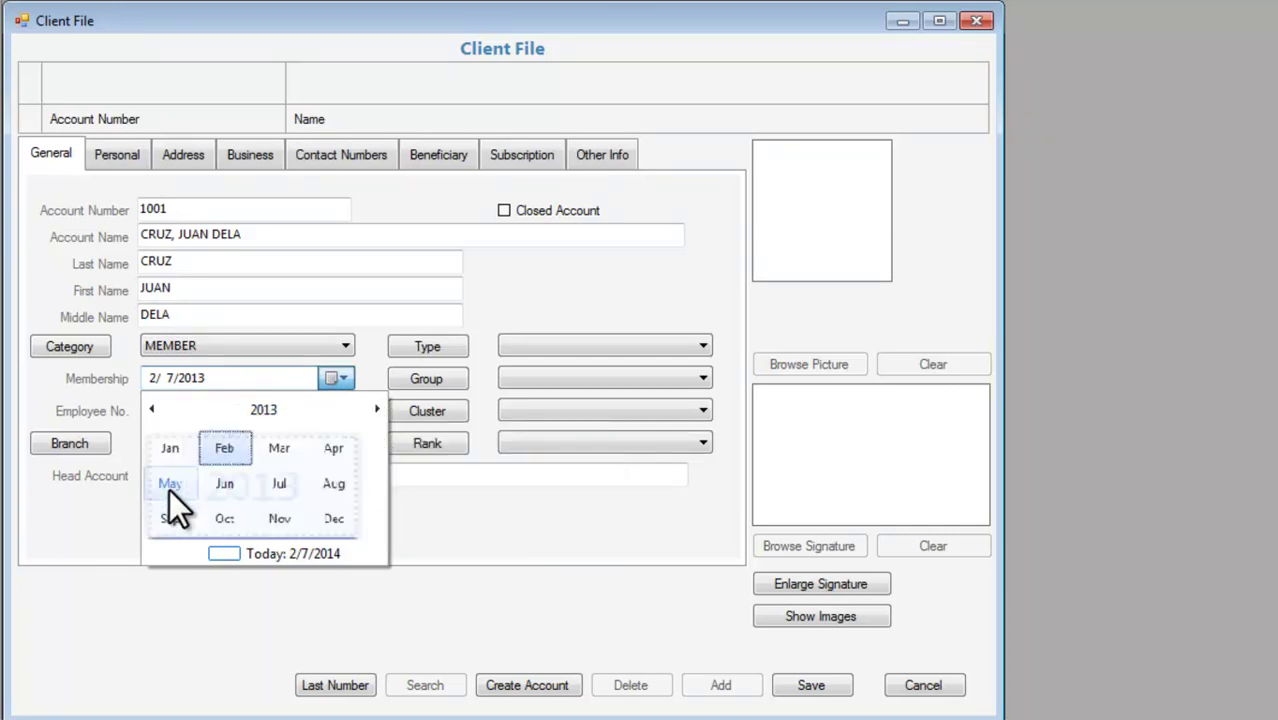
left_click(296, 444)
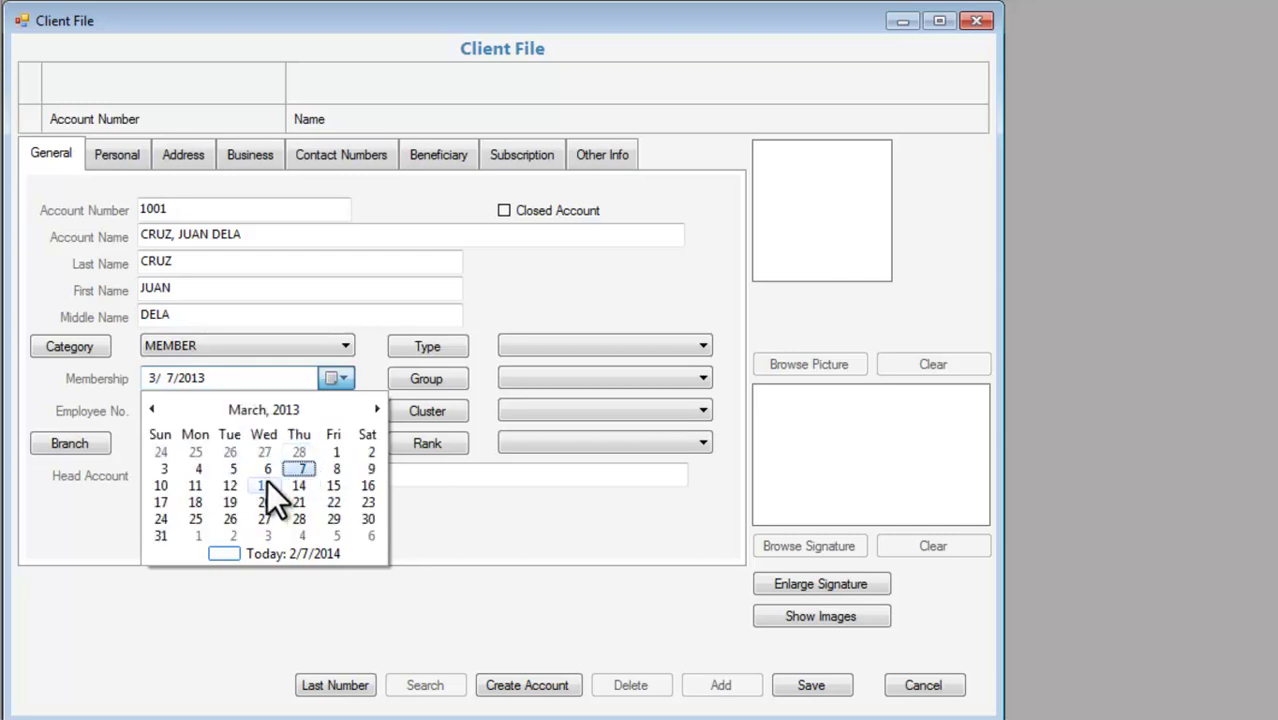
left_click(265, 484)
left_click(302, 408)
type("1001")
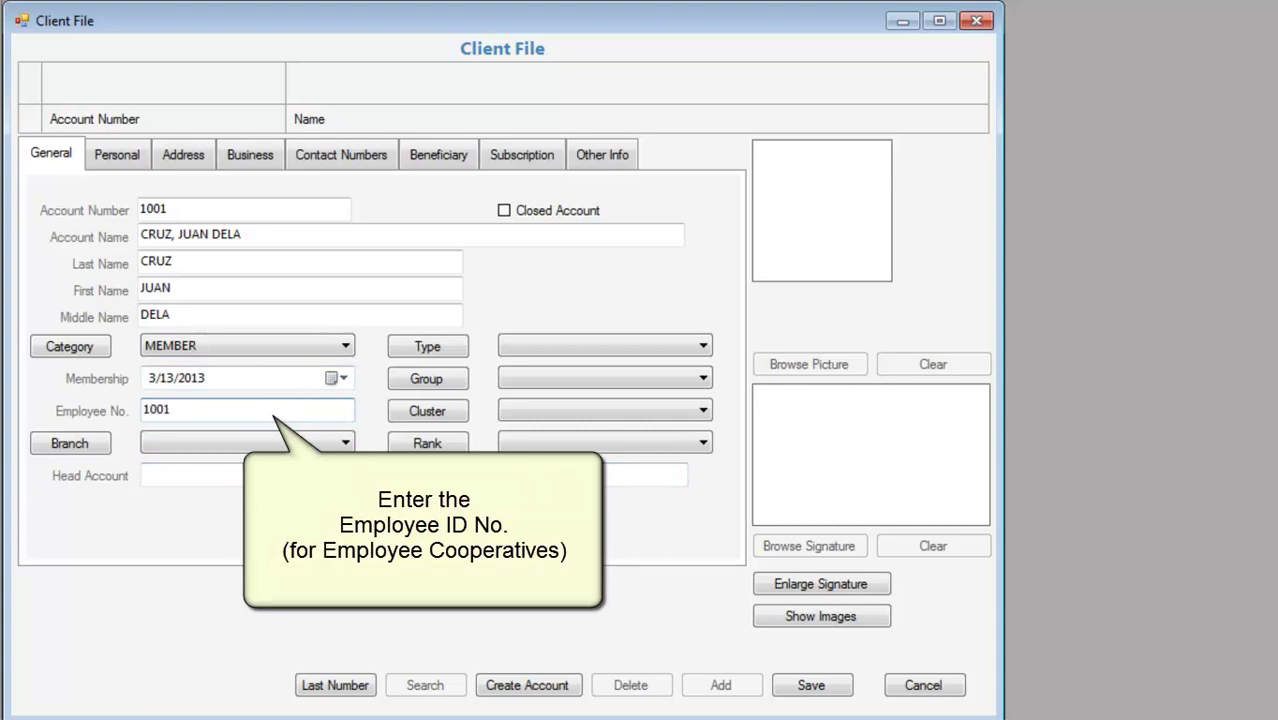
Check the Branch and Type lists, closing each because they are empty.
left_click(343, 441)
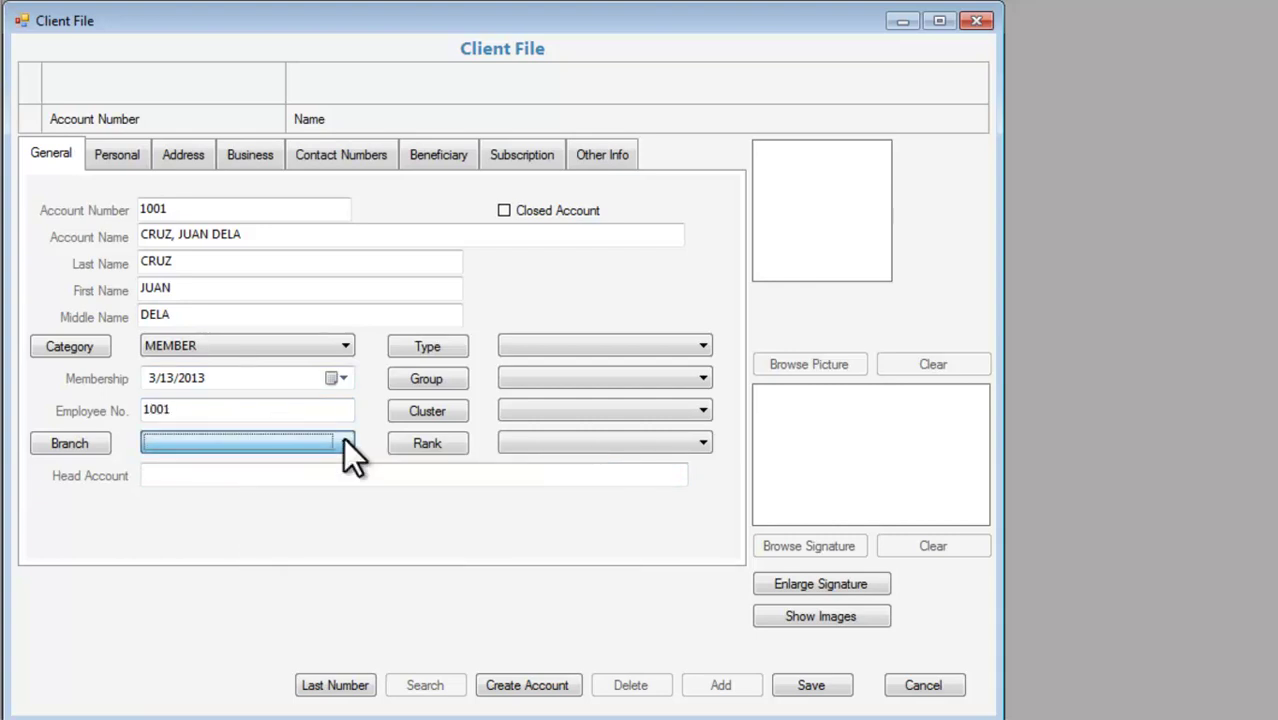
left_click(78, 443)
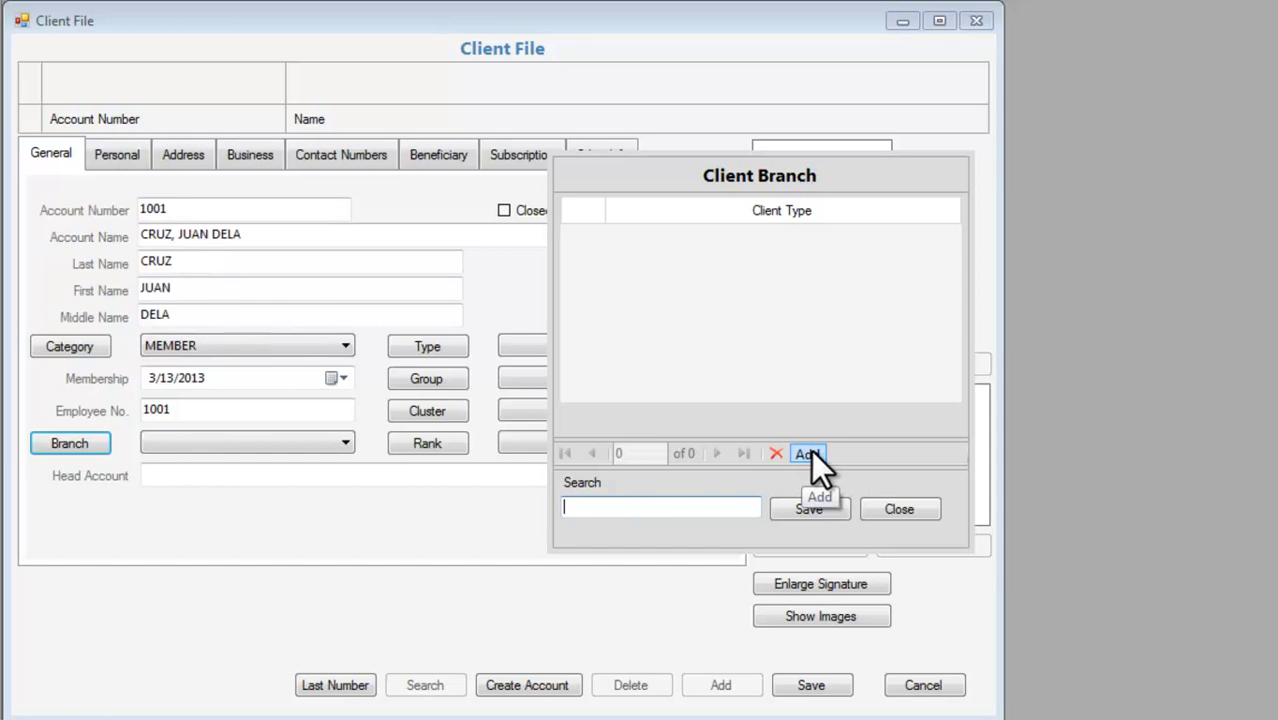
left_click(926, 508)
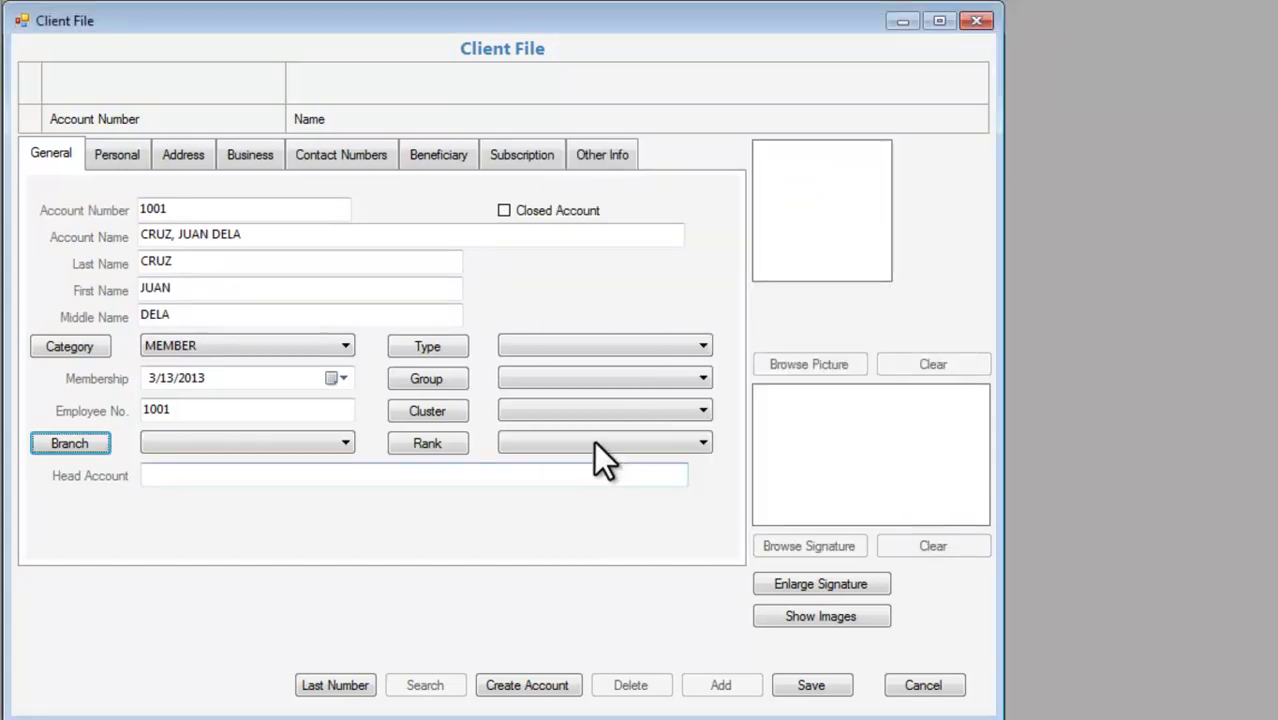
left_click(704, 348)
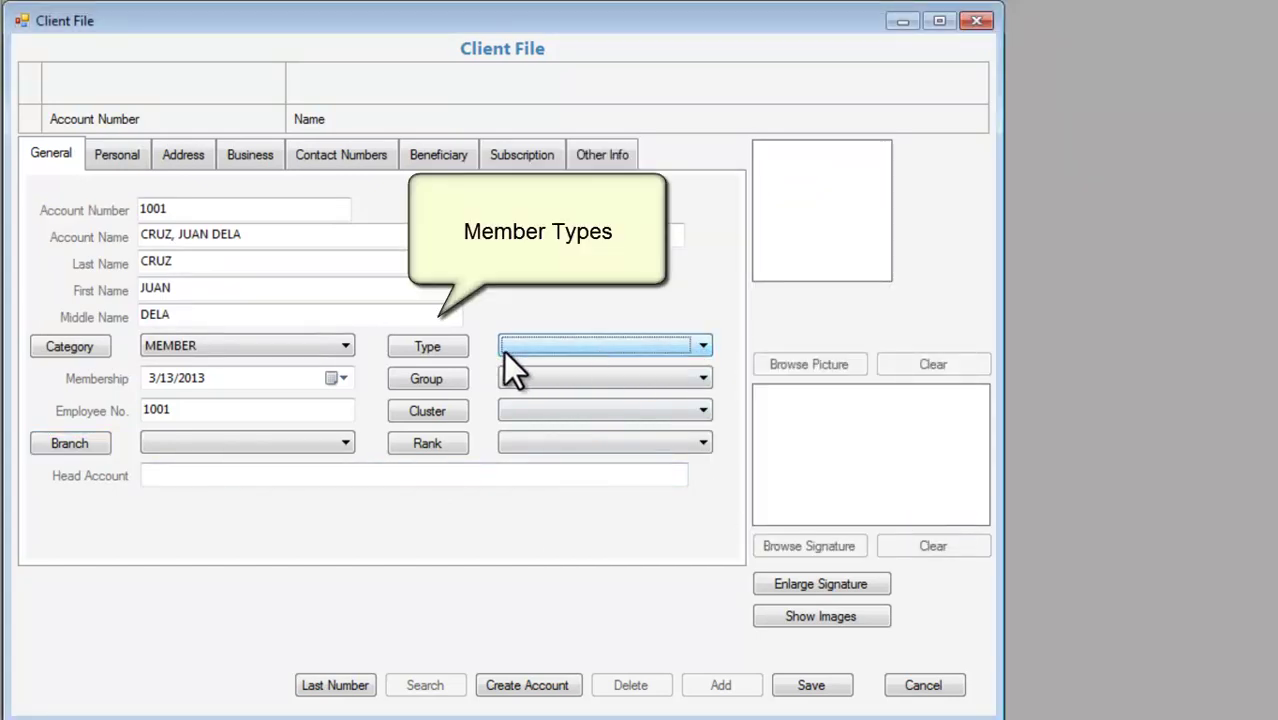
left_click(441, 343)
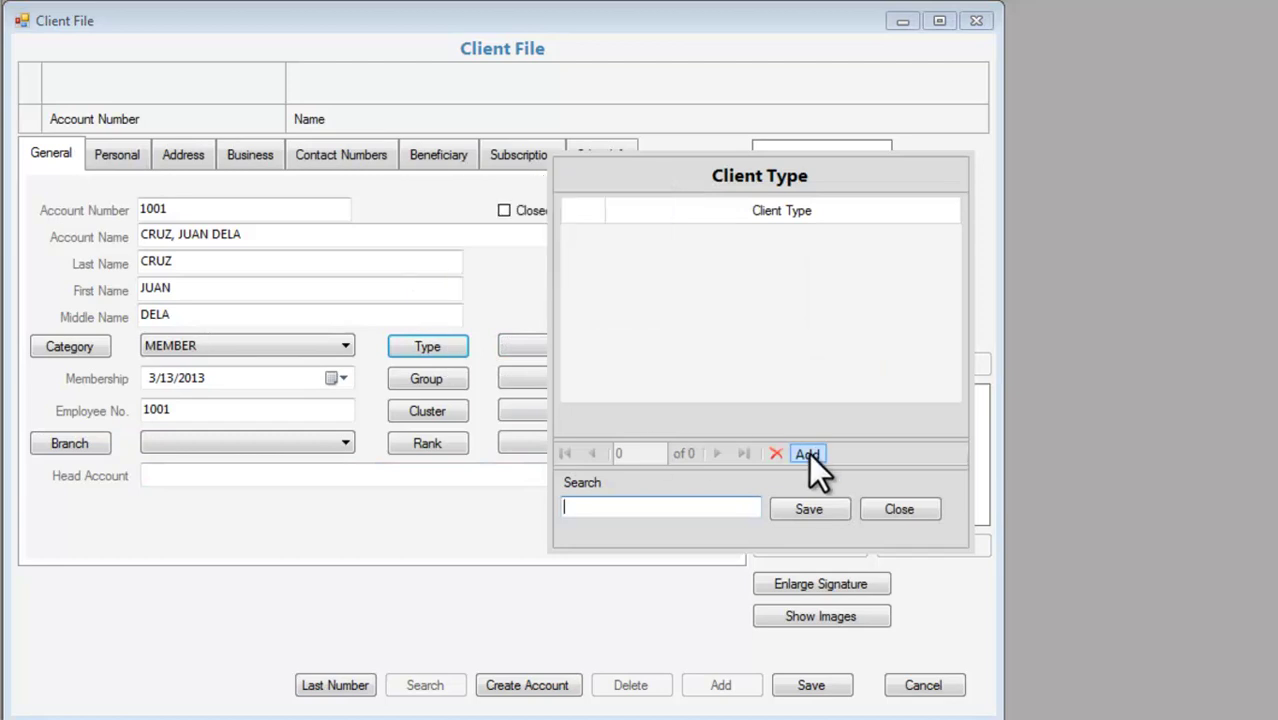
left_click(899, 509)
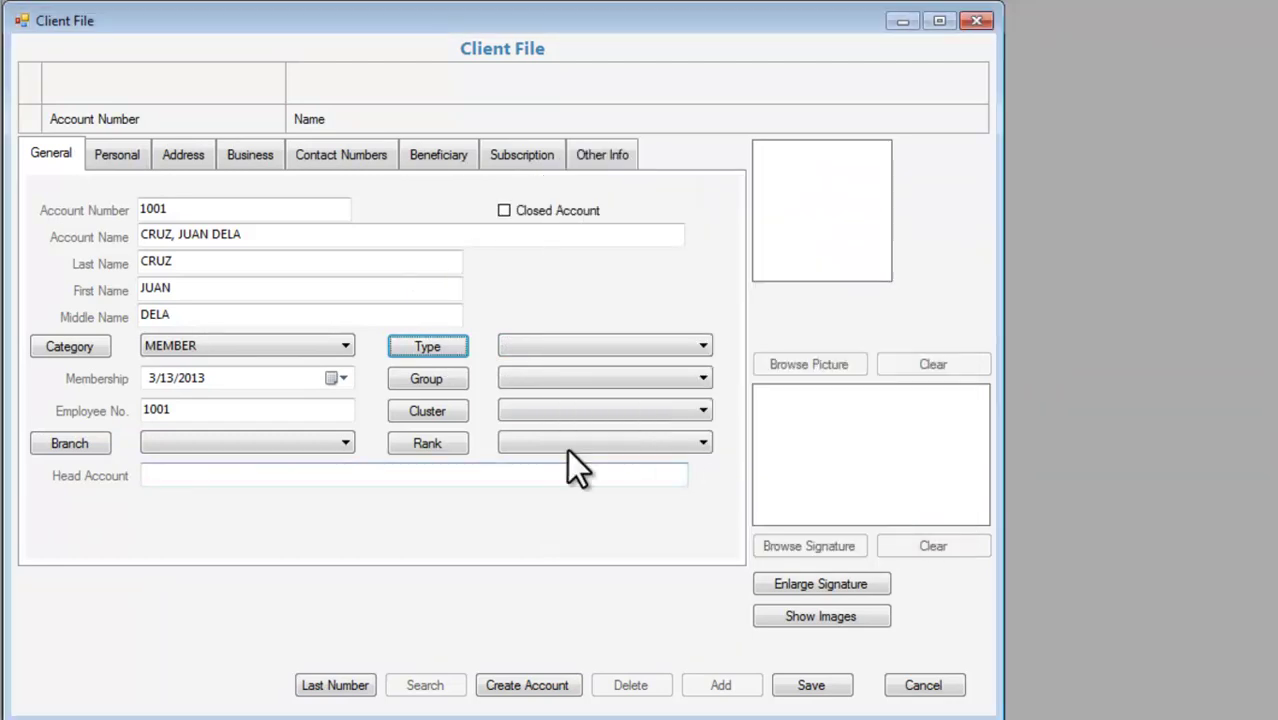
Check the empty Group, Cluster and Rank lists, then go to the Personal details.
left_click(451, 382)
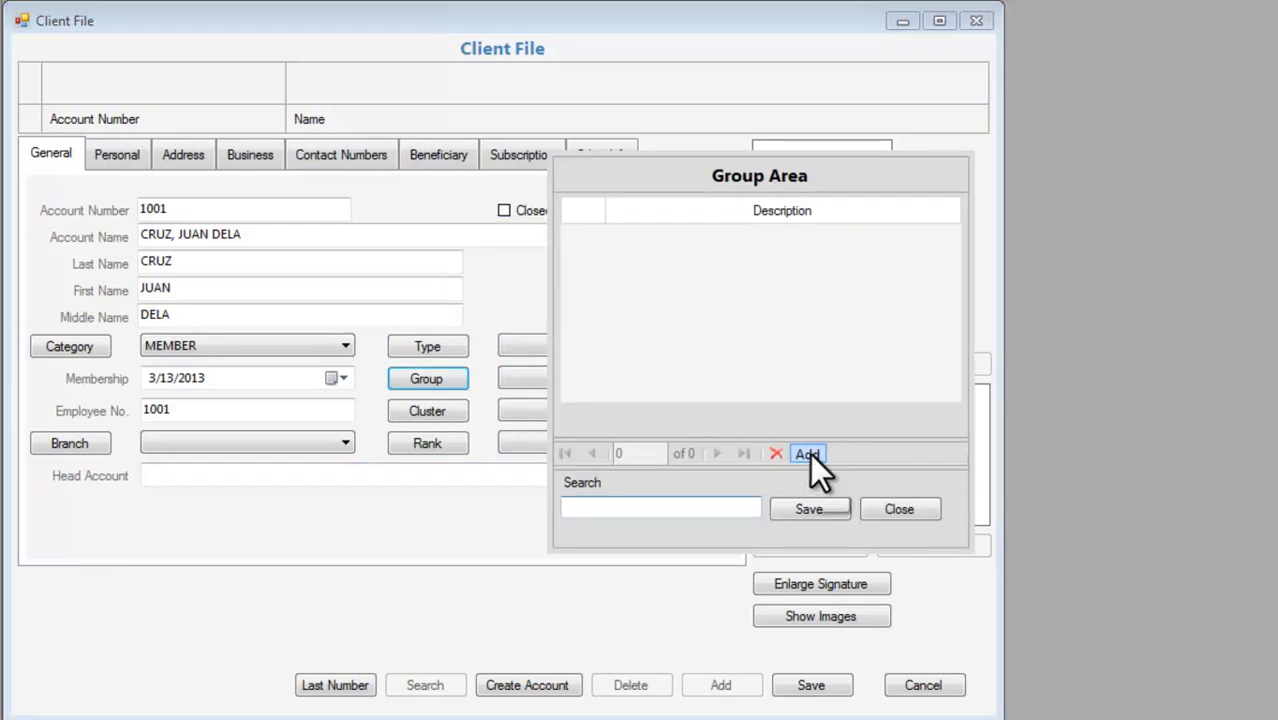
left_click(906, 507)
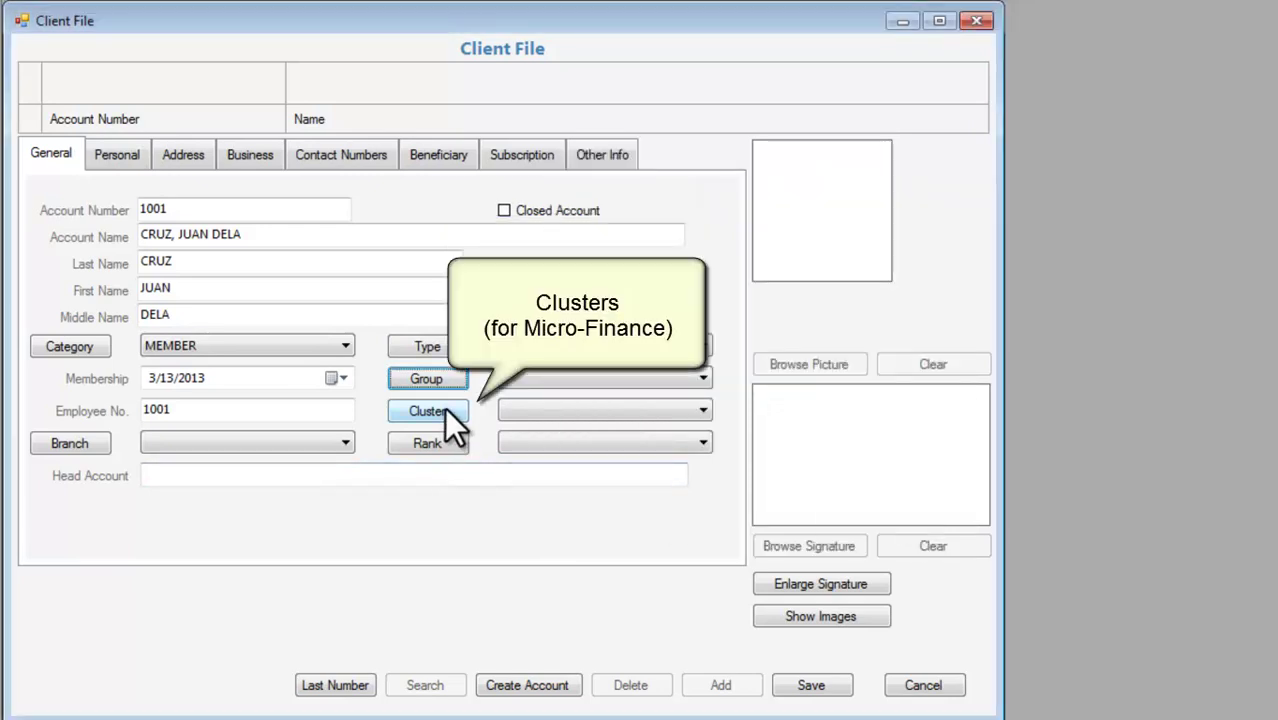
left_click(444, 408)
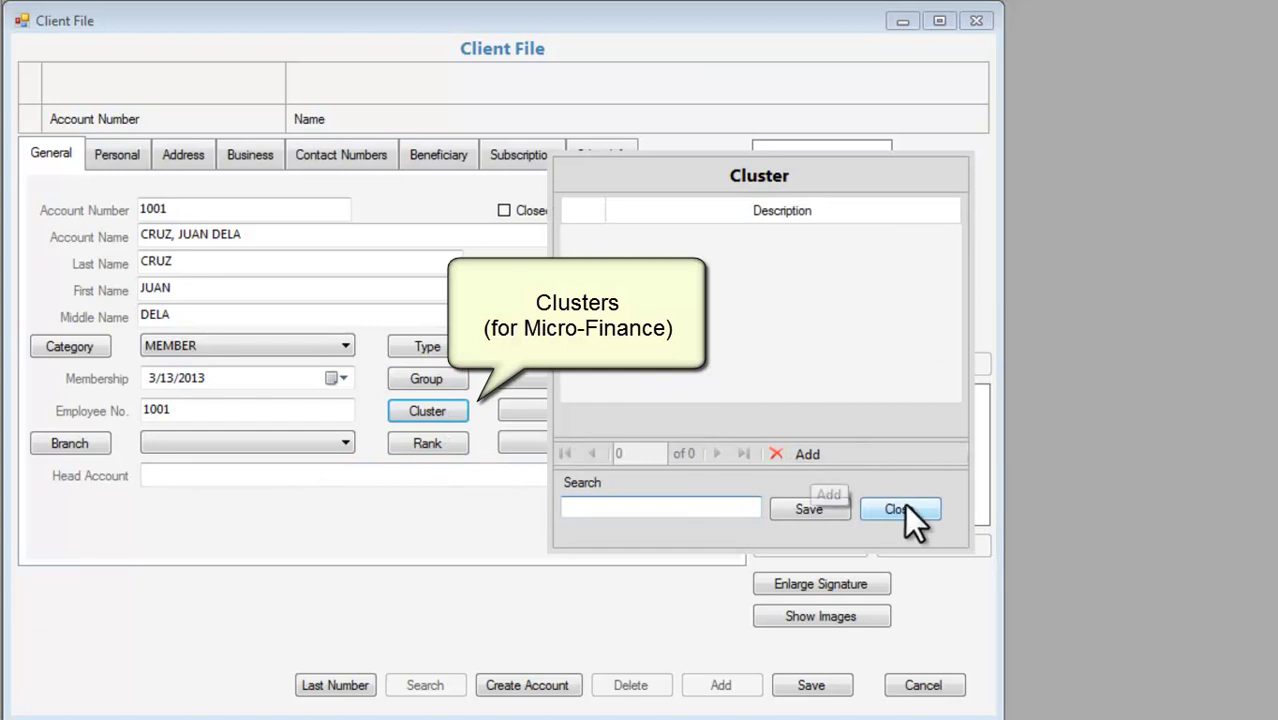
left_click(906, 505)
left_click(433, 444)
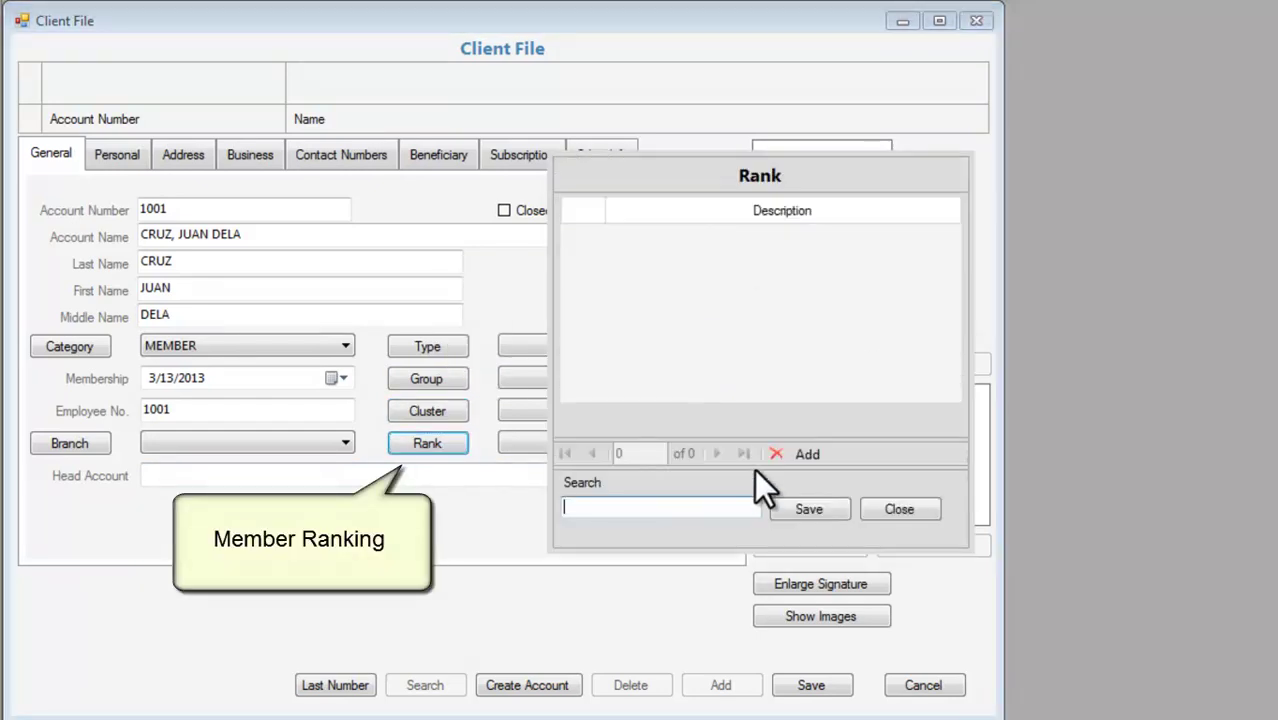
left_click(900, 509)
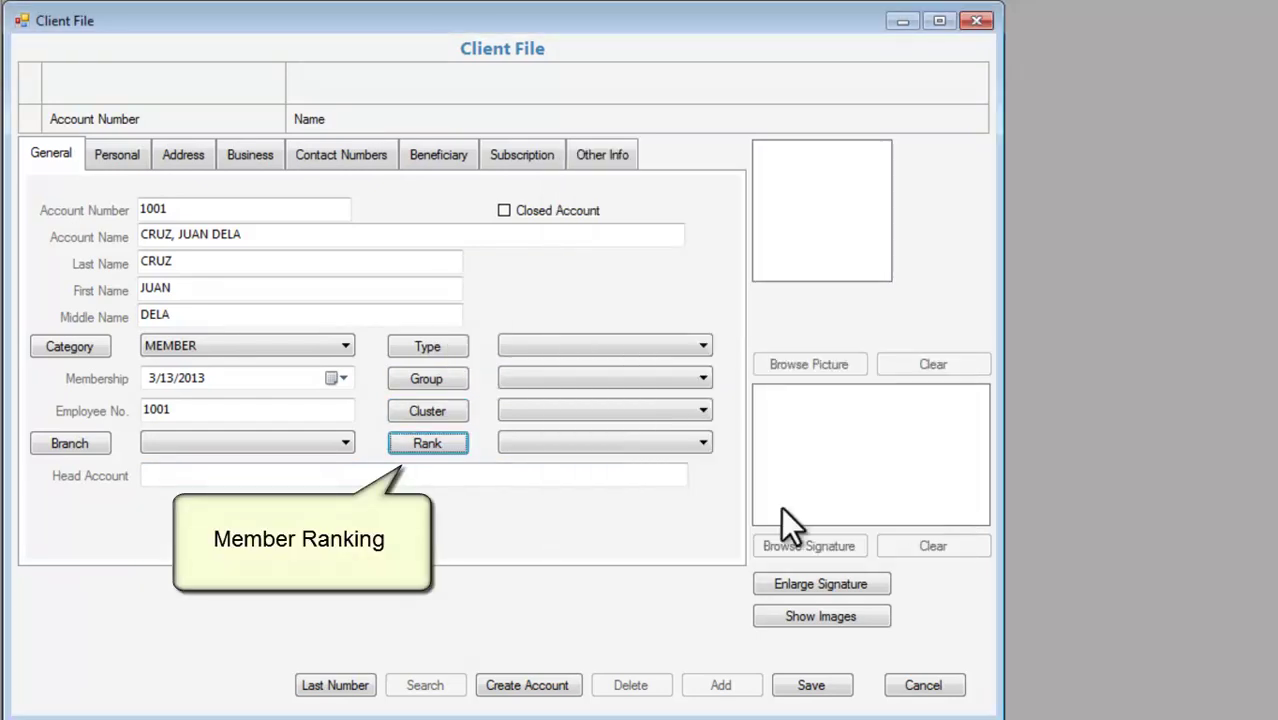
left_click(120, 158)
Set the client's gender to MALE and civil status to SINGLE.
left_click(330, 243)
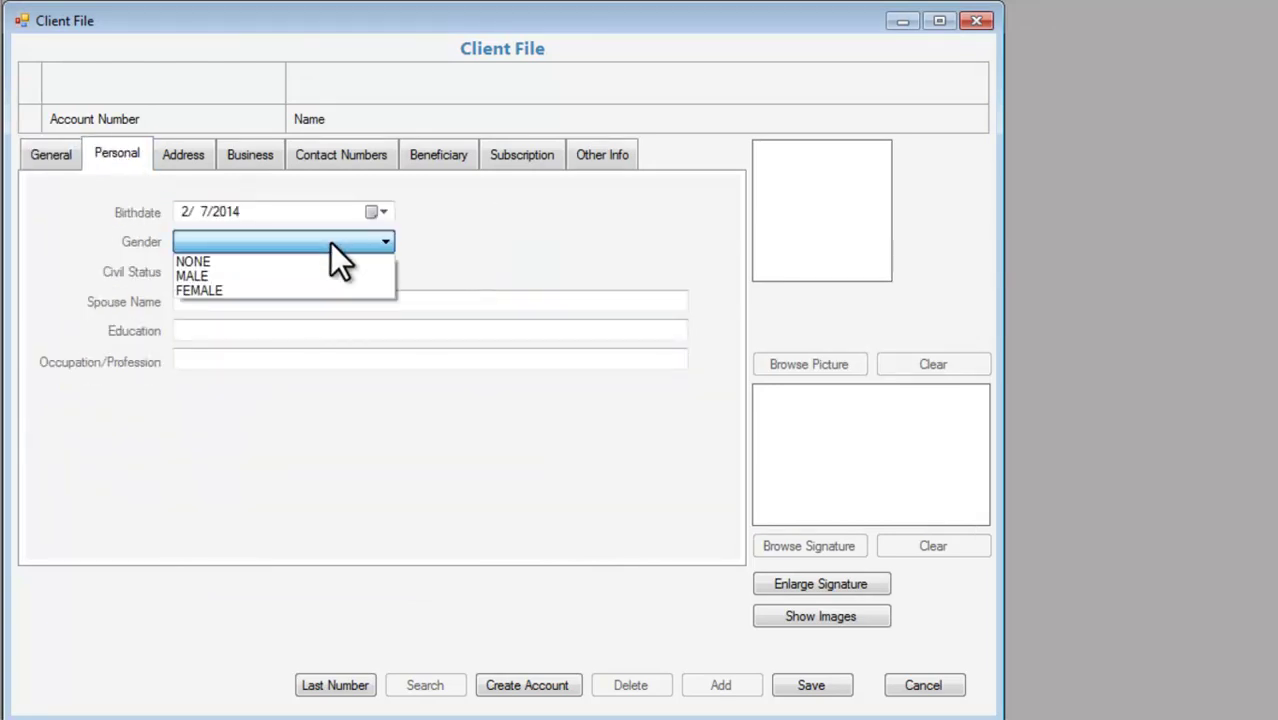
left_click(326, 278)
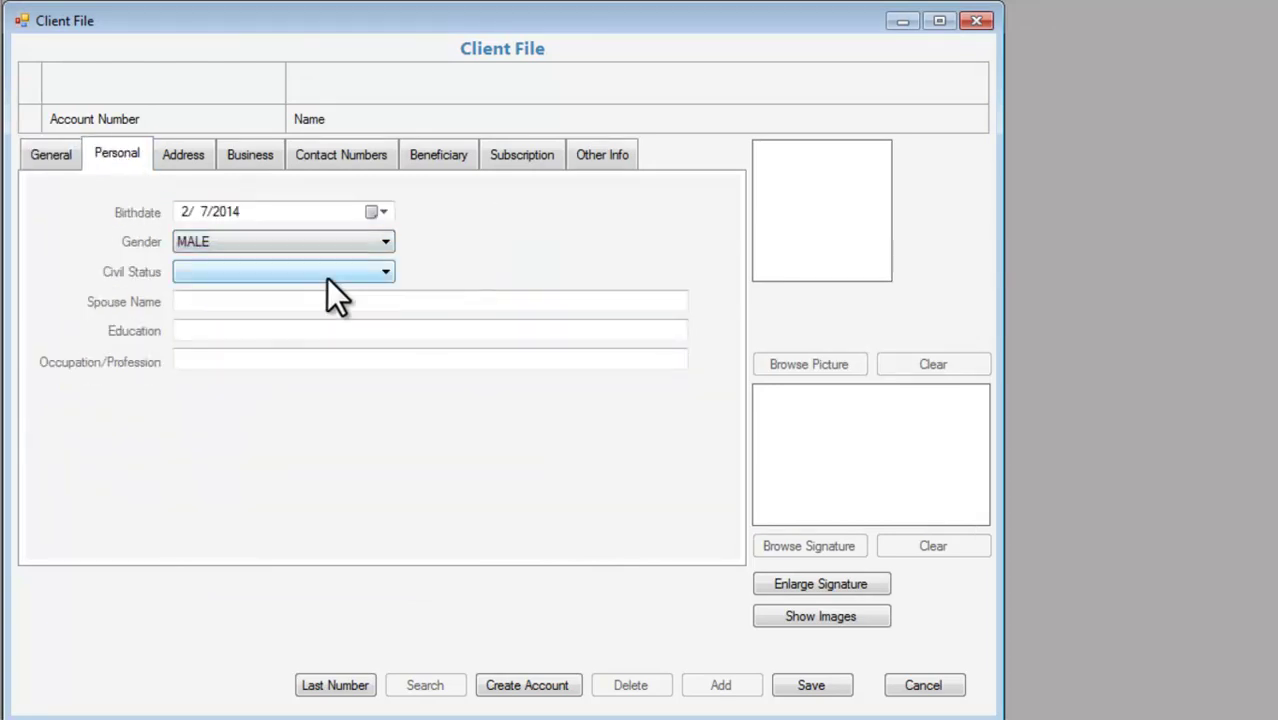
left_click(339, 272)
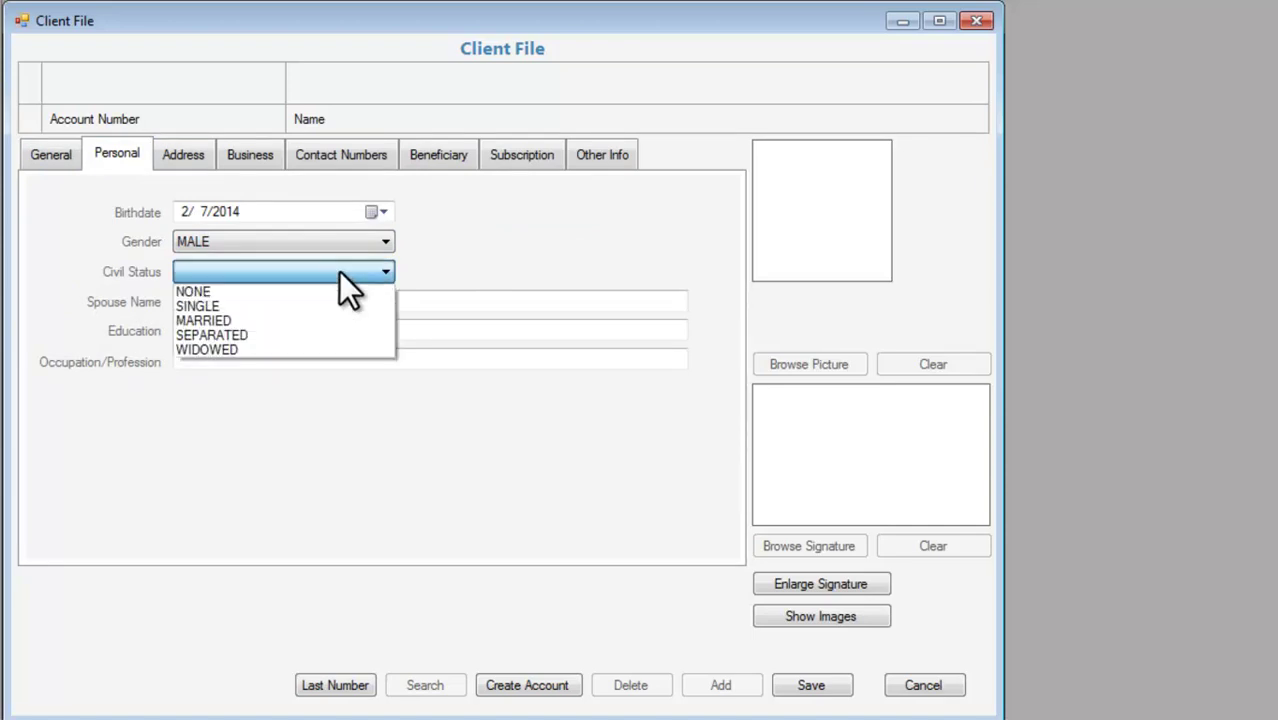
left_click(342, 303)
left_click(342, 302)
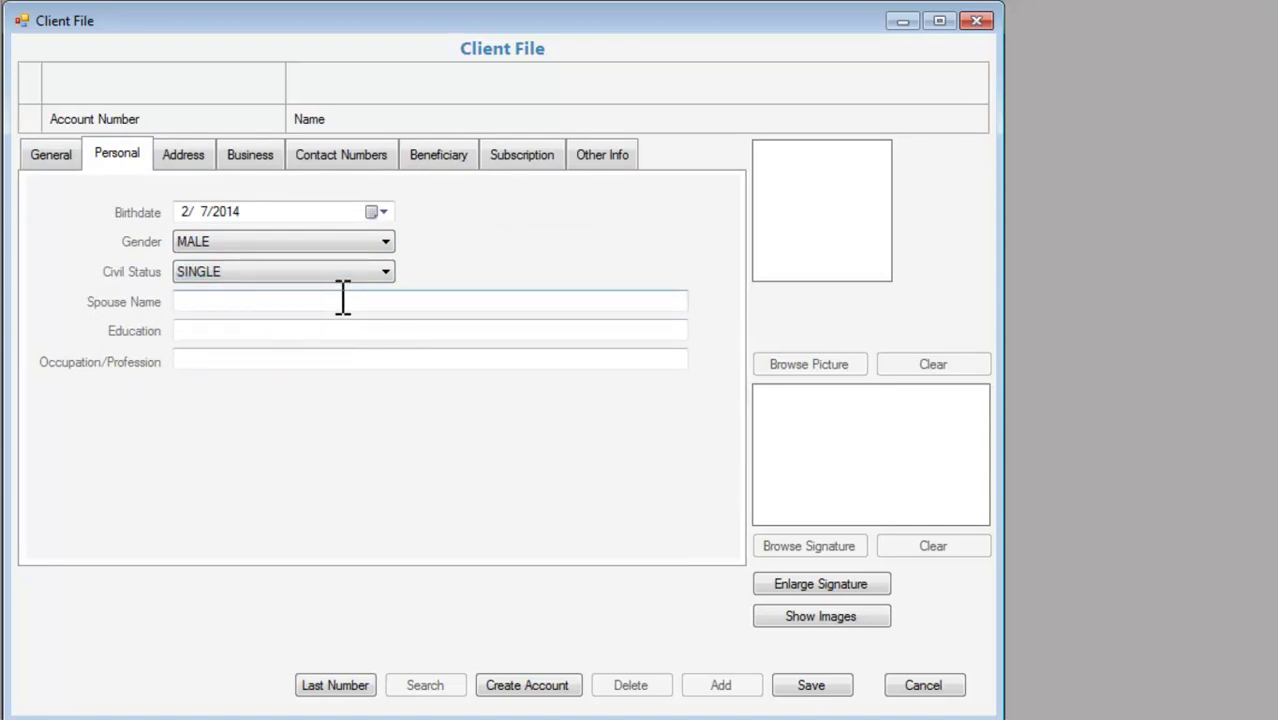
Pick March 22, 1984 as the birthdate from the calendar.
left_click(381, 213)
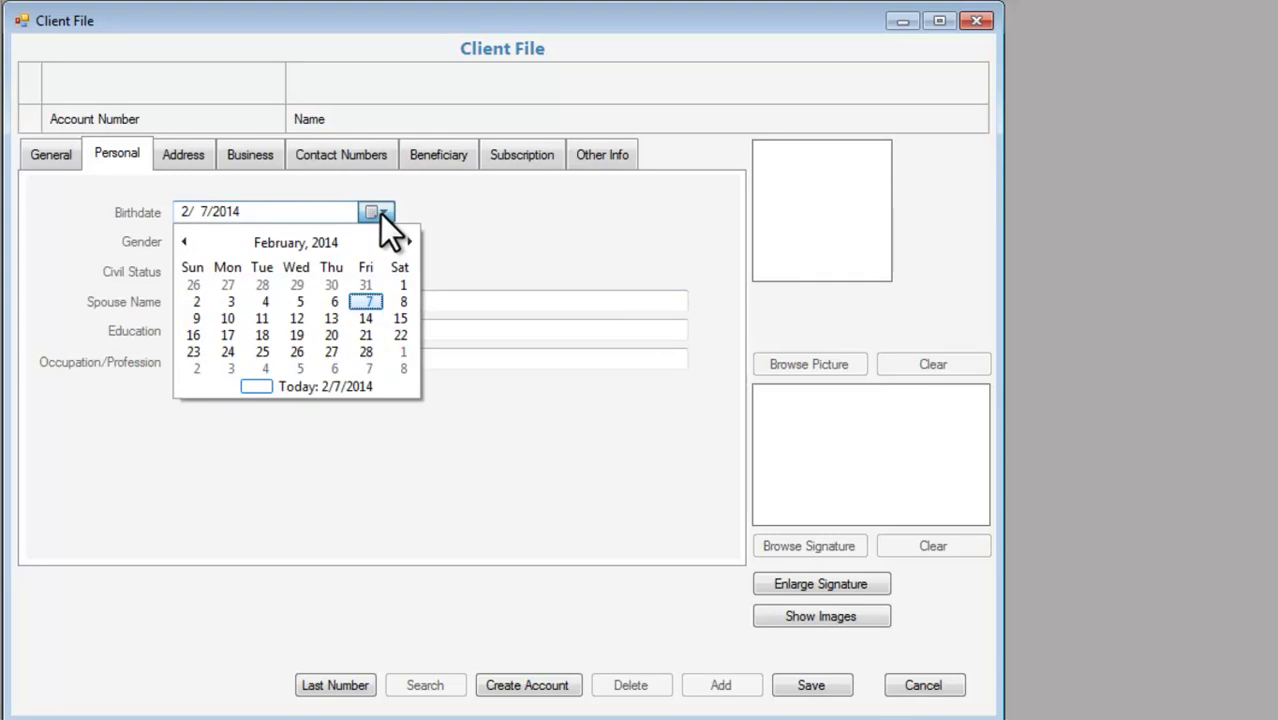
left_click(279, 243)
left_click(281, 244)
left_click(281, 244)
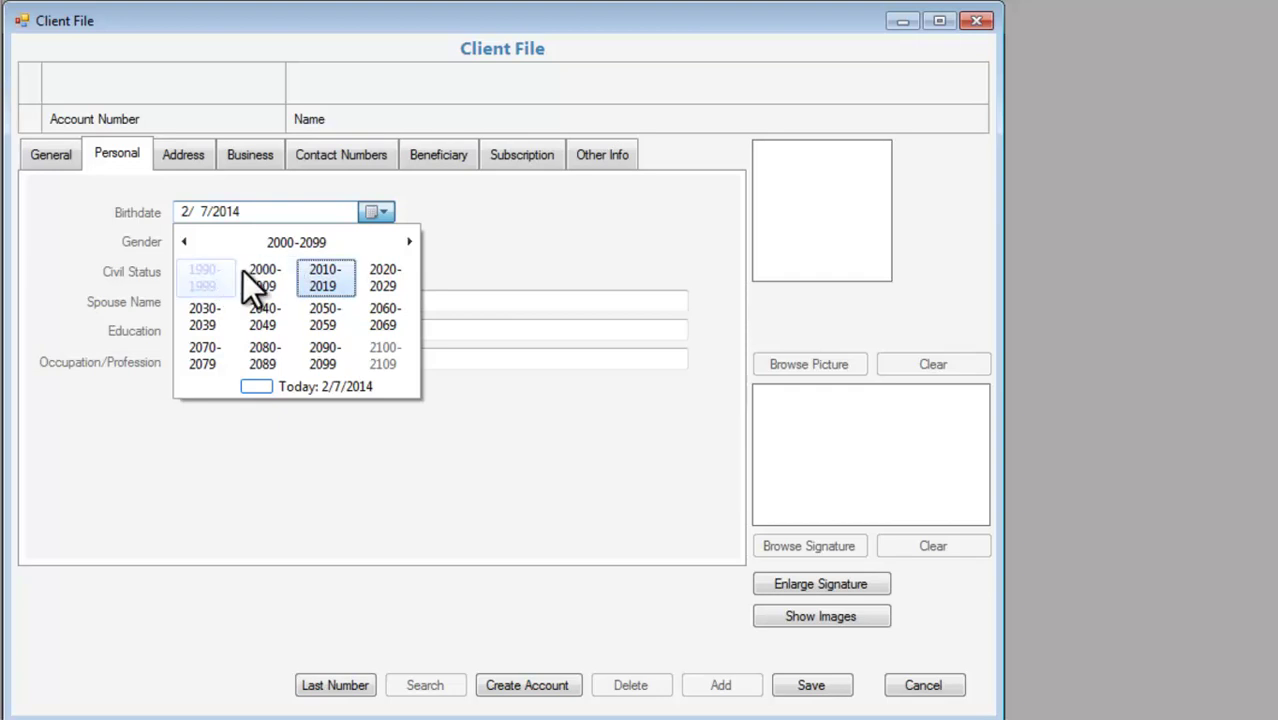
left_click(184, 242)
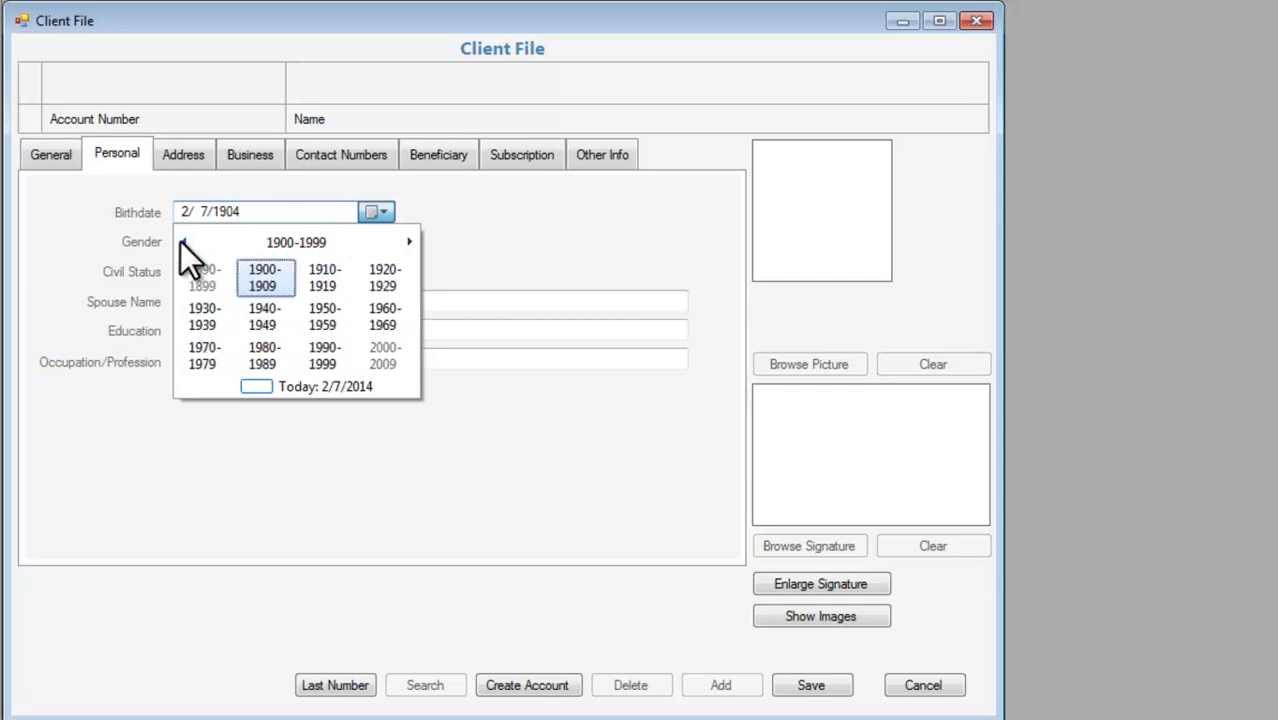
left_click(277, 355)
left_click(262, 320)
left_click(326, 280)
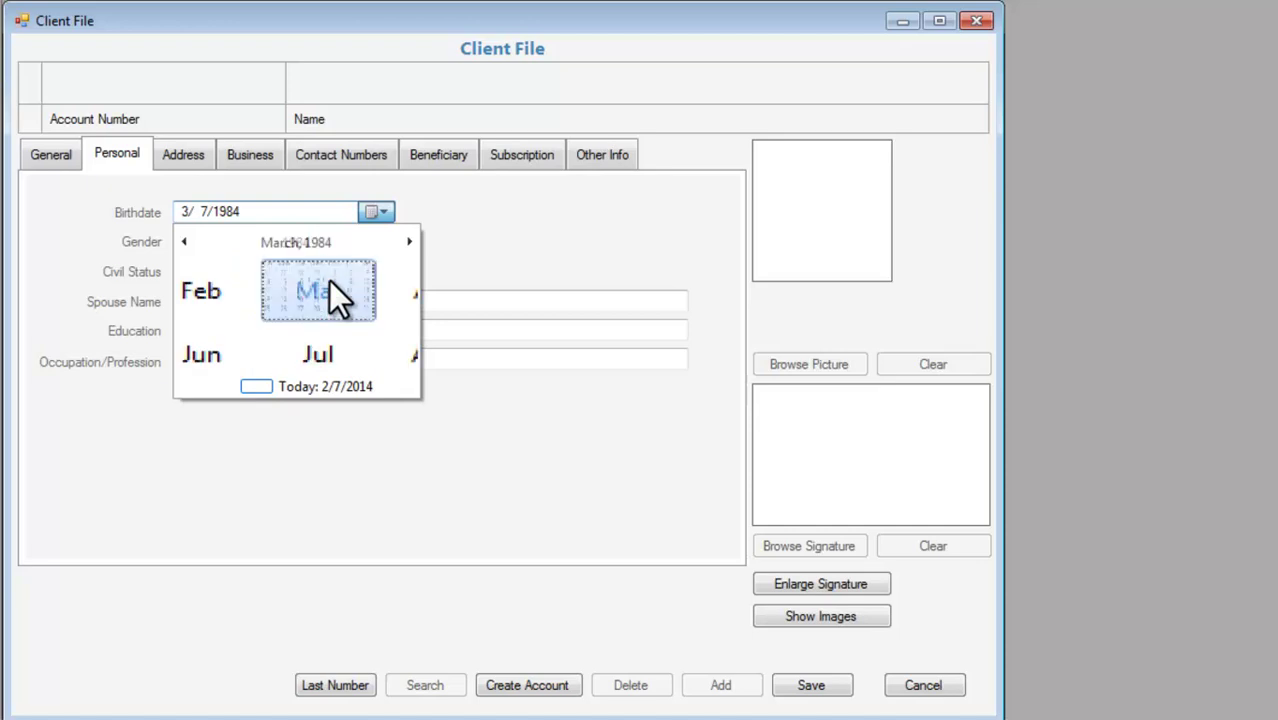
left_click(330, 334)
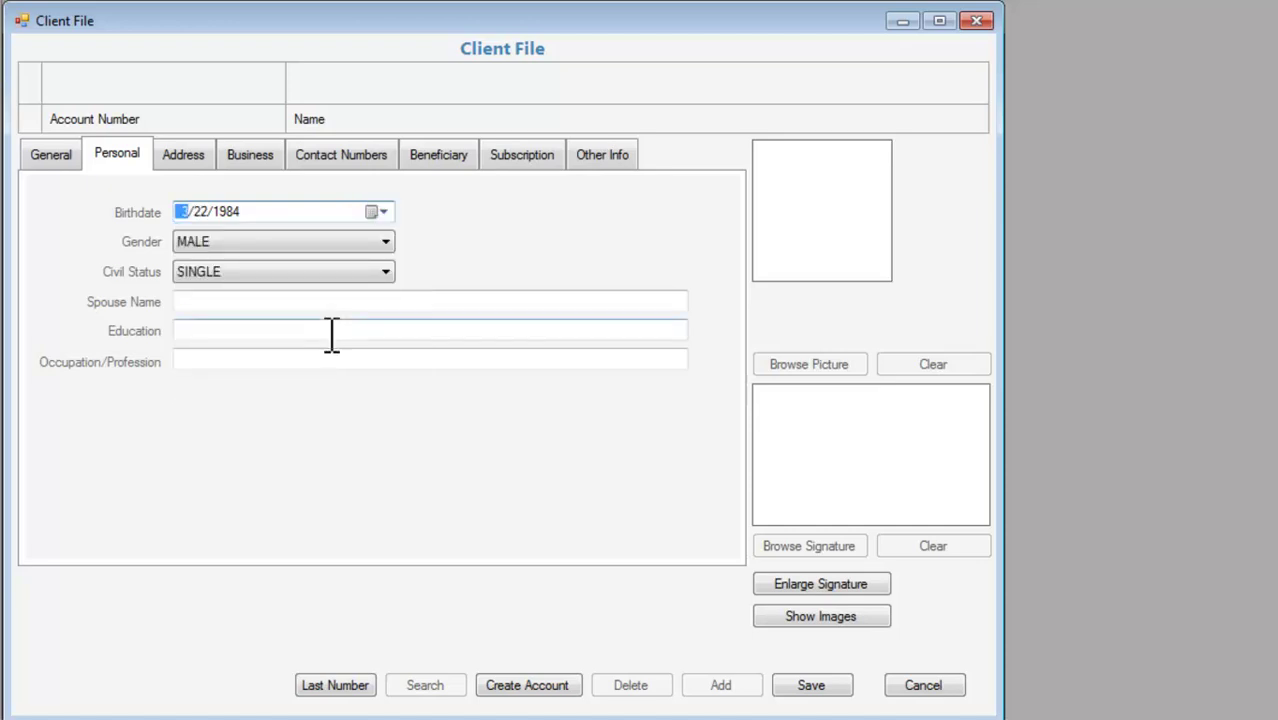
left_click(334, 301)
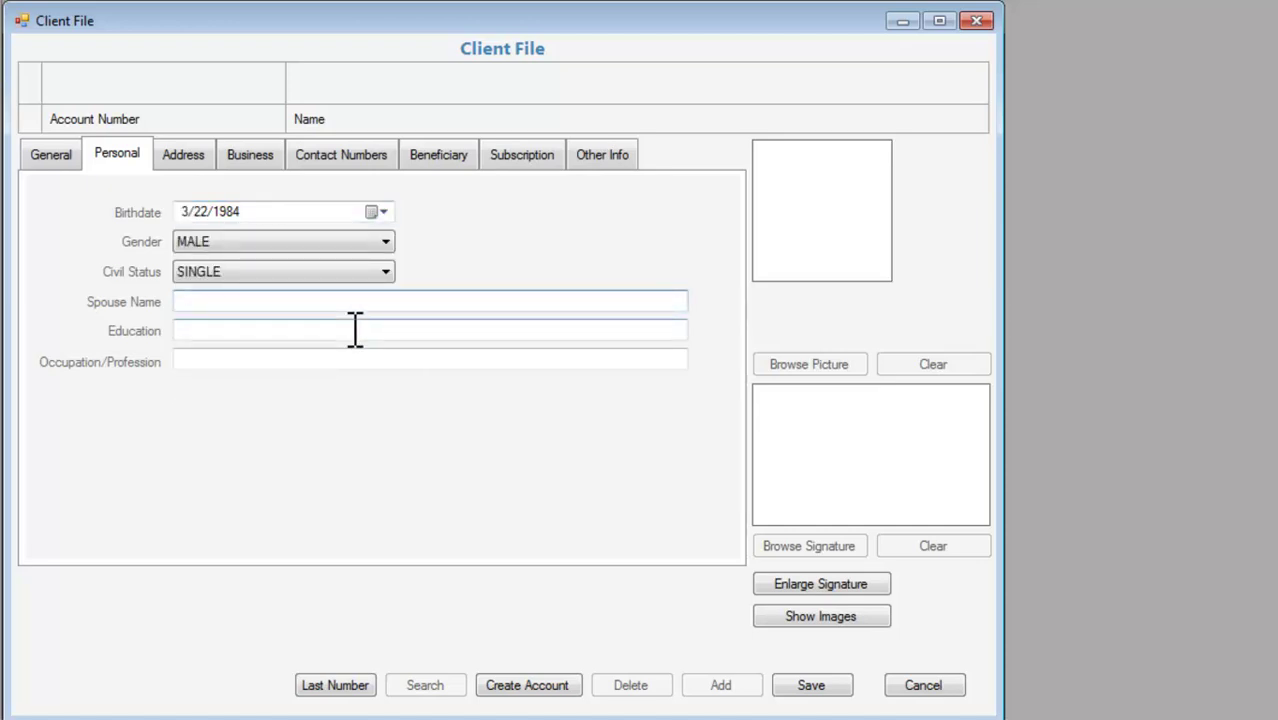
Correct the birthdate to 4/24/1985 by editing month, day and year.
left_click(186, 211)
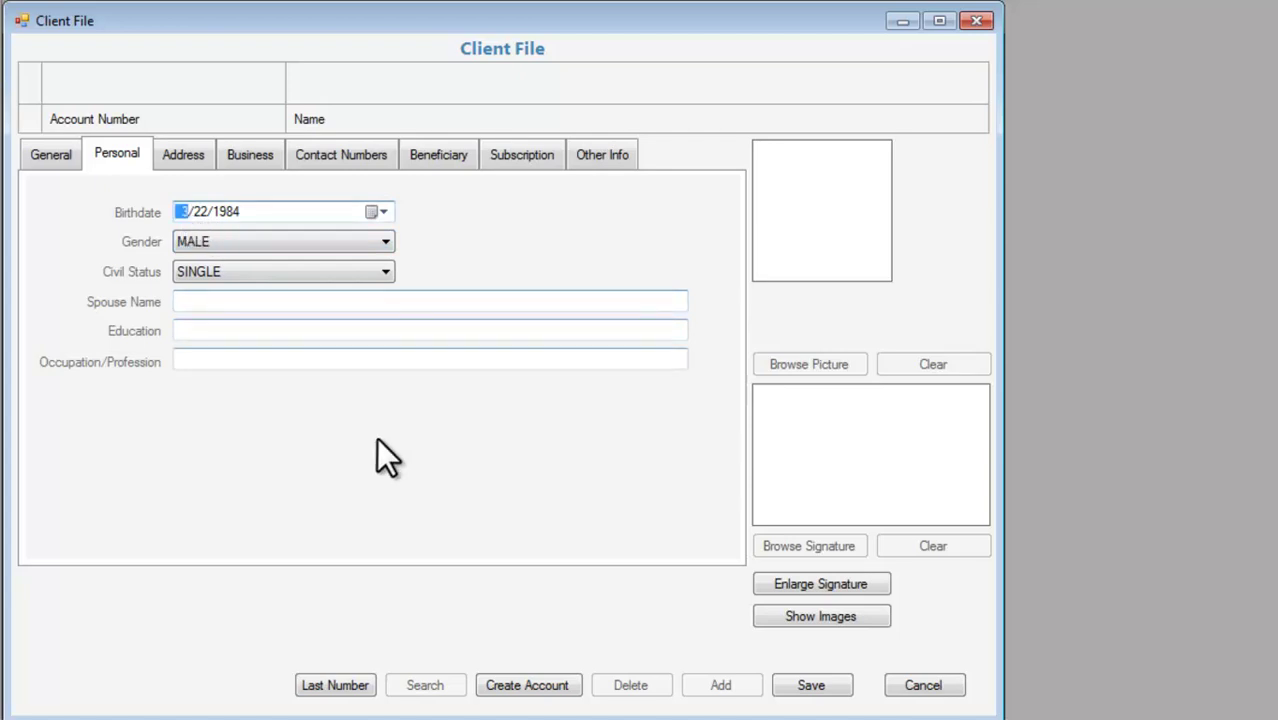
type("4")
left_click(204, 211)
type("24")
left_click(228, 212)
type("1985")
left_click(281, 300)
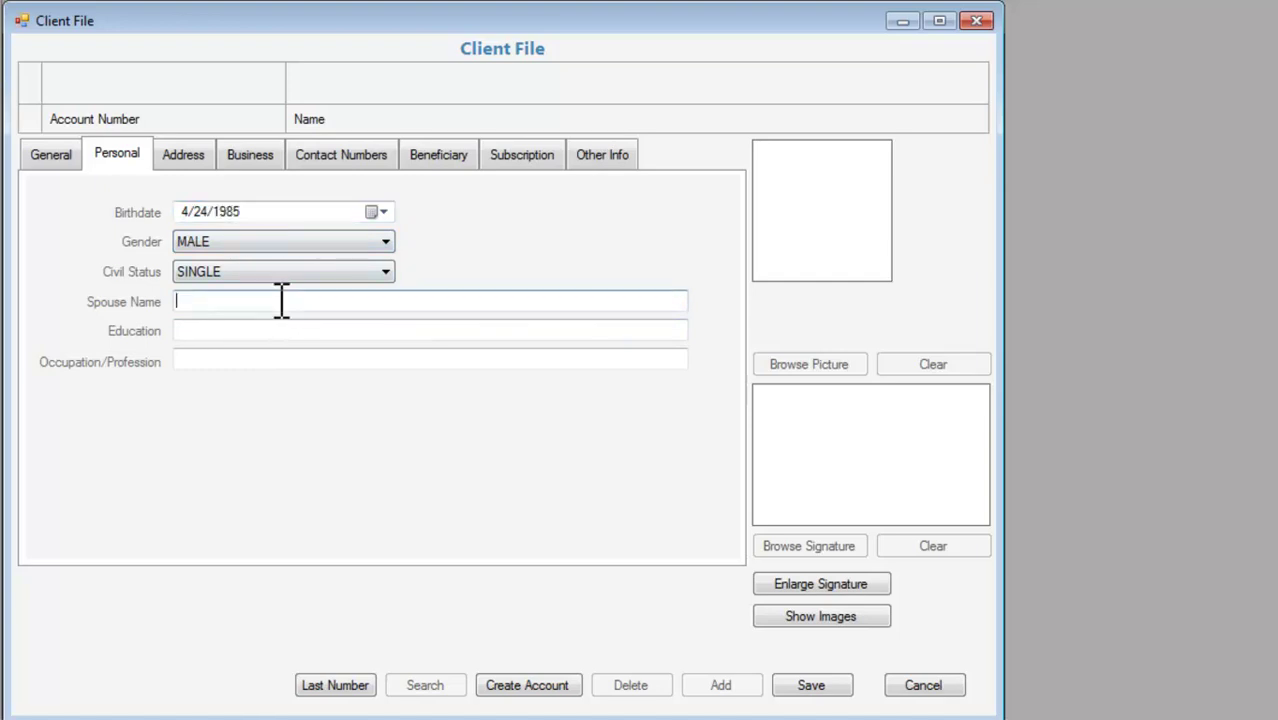
left_click(193, 151)
Enter the client's street and town/village in the address.
left_click(199, 207)
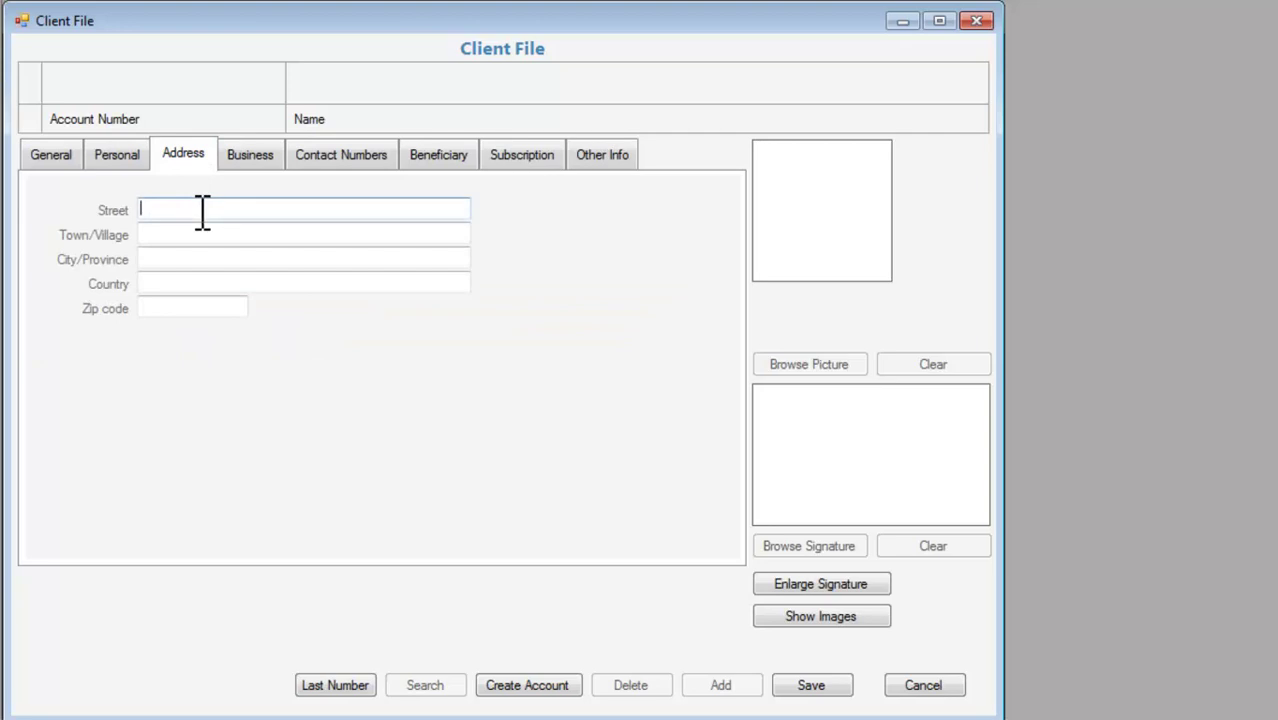
type("123")
type(" Ma")
key("BackSpace")
key("BackSpace")
type("EX")
key("BackSpace")
key("BackSpace")
key("BackSpace")
type("SU")
key("BackSpace")
key("BackSpace")
key("BackSpace")
type("SAMPLE STREET")
key("Tab")
type("TOWN")
Fill in the city/province, country and zip code, then save the record.
key("Tab")
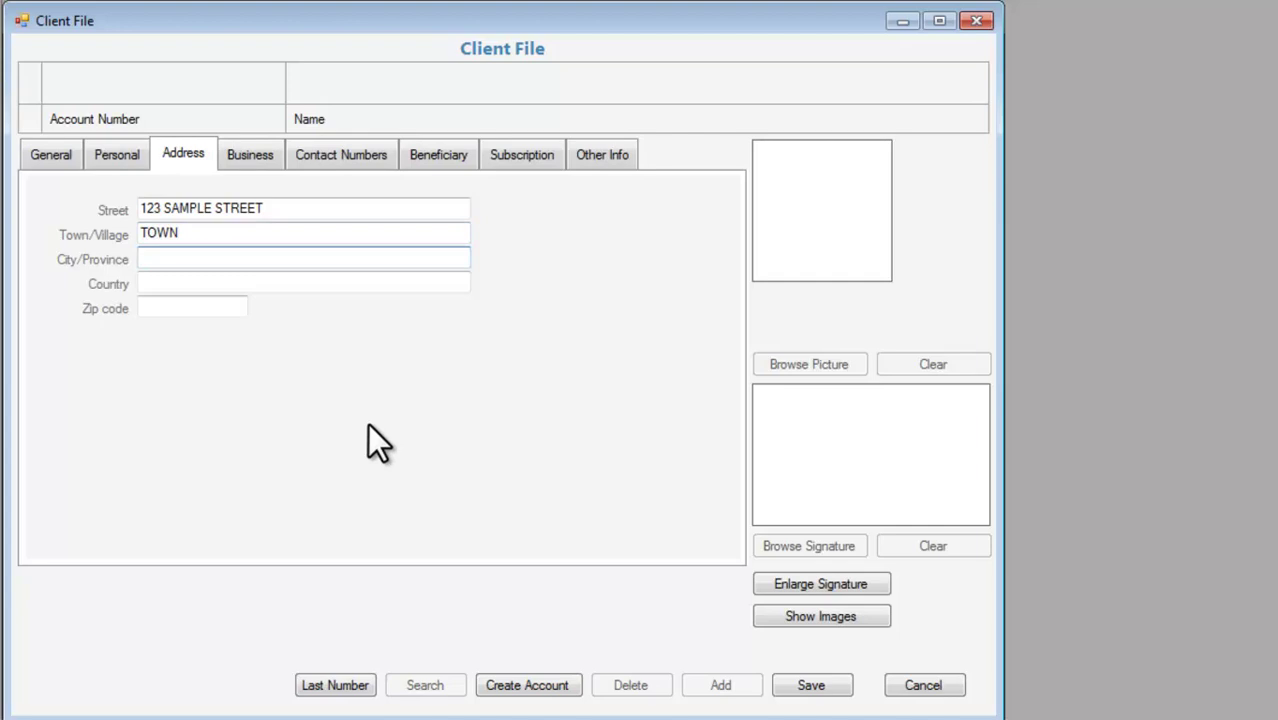
type("SA")
type("MPA")
key("ctrl+a")
type("MANILA")
key("Tab")
type("PHILI")
key("BackSpace")
key("BackSpace")
key("BackSpace")
type("ILIPPINES")
key("Tab")
type("3254")
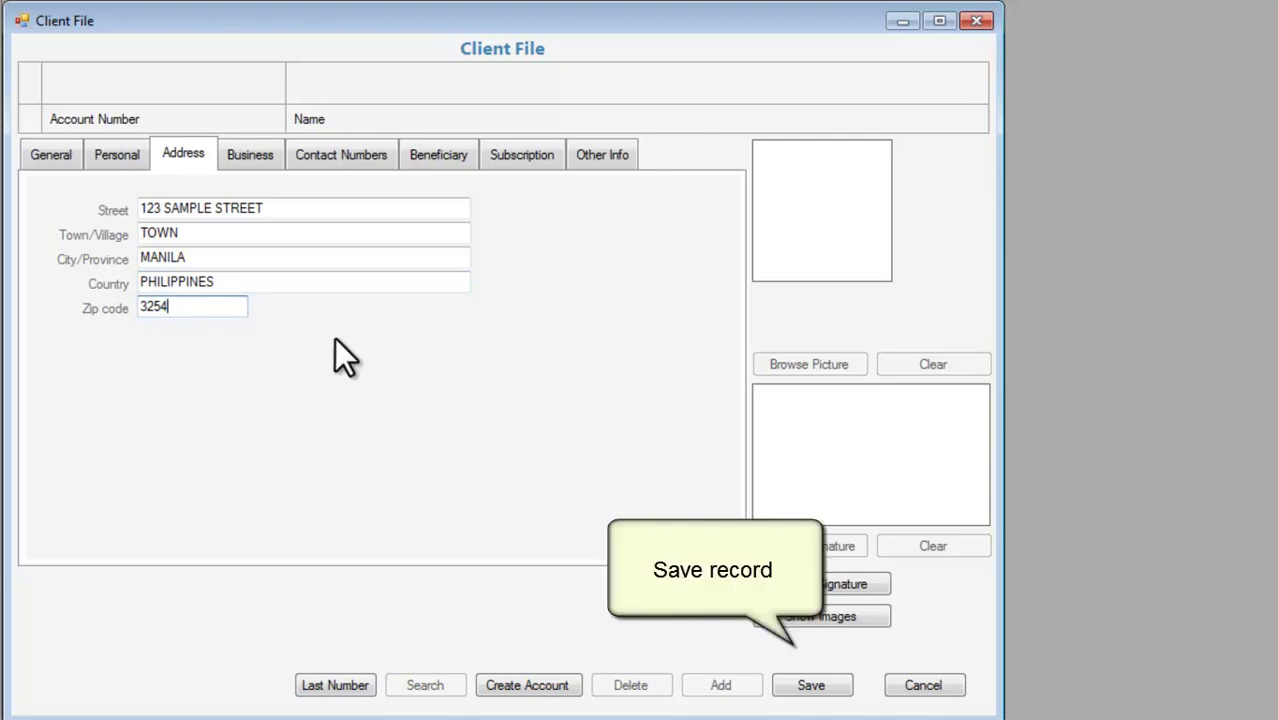
left_click(836, 686)
Attach the man's portrait photo to the client's General details.
left_click(793, 441)
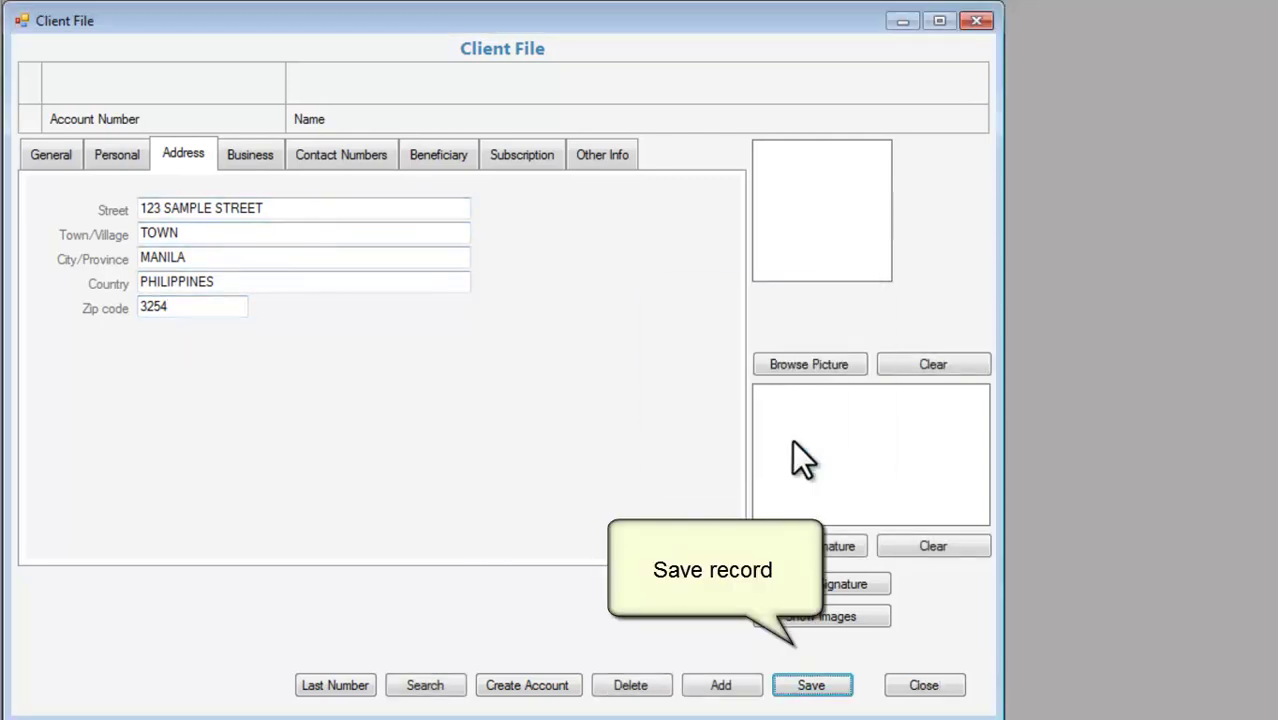
left_click(56, 163)
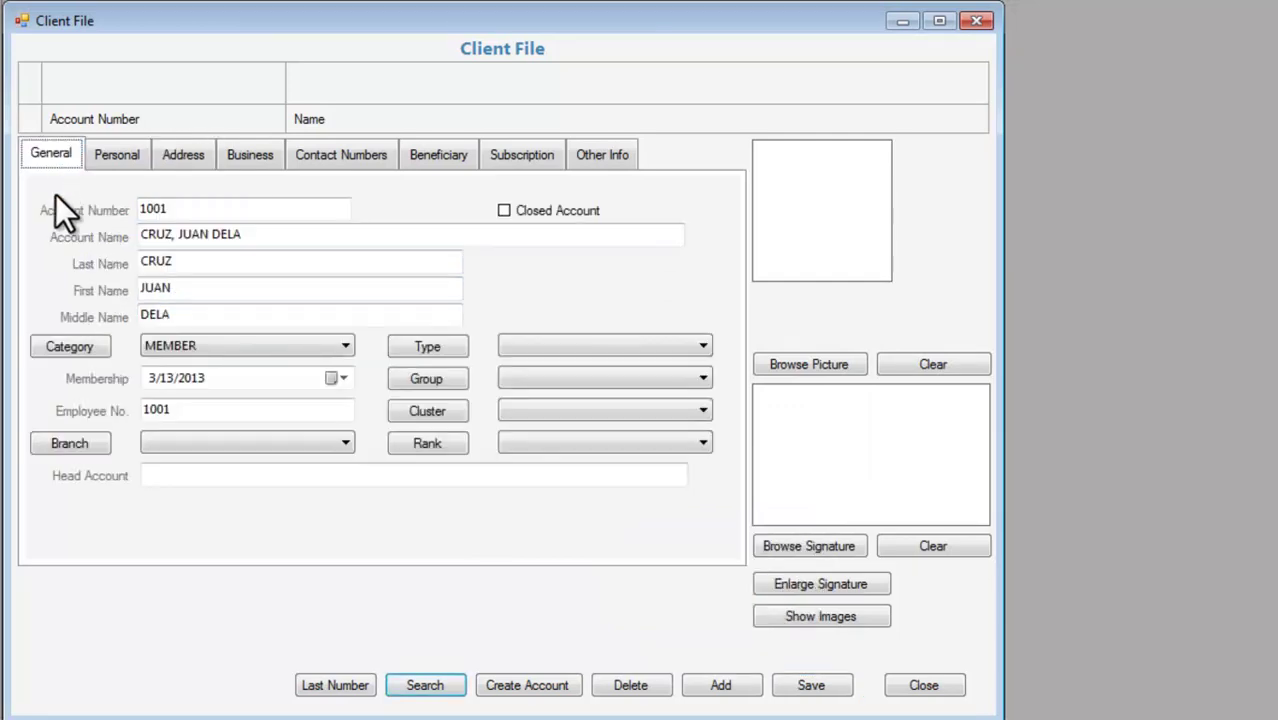
left_click(834, 364)
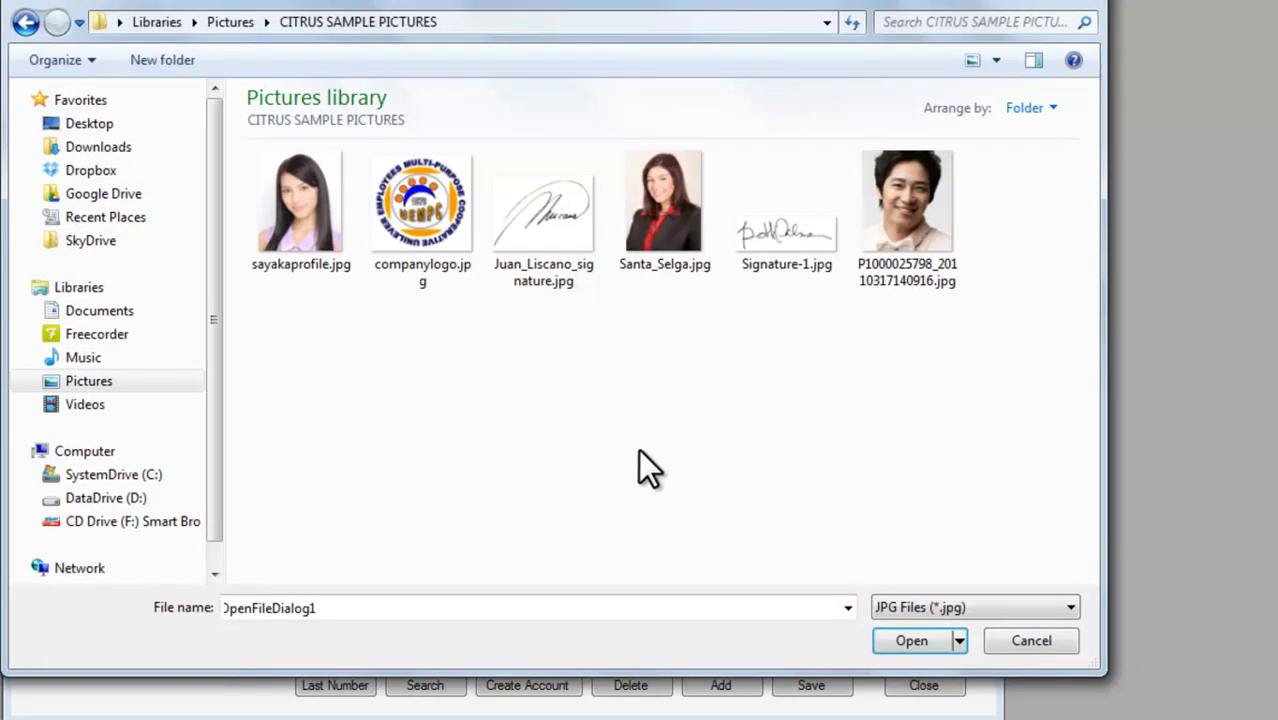
left_click(902, 204)
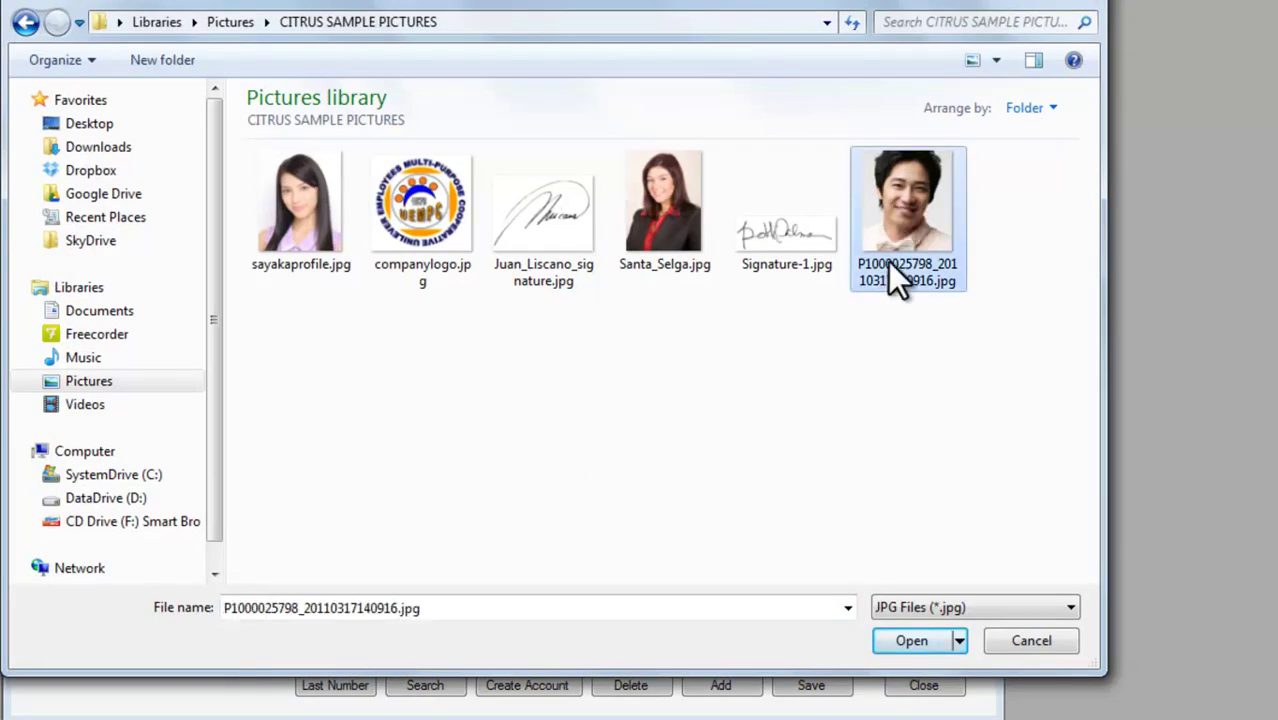
left_click(912, 641)
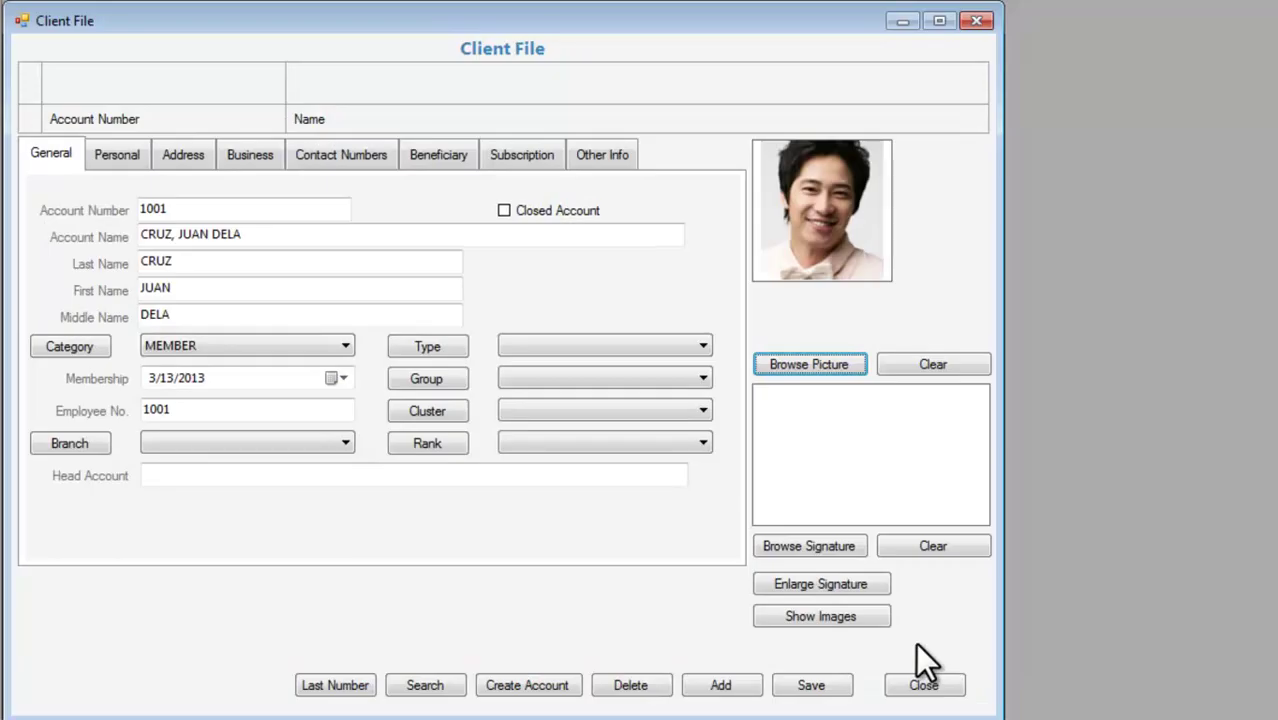
Attach Signature-1.jpg as the signature image and save the record.
left_click(815, 546)
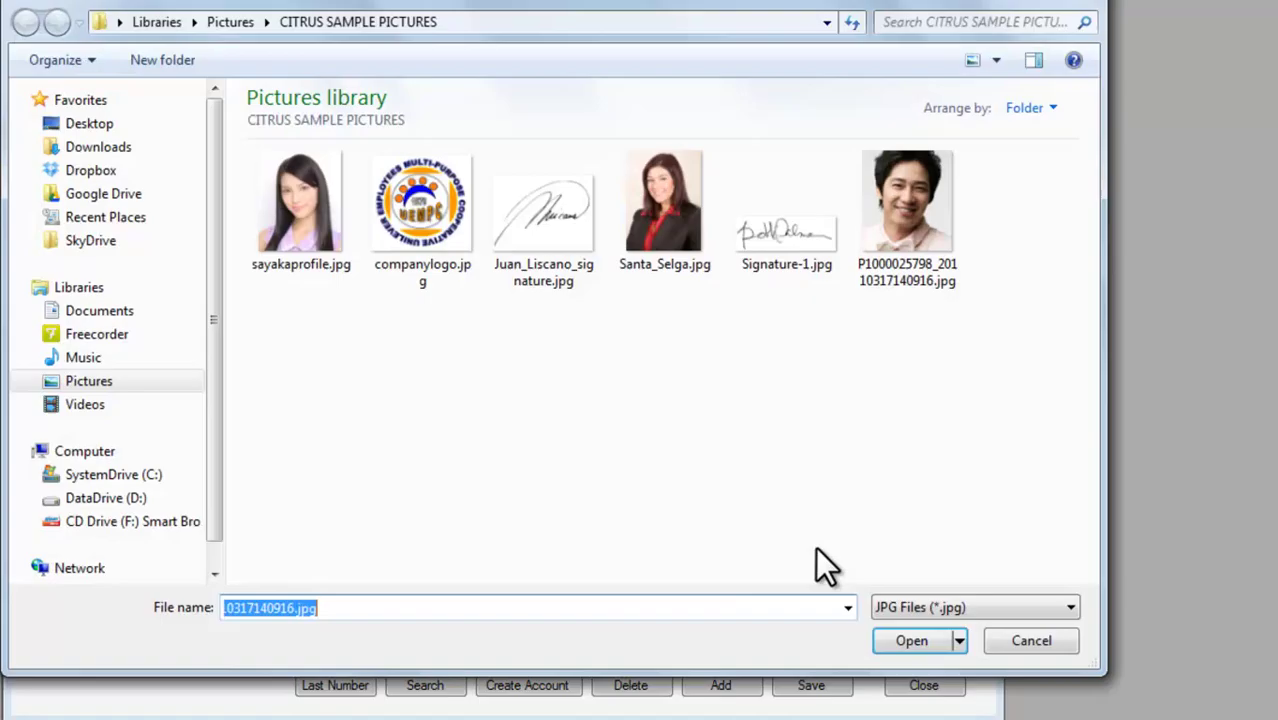
left_click(771, 232)
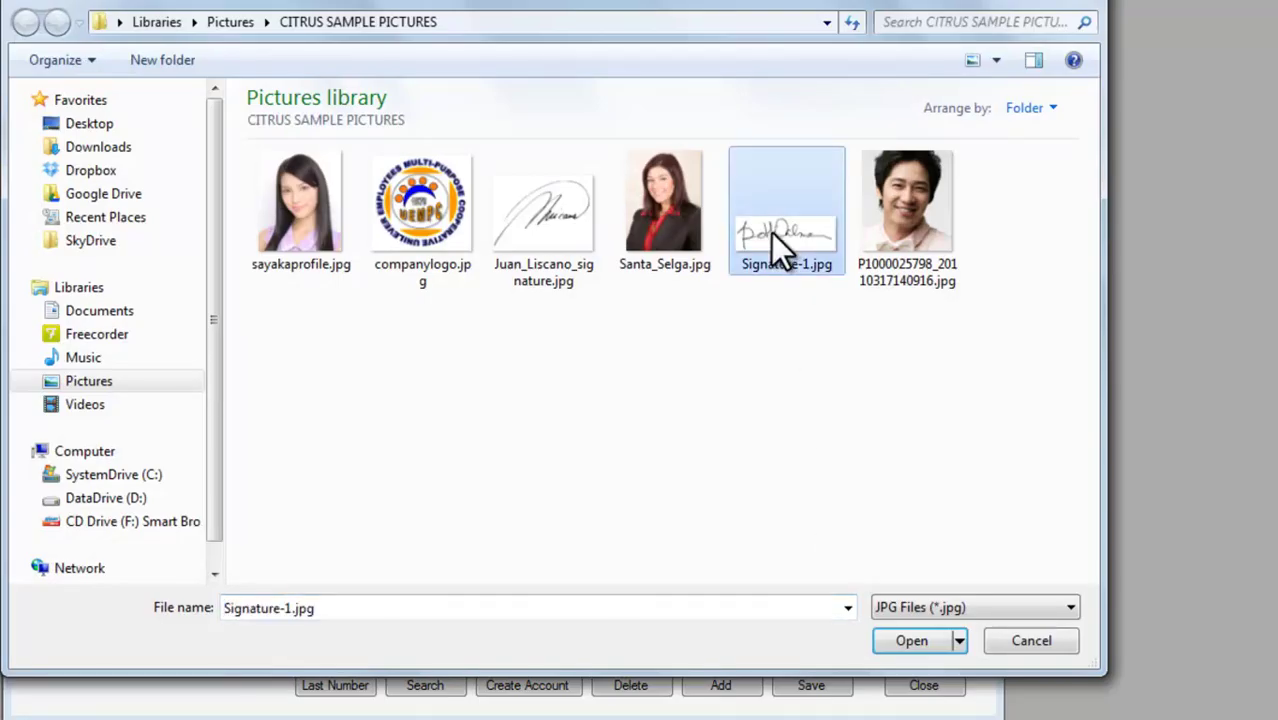
left_click(912, 641)
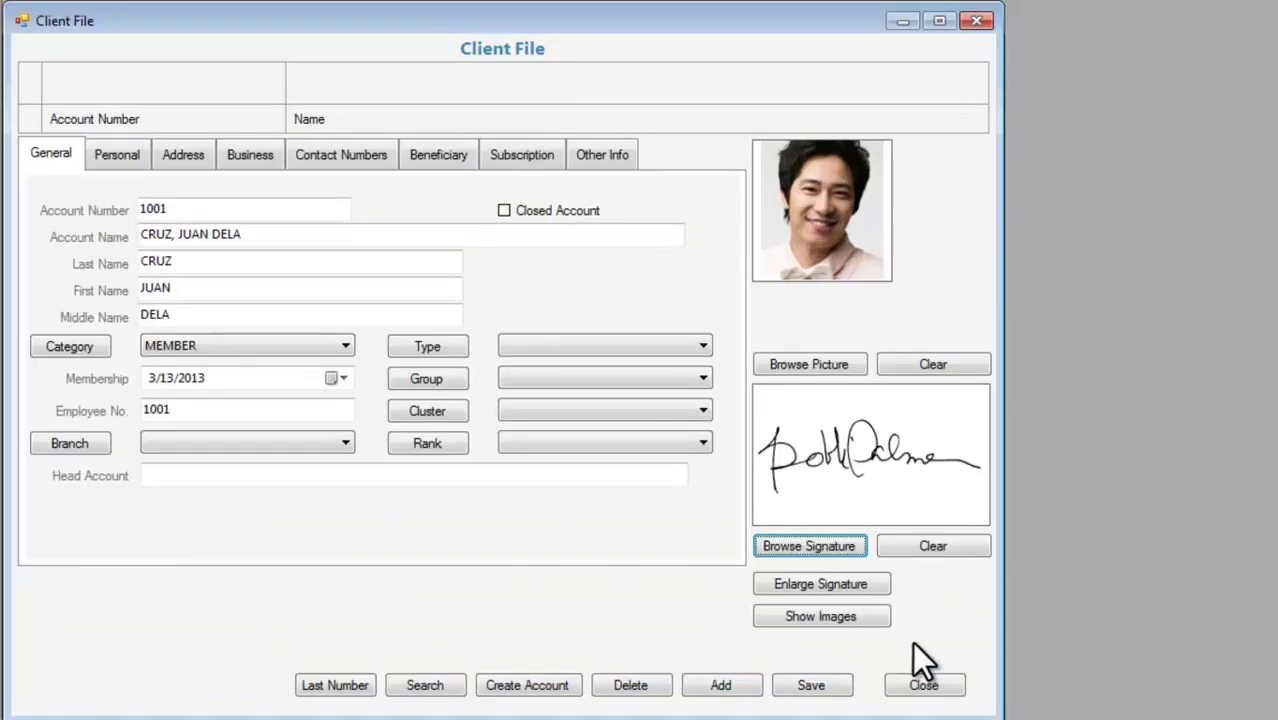
left_click(832, 686)
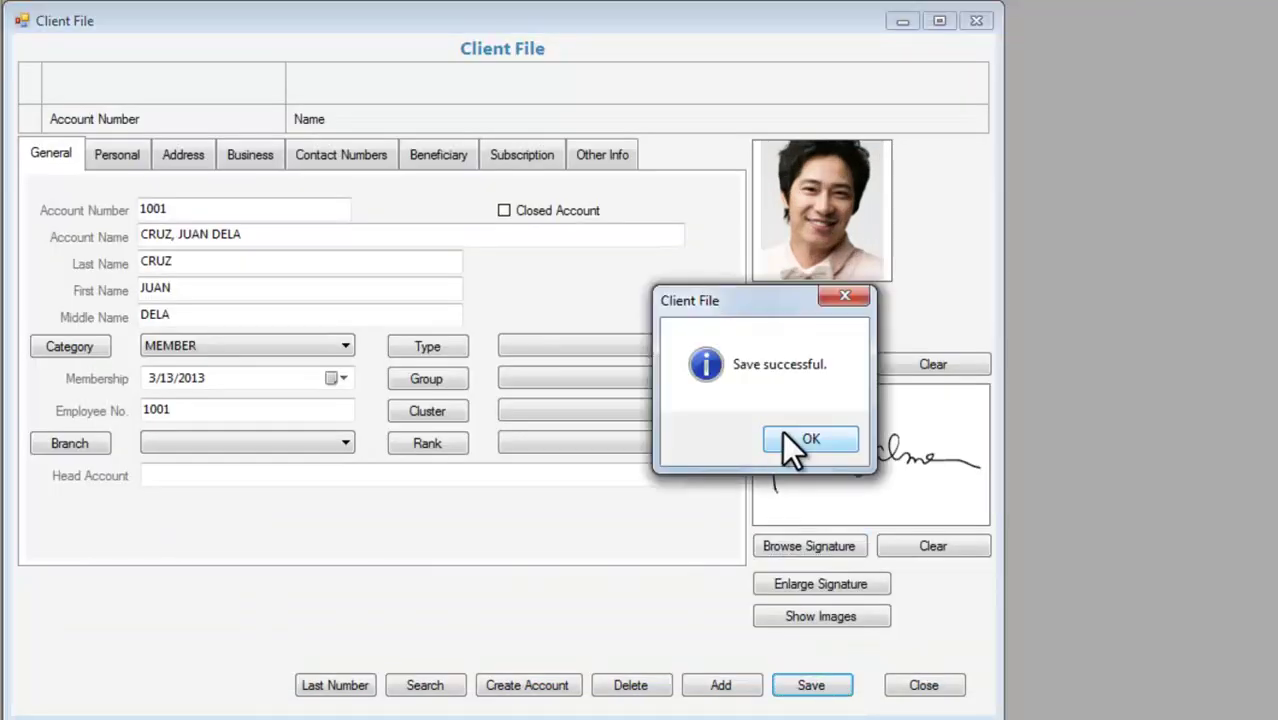
left_click(805, 440)
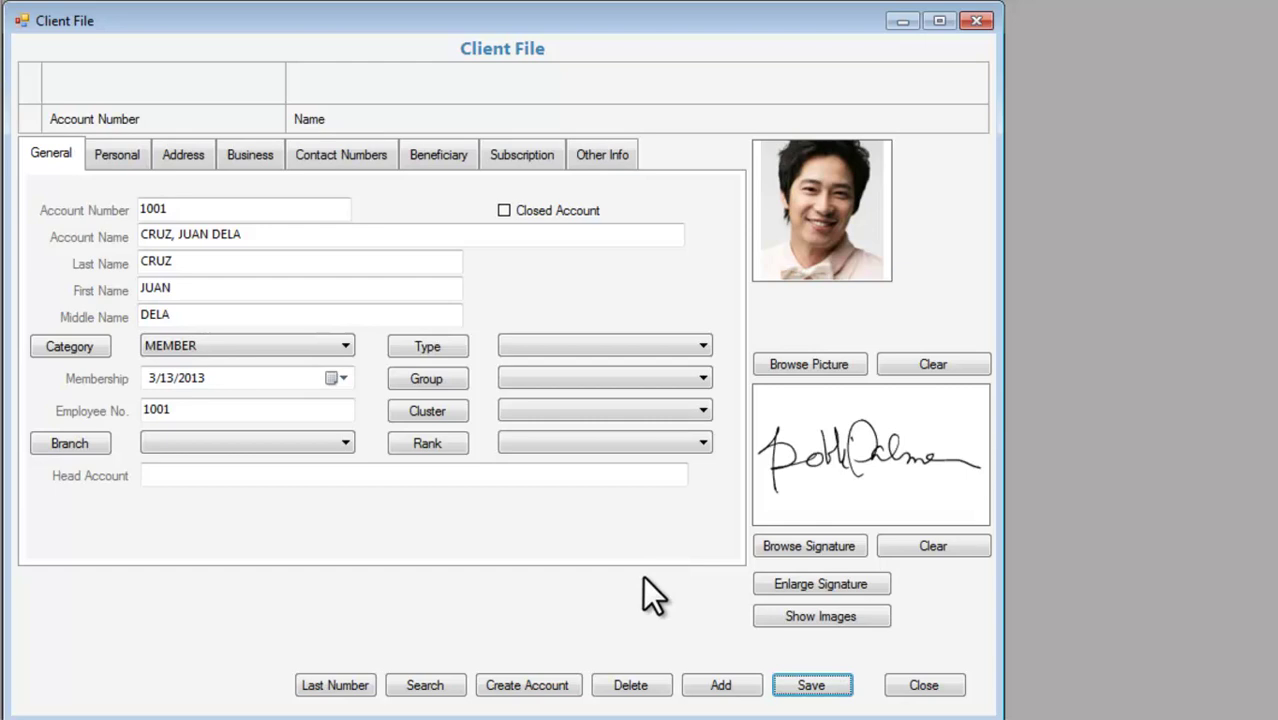
Enter the client's home telephone, mobile number and e-mail address in Contact details.
left_click(333, 170)
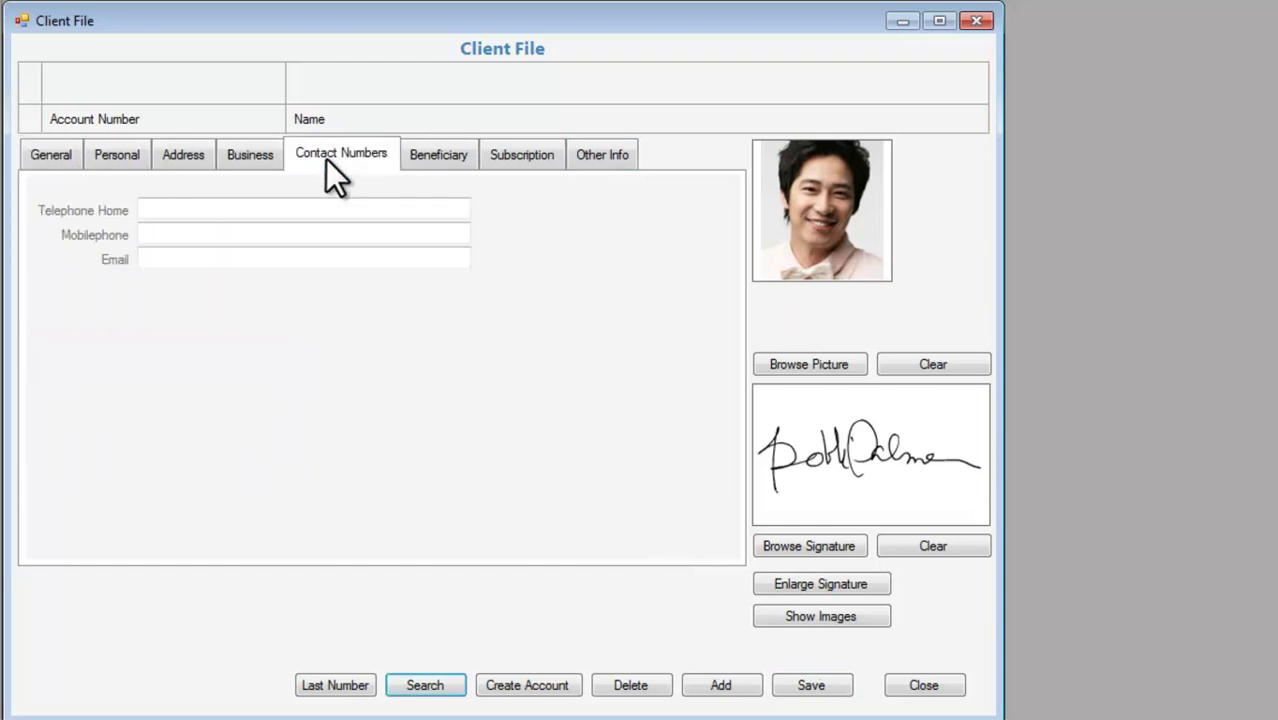
left_click(346, 212)
type("1234567")
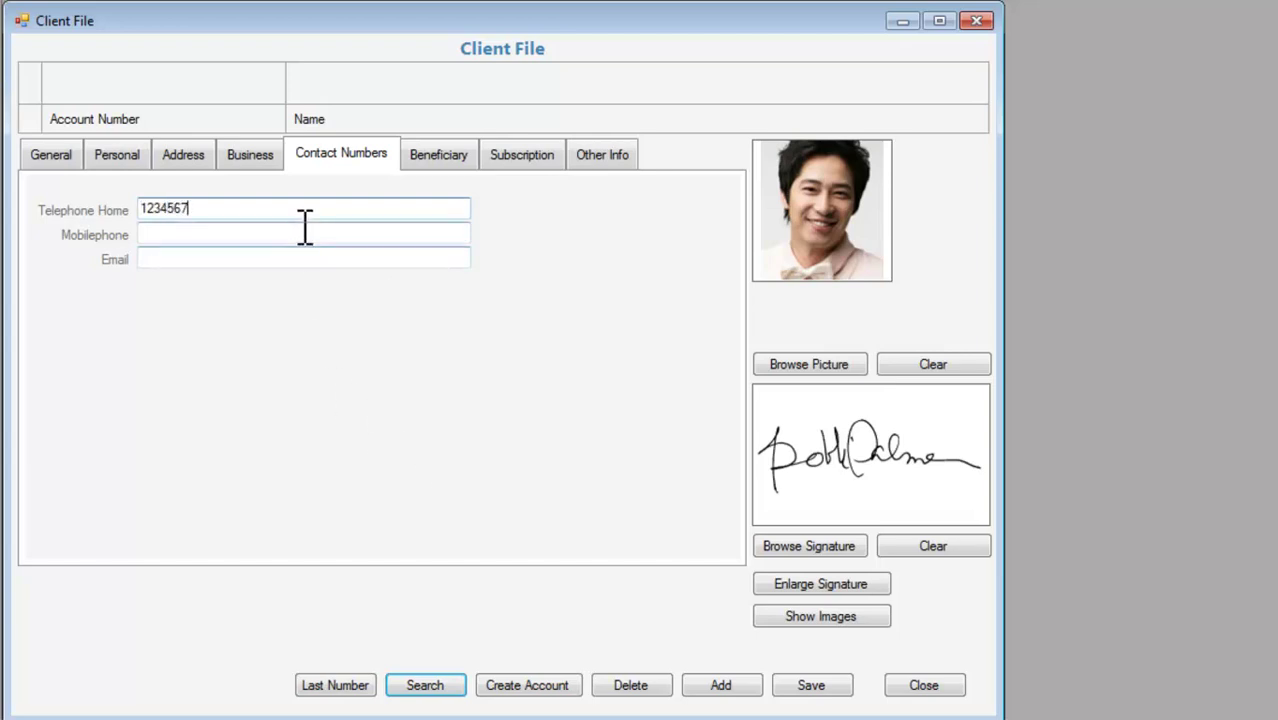
left_click(305, 234)
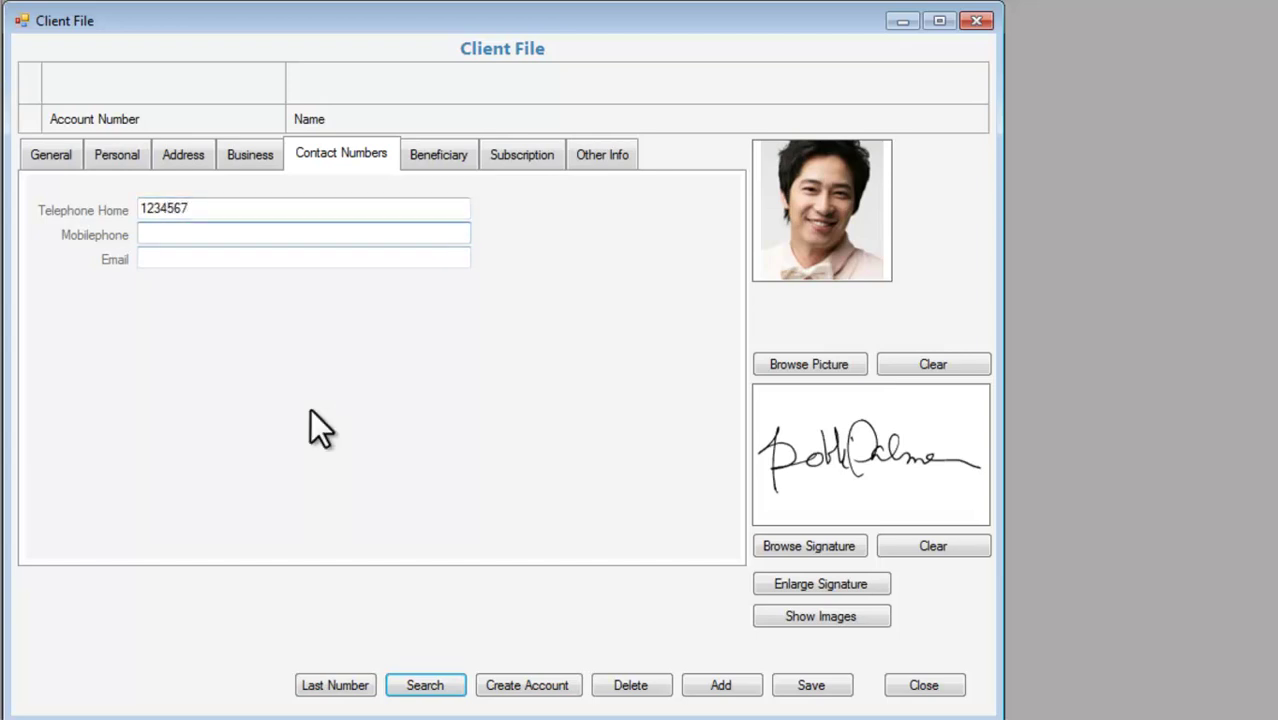
left_click(222, 261)
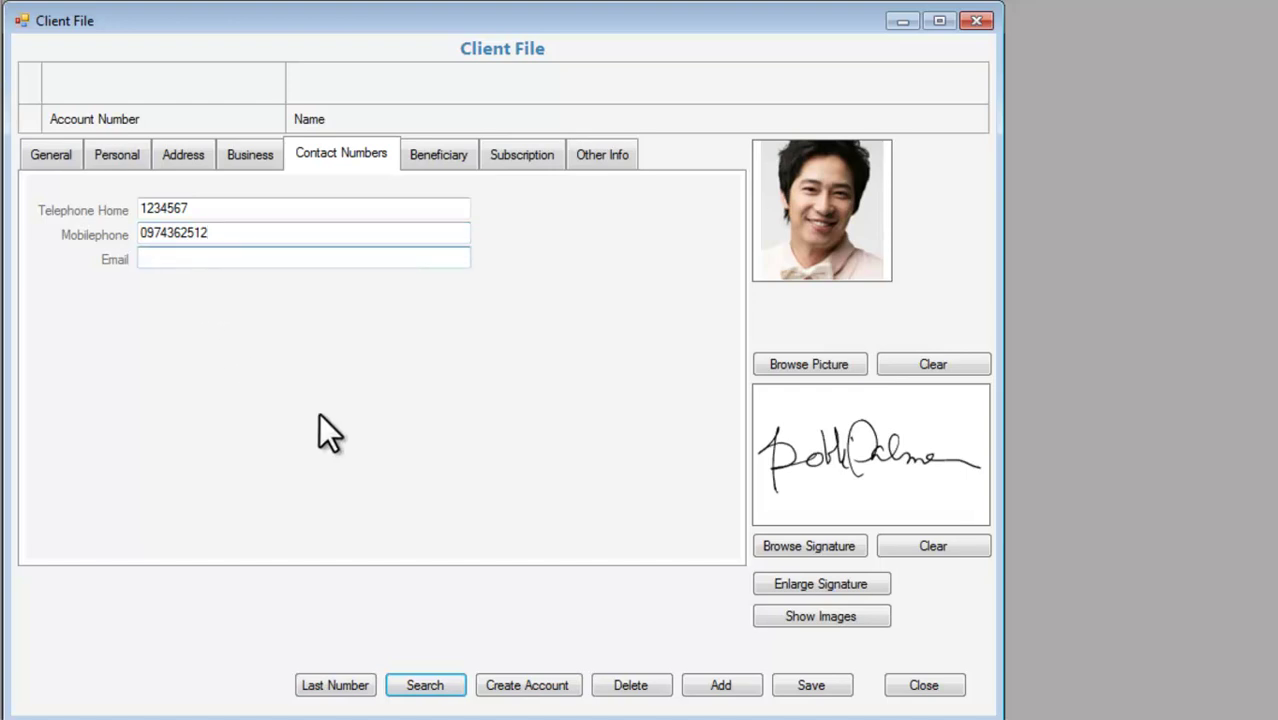
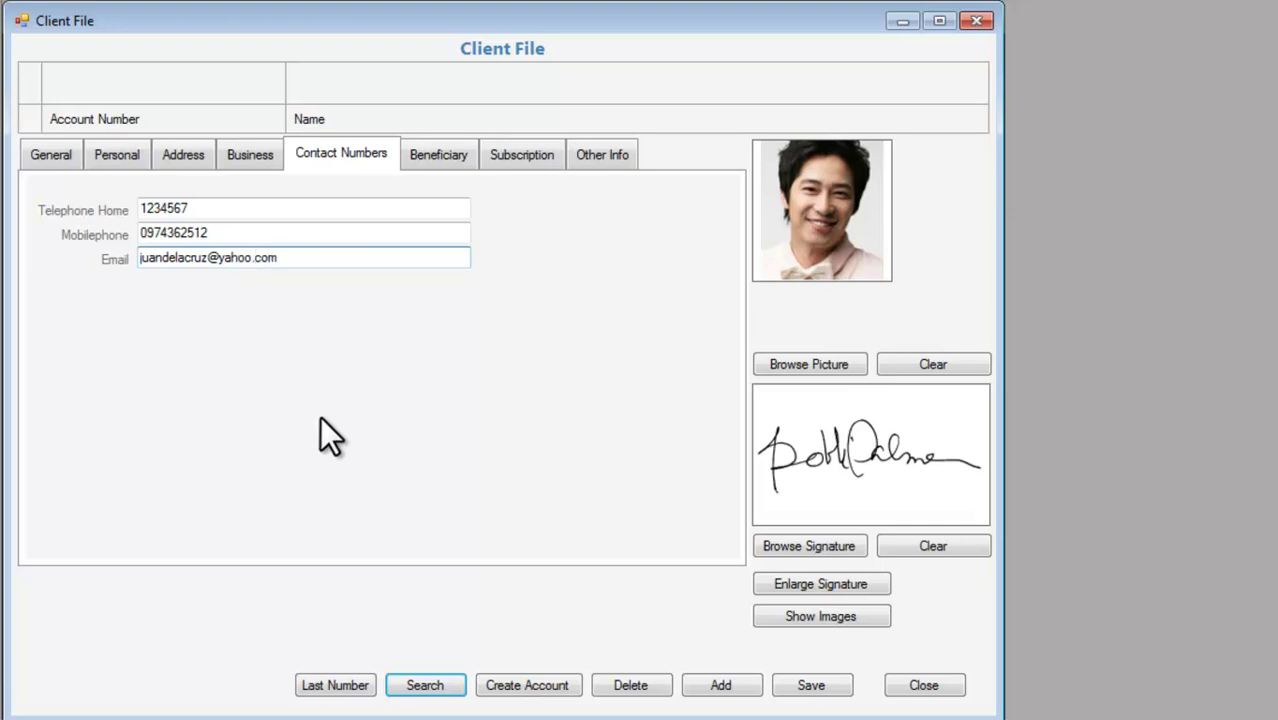
Review beneficiaries, 0.00 subscribed capital and other information, then save the record.
left_click(436, 155)
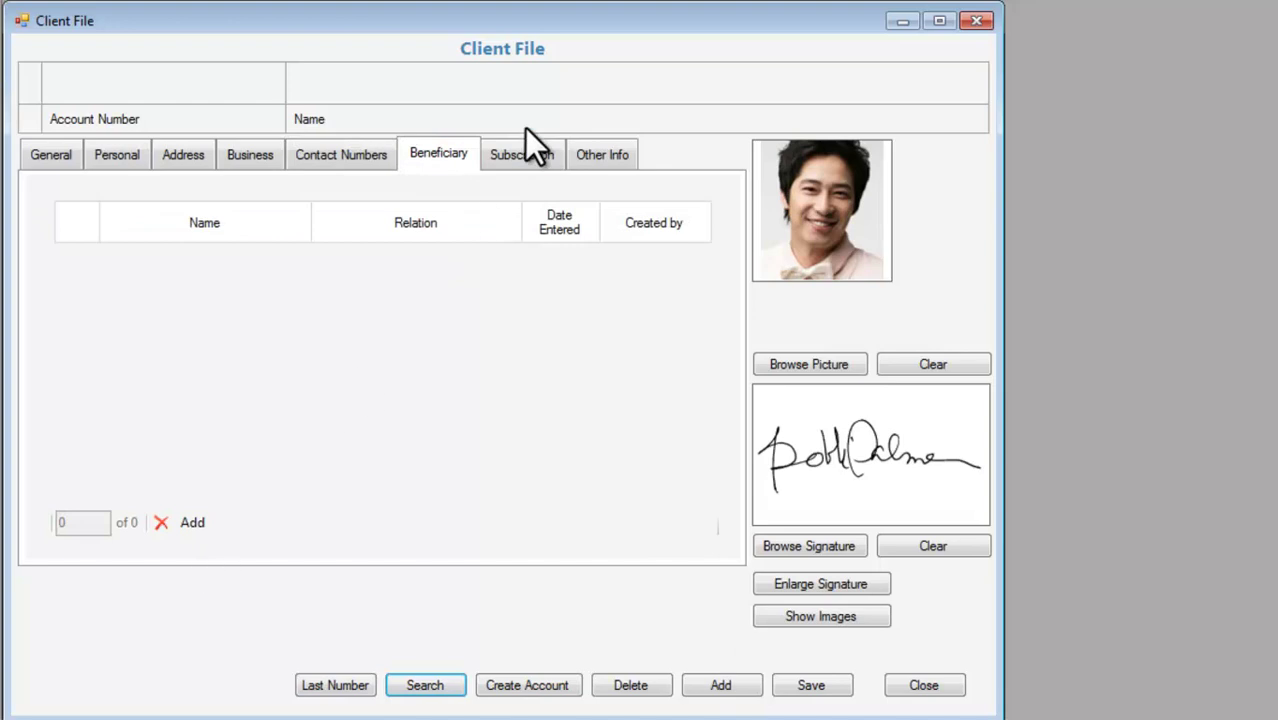
left_click(518, 157)
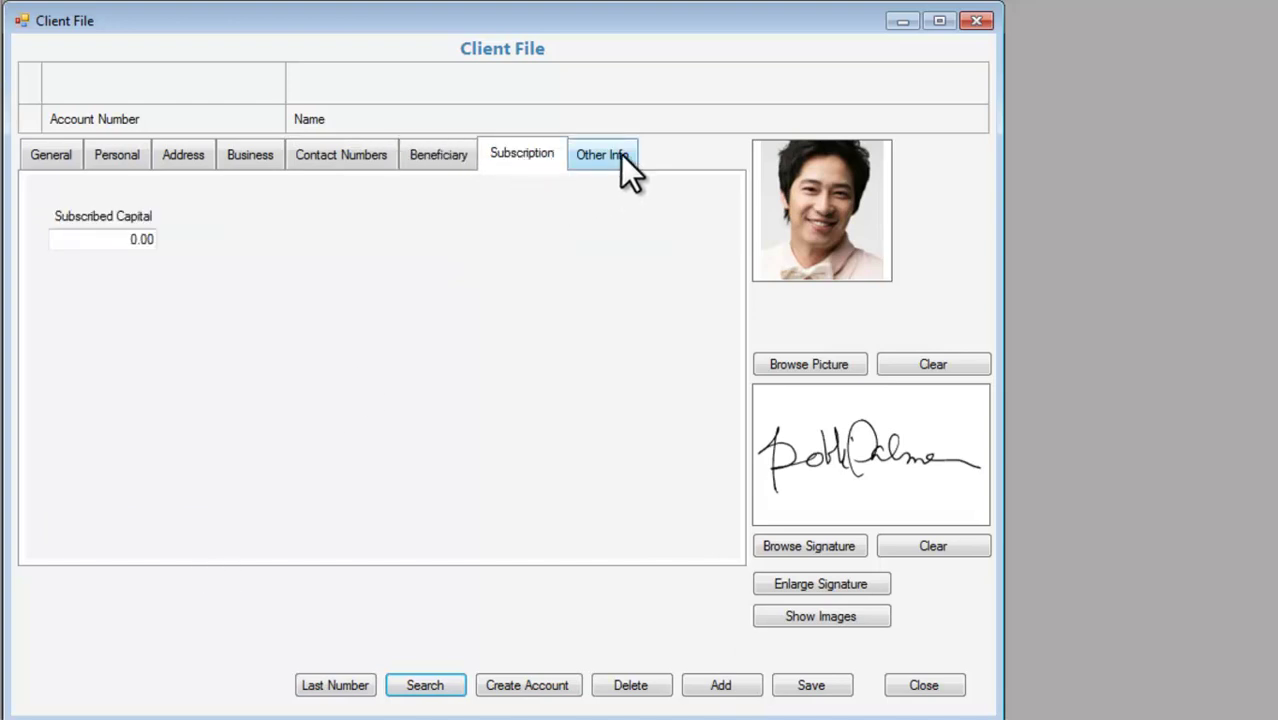
left_click_drag(94, 241, 276, 244)
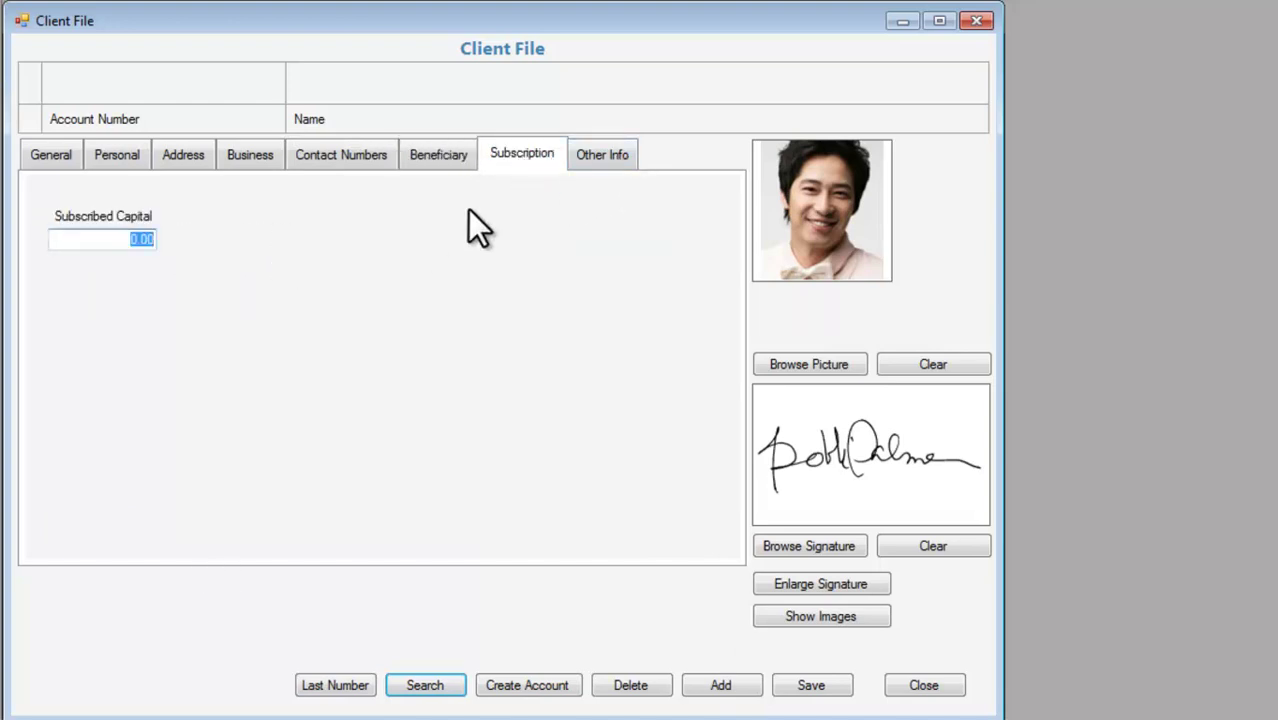
left_click(600, 160)
key("Tab")
left_click(47, 155)
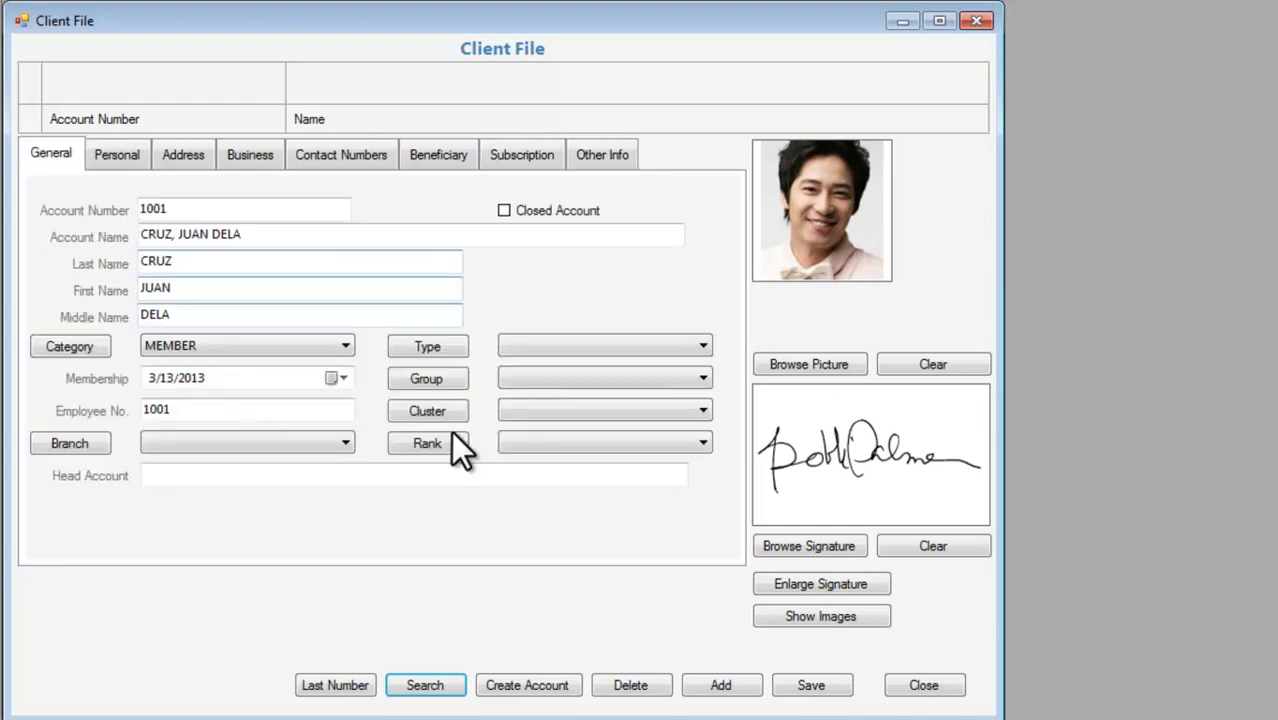
left_click(806, 686)
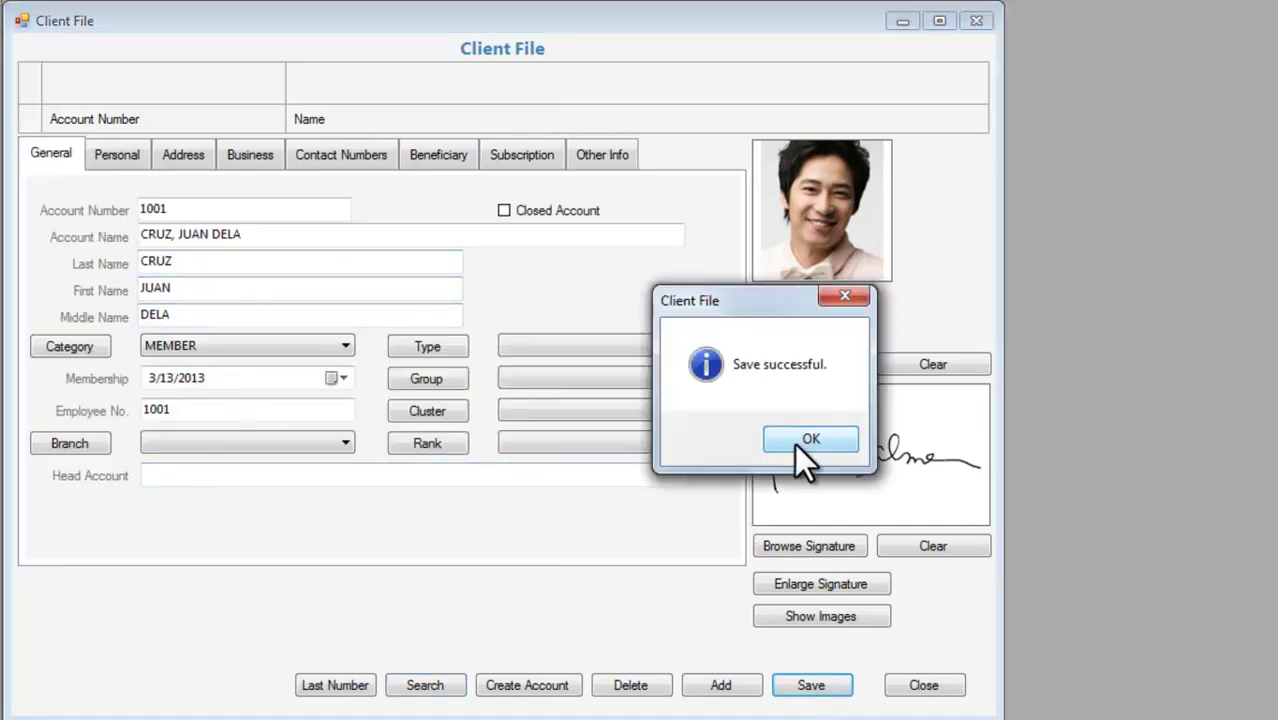
left_click(810, 440)
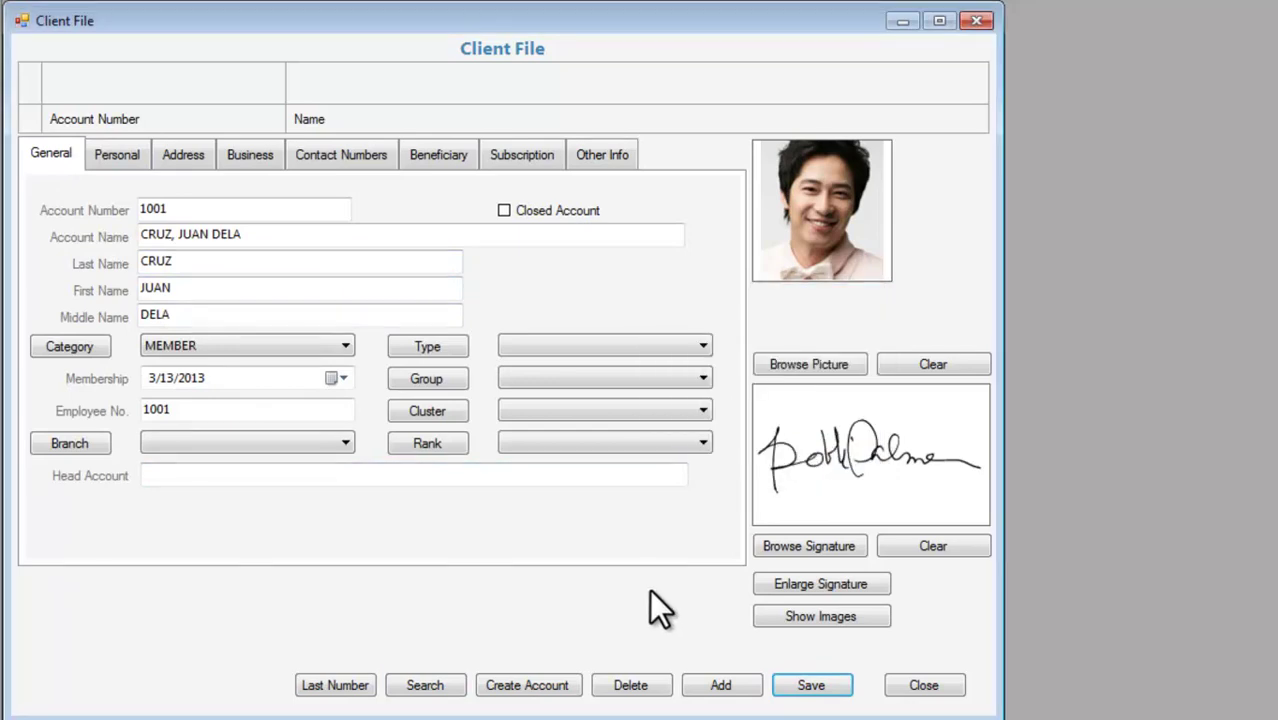
Add a second client record with its account number and full account name.
left_click(748, 685)
type("1002")
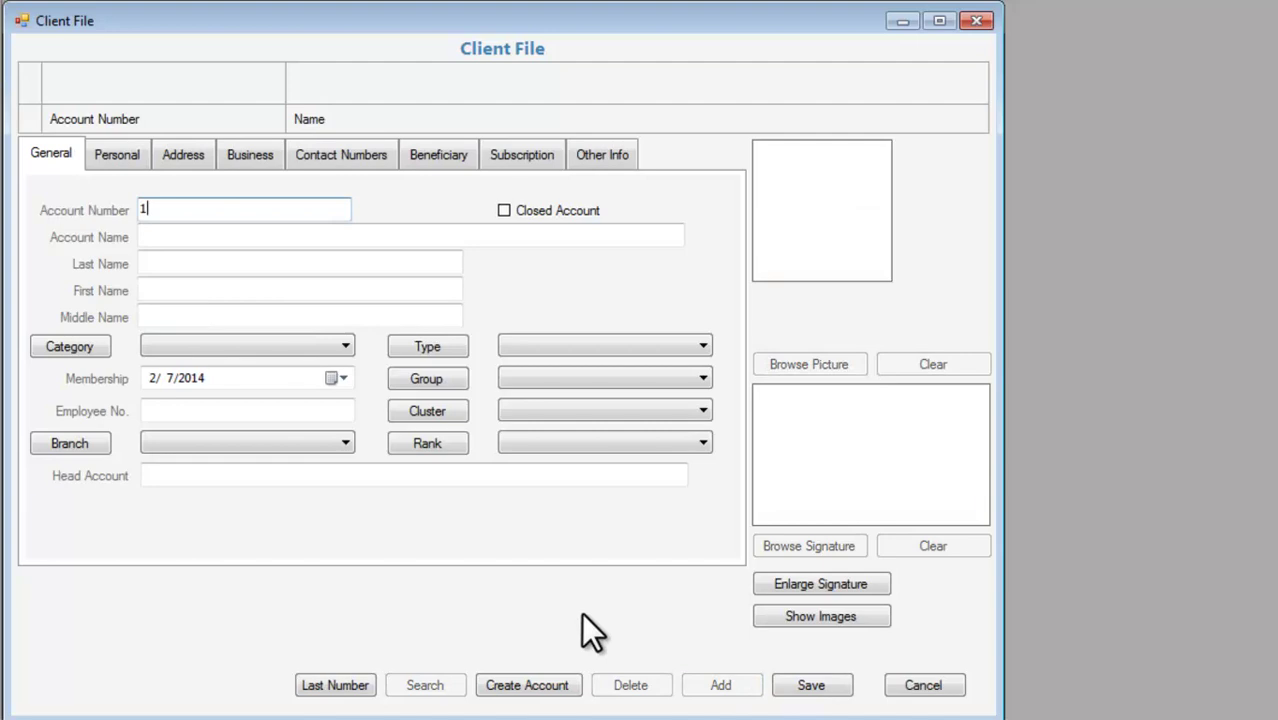
left_click(379, 237)
type("reyes")
key("ctrl+a")
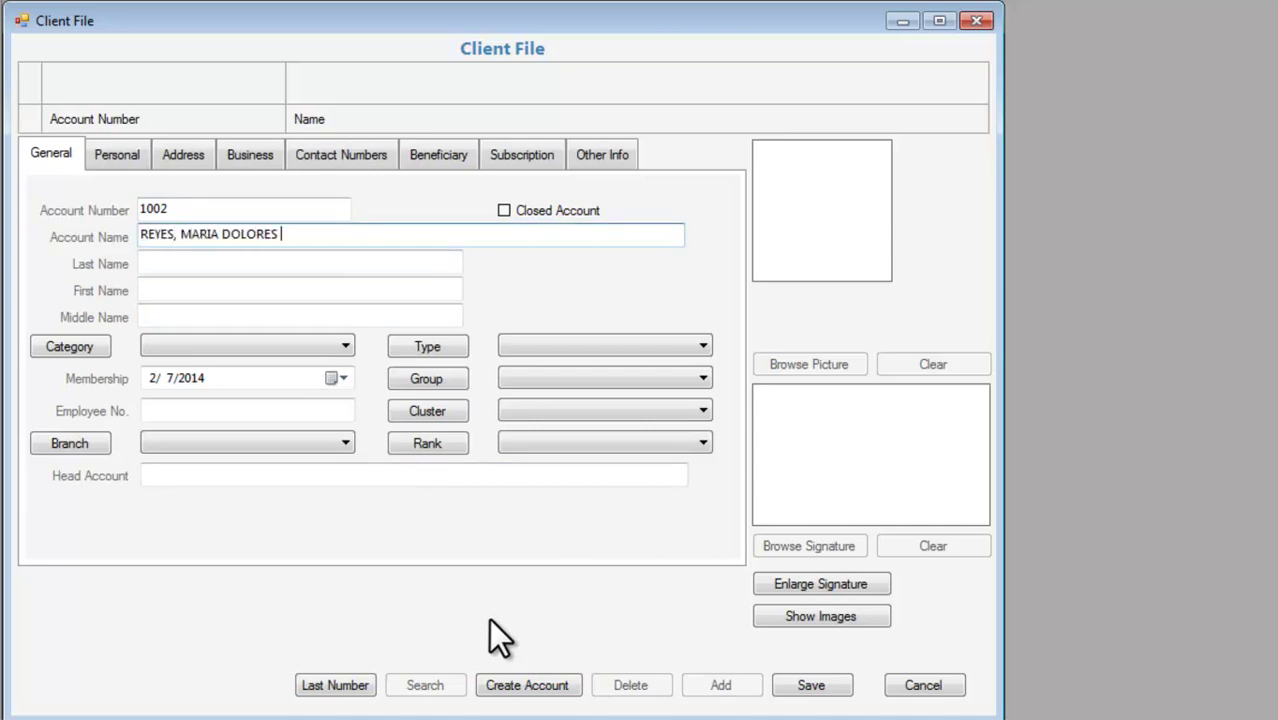
Fill in the second client's last, first and middle names.
left_click(373, 262)
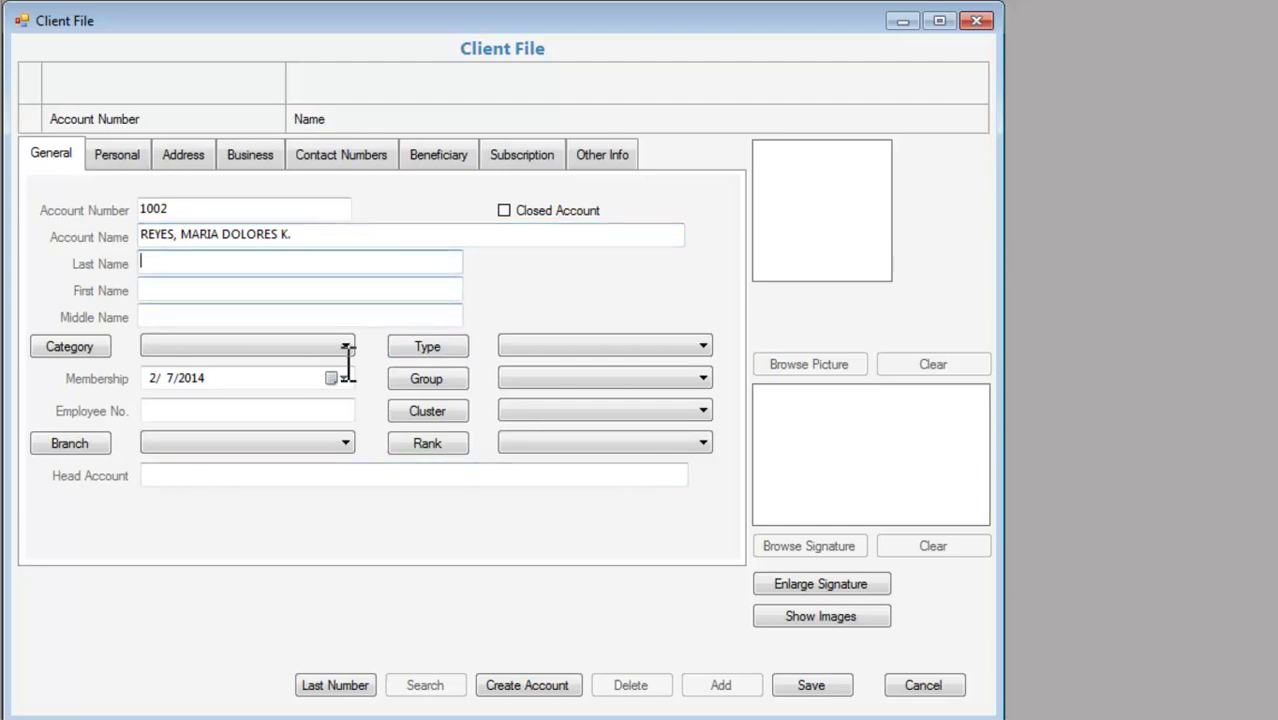
key("Tab")
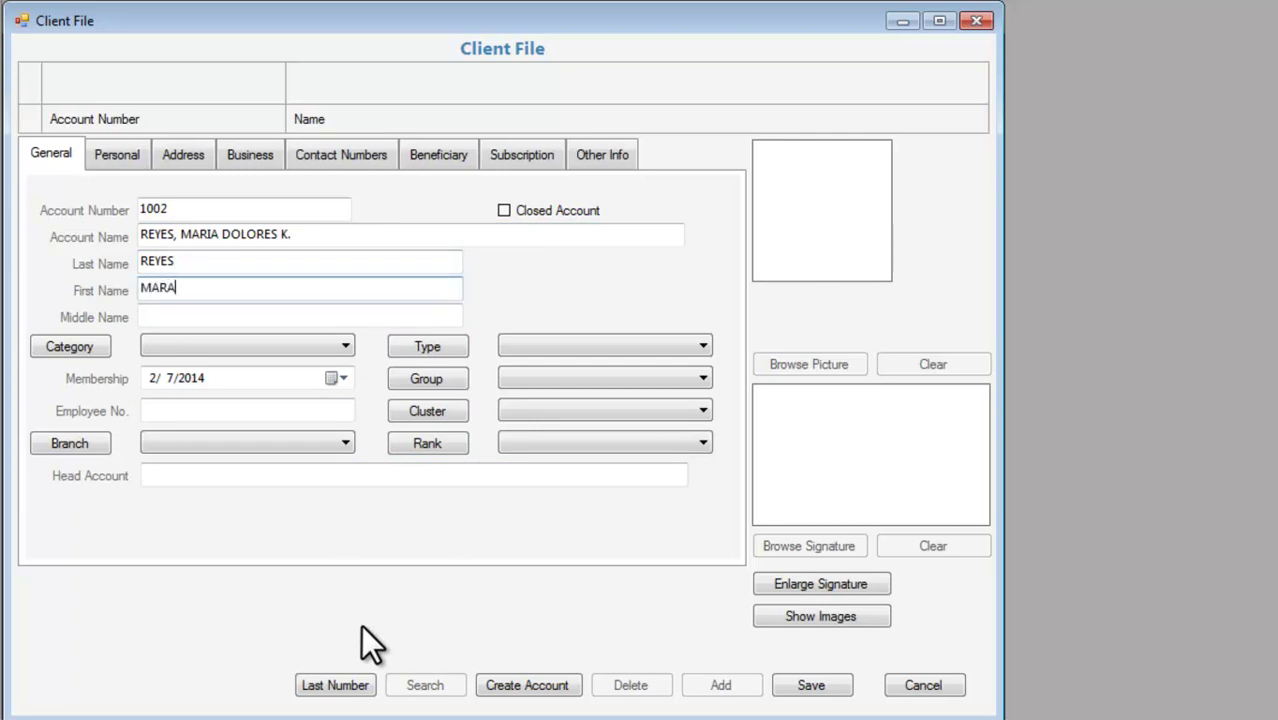
key("Tab")
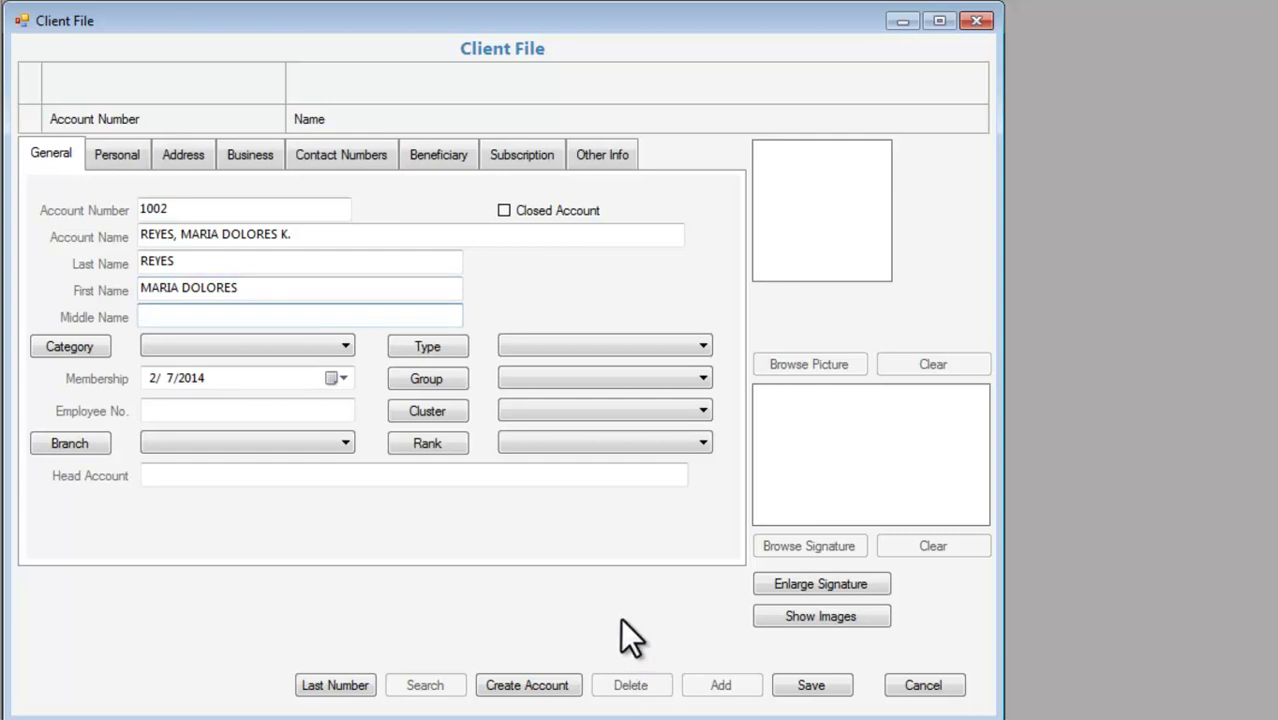
Set category MEMBER, membership date 12/19/2013 and the employee number, then save.
left_click(342, 340)
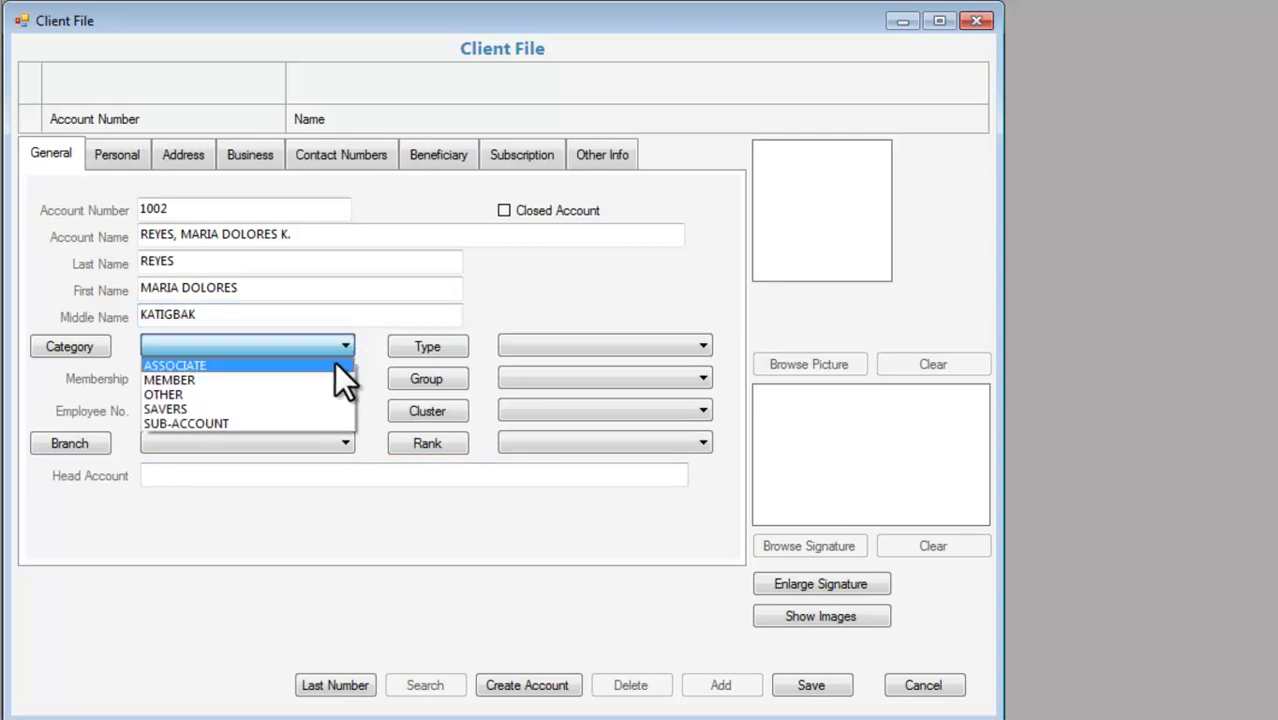
left_click(320, 381)
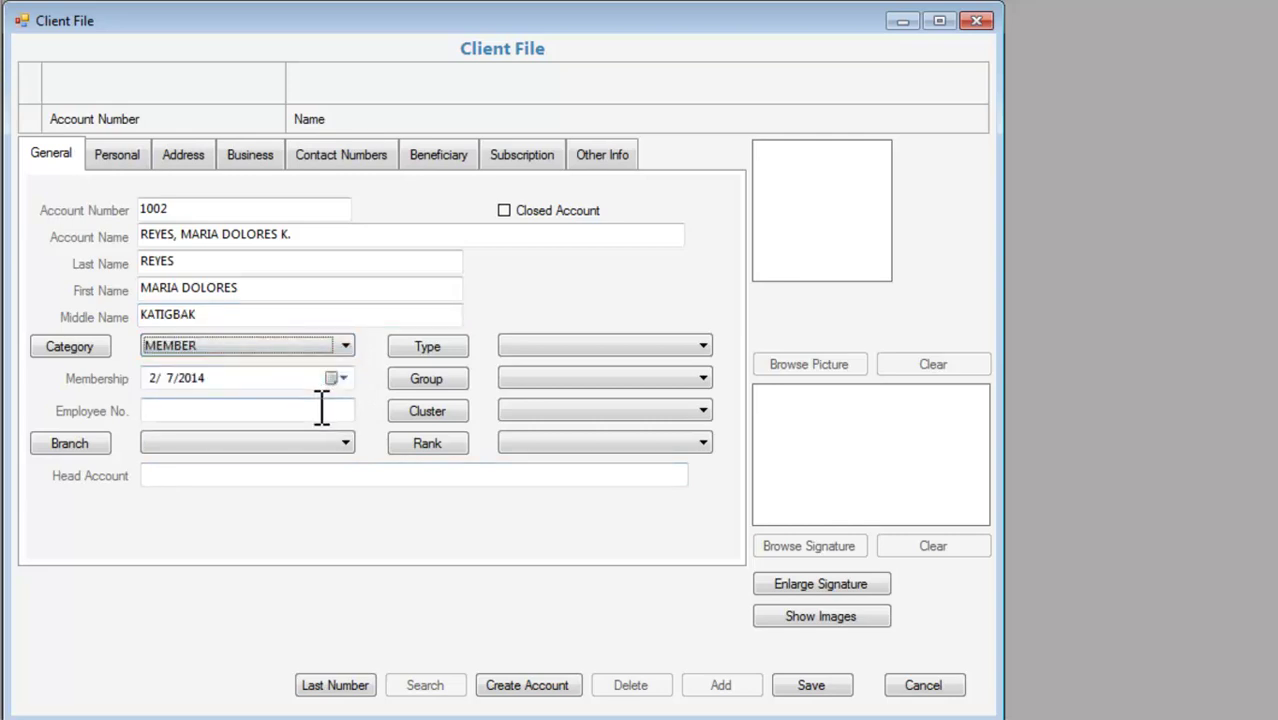
left_click(336, 378)
left_click(399, 558)
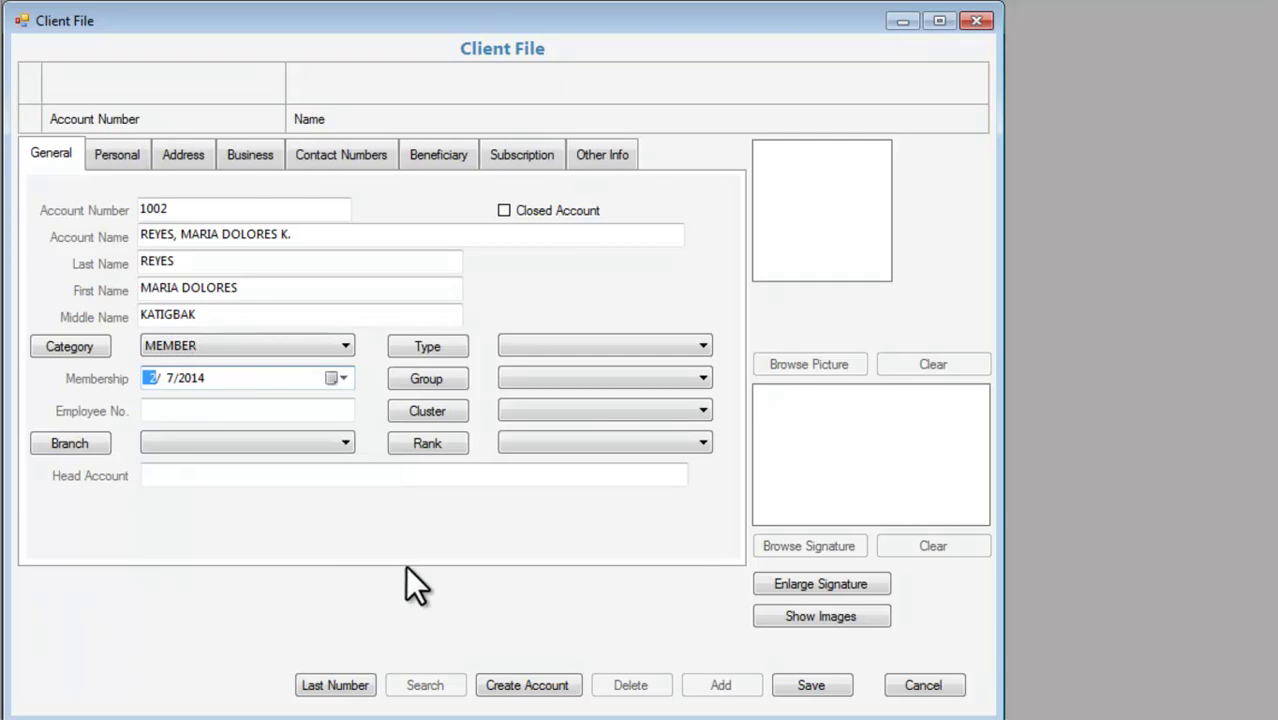
type("12/19/2013")
left_click(314, 404)
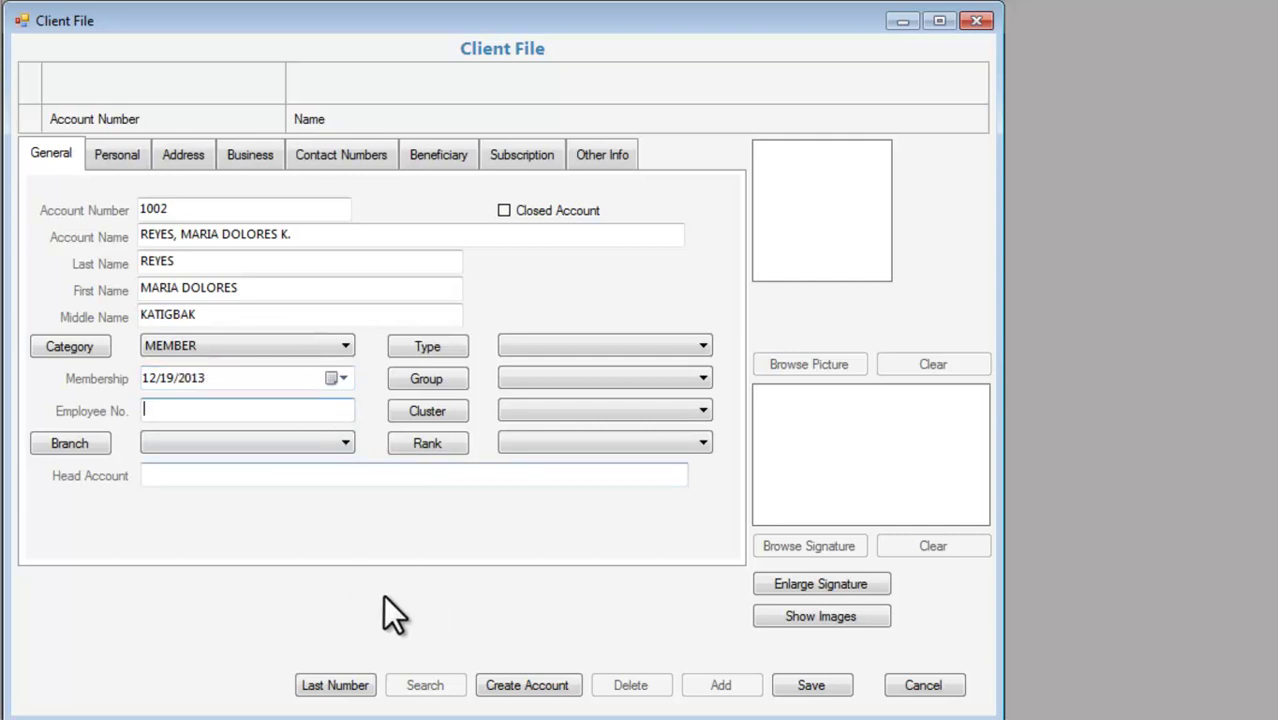
type("1002")
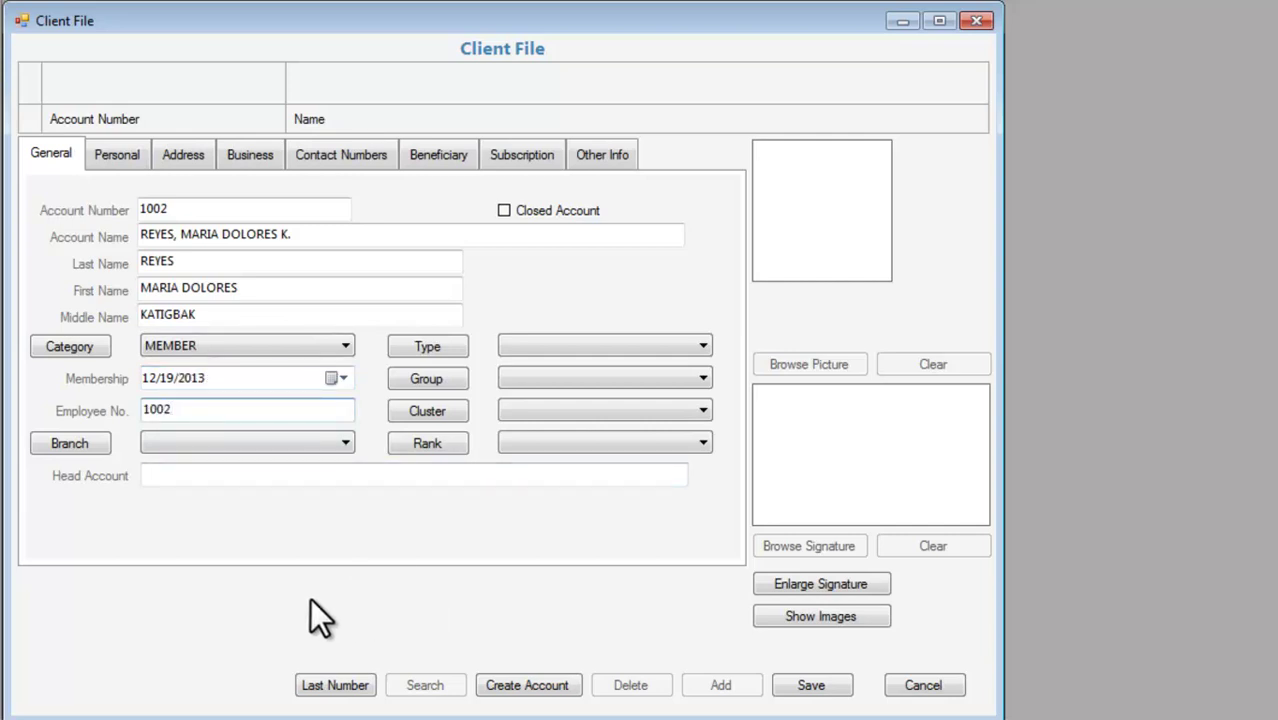
left_click(820, 688)
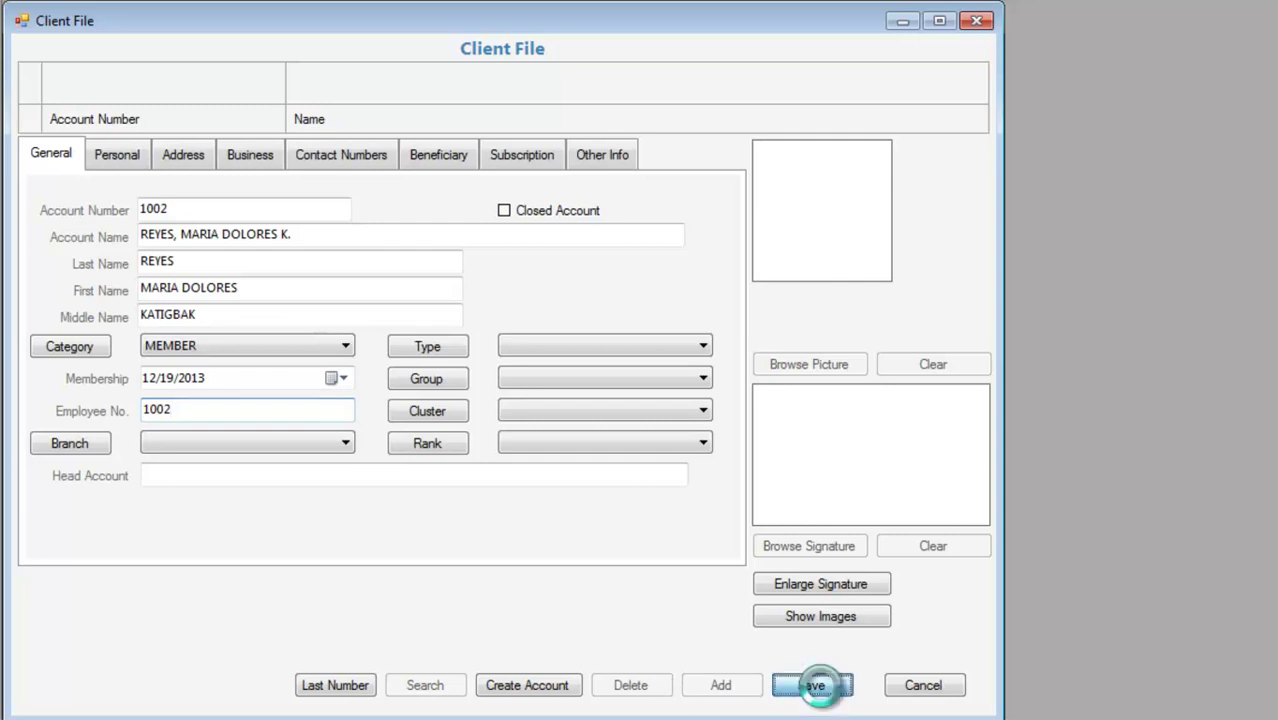
Attach a profile photo and a signature image to client 1002 and save the record.
left_click(833, 438)
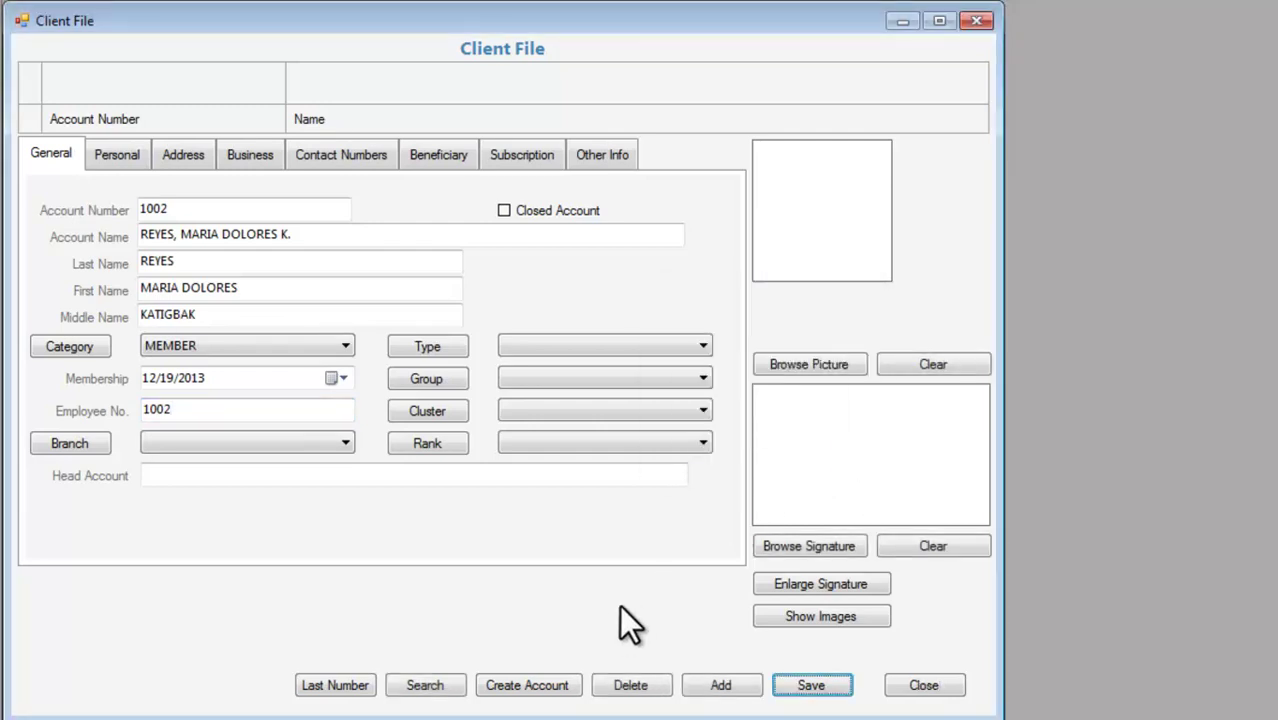
left_click(838, 366)
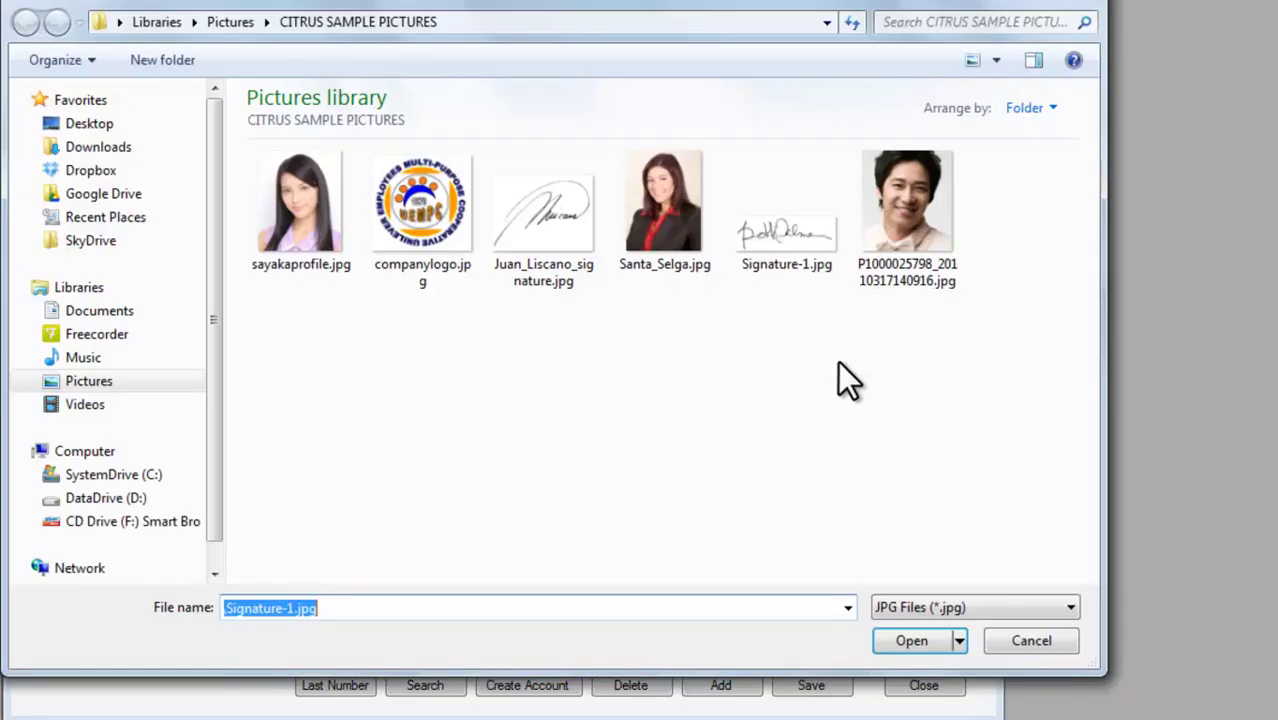
left_click(290, 240)
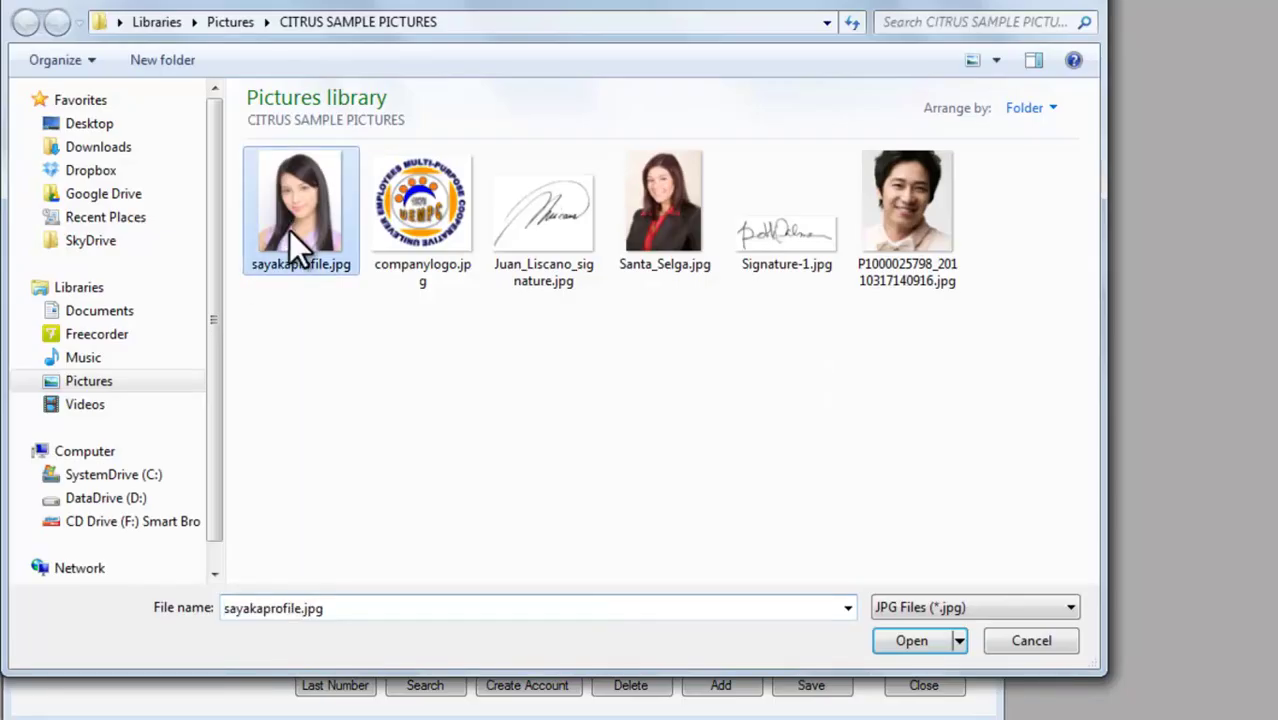
left_click(934, 641)
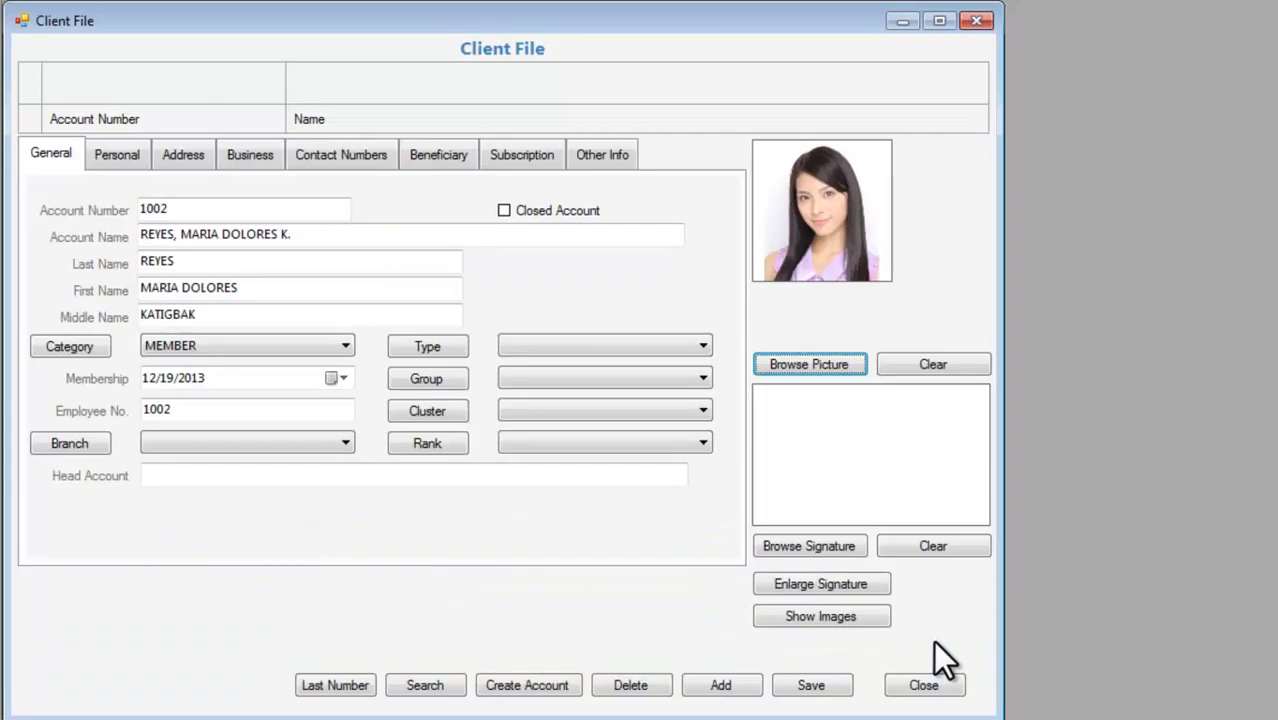
left_click(822, 545)
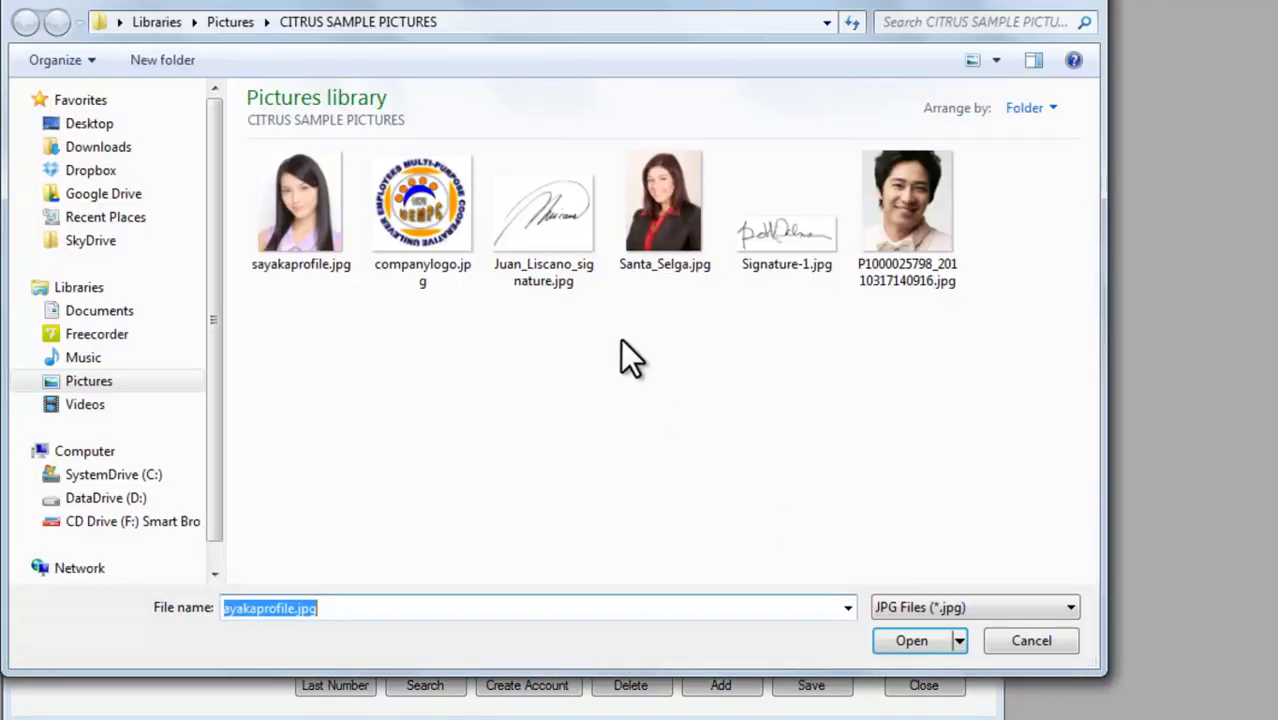
left_click(550, 238)
left_click(930, 641)
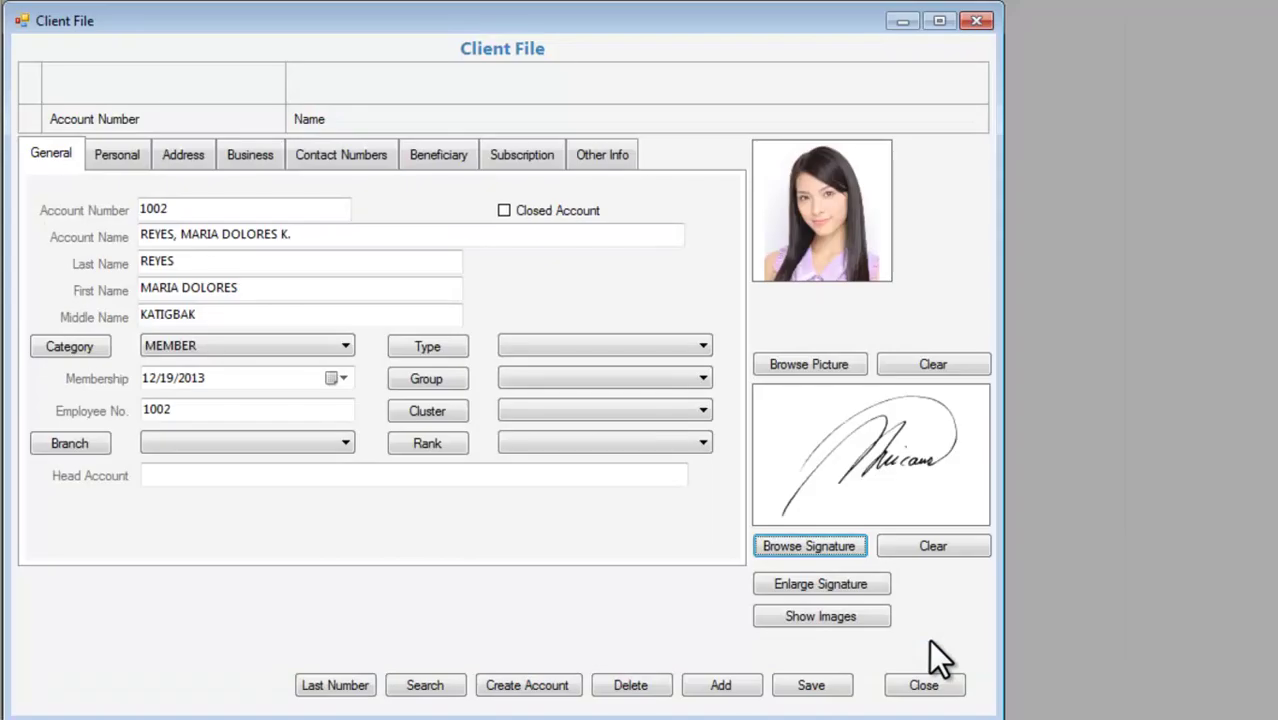
left_click(812, 686)
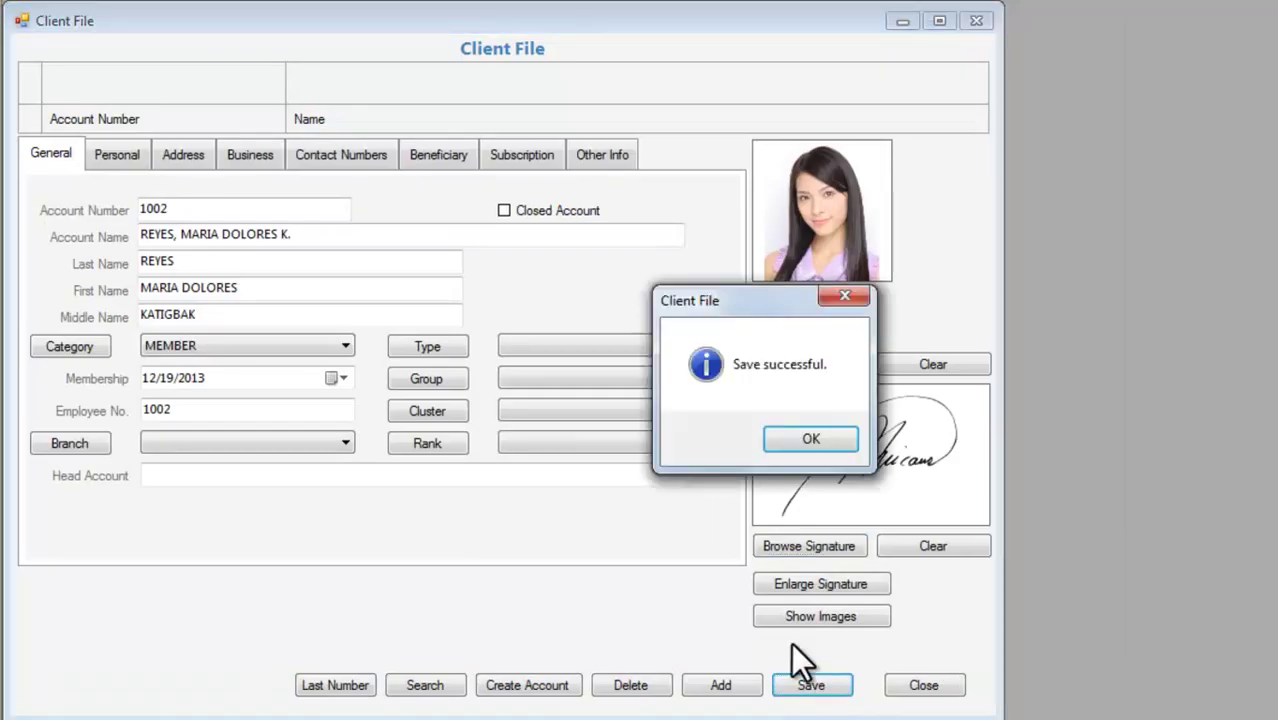
left_click(800, 450)
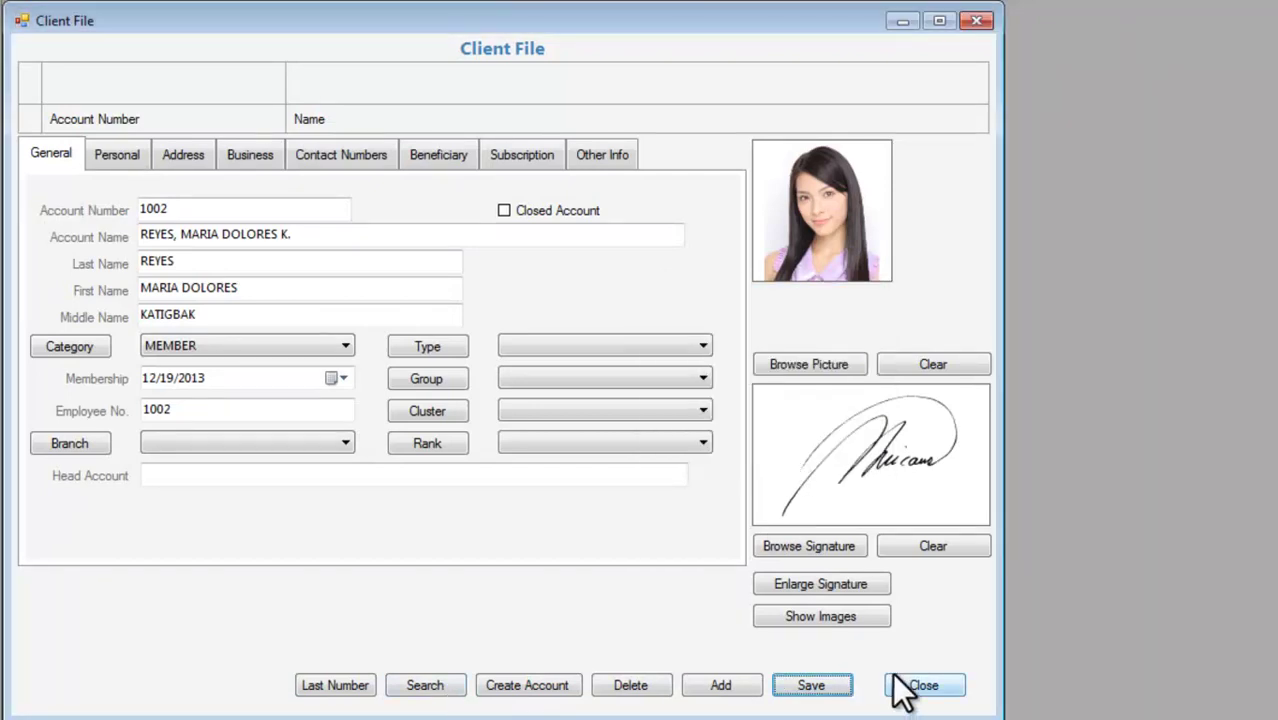
Search the client lookup by surname to load client 1001 and display its photo and signature.
left_click(455, 688)
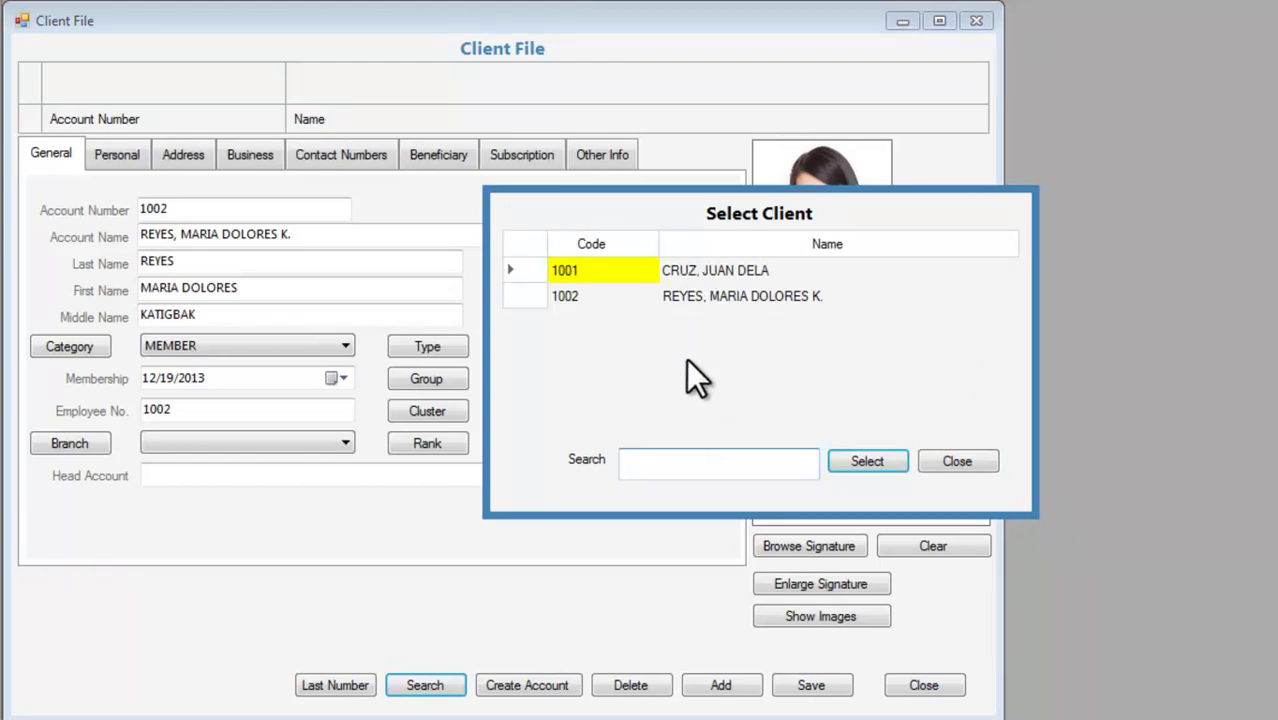
type("REYES")
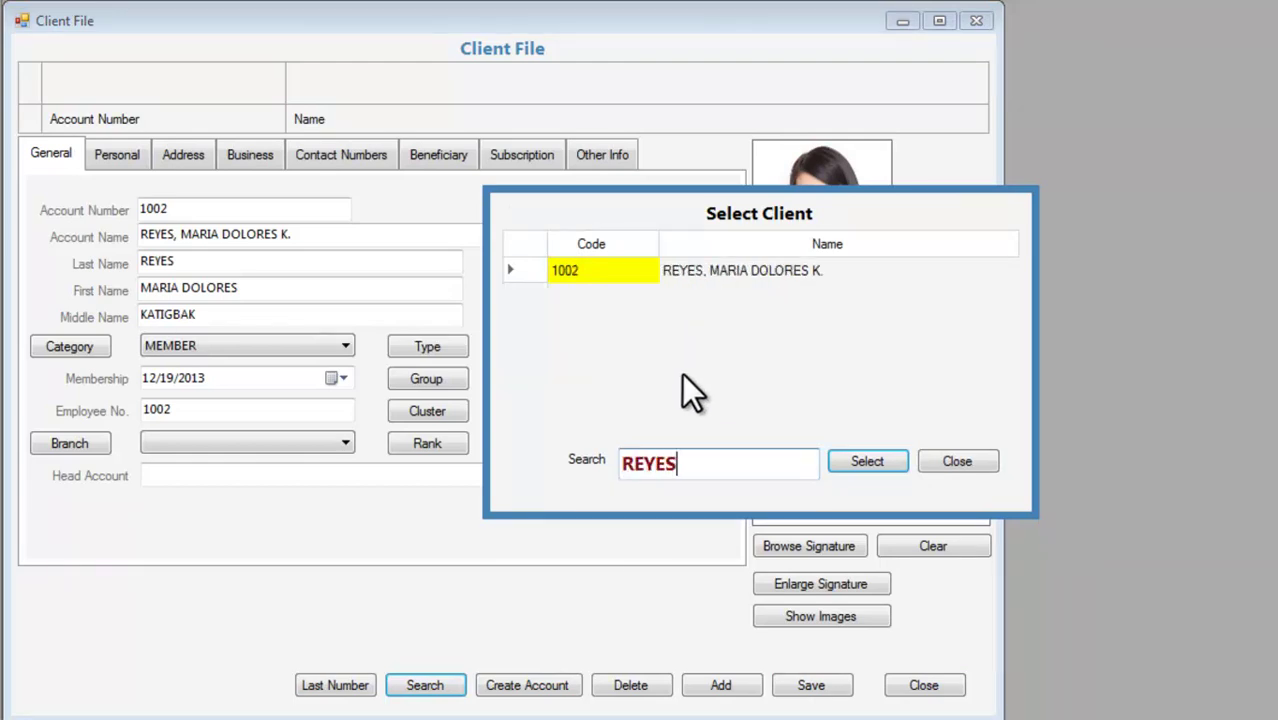
key("ctrl+a")
type("CRUZ")
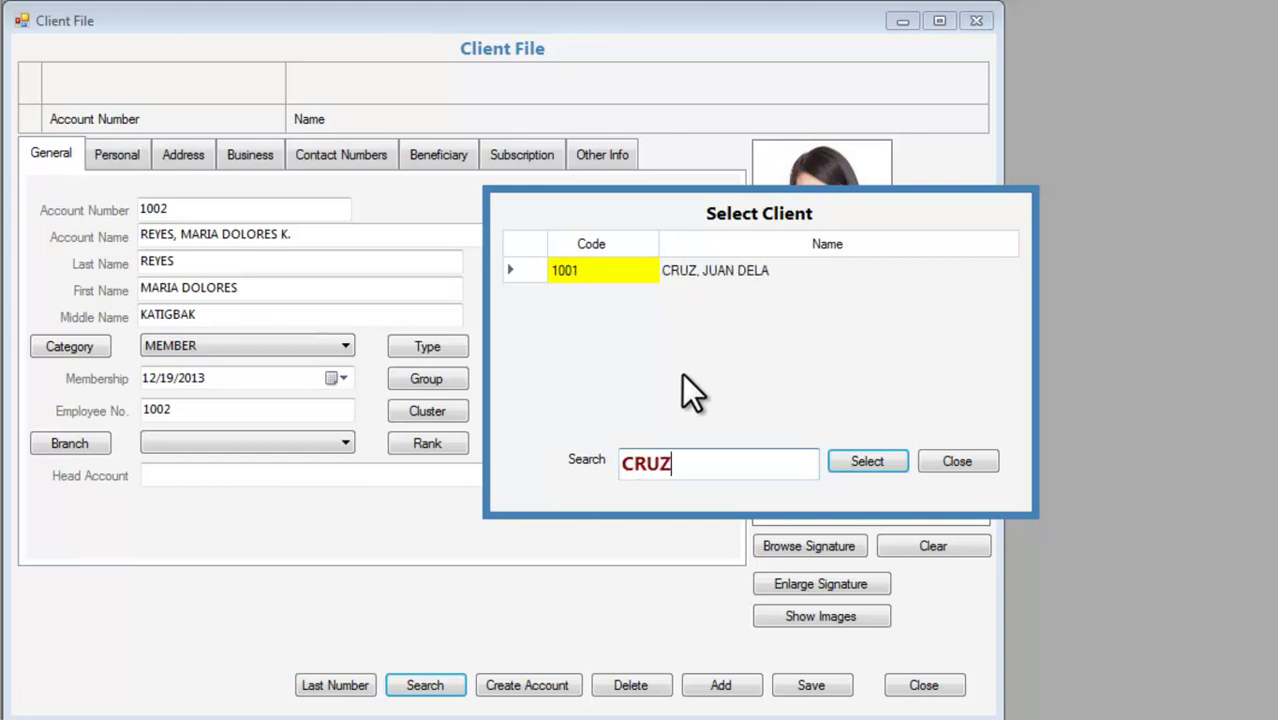
left_click(868, 461)
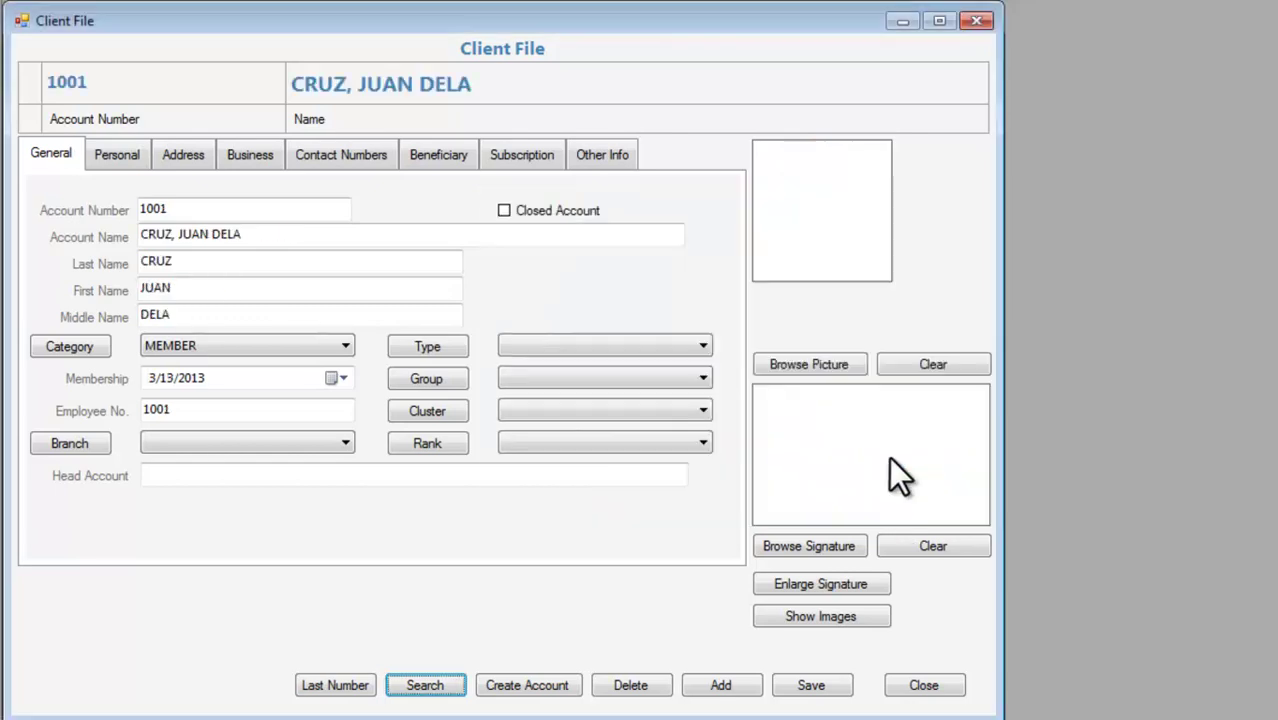
left_click(862, 617)
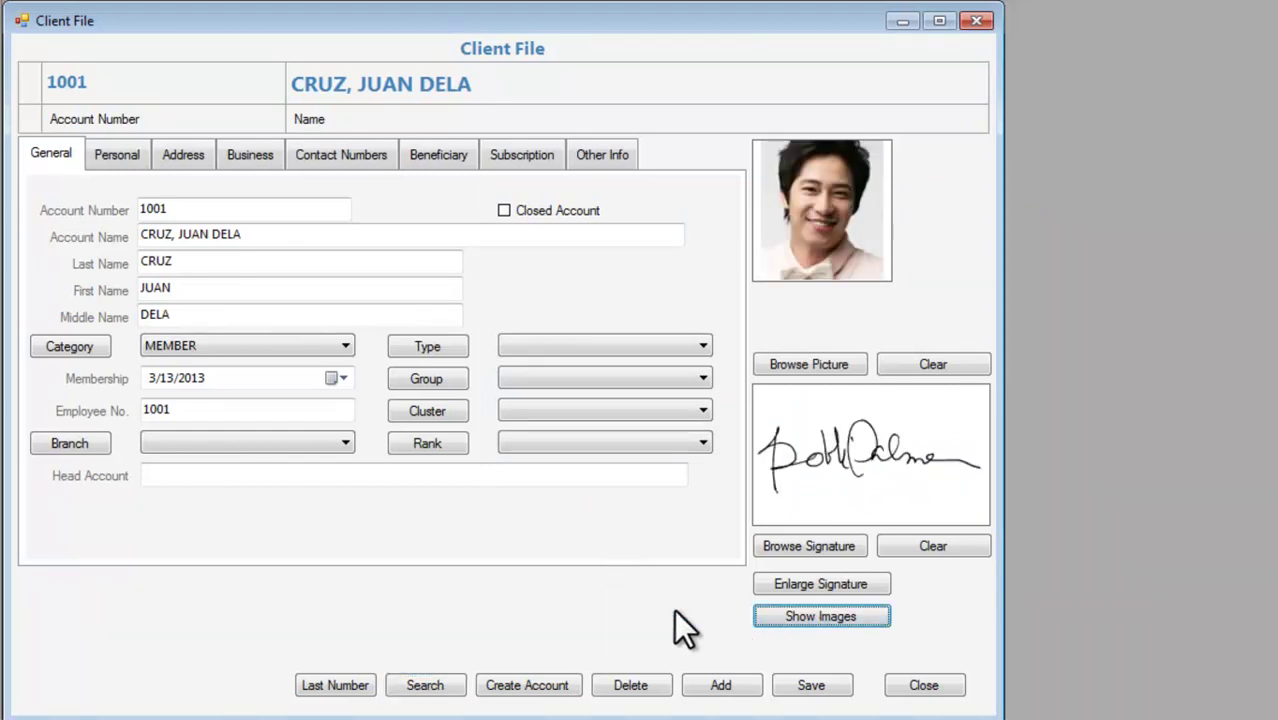
Search again to load client 1002 and display its photo and signature.
left_click(450, 688)
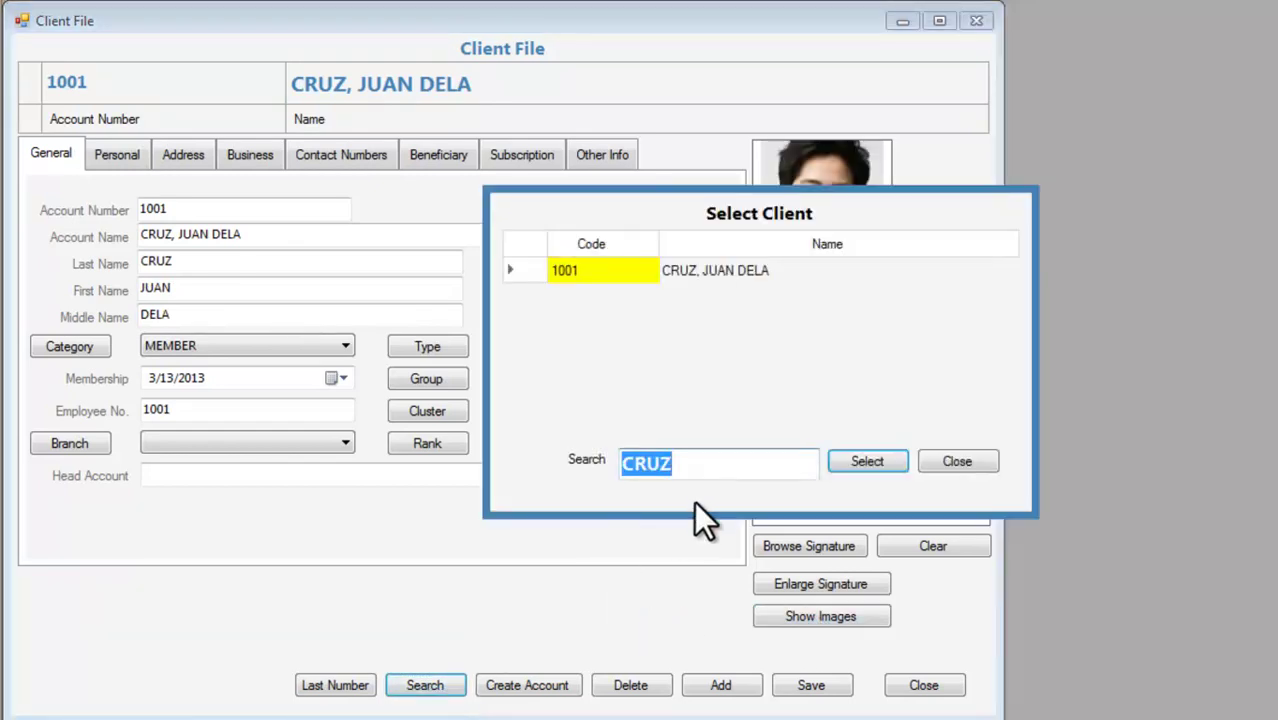
type("REYES")
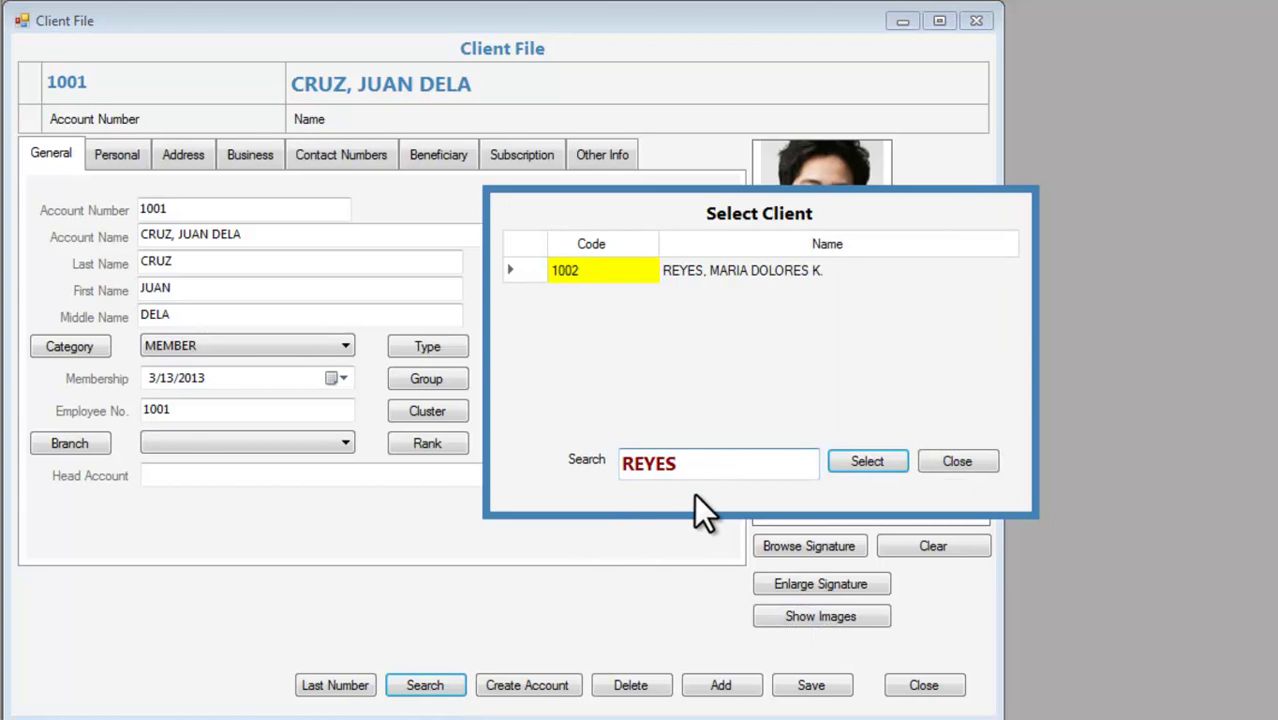
key("Return")
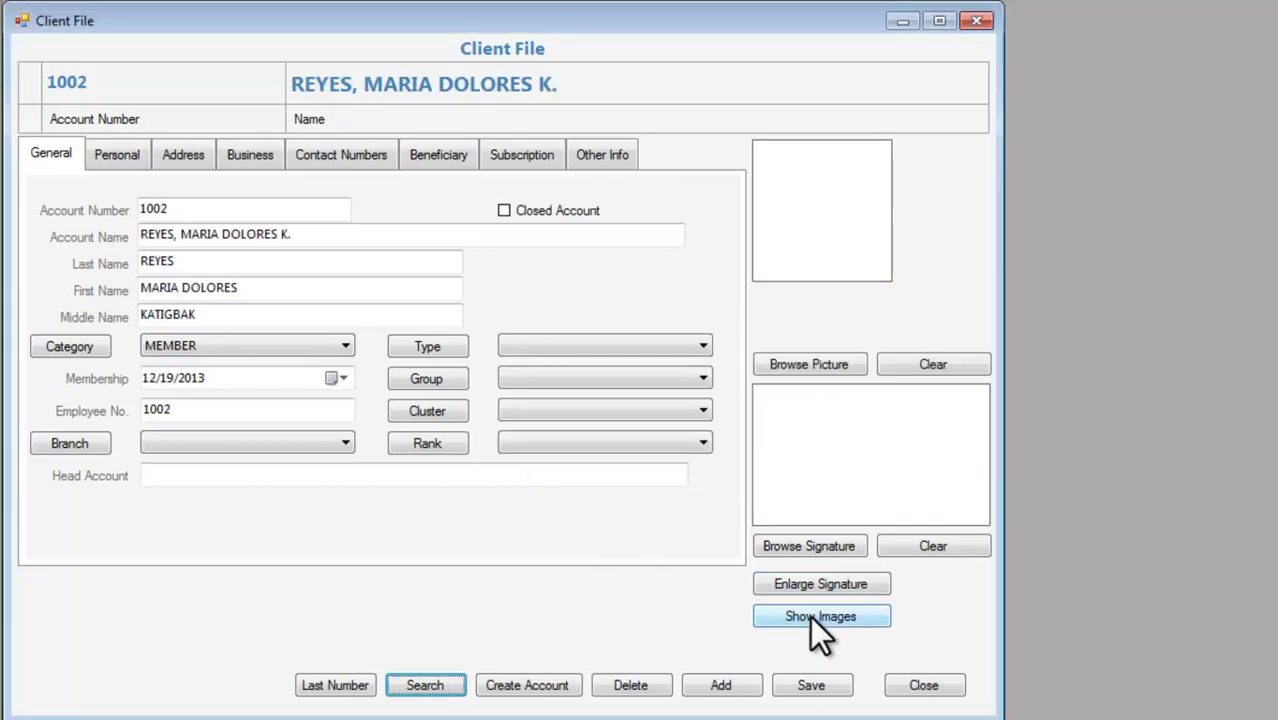
left_click(810, 616)
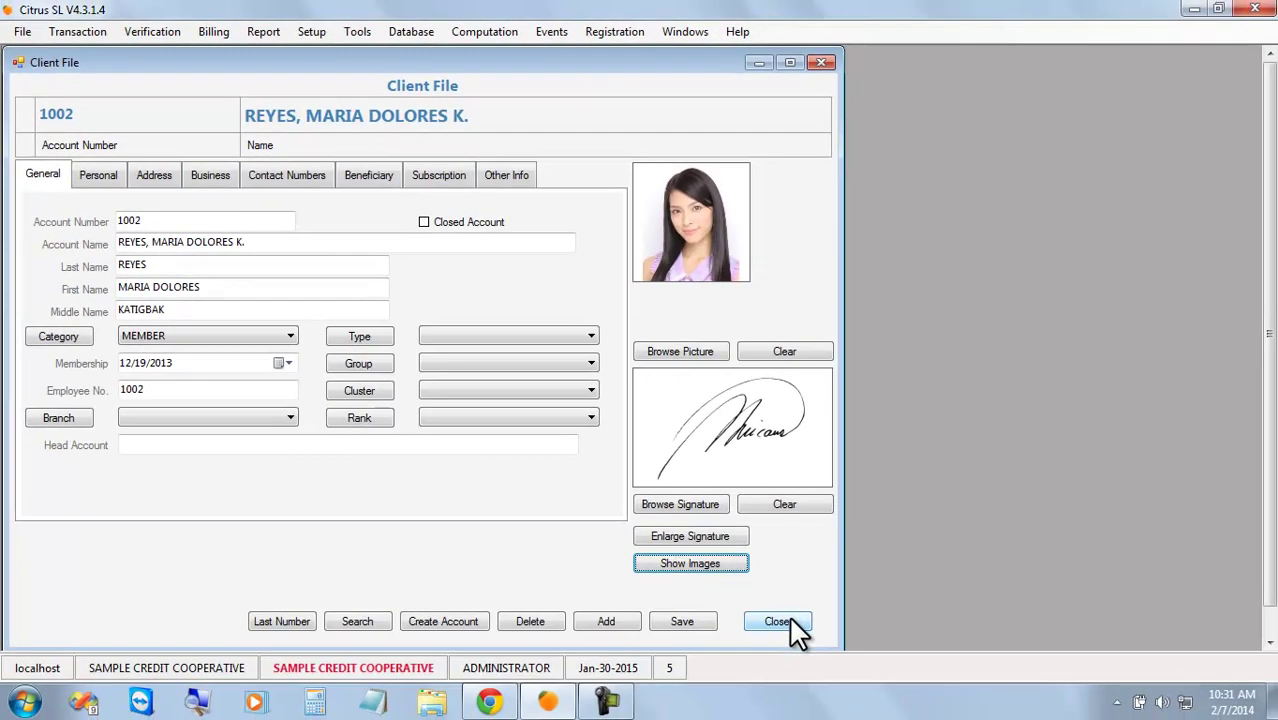
Close the client file and load client 1001 with its images in Account Verification.
left_click(790, 620)
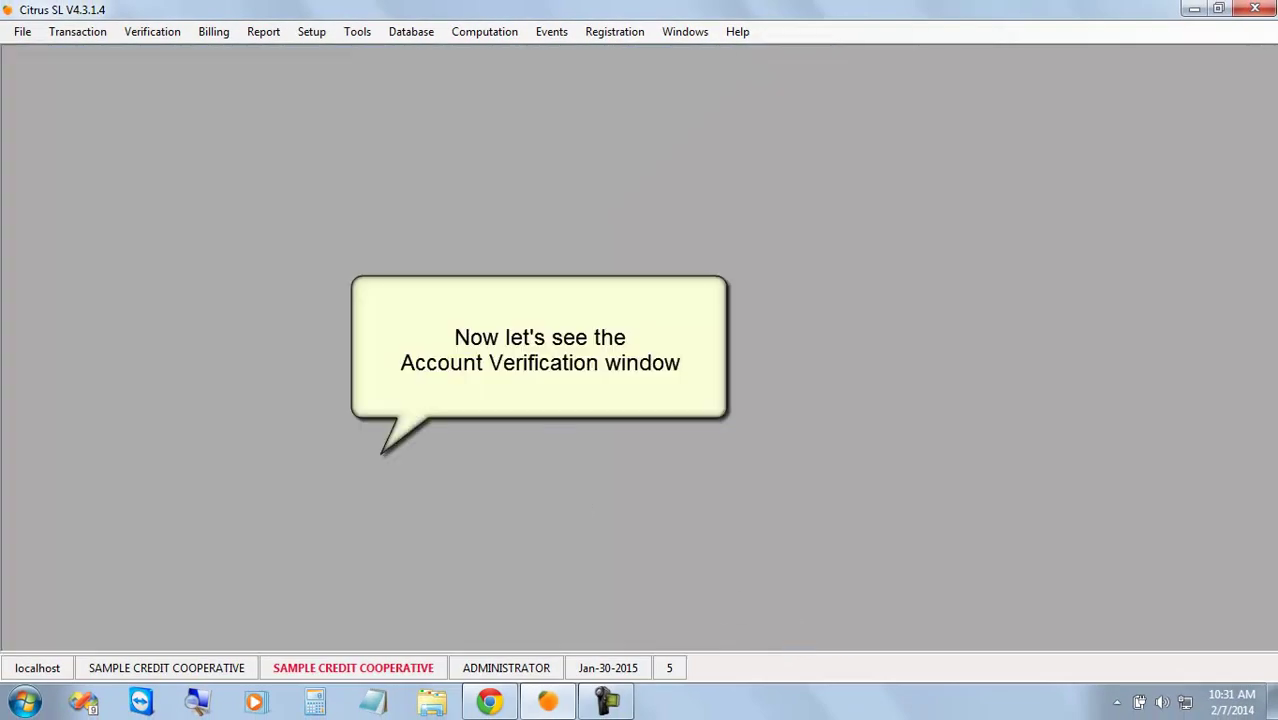
left_click(150, 28)
left_click(192, 52)
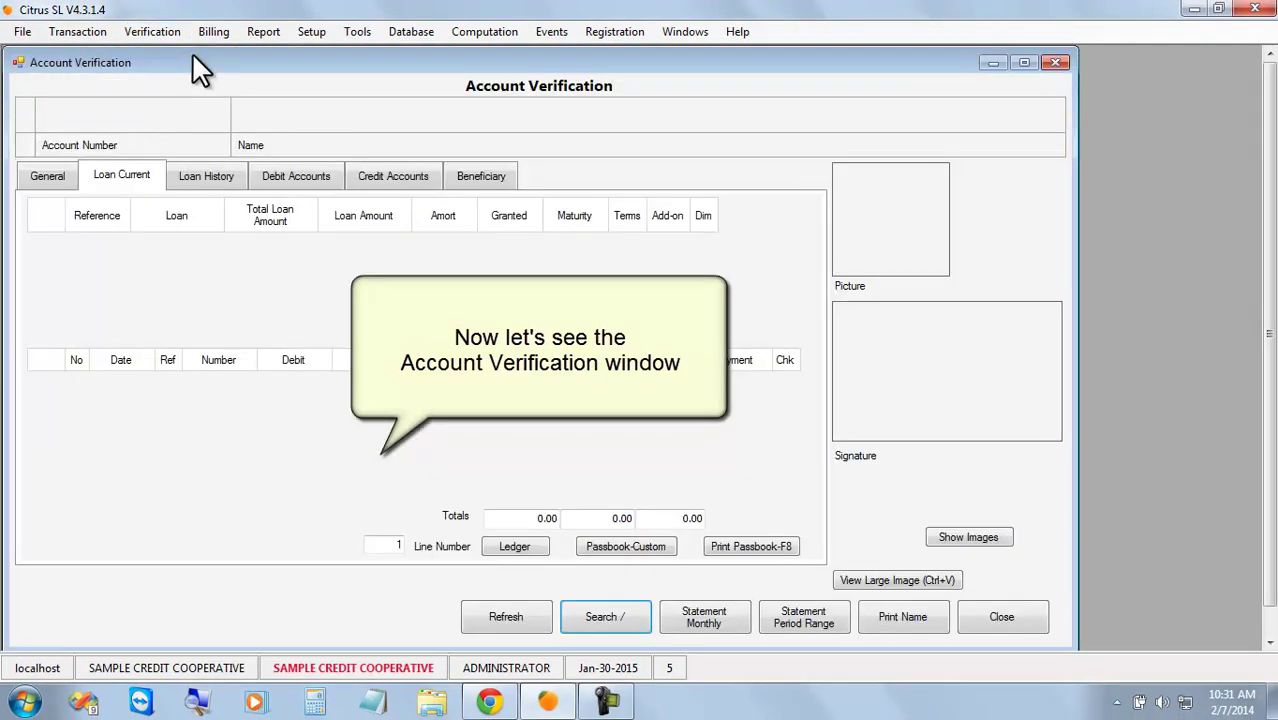
left_click(603, 617)
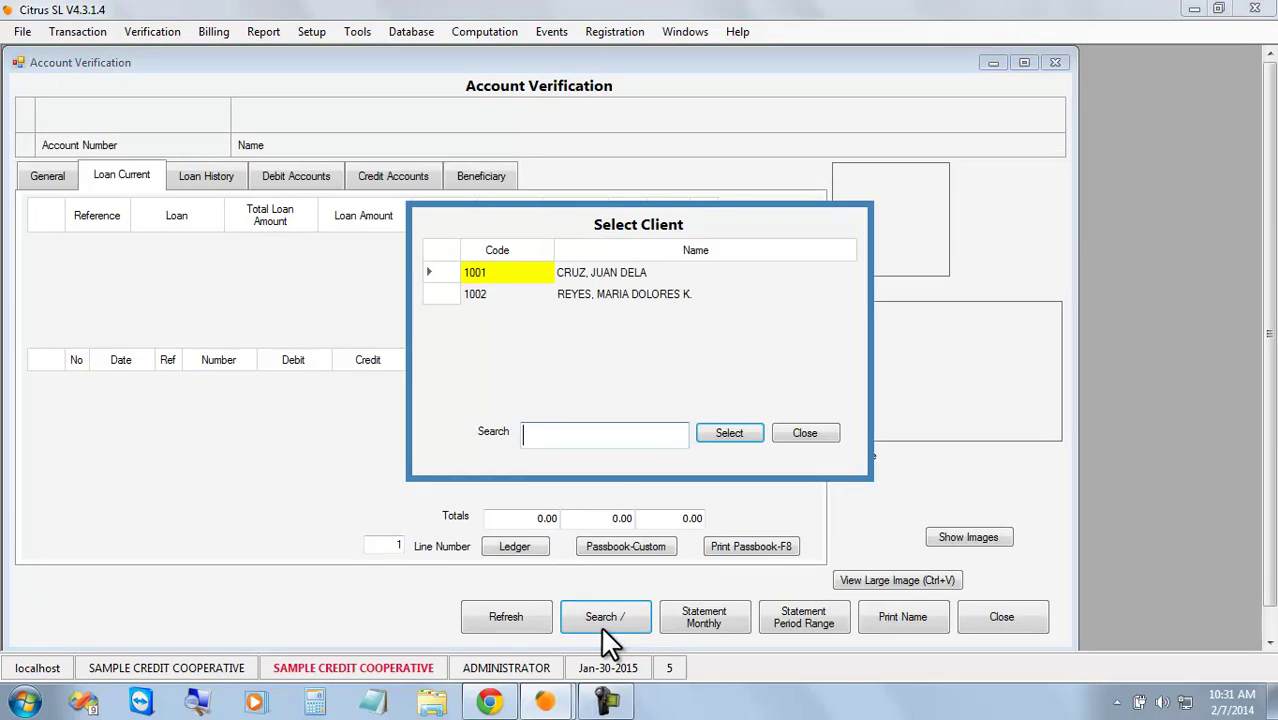
left_click(728, 433)
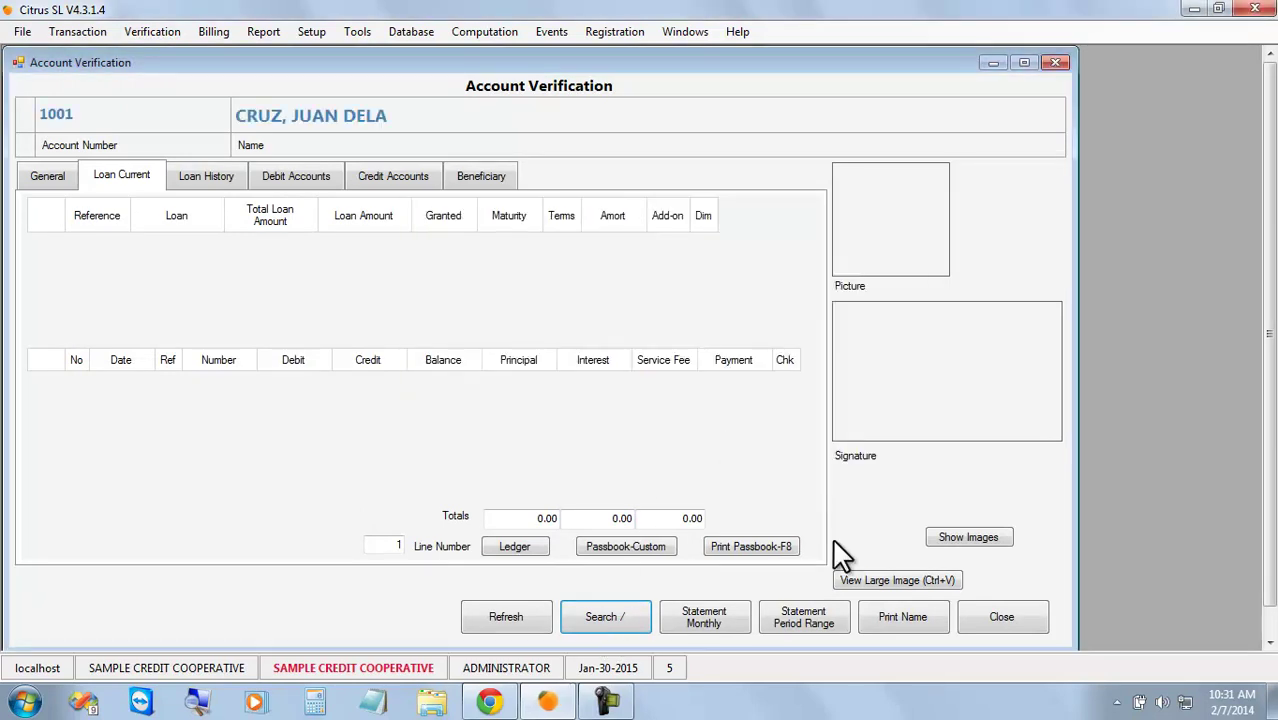
left_click(977, 539)
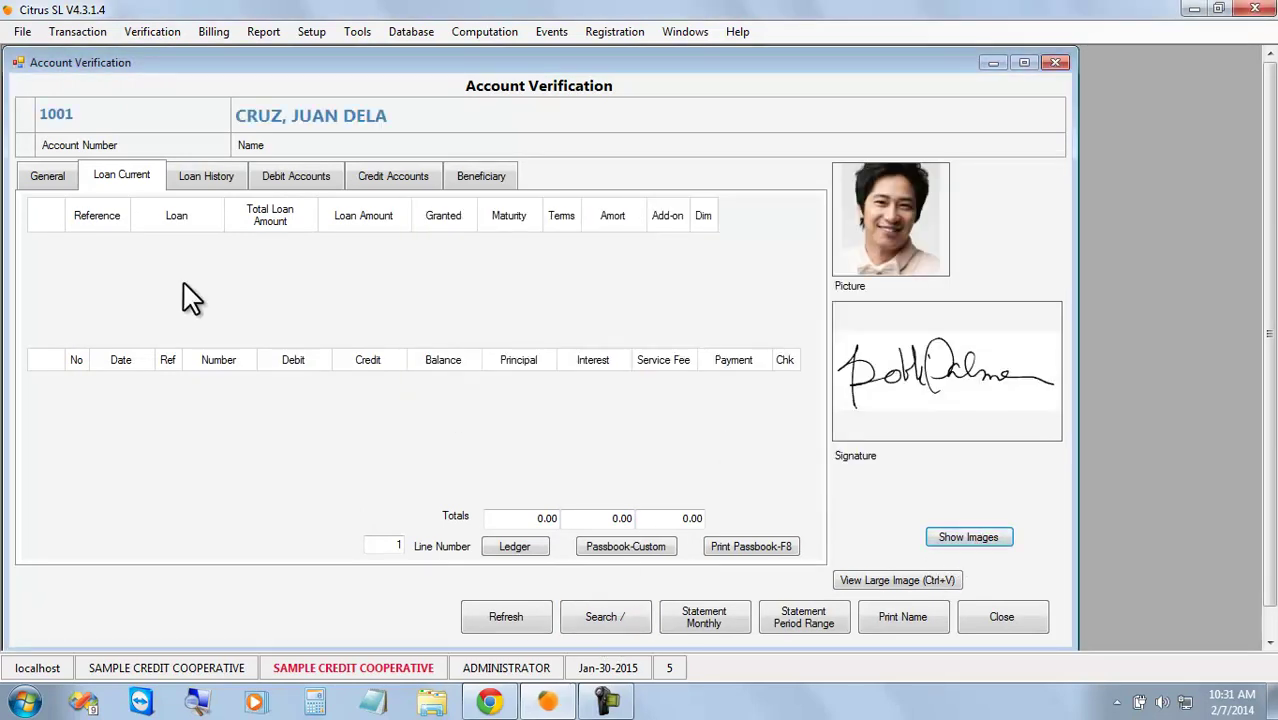
Review client 1001's general, credit, debit and current loan tabs, then close verification.
left_click(45, 177)
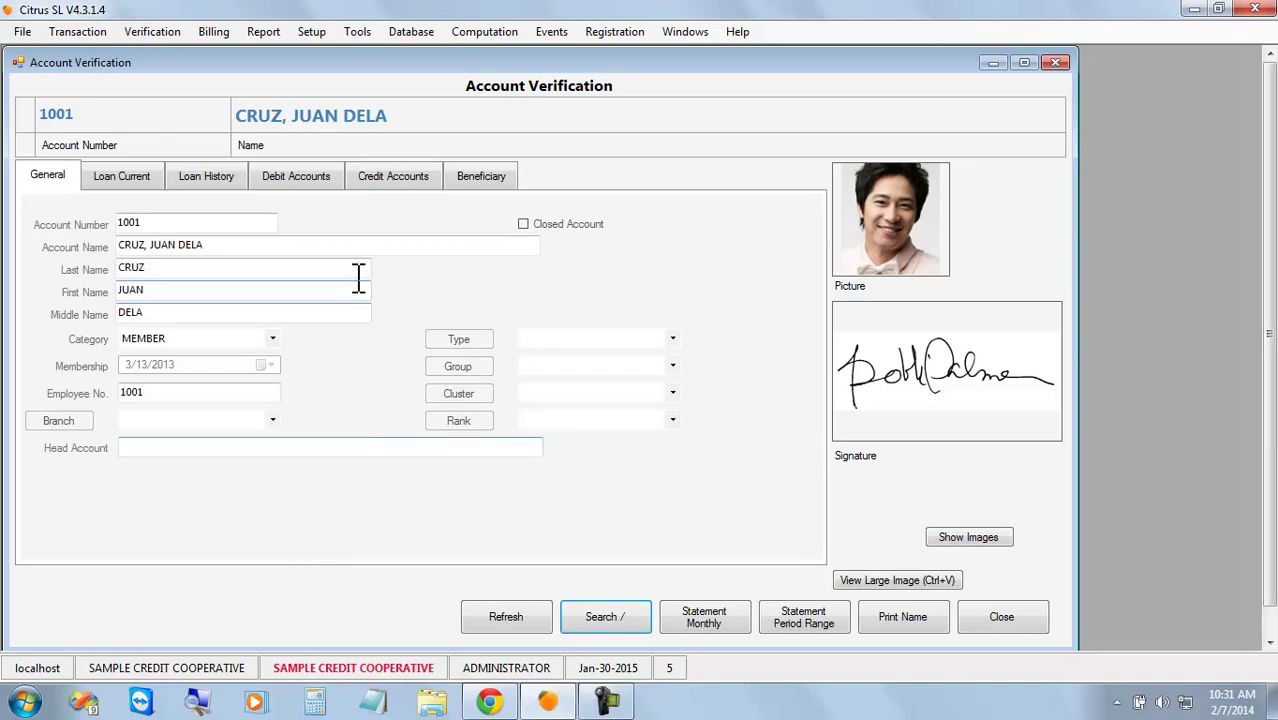
left_click(386, 175)
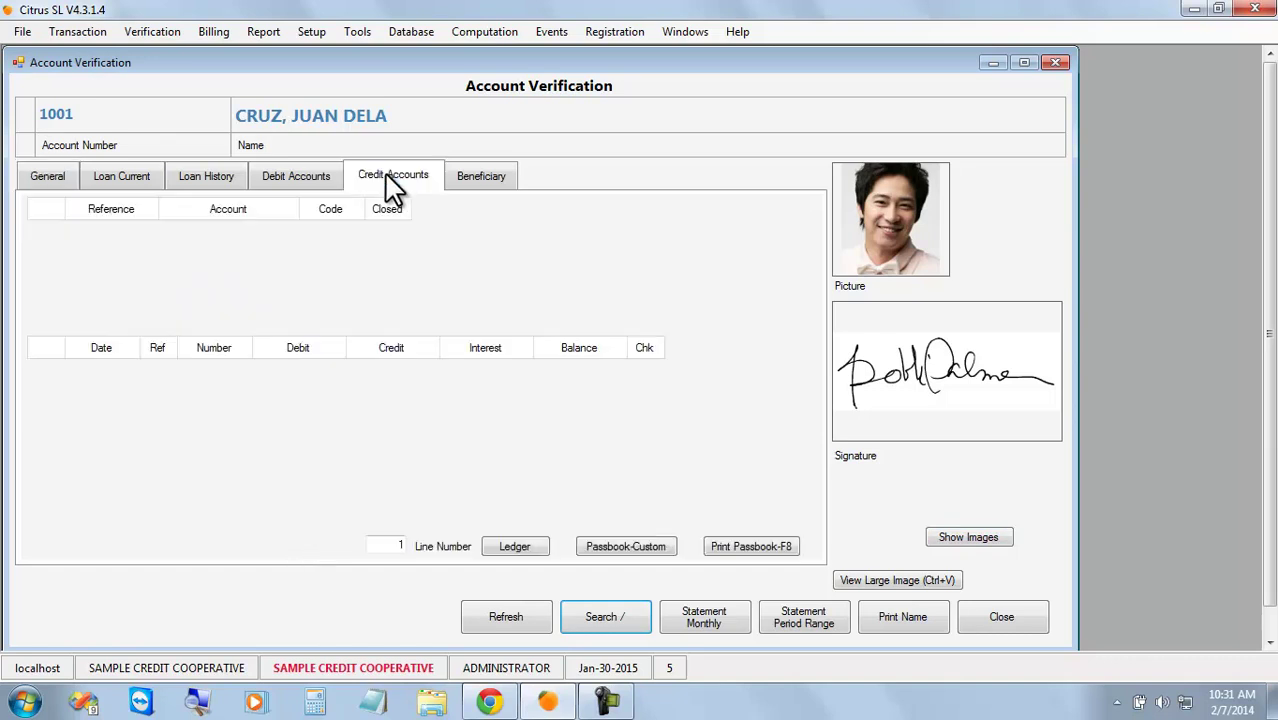
left_click(296, 186)
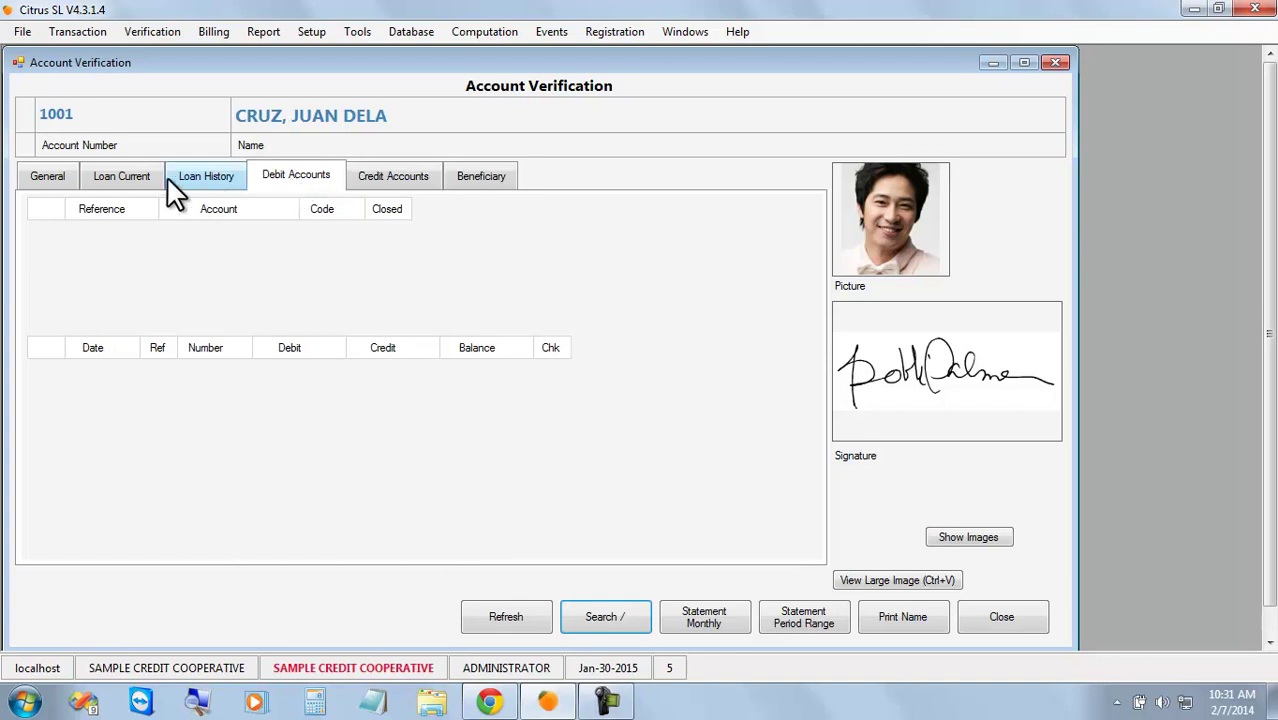
left_click(123, 187)
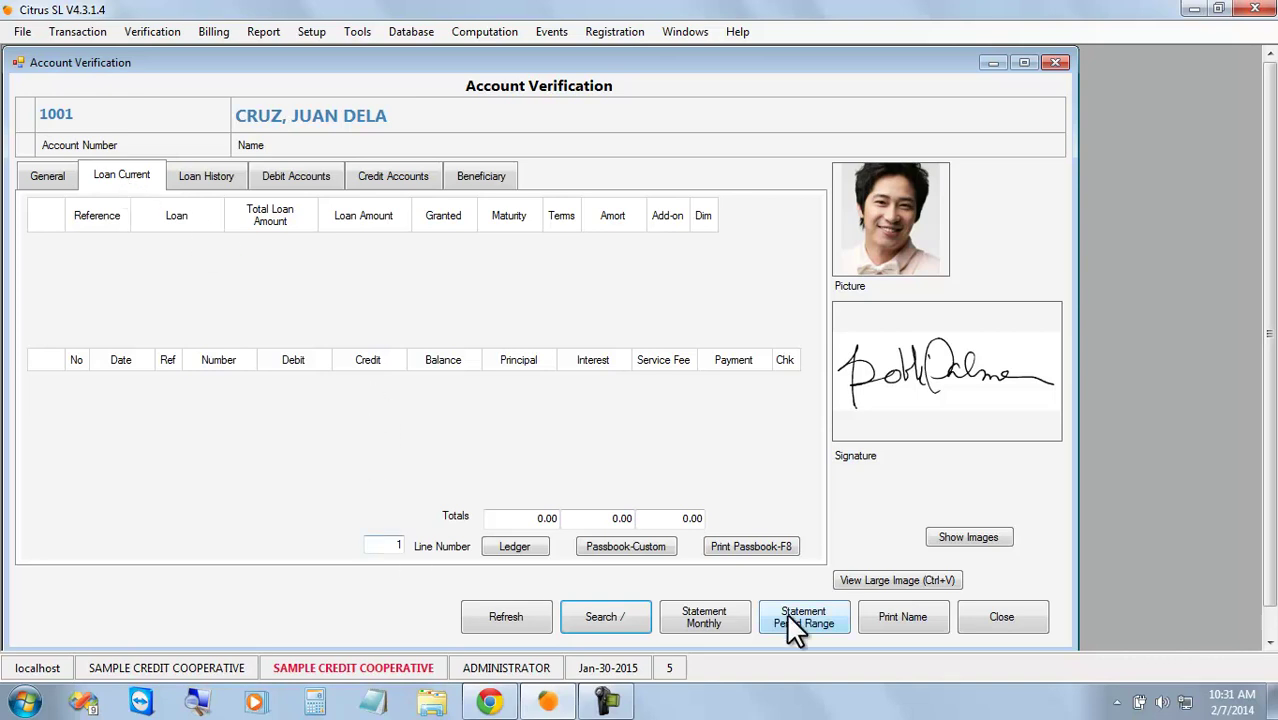
left_click(1010, 618)
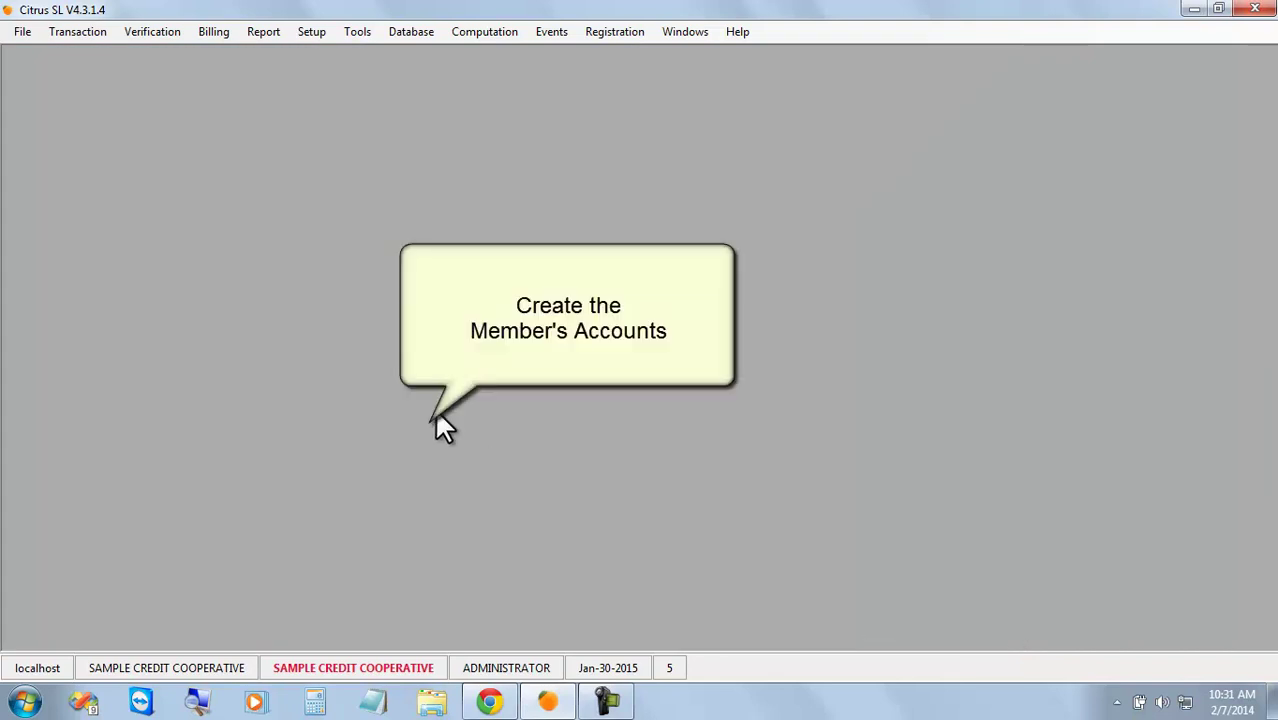
Create a Debit/Credit Account Register entry for client 1001 on SHARE CAPITAL and try saving it.
left_click(77, 32)
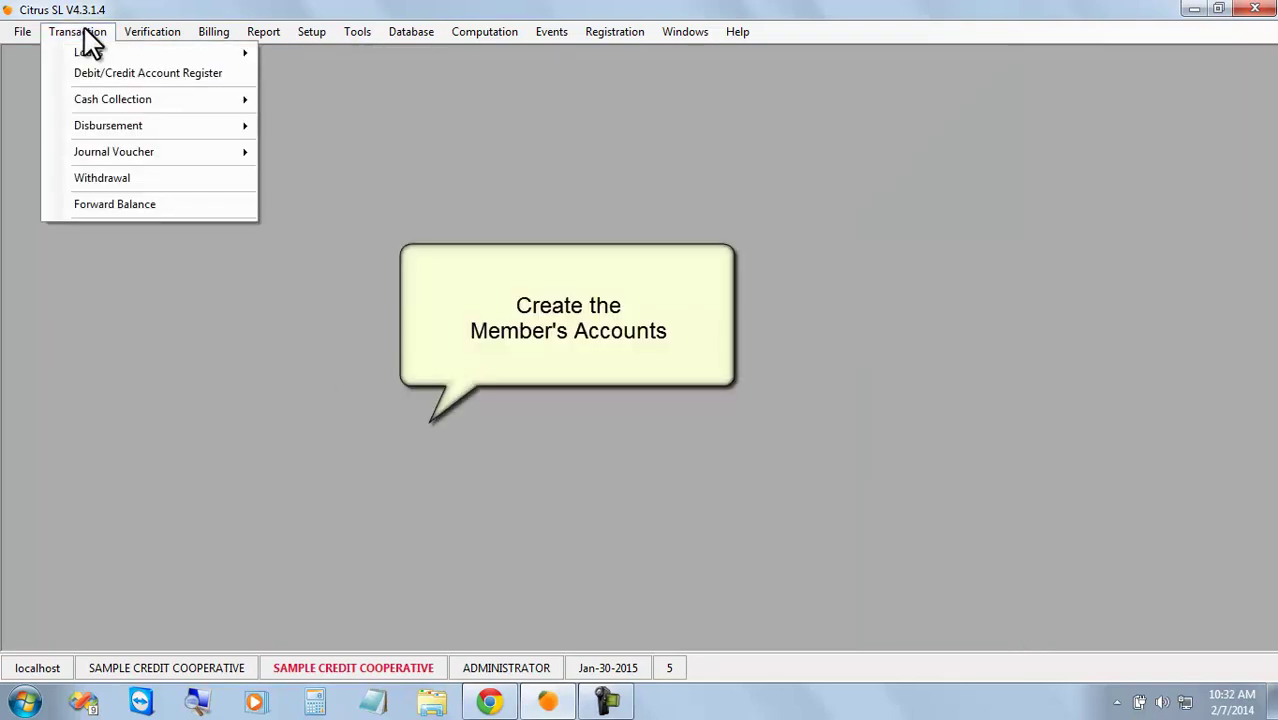
left_click(157, 72)
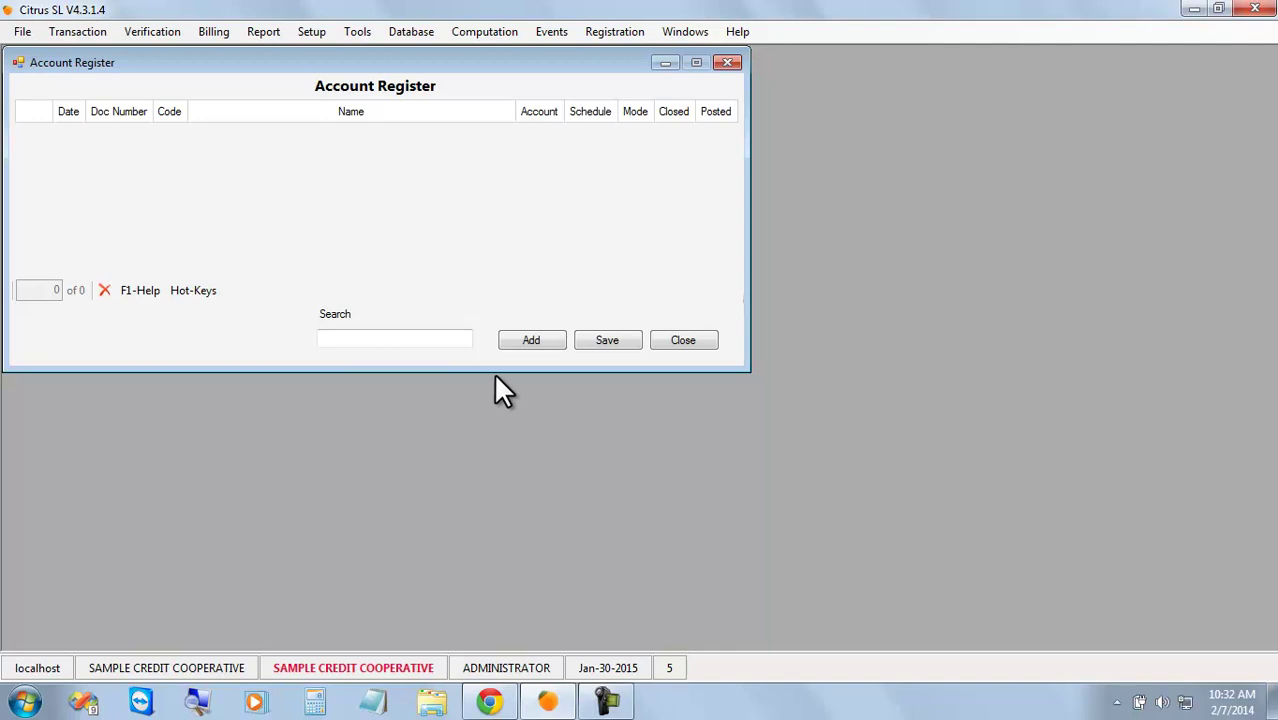
left_click(556, 338)
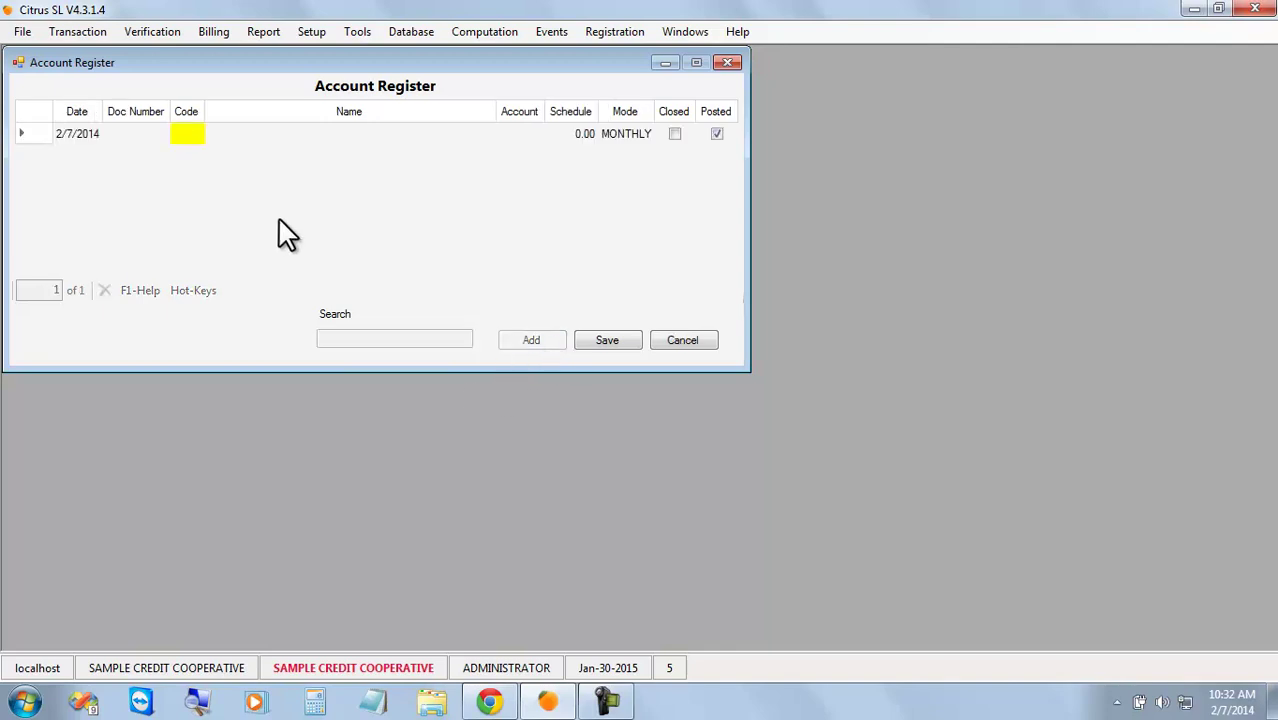
left_click(192, 138)
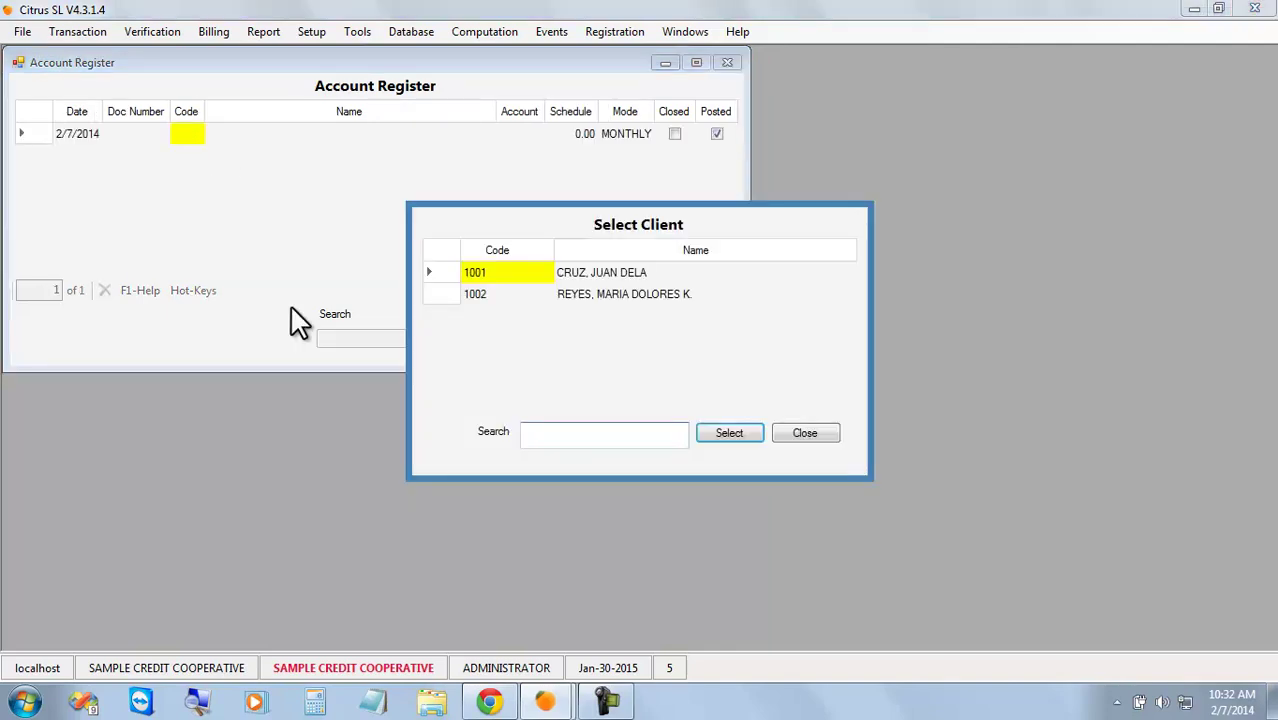
double_click(503, 273)
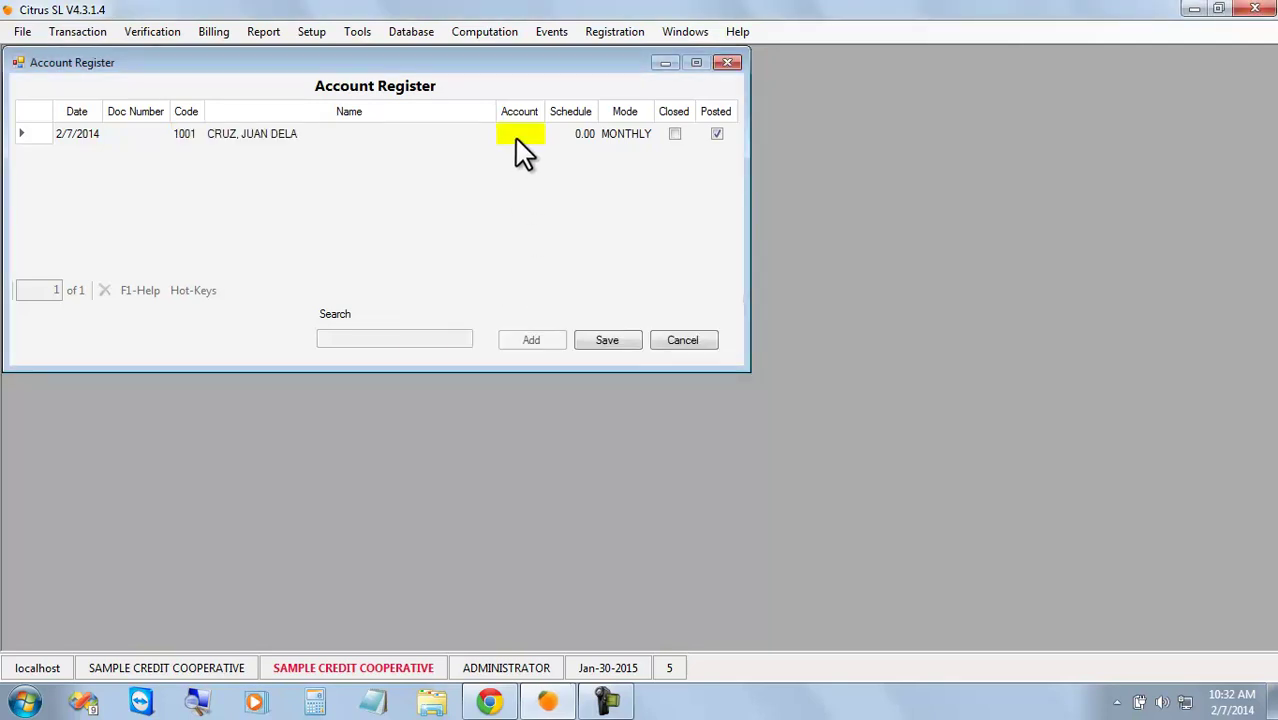
left_click(516, 136)
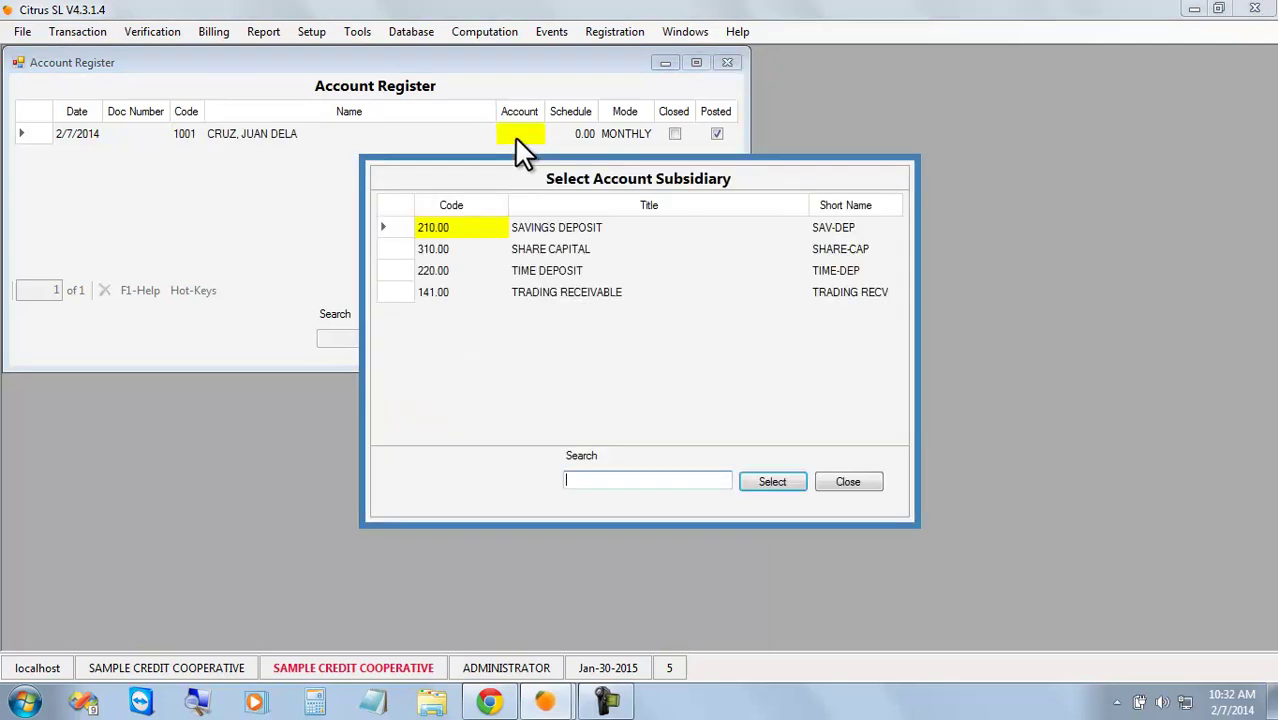
double_click(518, 249)
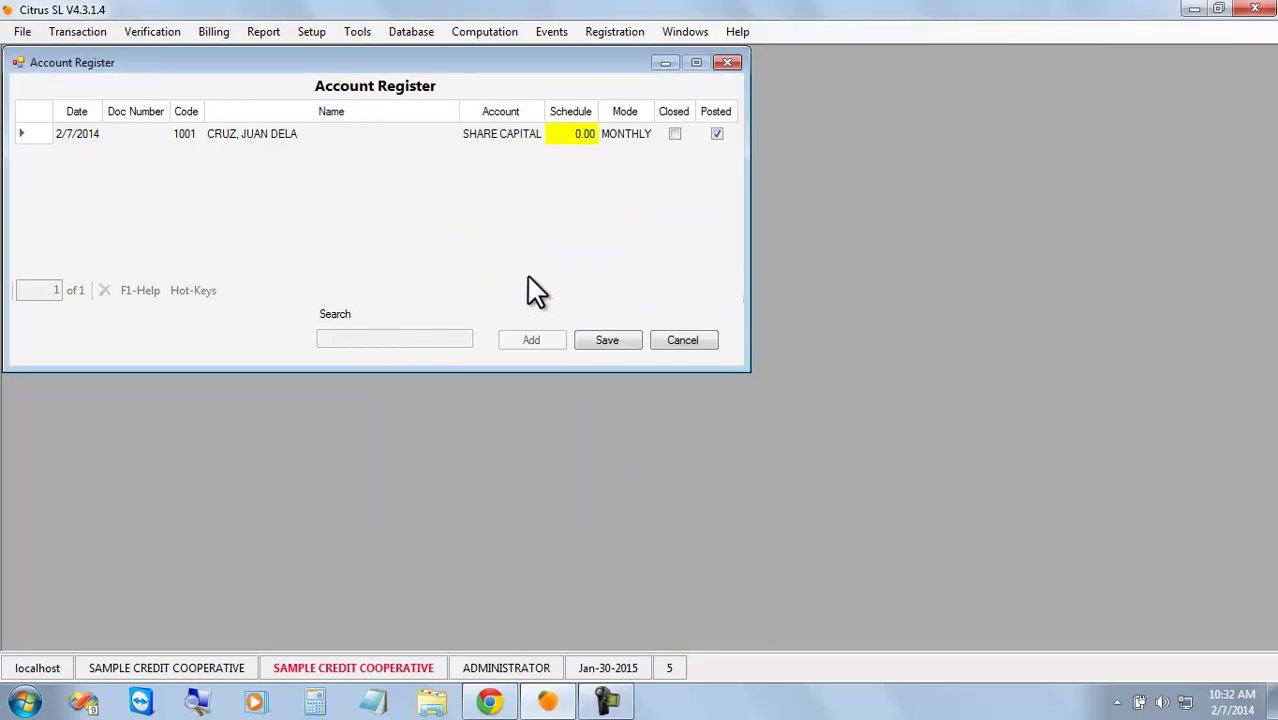
left_click(612, 341)
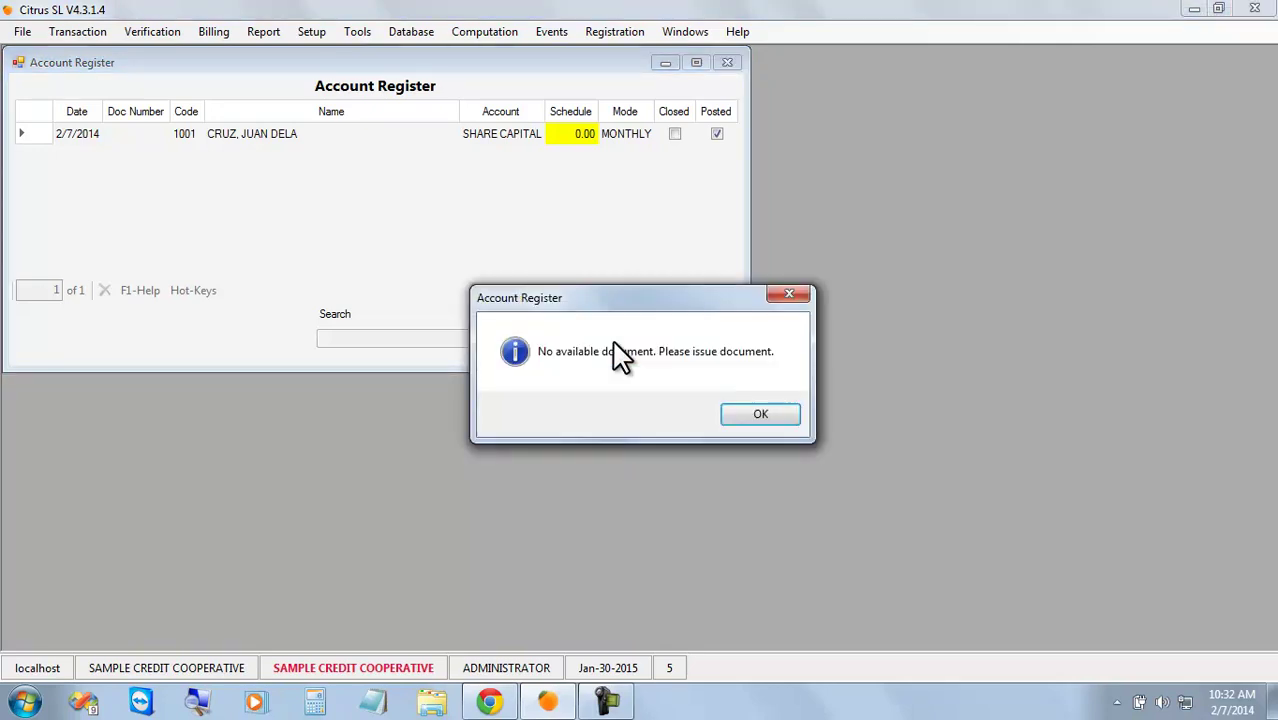
Issue ten ACCOUNT REGISTER document numbers with prefix AR, starting at 201401.
left_click(760, 414)
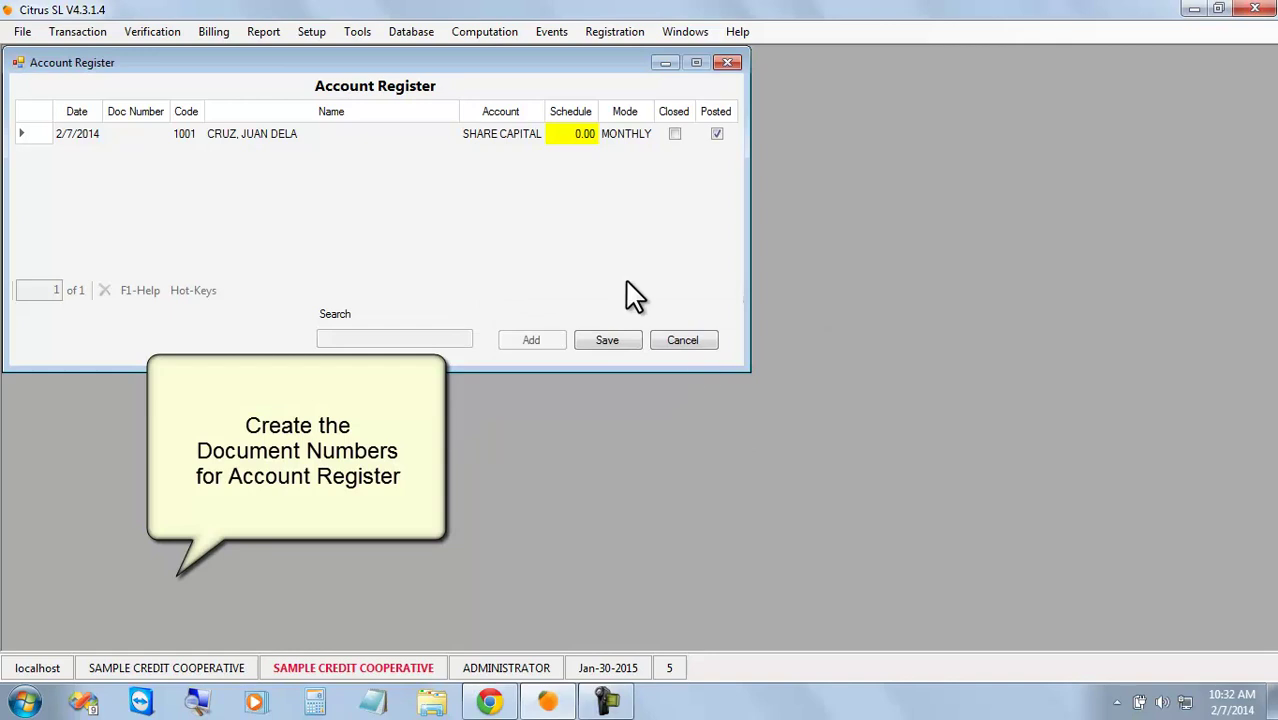
left_click(313, 35)
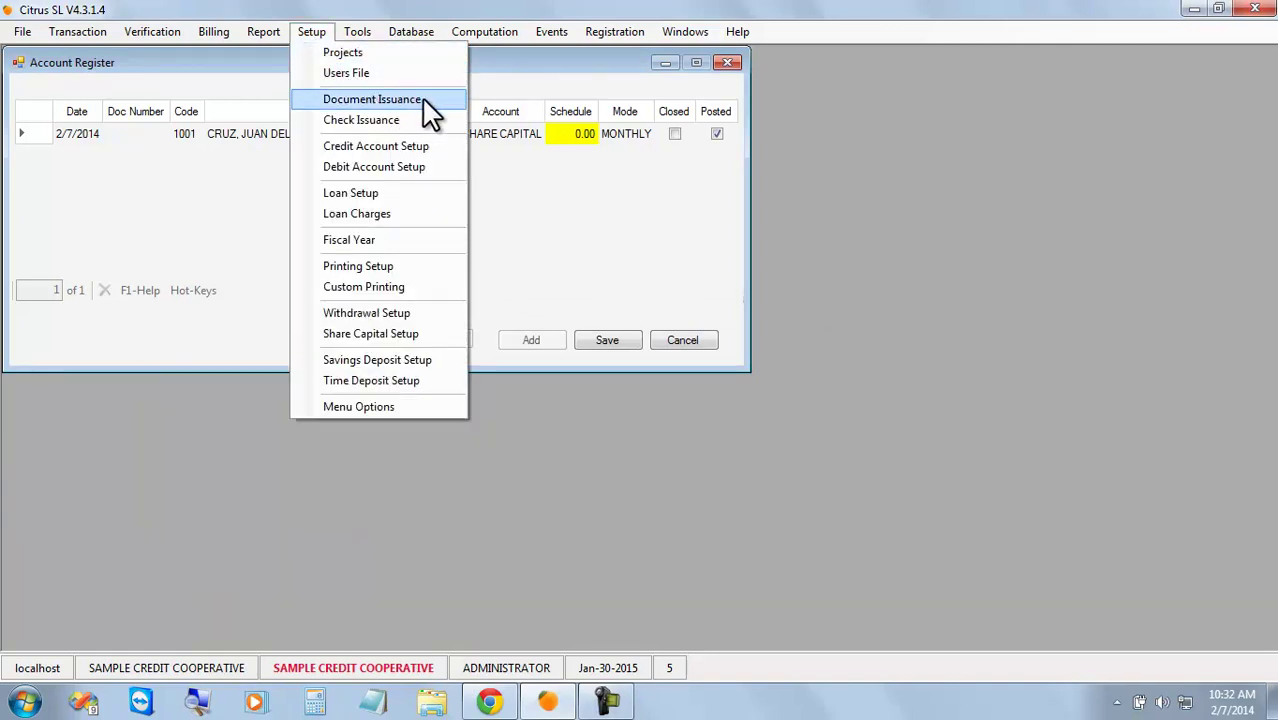
left_click(447, 111)
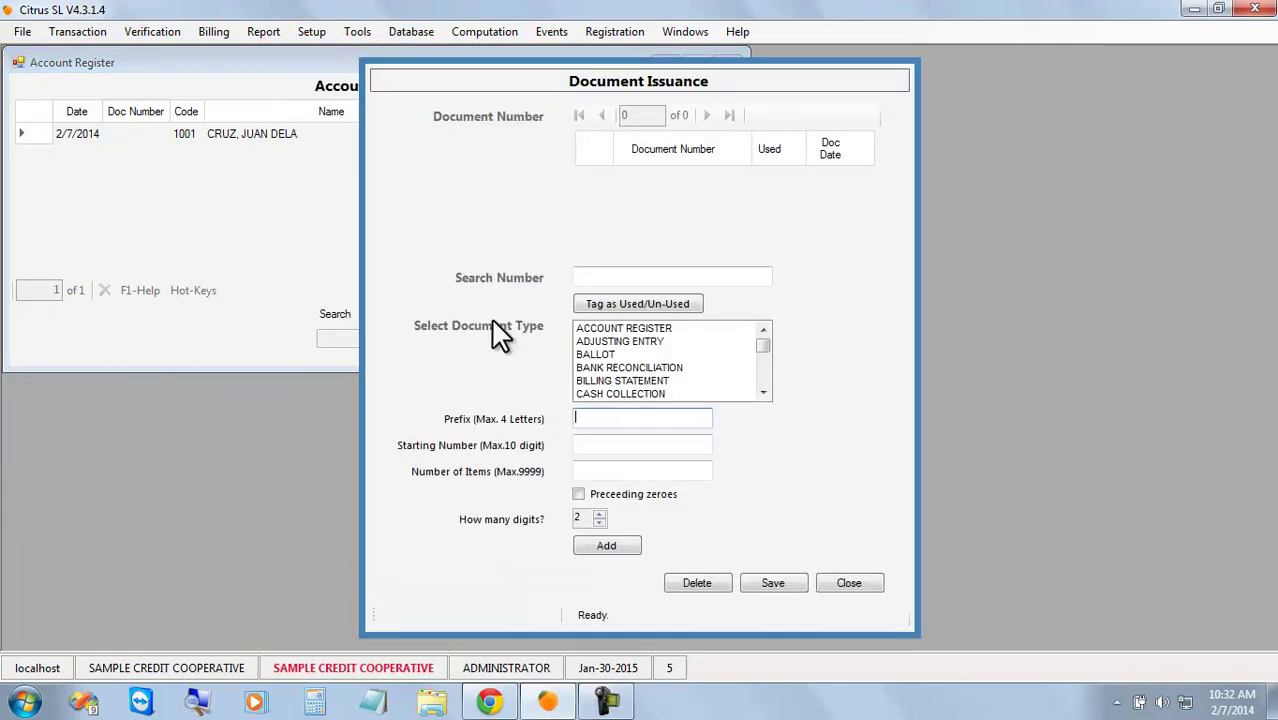
left_click(708, 328)
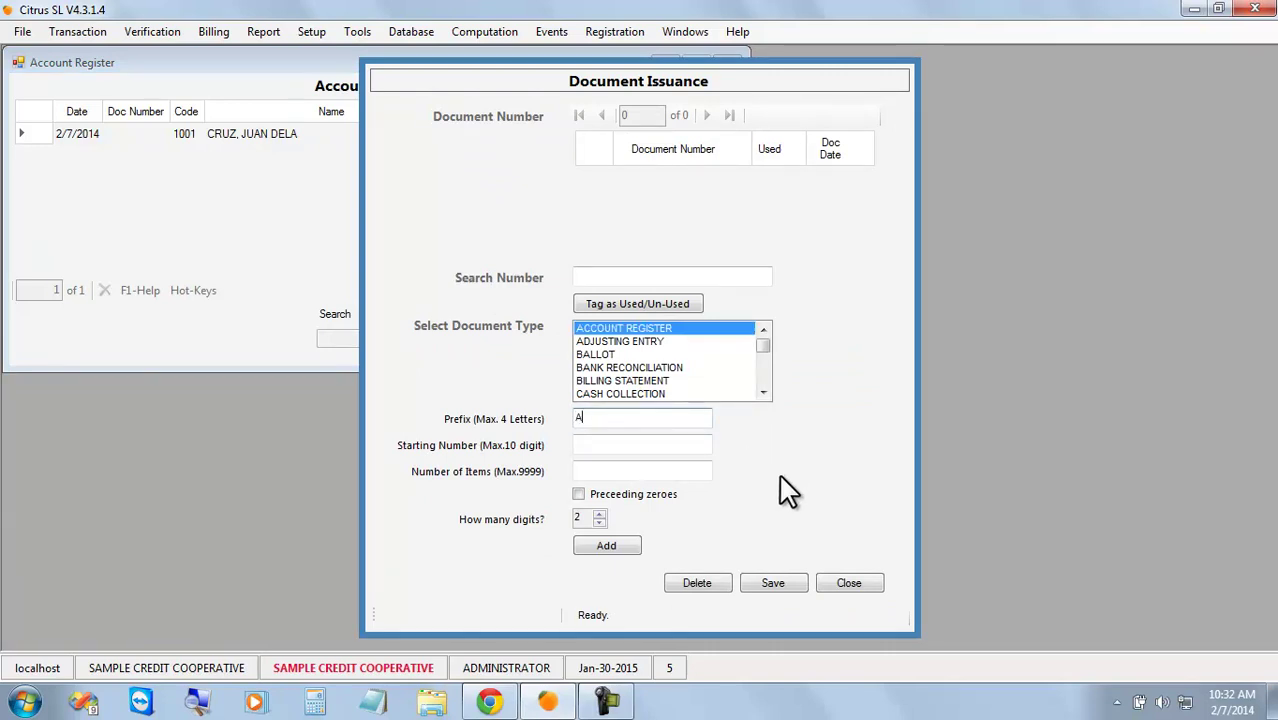
key("Tab")
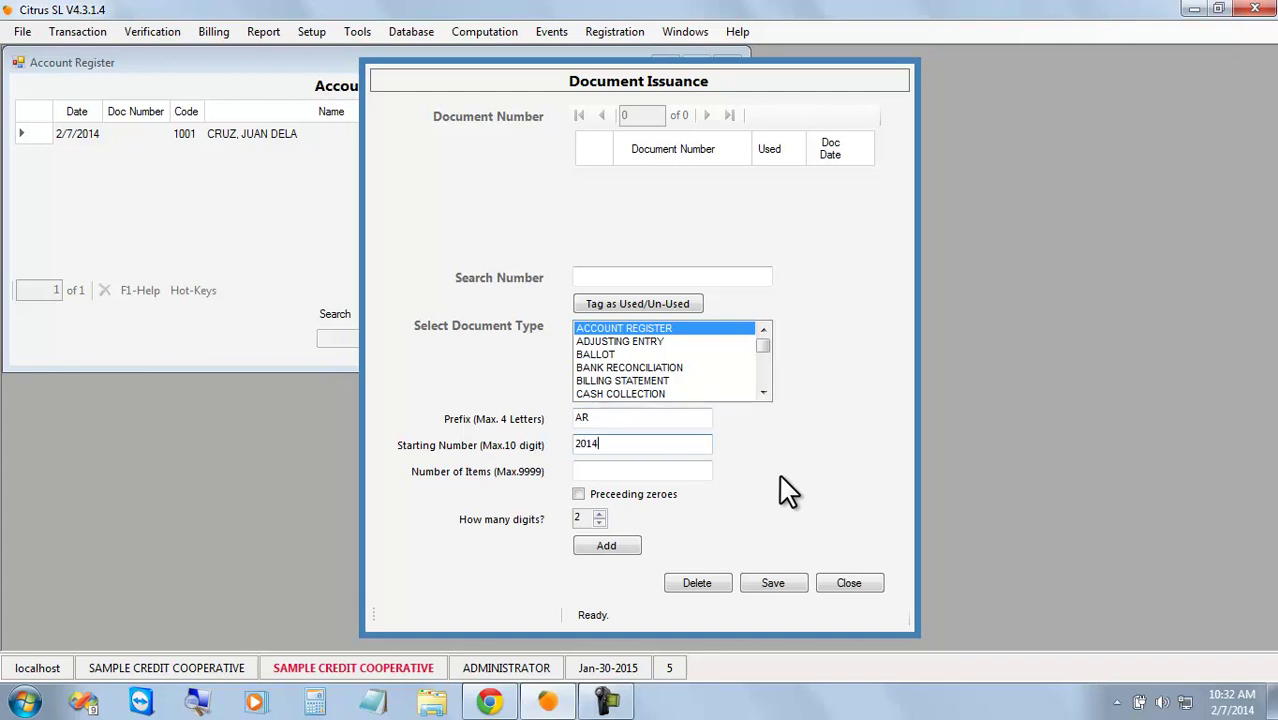
left_click(685, 470)
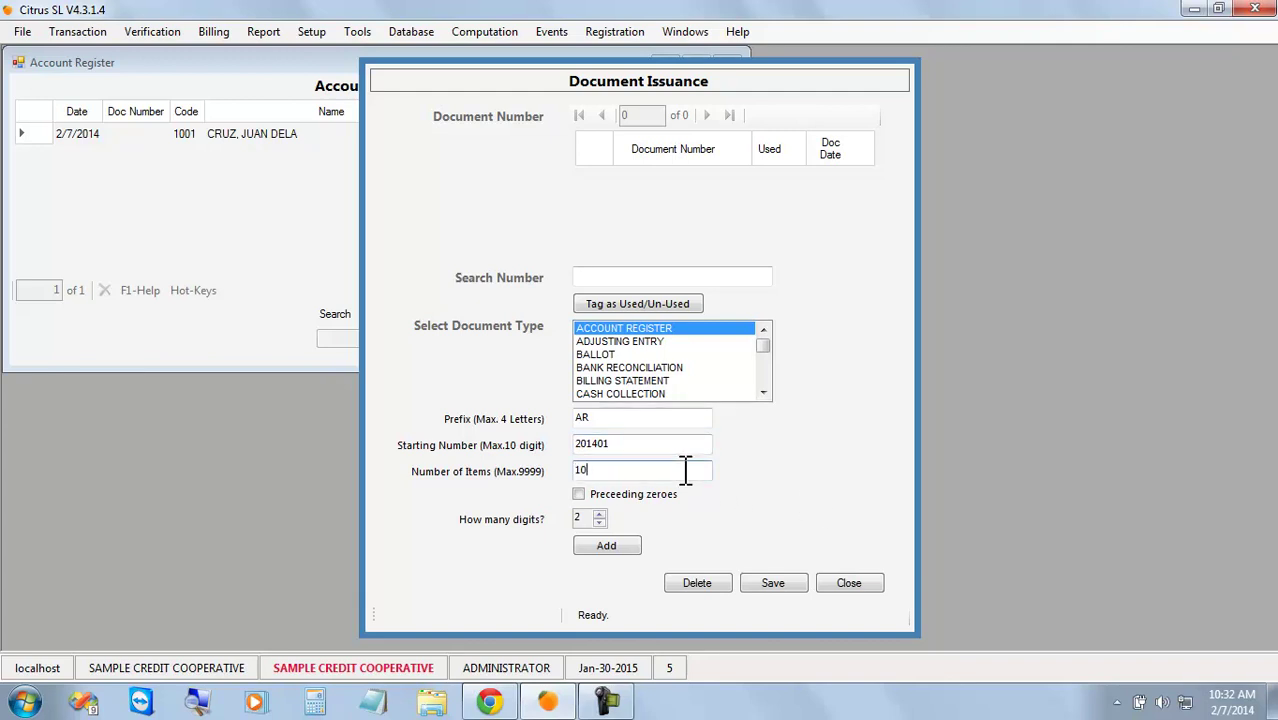
left_click(620, 545)
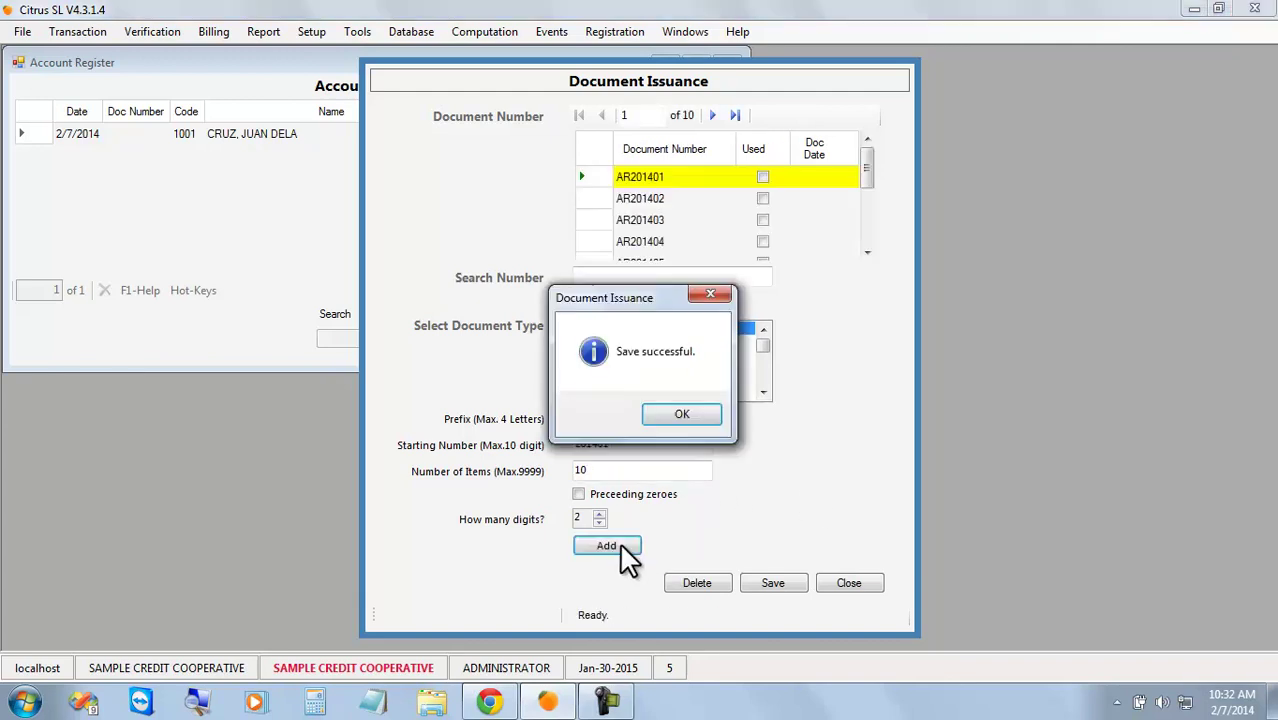
left_click(680, 416)
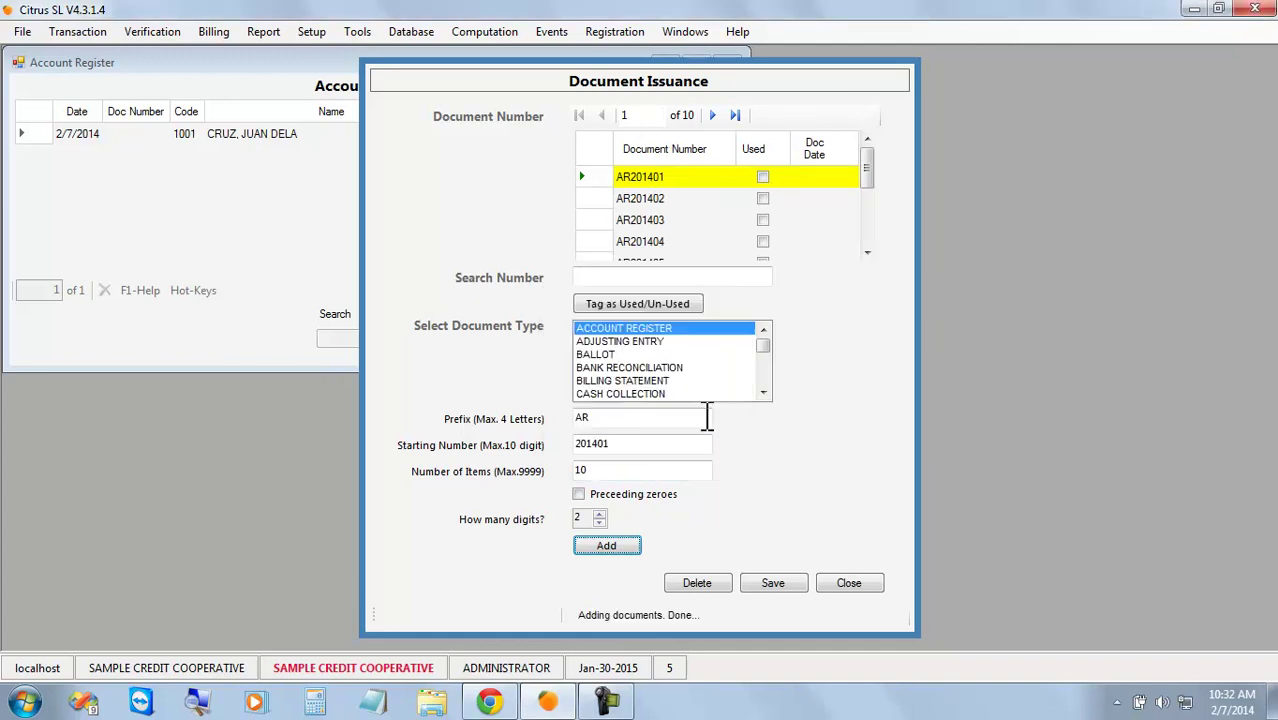
left_click(856, 576)
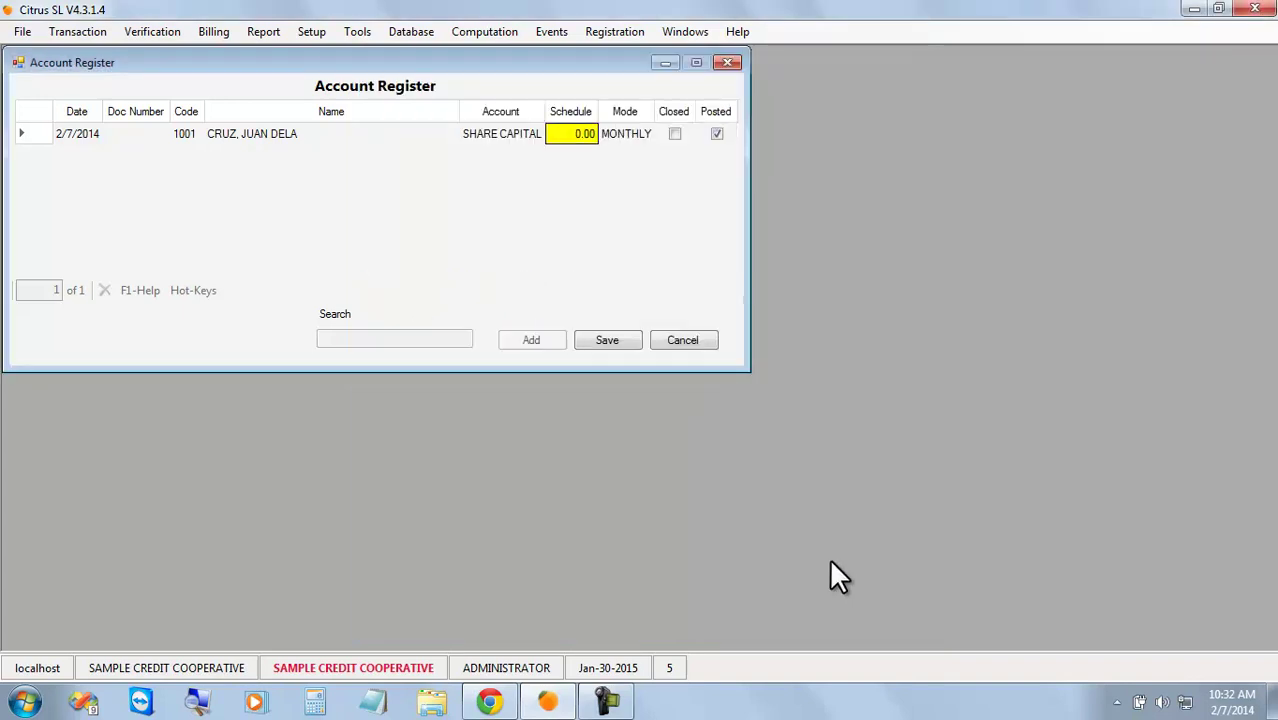
Save the Share Capital entry as AR201401, then register a SAVINGS DEPOSIT account for client 1001.
left_click(620, 338)
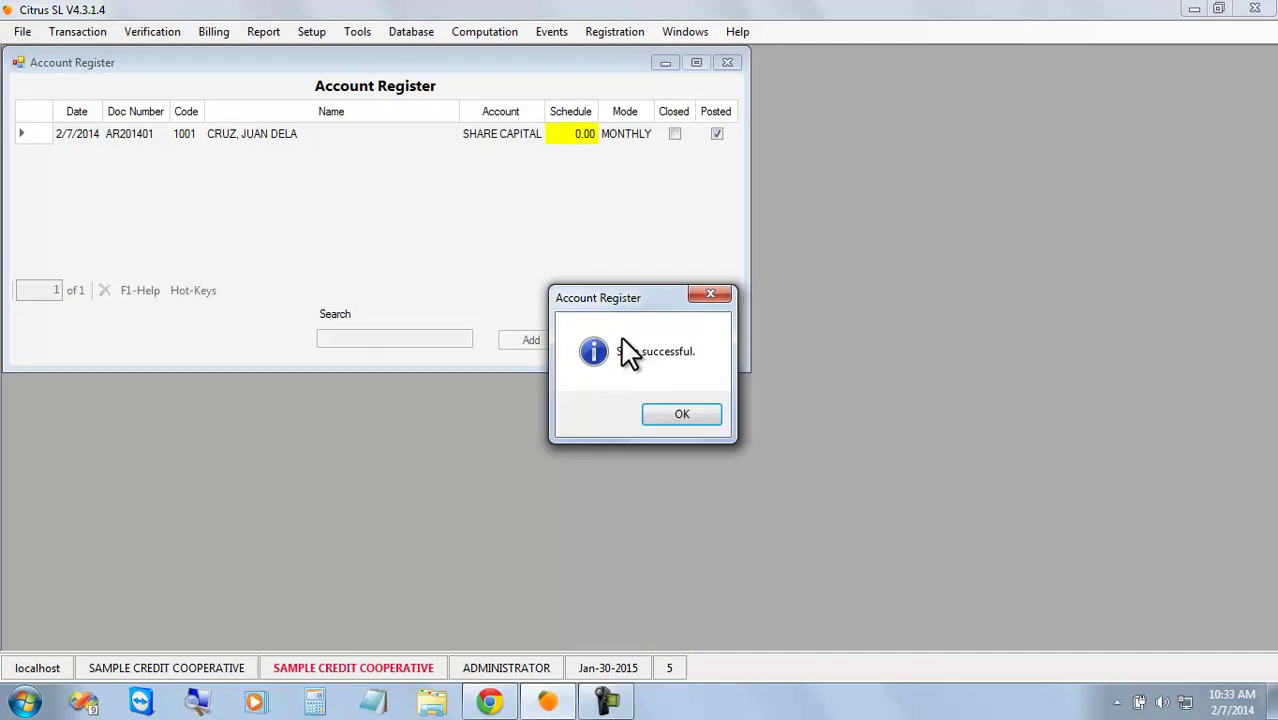
left_click(664, 410)
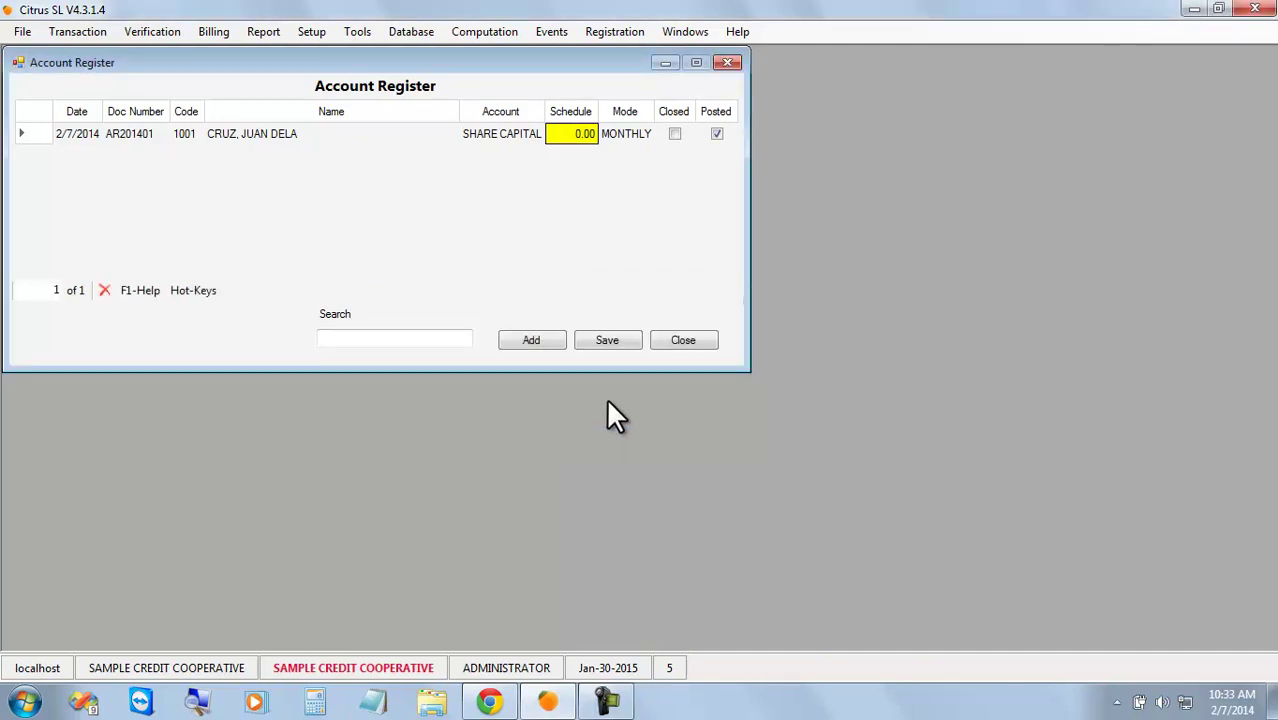
left_click(527, 348)
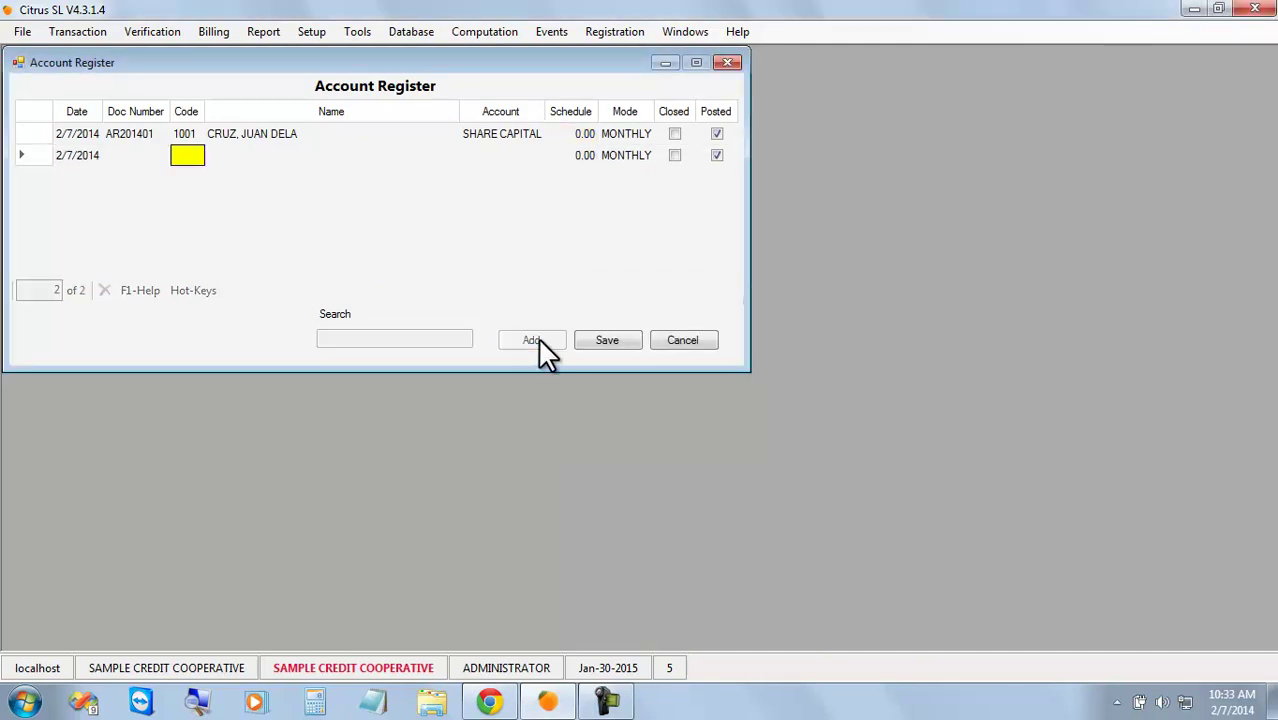
left_click(188, 155)
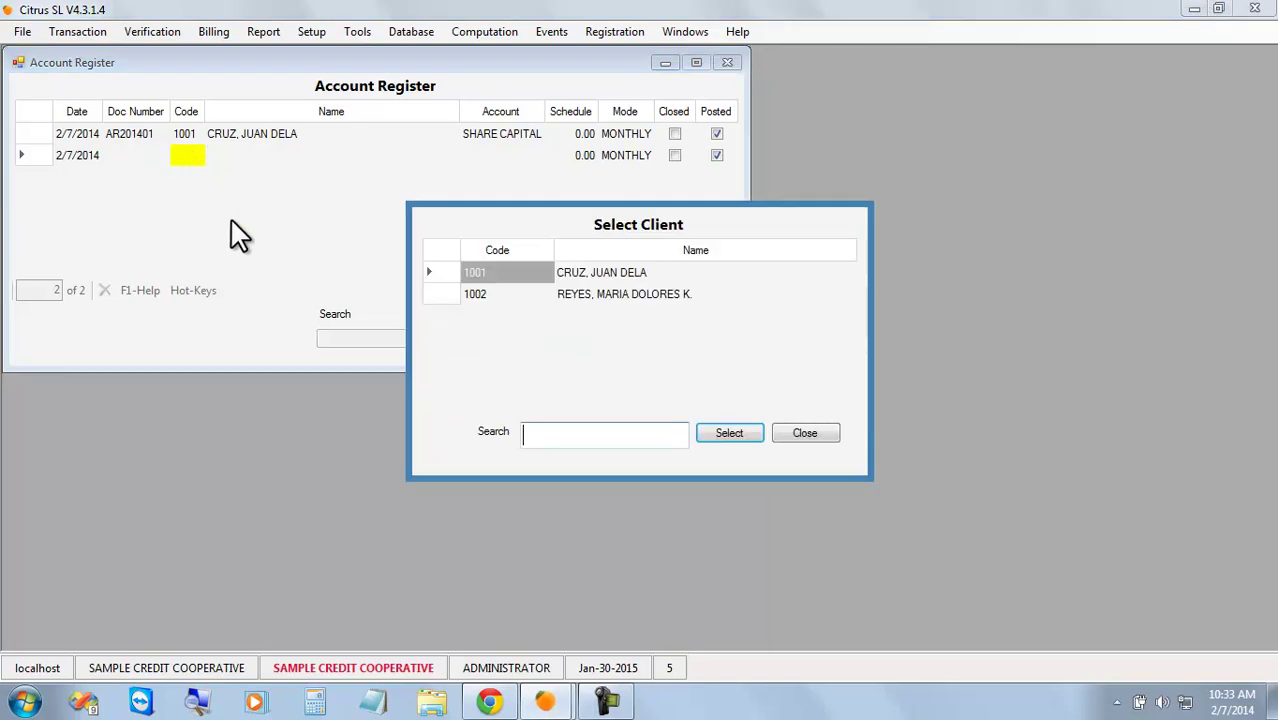
double_click(517, 274)
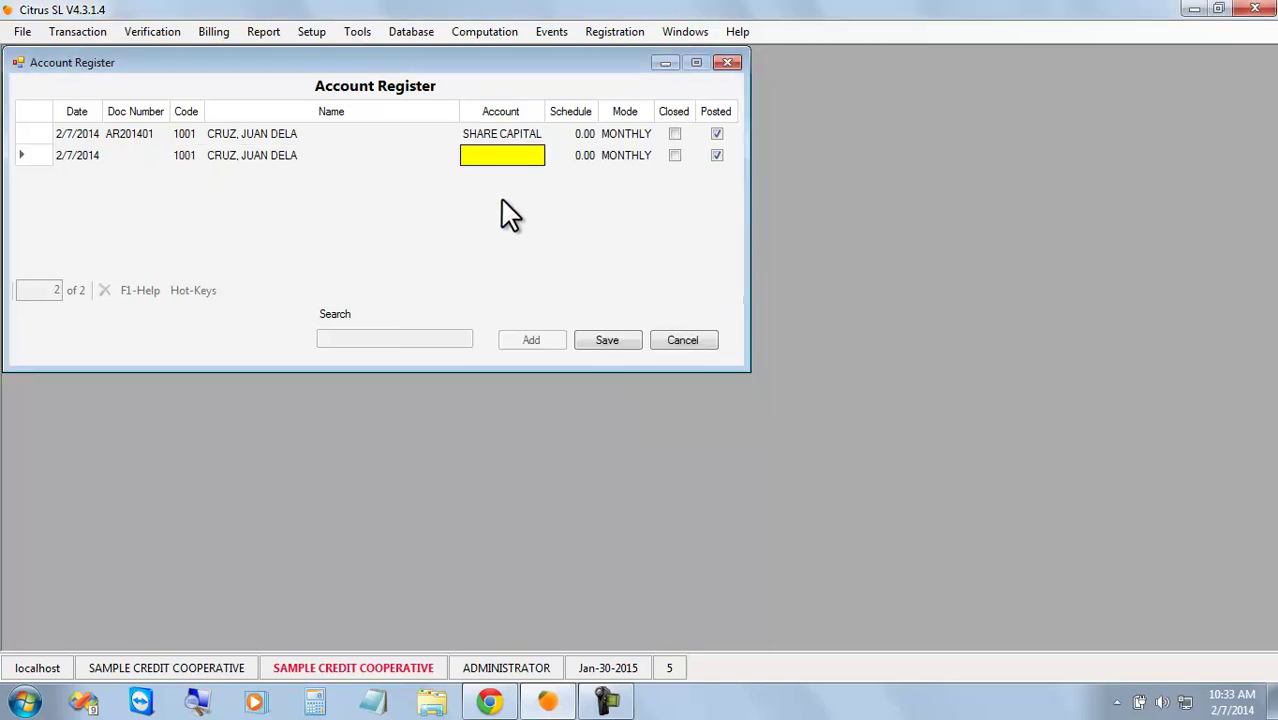
left_click(494, 158)
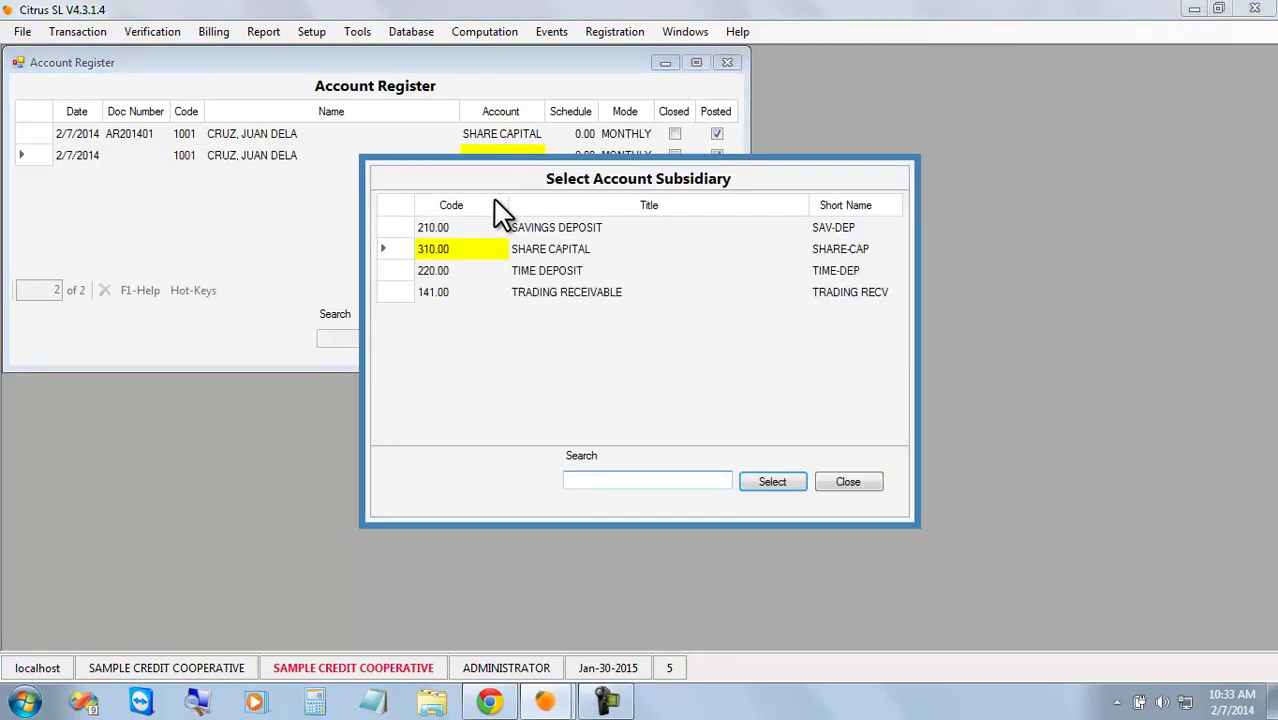
double_click(484, 226)
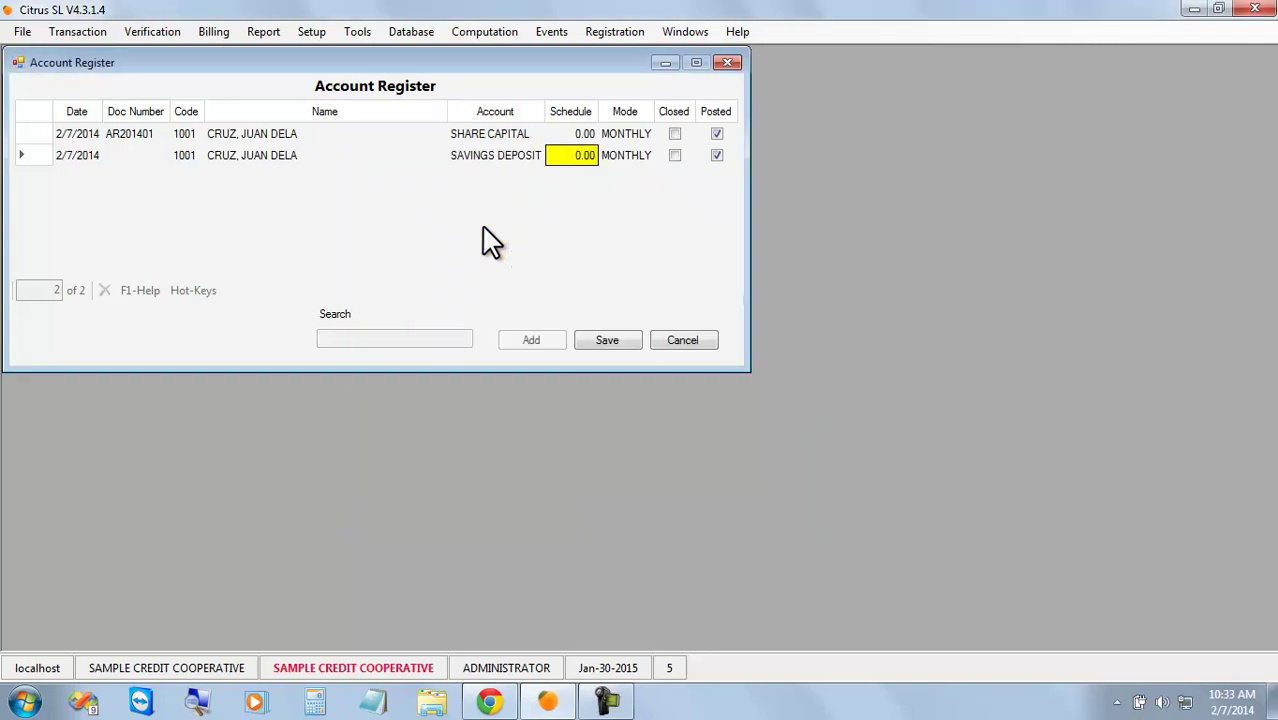
left_click(608, 340)
left_click(677, 418)
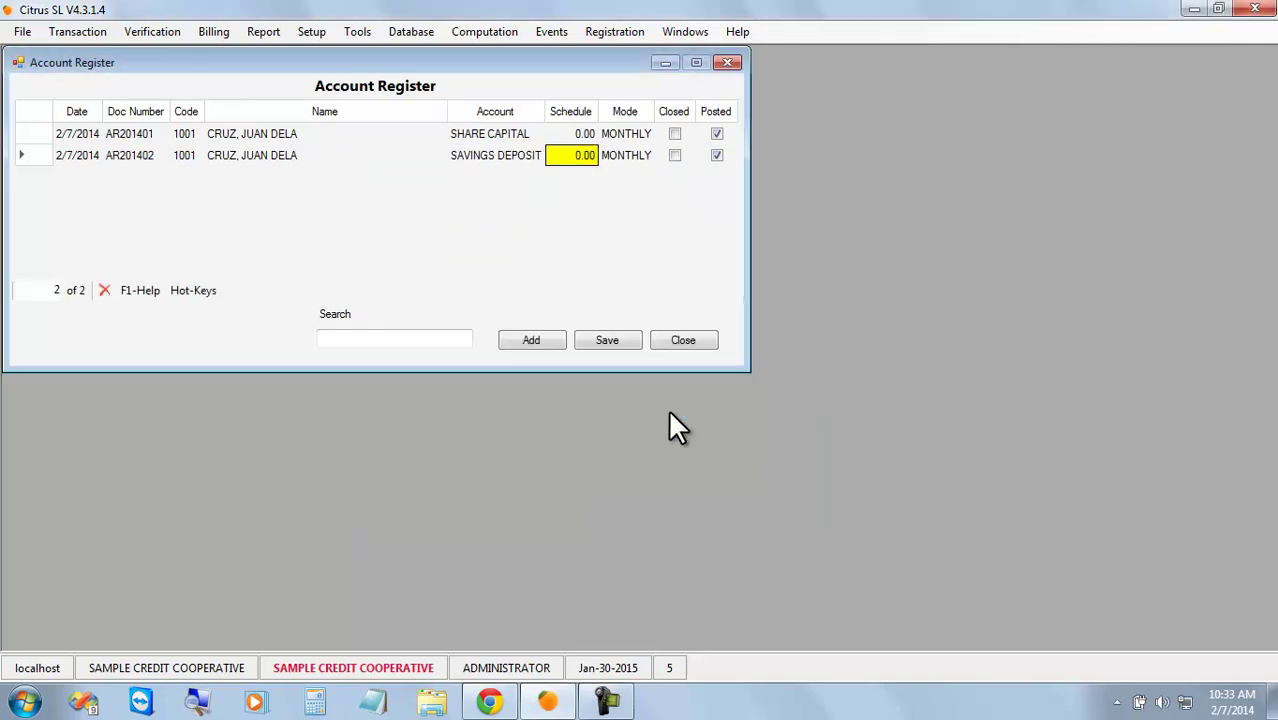
Open Account Verification and bring up the client search list.
left_click(156, 33)
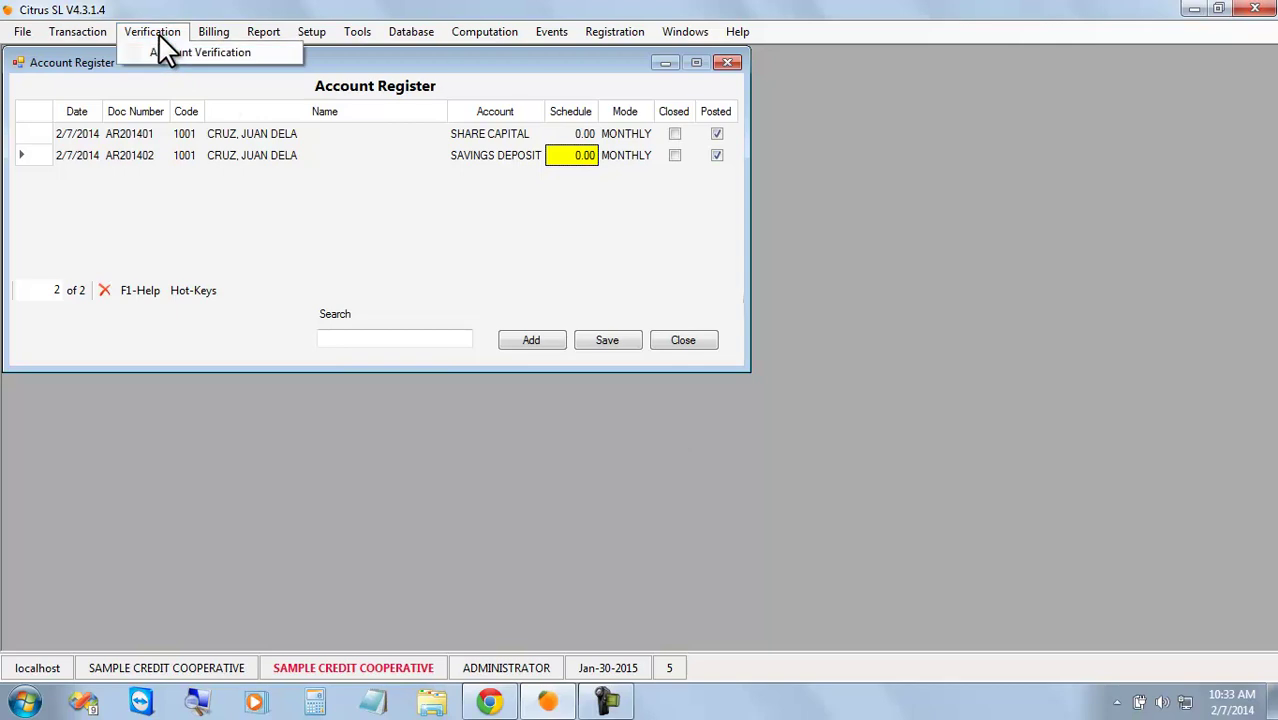
left_click(212, 54)
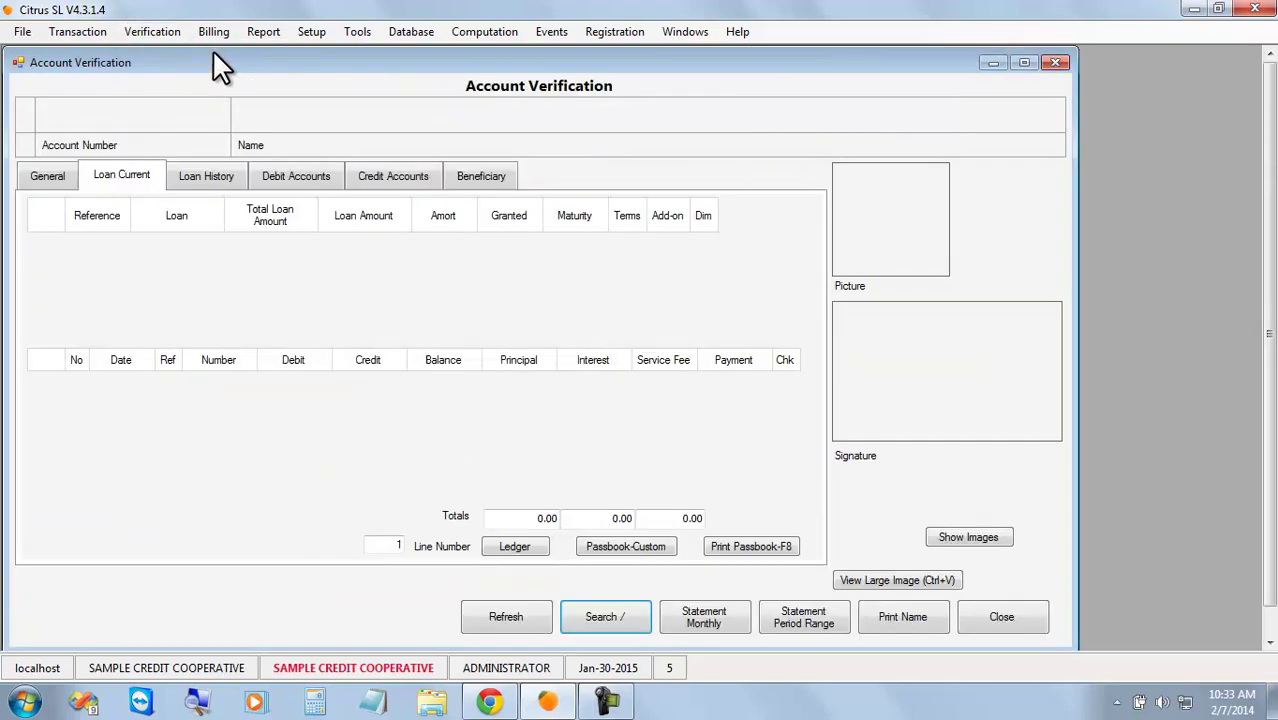
left_click(605, 616)
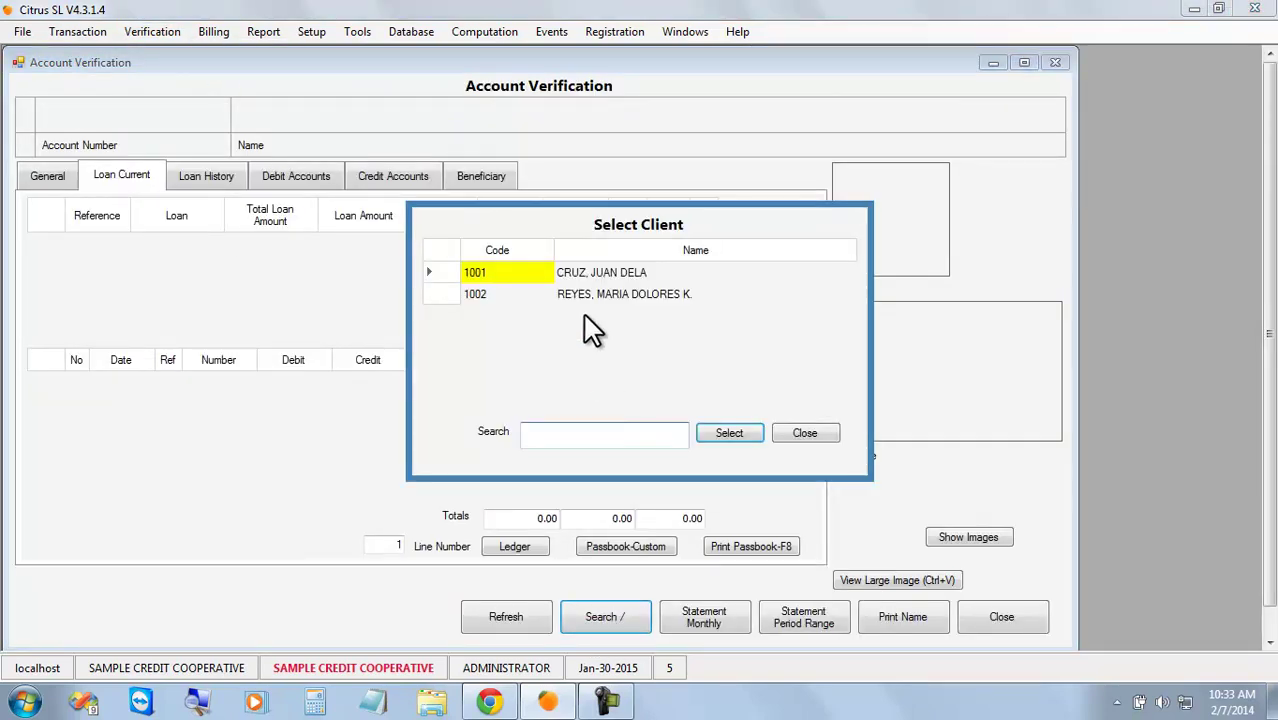
Load client 1001 and check its SAV-DEP and SHARE-CAP credit accounts against the Account Register.
double_click(584, 274)
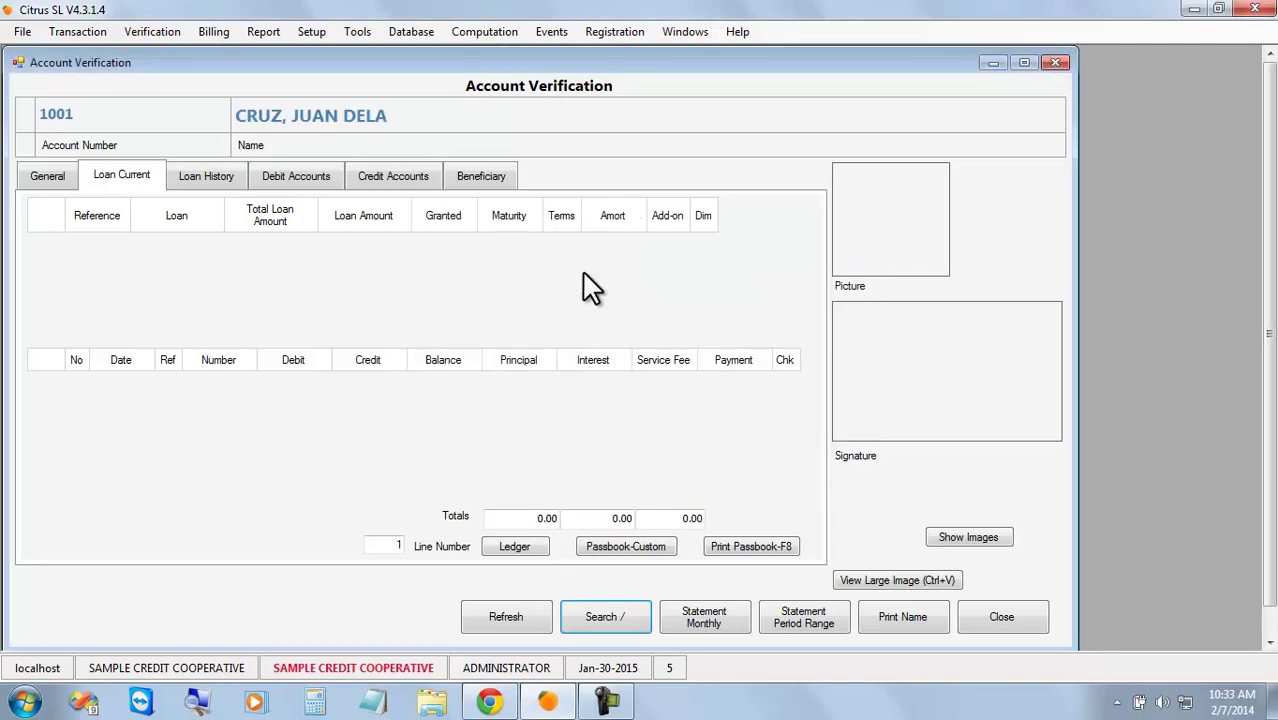
left_click(392, 178)
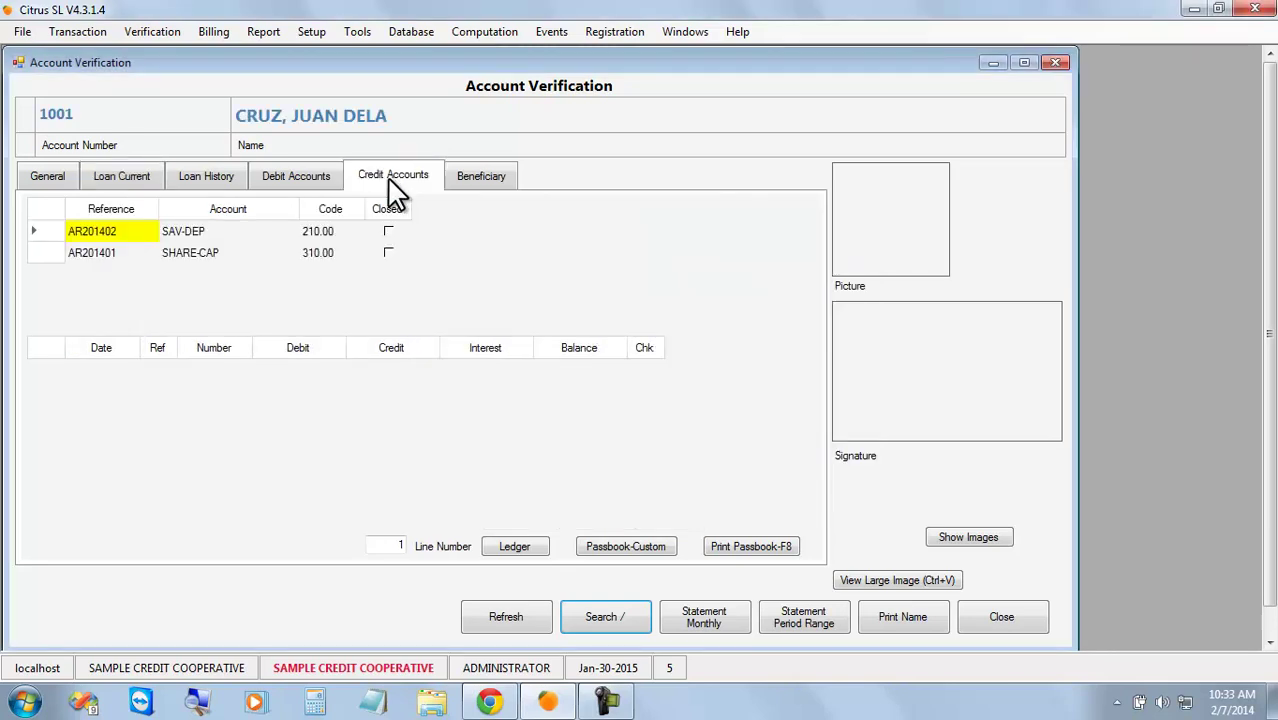
left_click(199, 236)
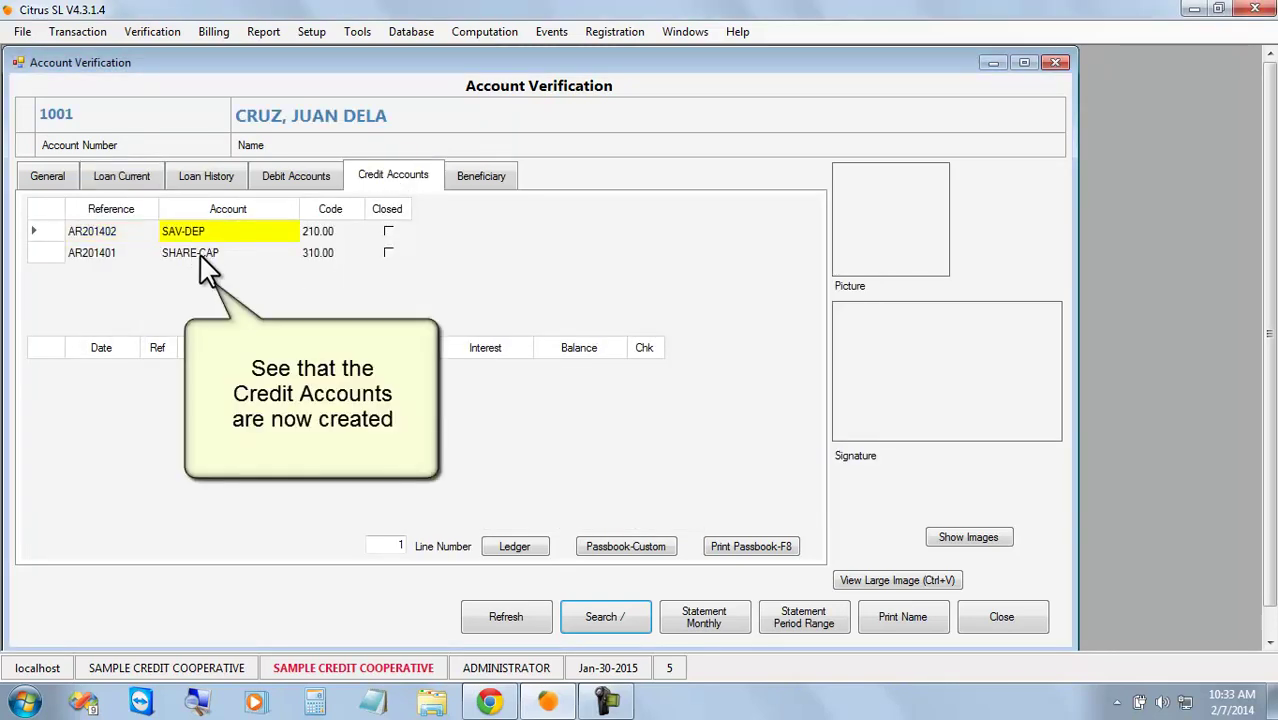
left_click(200, 254)
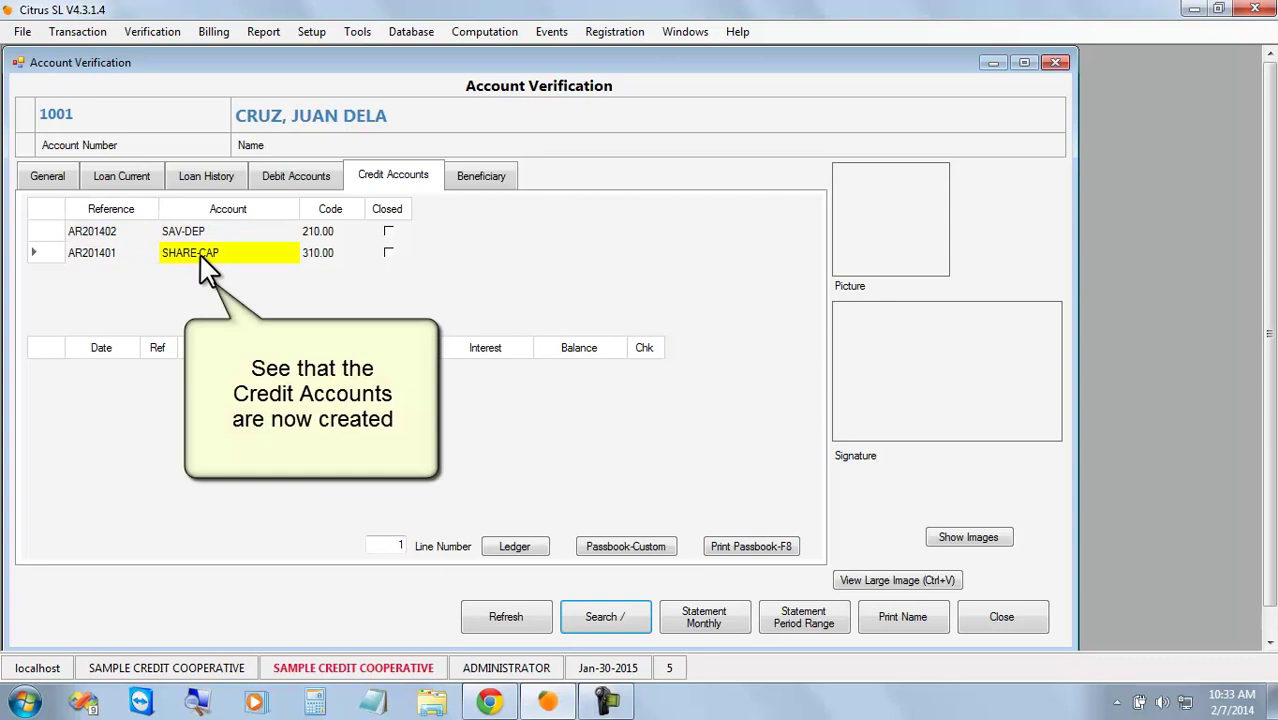
left_click(686, 31)
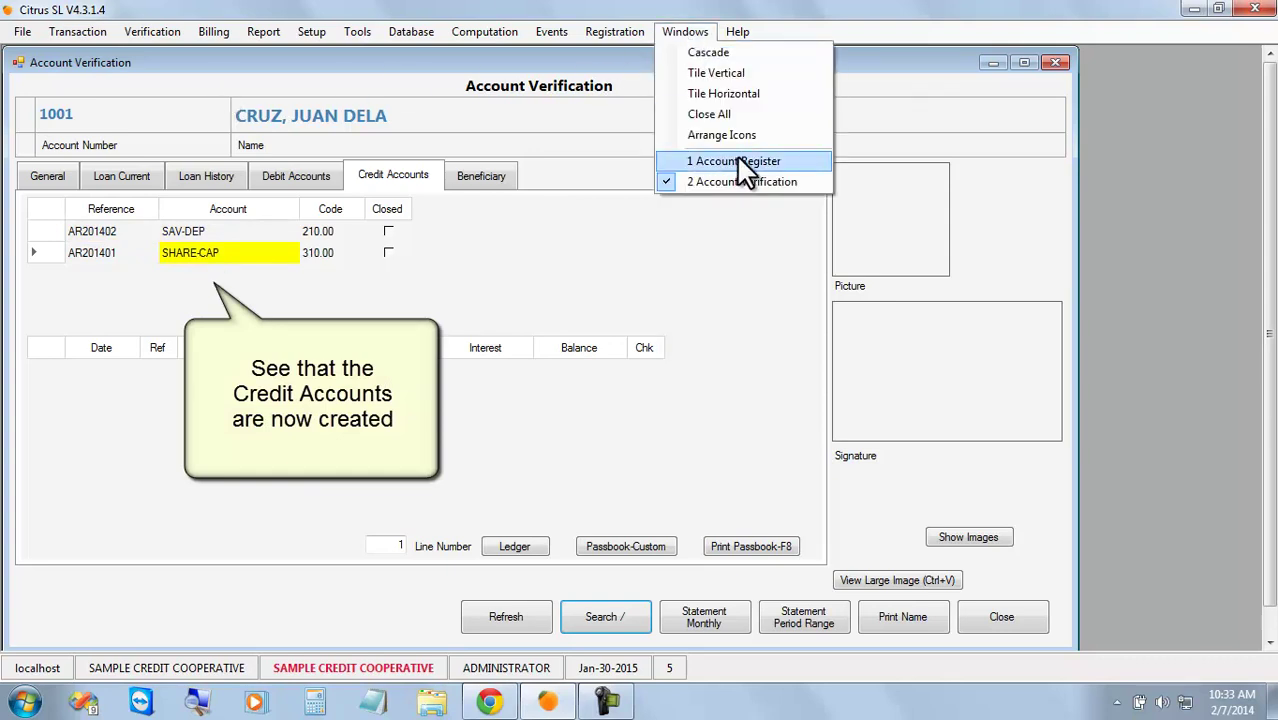
left_click(795, 160)
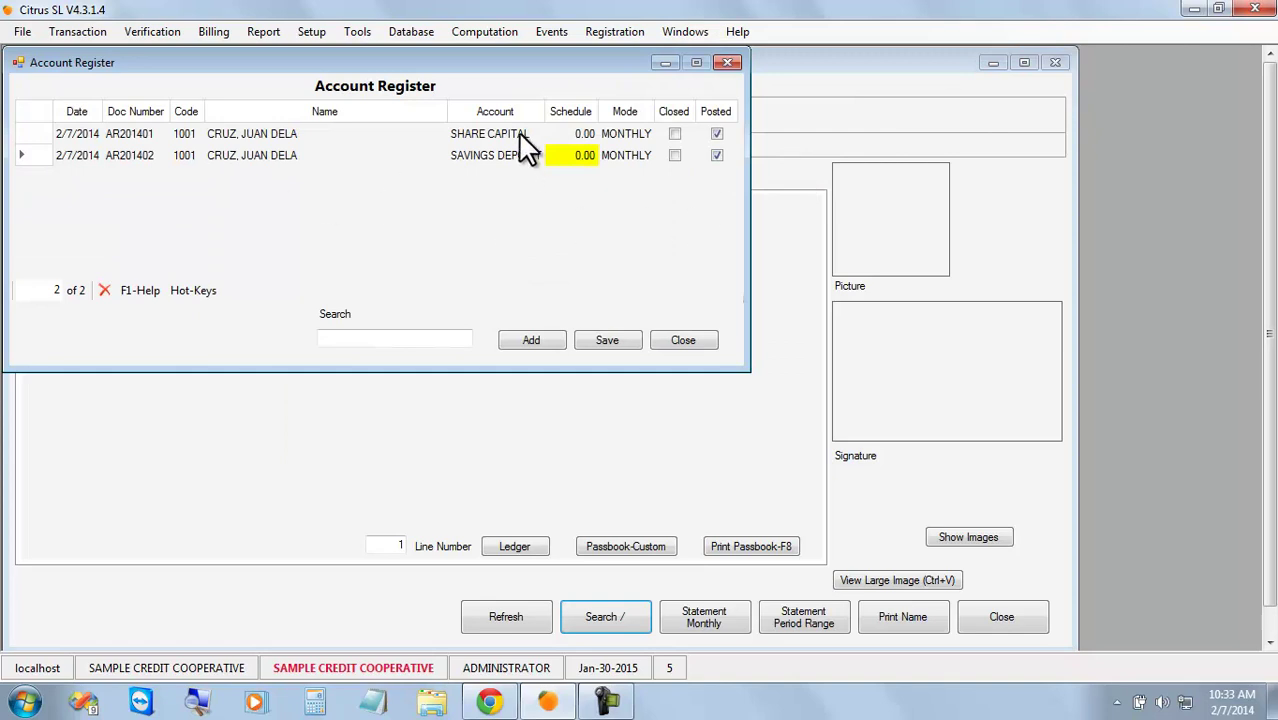
left_click(826, 105)
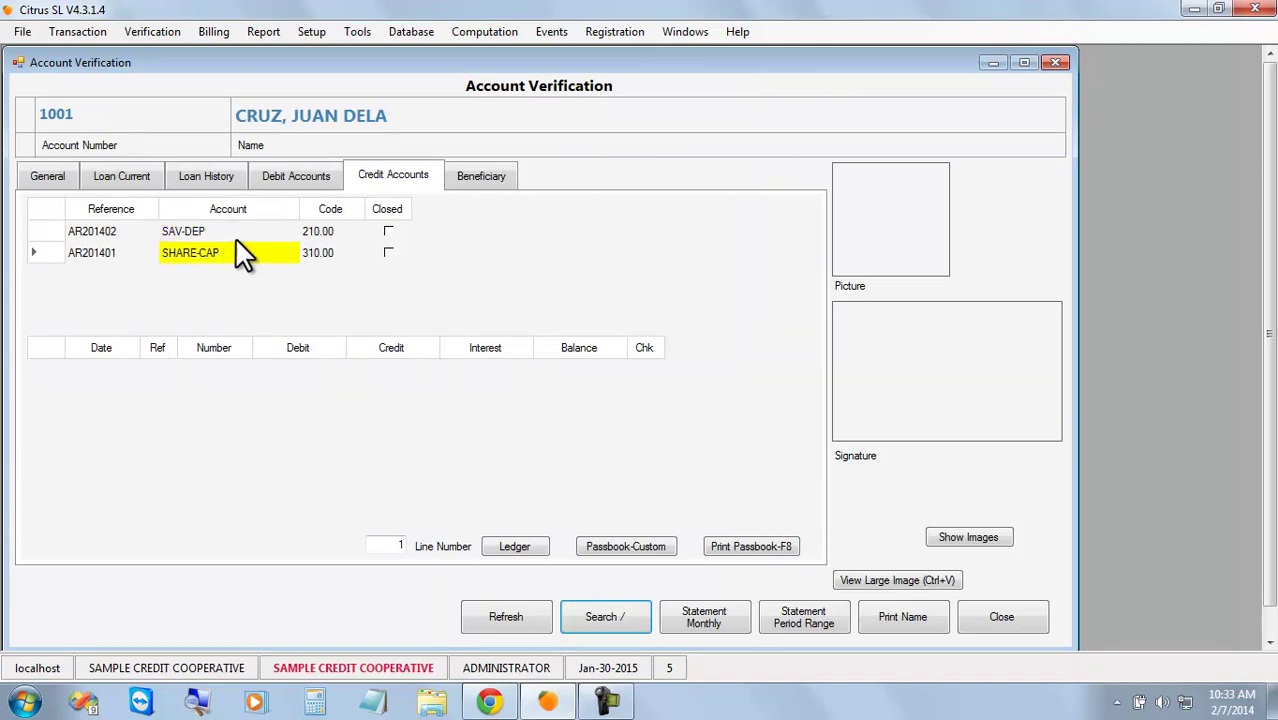
Register a TRADING RECEIVABLE account for client 1001 as AR201403 and close the register.
left_click(298, 190)
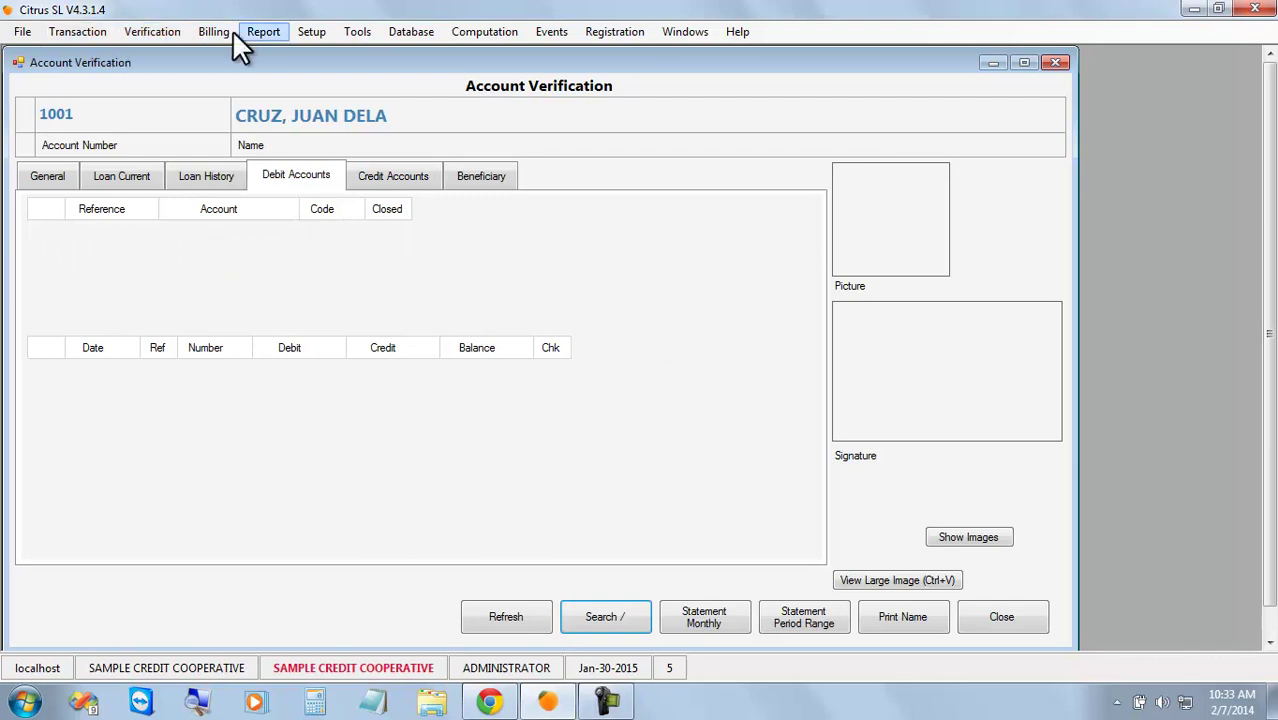
left_click(685, 30)
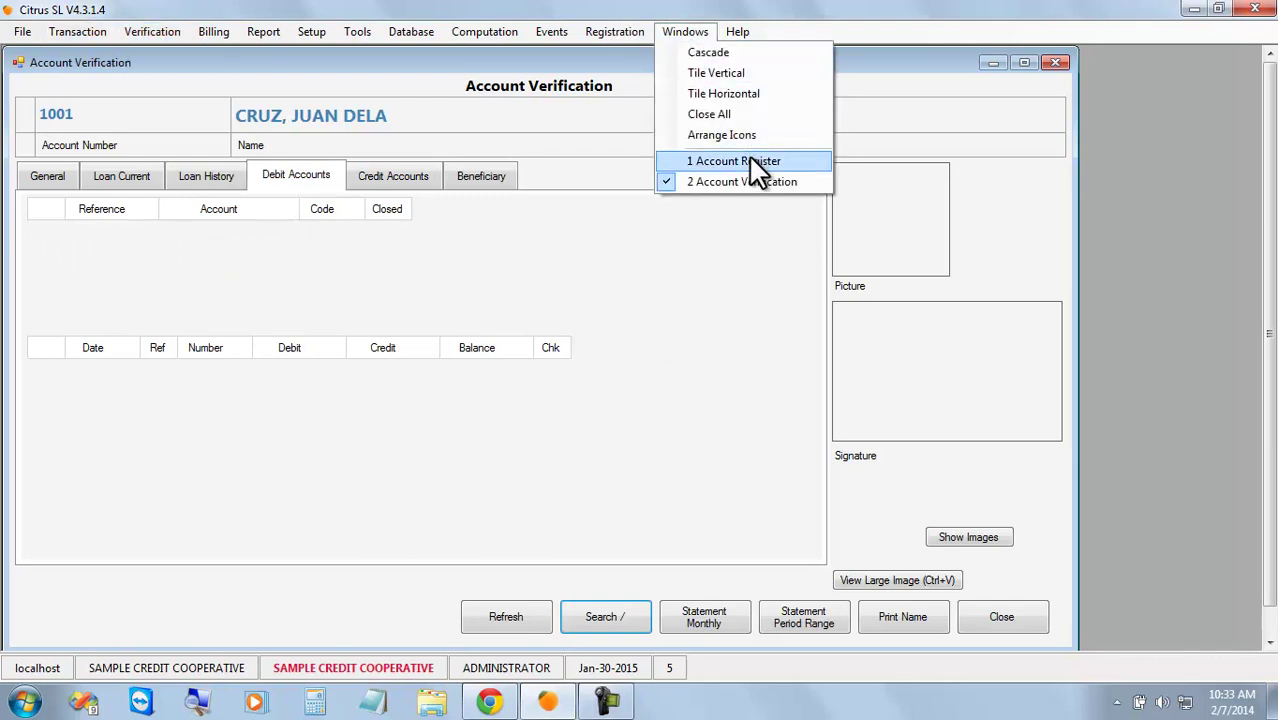
left_click(748, 158)
left_click(527, 341)
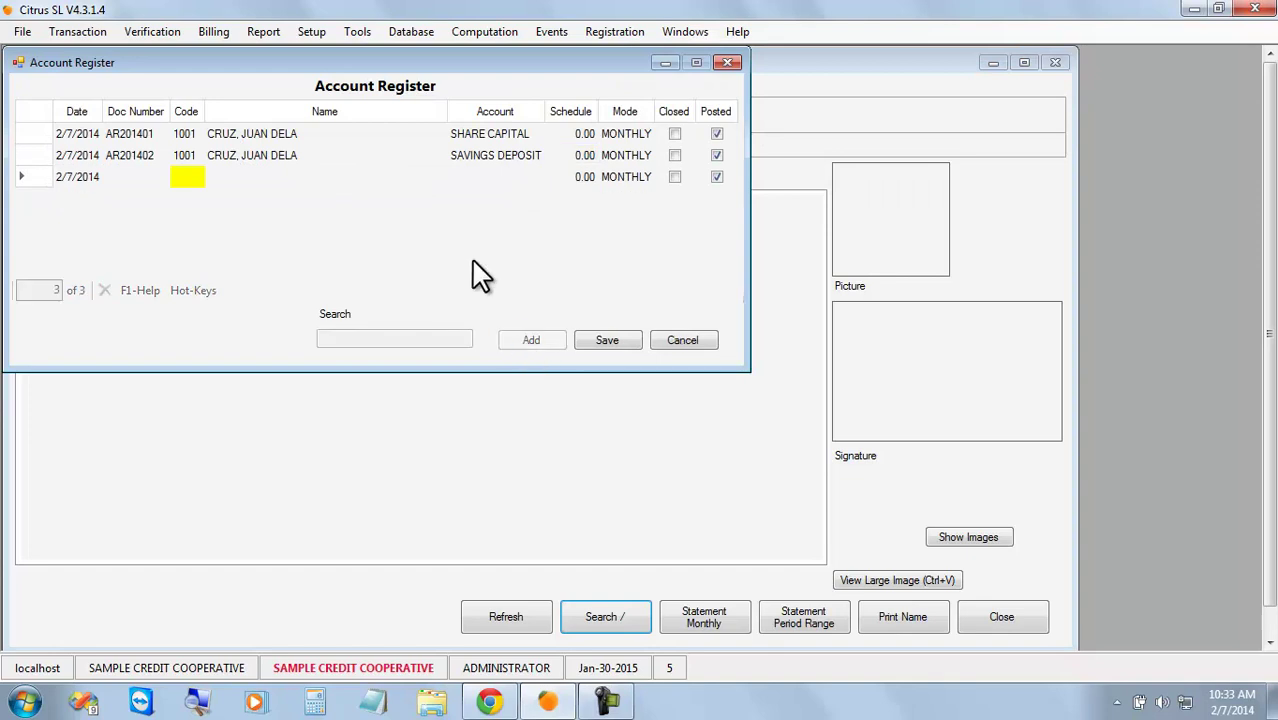
left_click(187, 176)
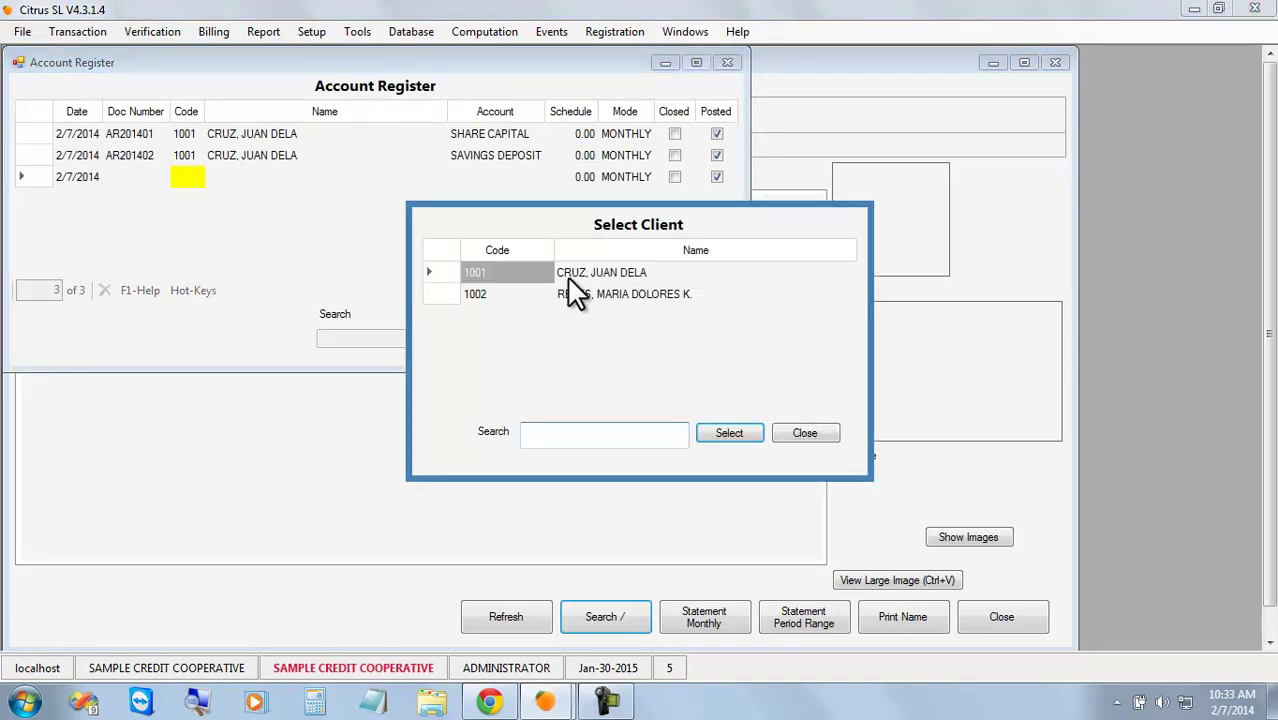
double_click(597, 289)
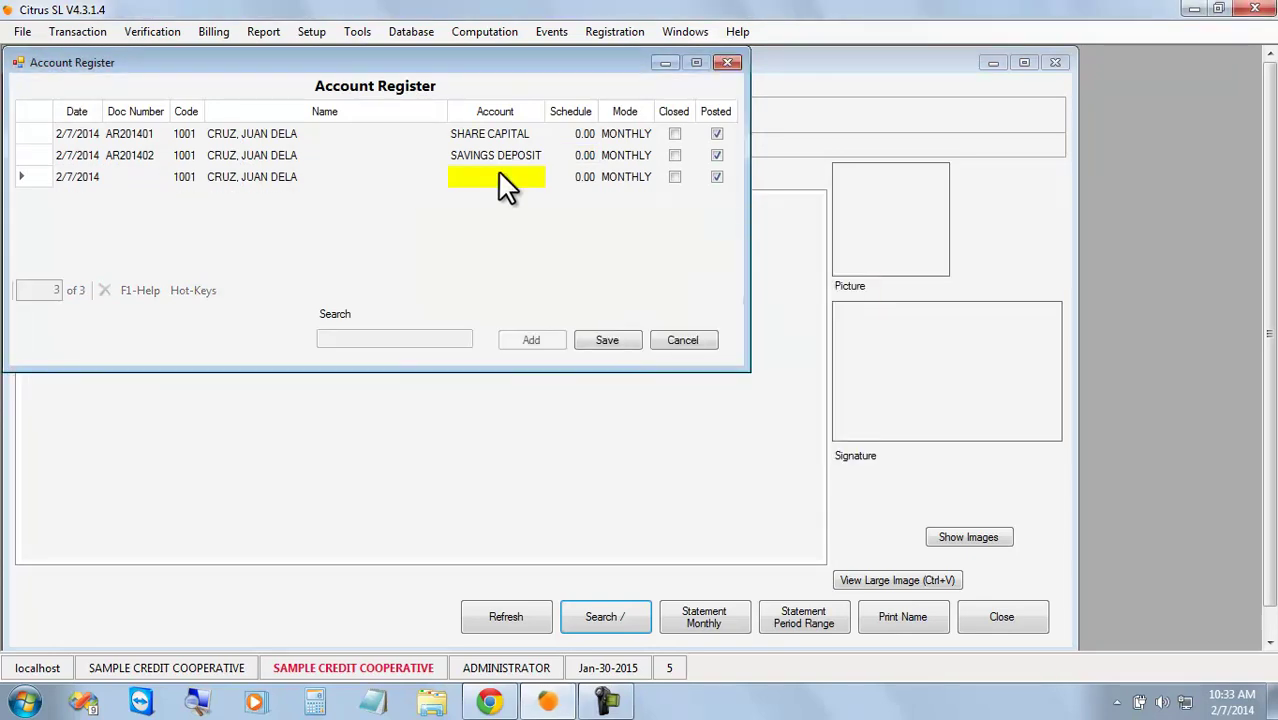
left_click(497, 176)
left_click(560, 292)
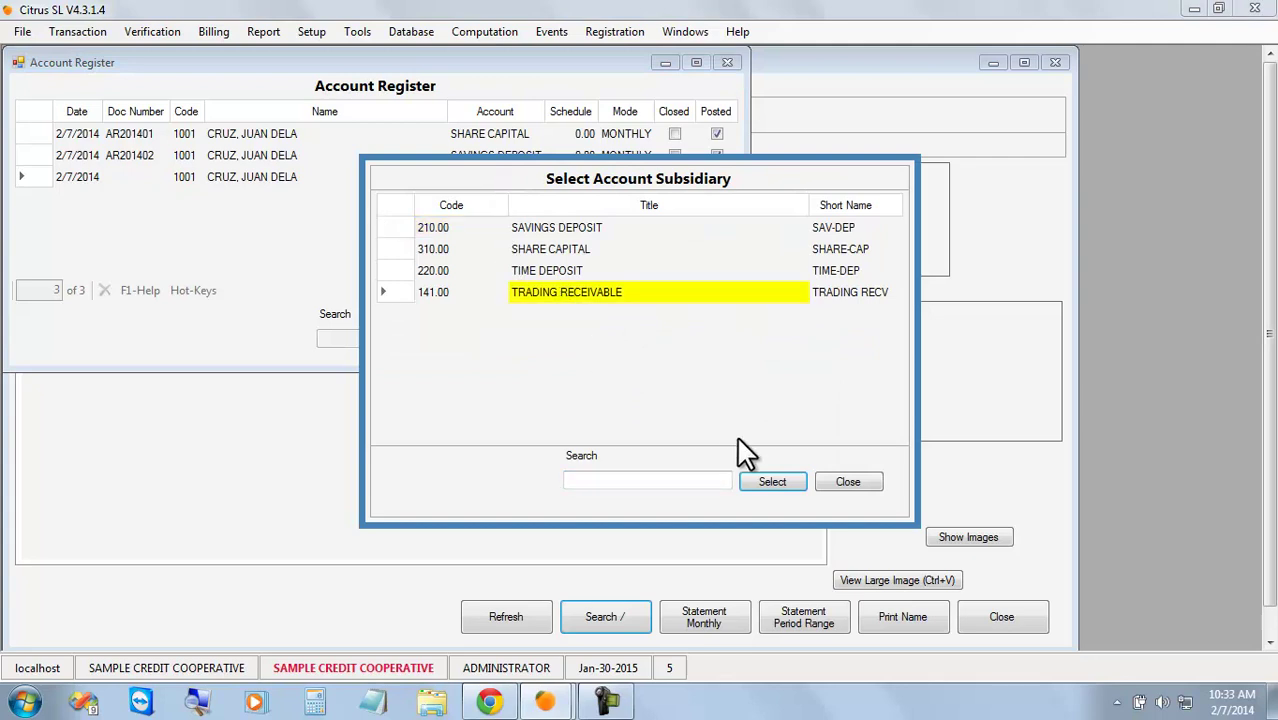
left_click(772, 482)
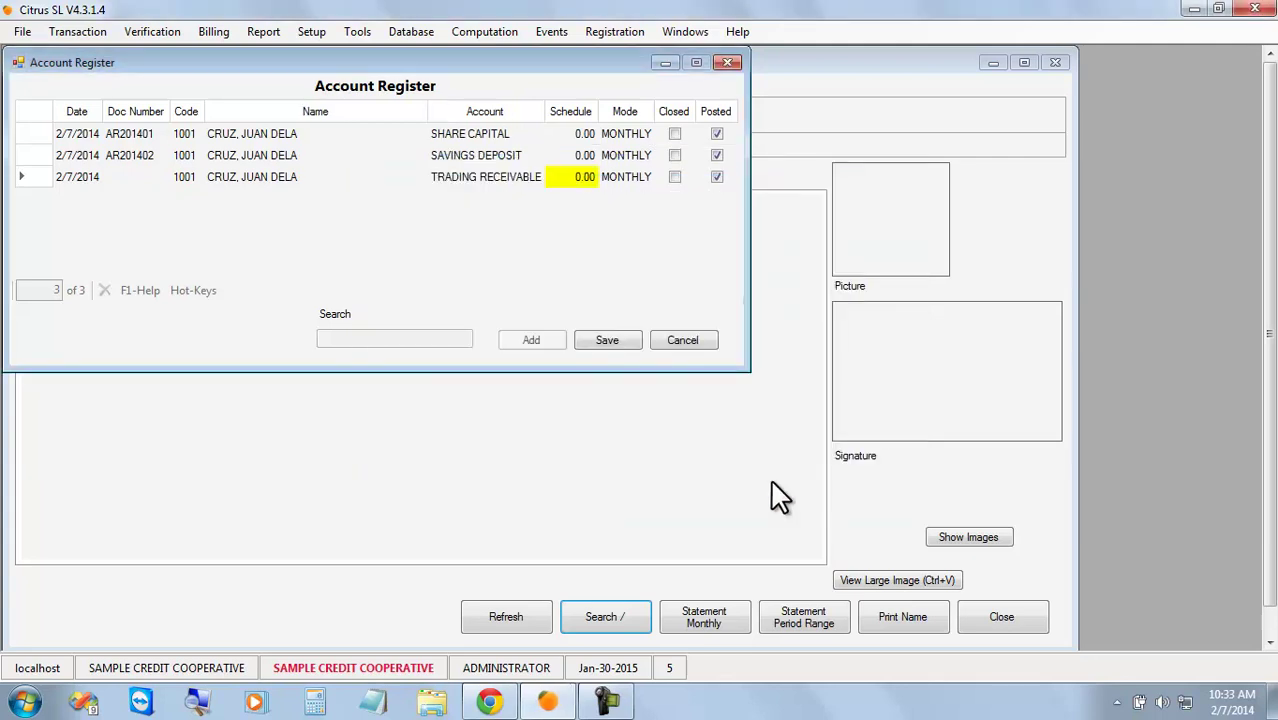
left_click(614, 342)
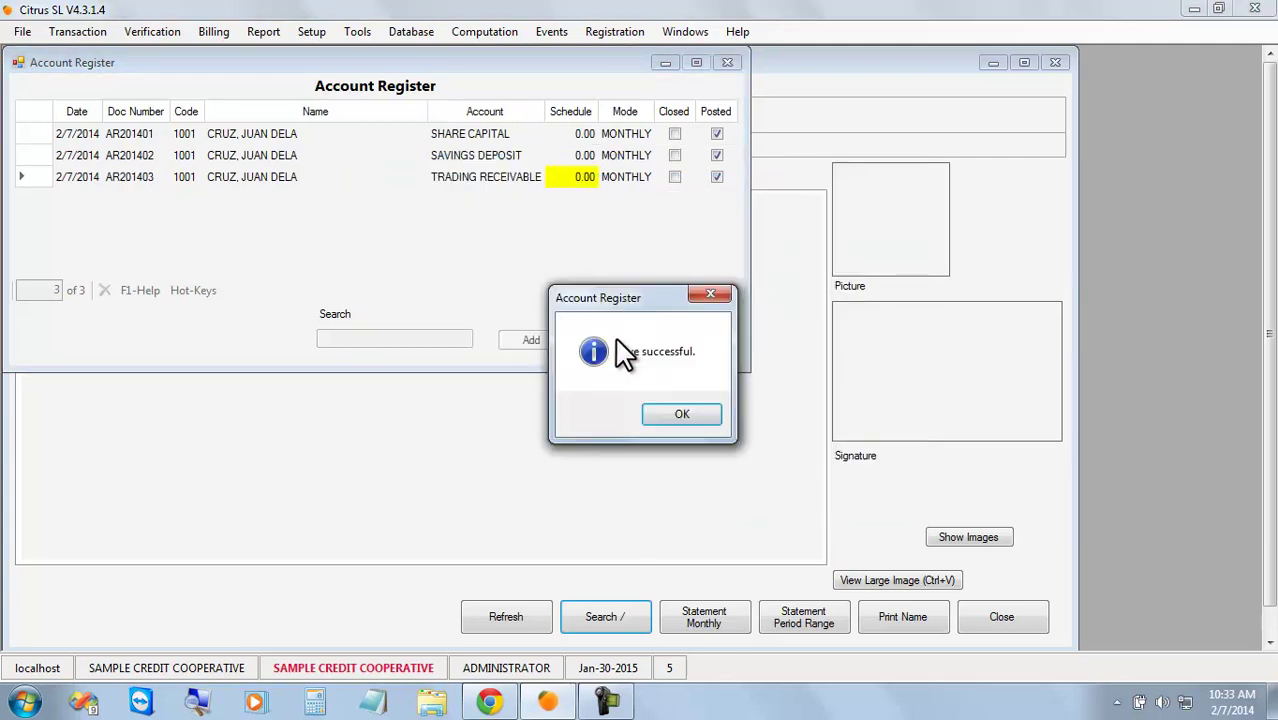
left_click(680, 416)
key("Escape")
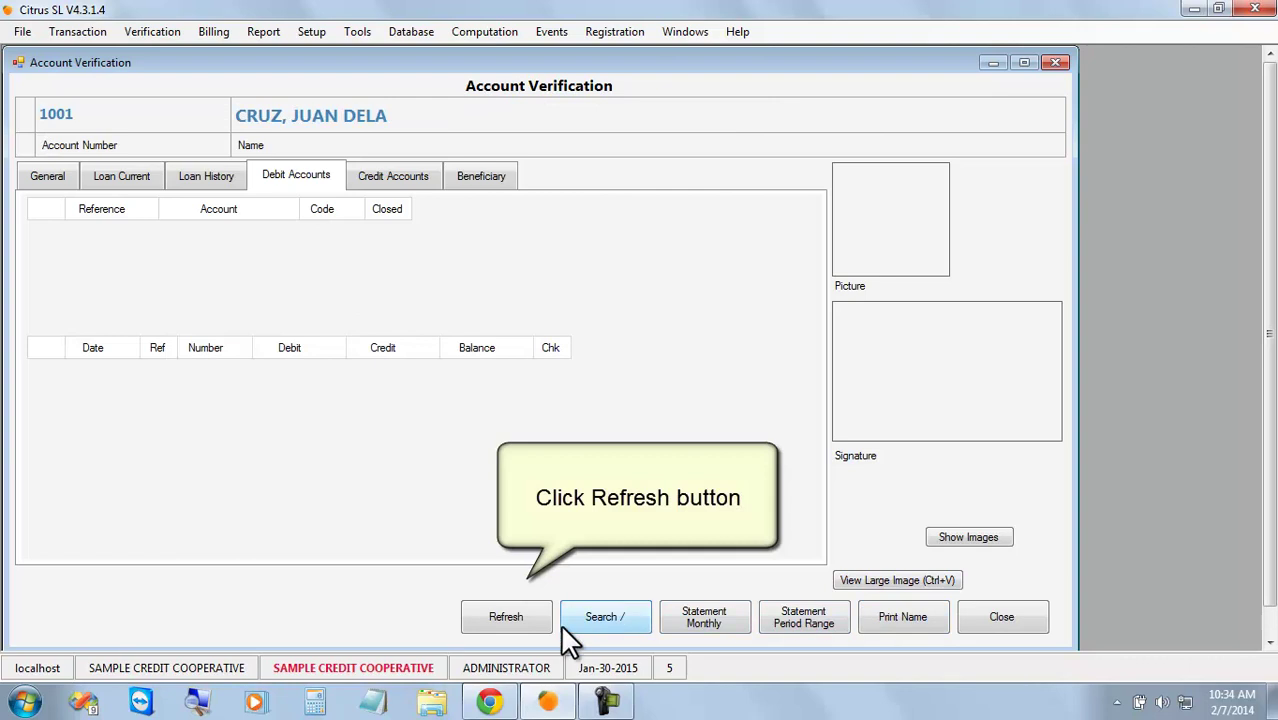
Refresh Account Verification and select client 1001's TRADING RECV debit account.
left_click(527, 617)
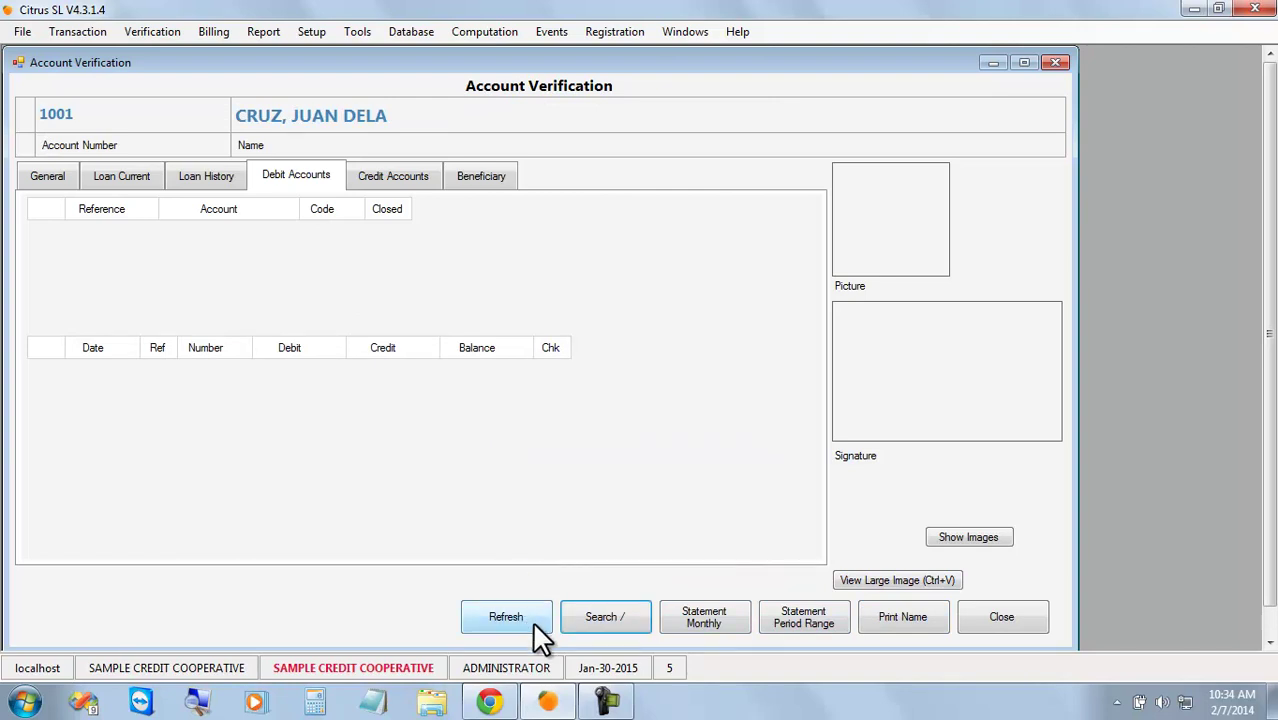
left_click(533, 624)
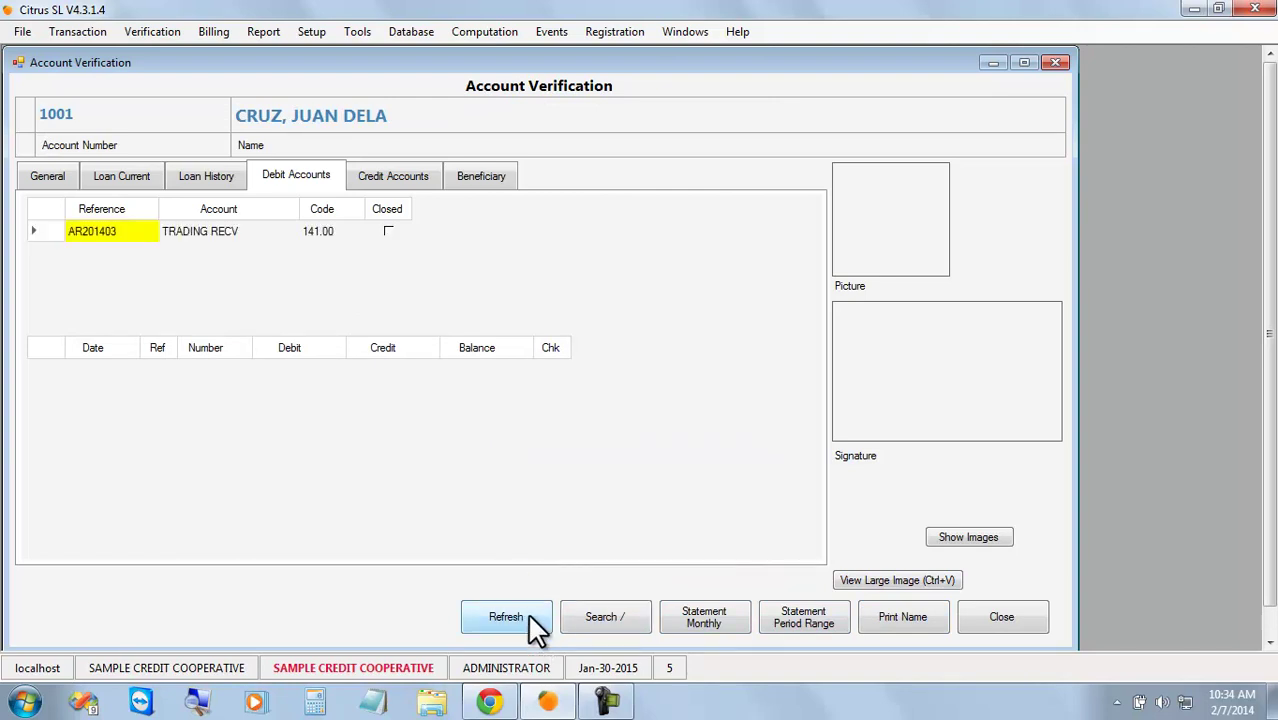
left_click(397, 180)
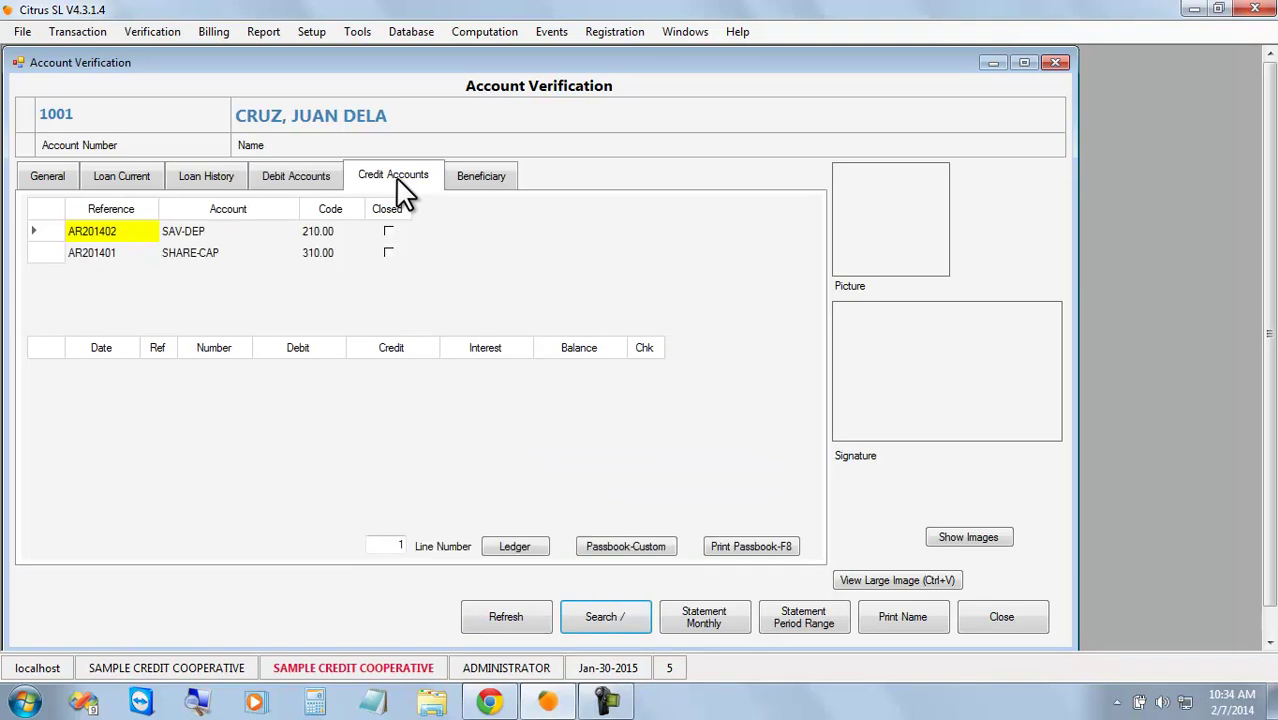
left_click(296, 175)
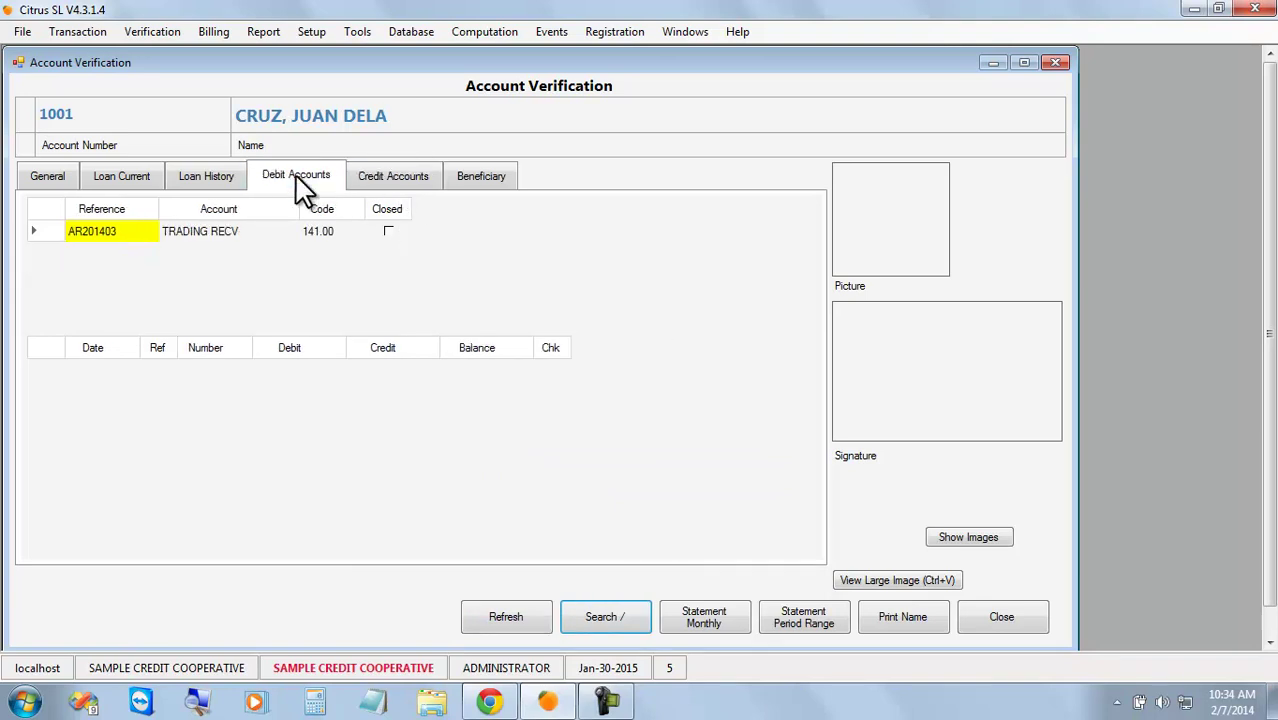
left_click(207, 232)
Cross-check register entries AR201402 and AR201403, then return to the current loans view.
left_click(667, 31)
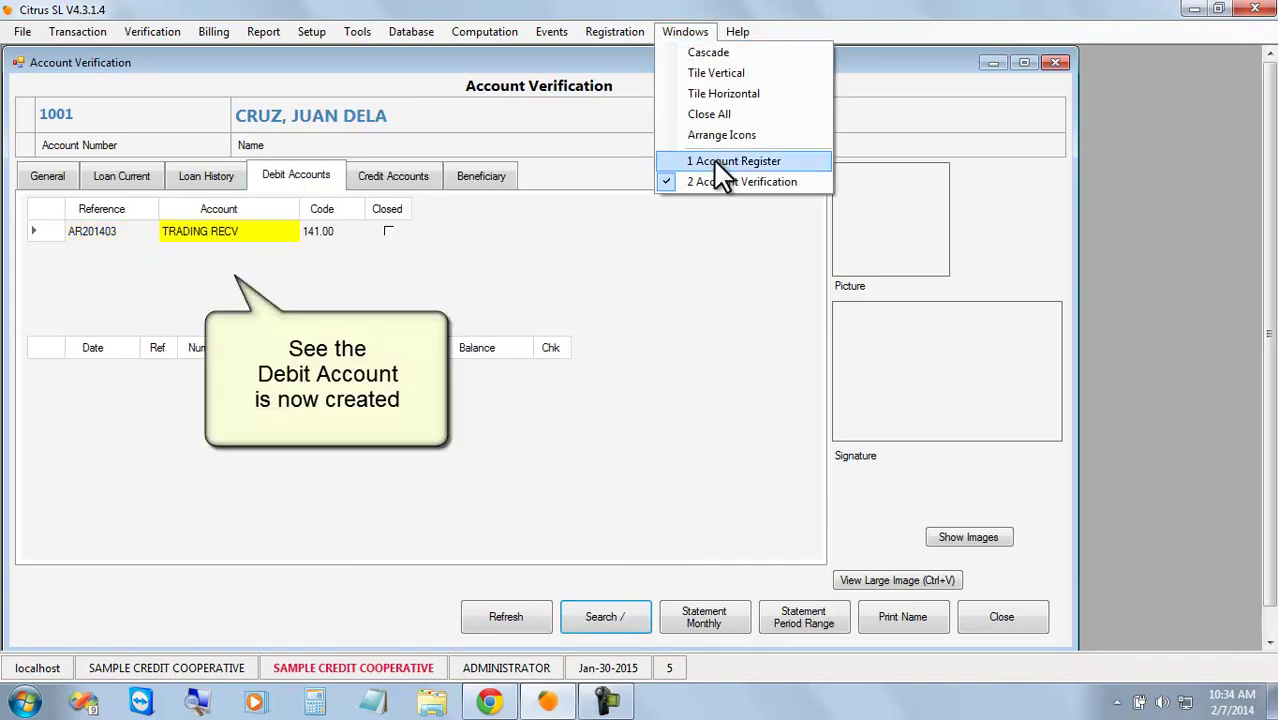
left_click(719, 164)
left_click(137, 157)
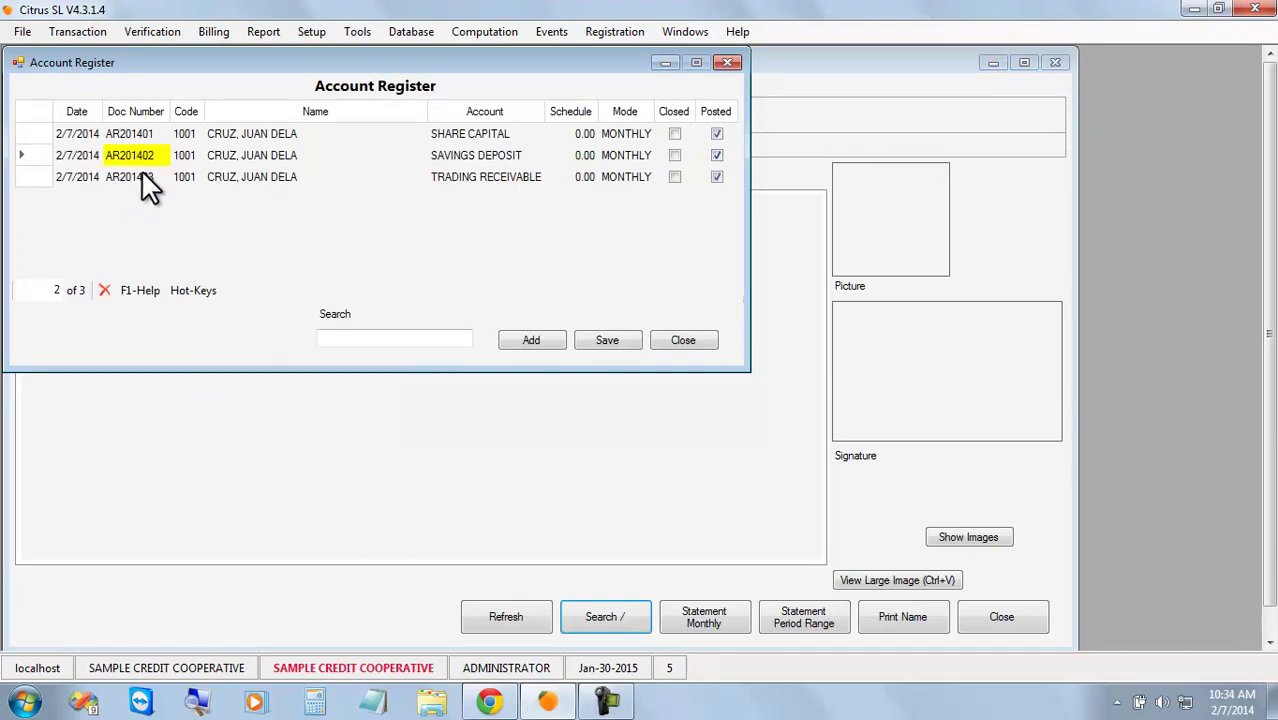
left_click(141, 174)
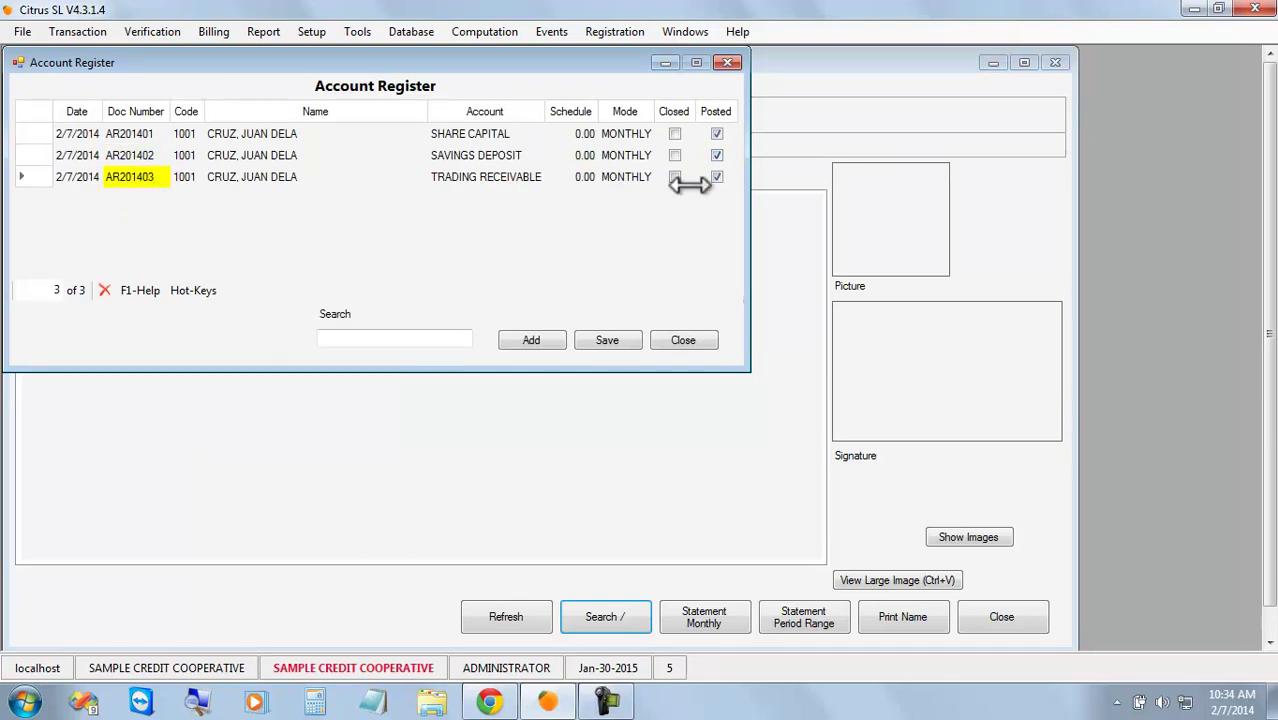
left_click(838, 105)
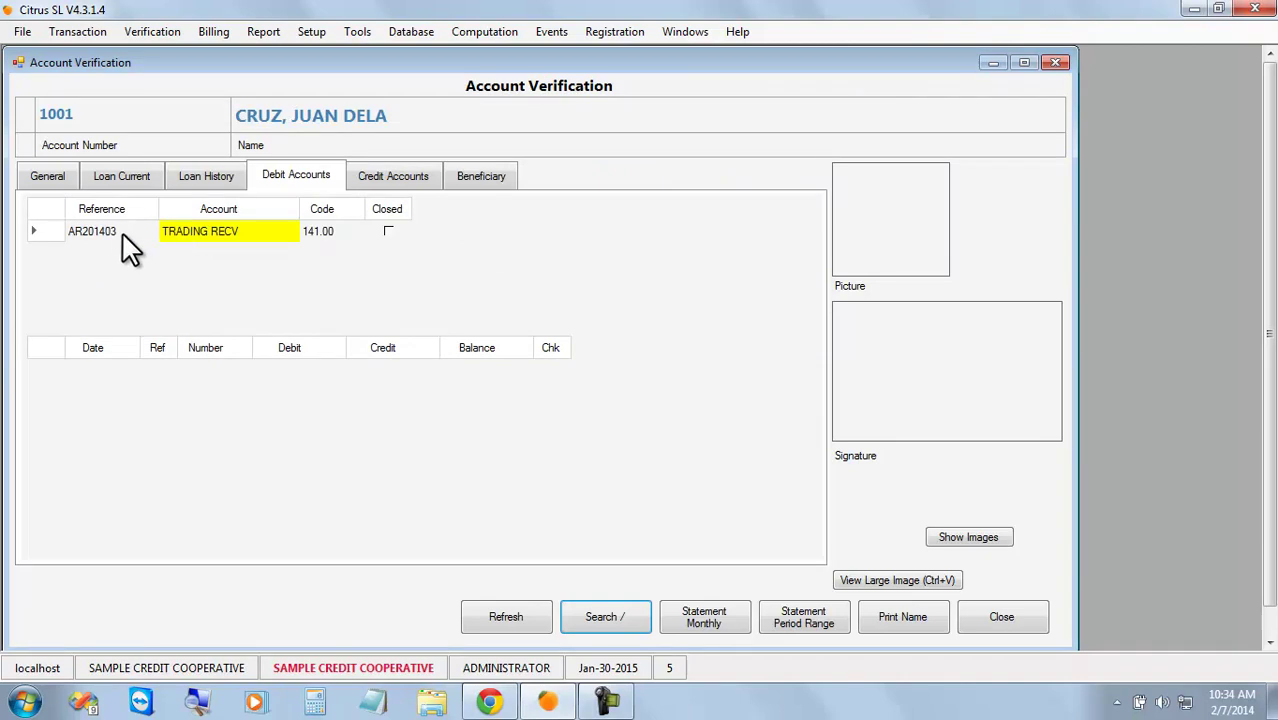
left_click(121, 175)
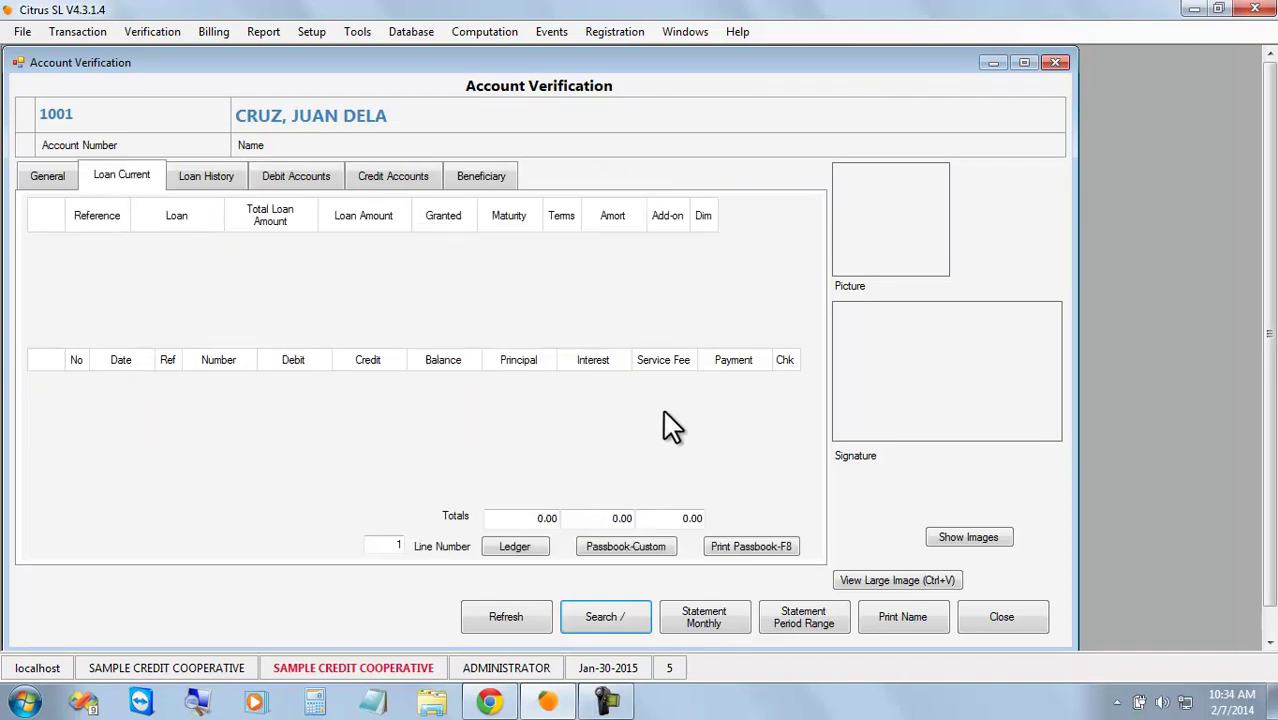
Register a SHARE CAPITAL account for client 1002 as AR201404.
left_click(1005, 614)
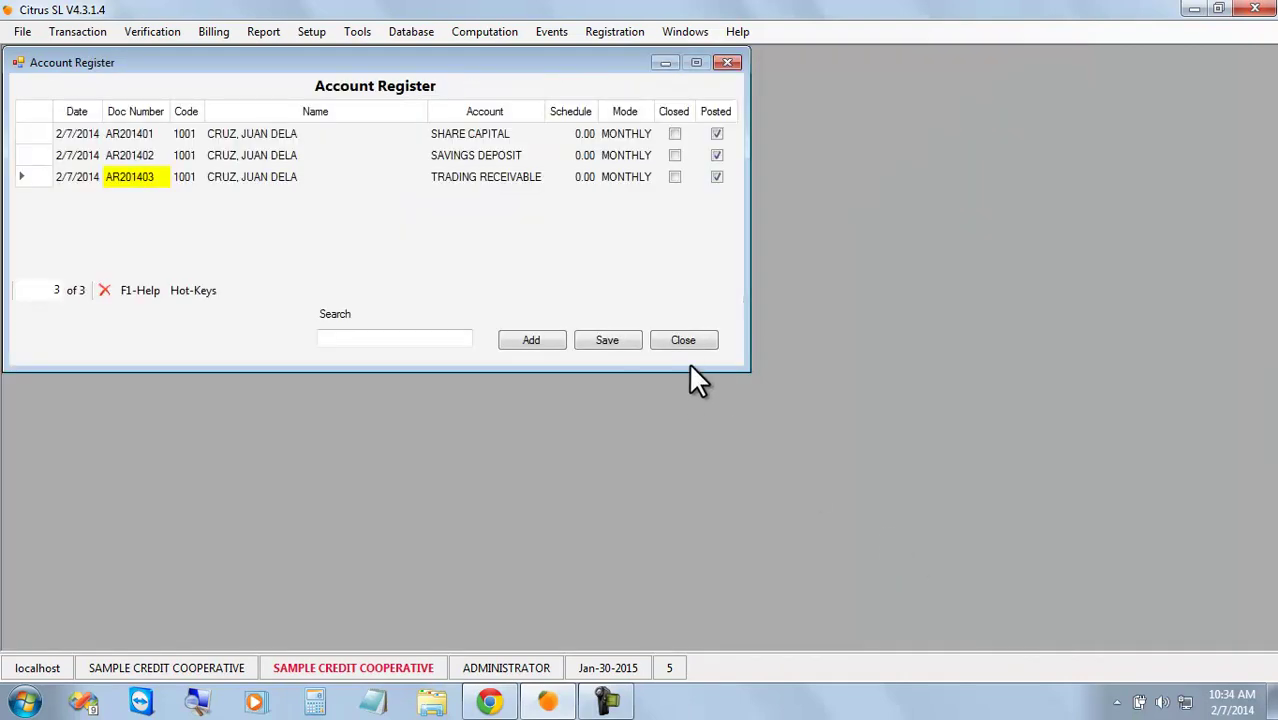
left_click(546, 338)
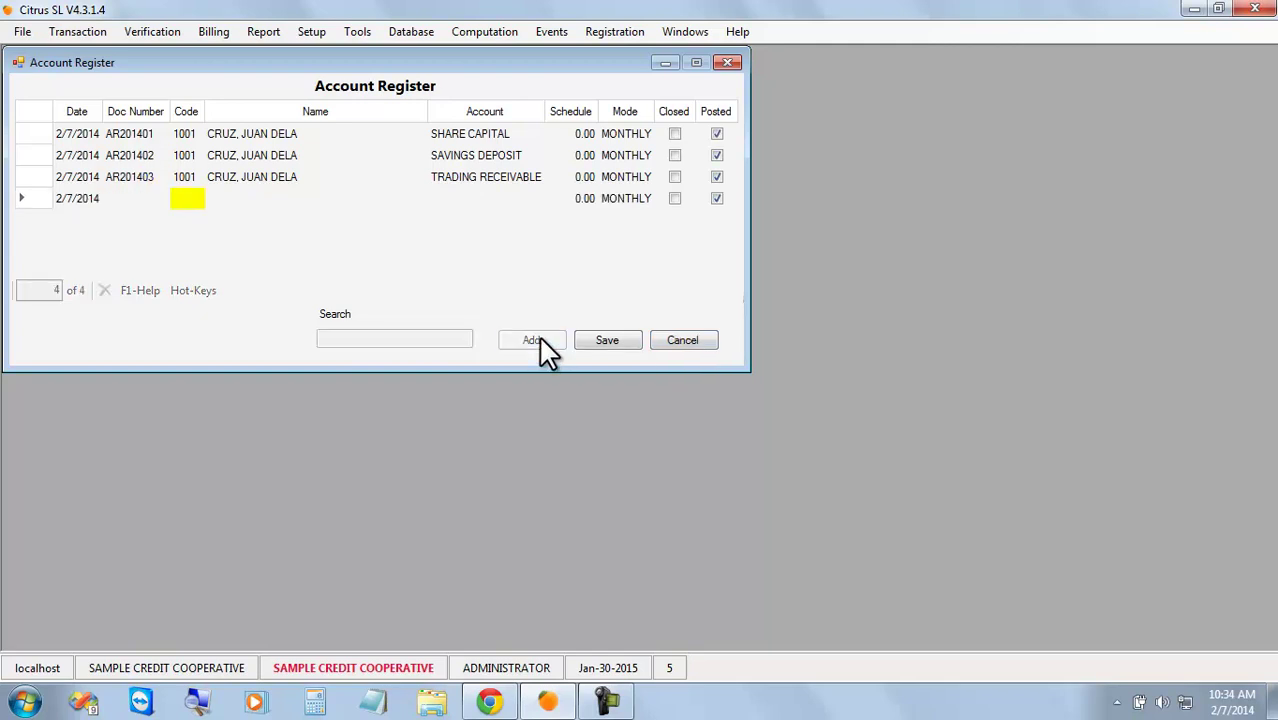
left_click(198, 203)
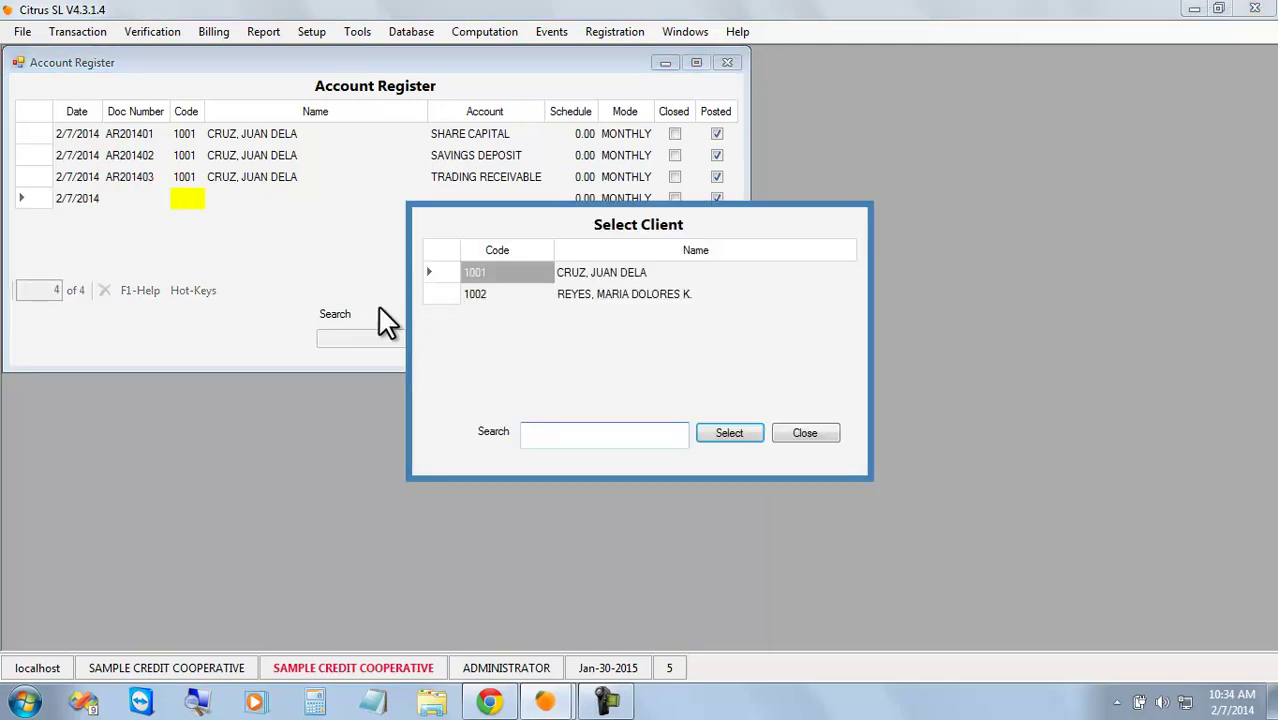
double_click(603, 294)
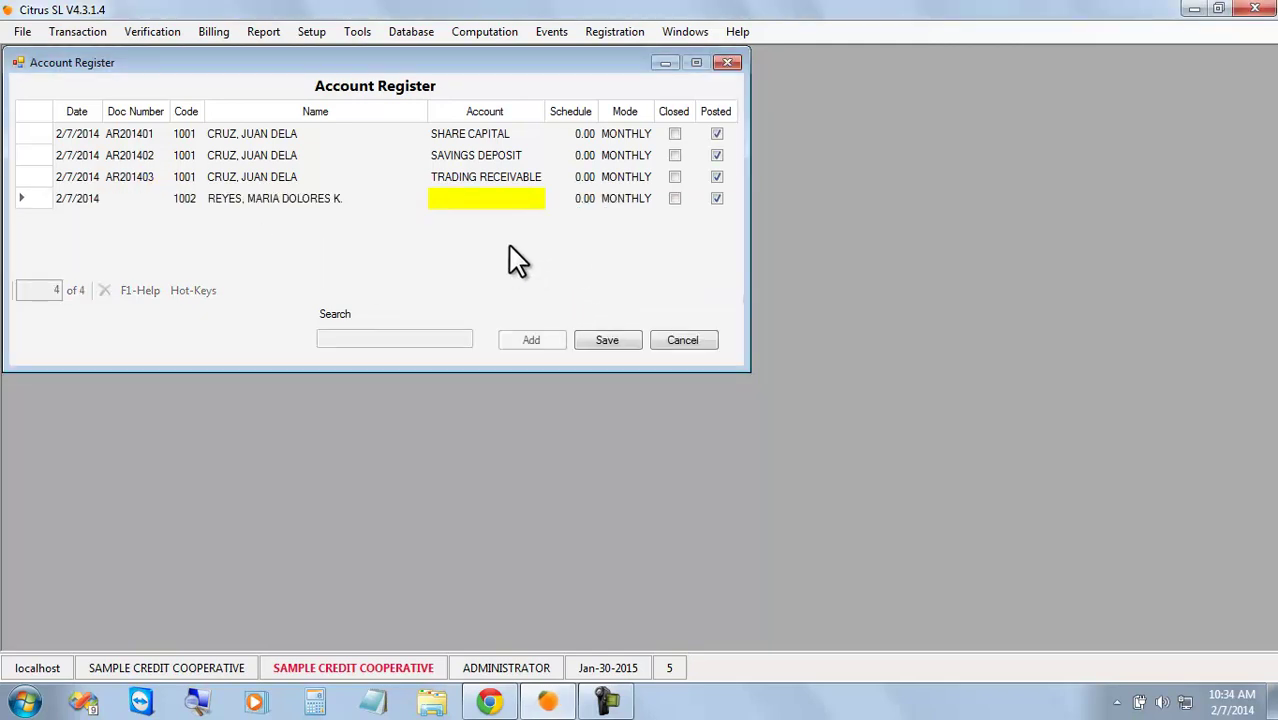
left_click(497, 215)
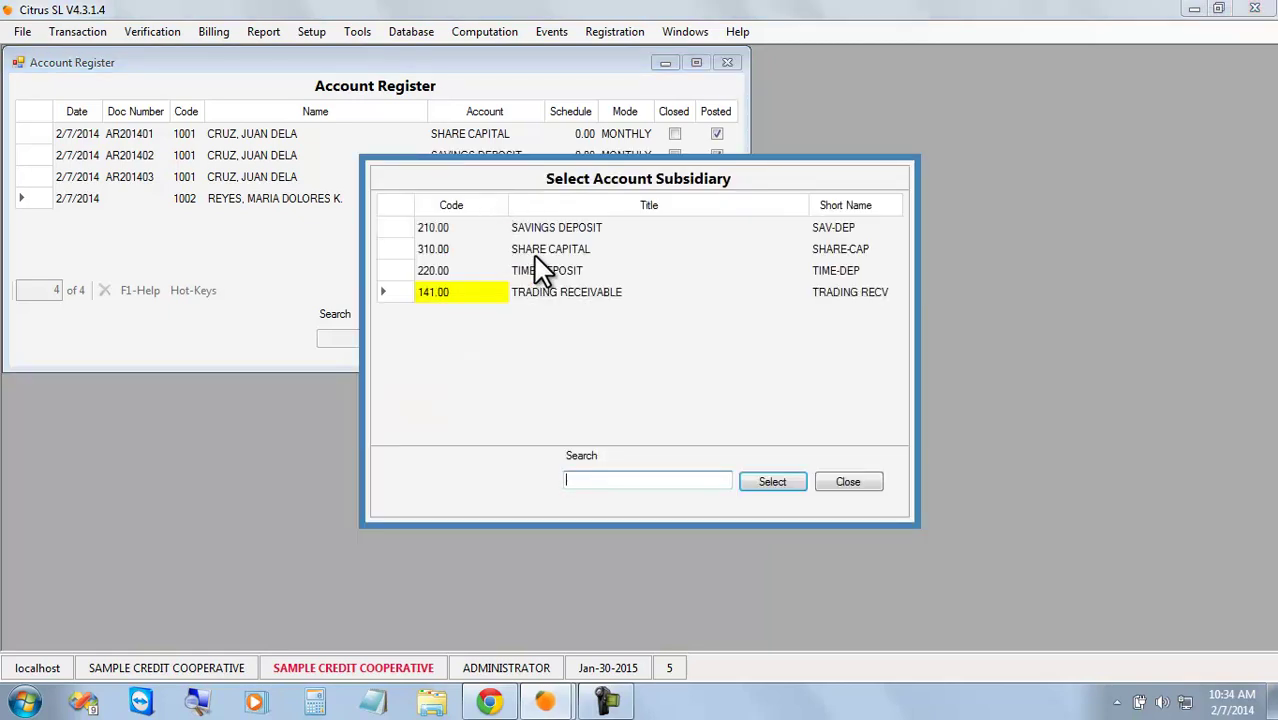
double_click(533, 256)
left_click(603, 341)
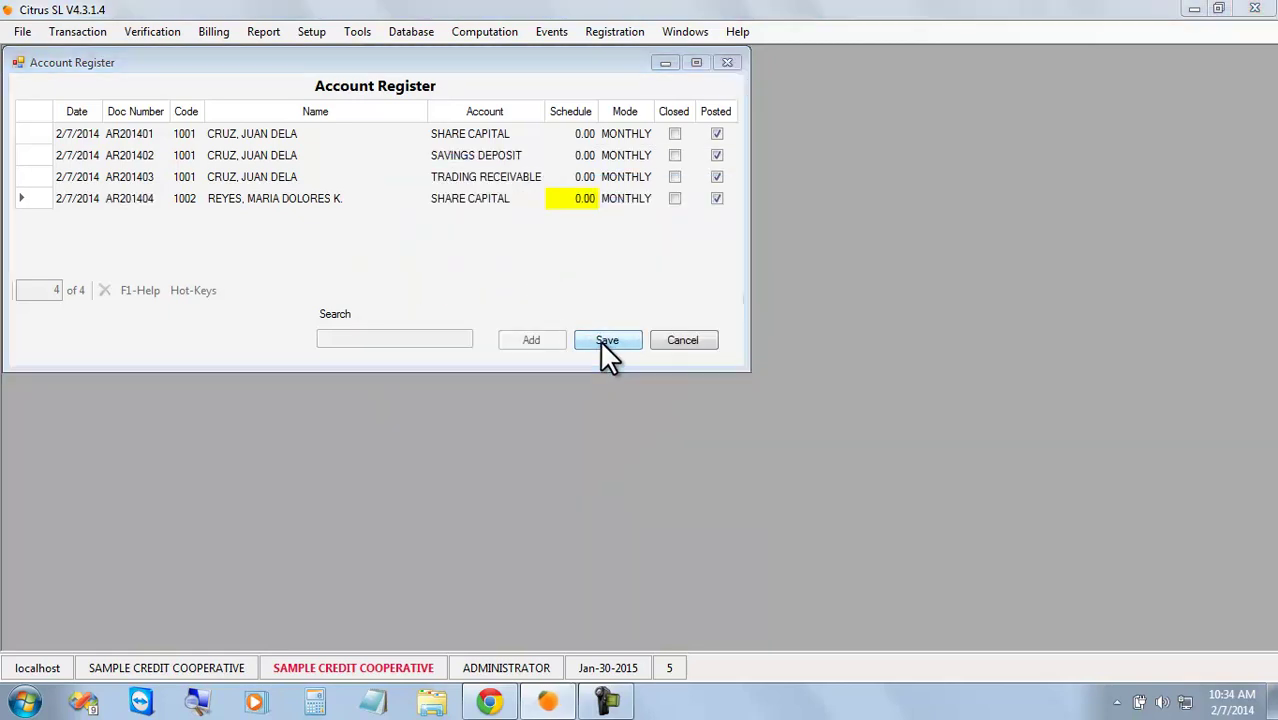
left_click(679, 414)
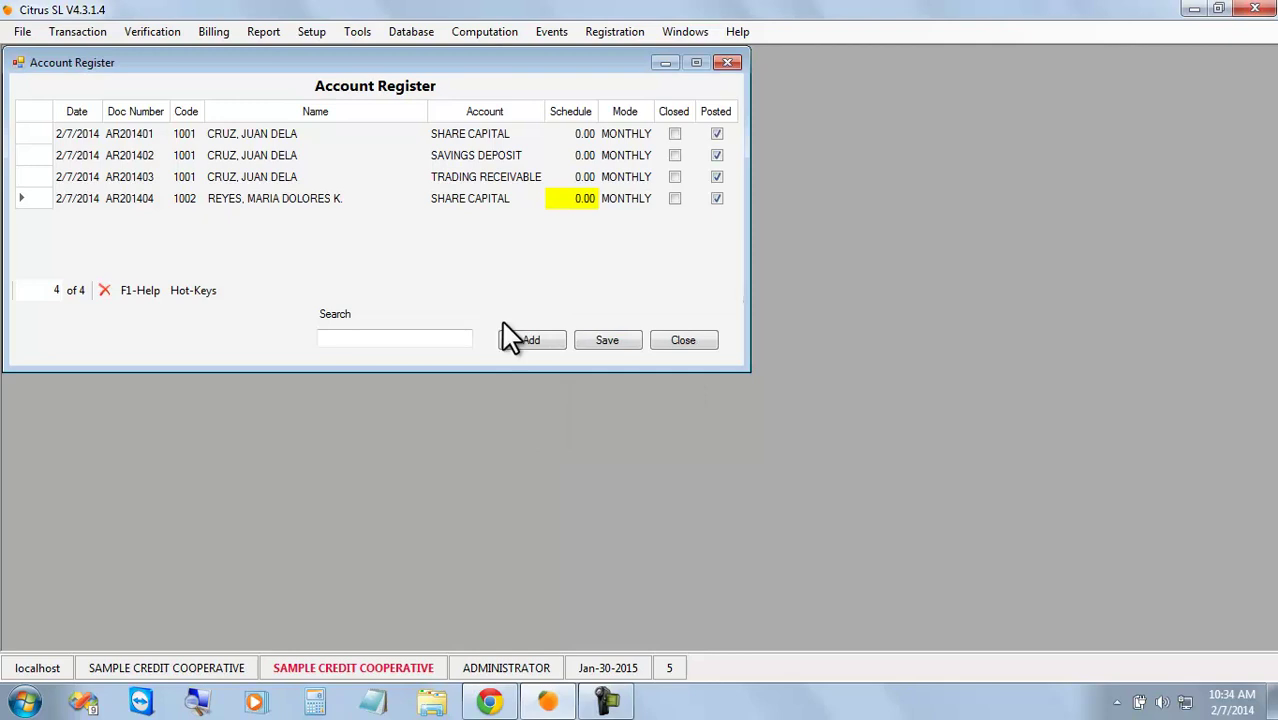
Register a SAVINGS DEPOSIT account for client 1002 as AR201405.
left_click(535, 339)
left_click(187, 216)
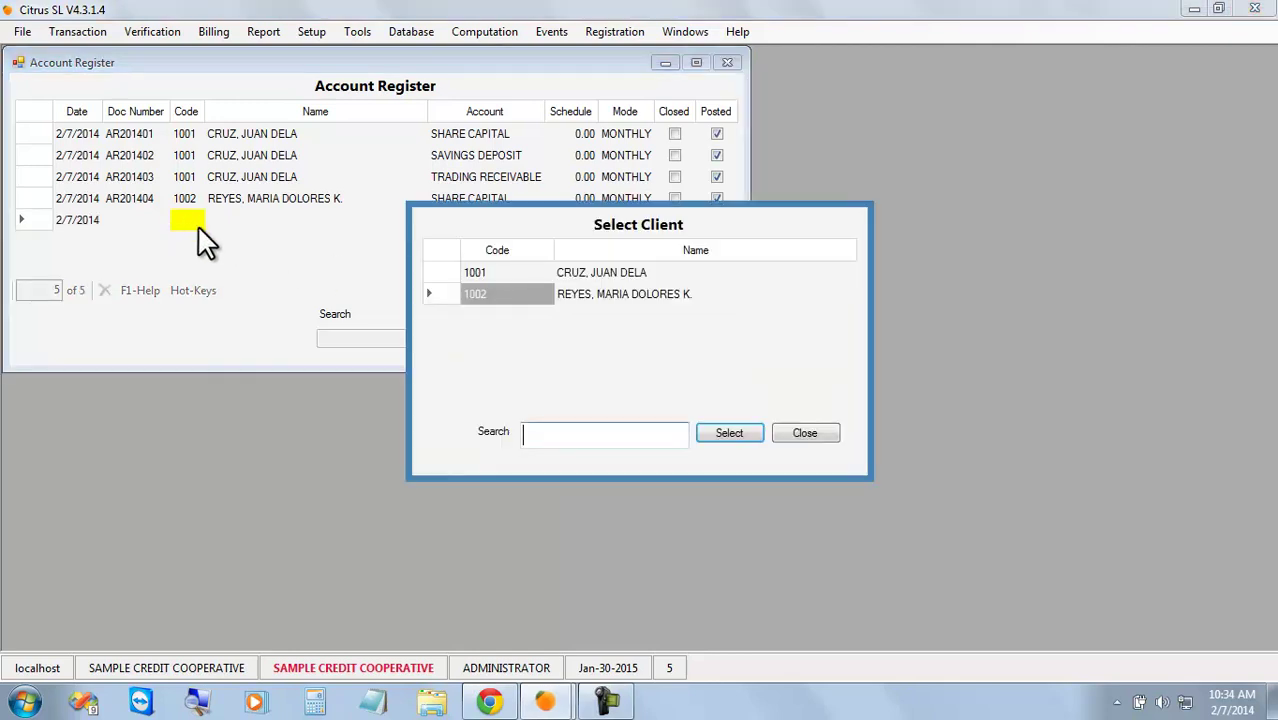
double_click(588, 297)
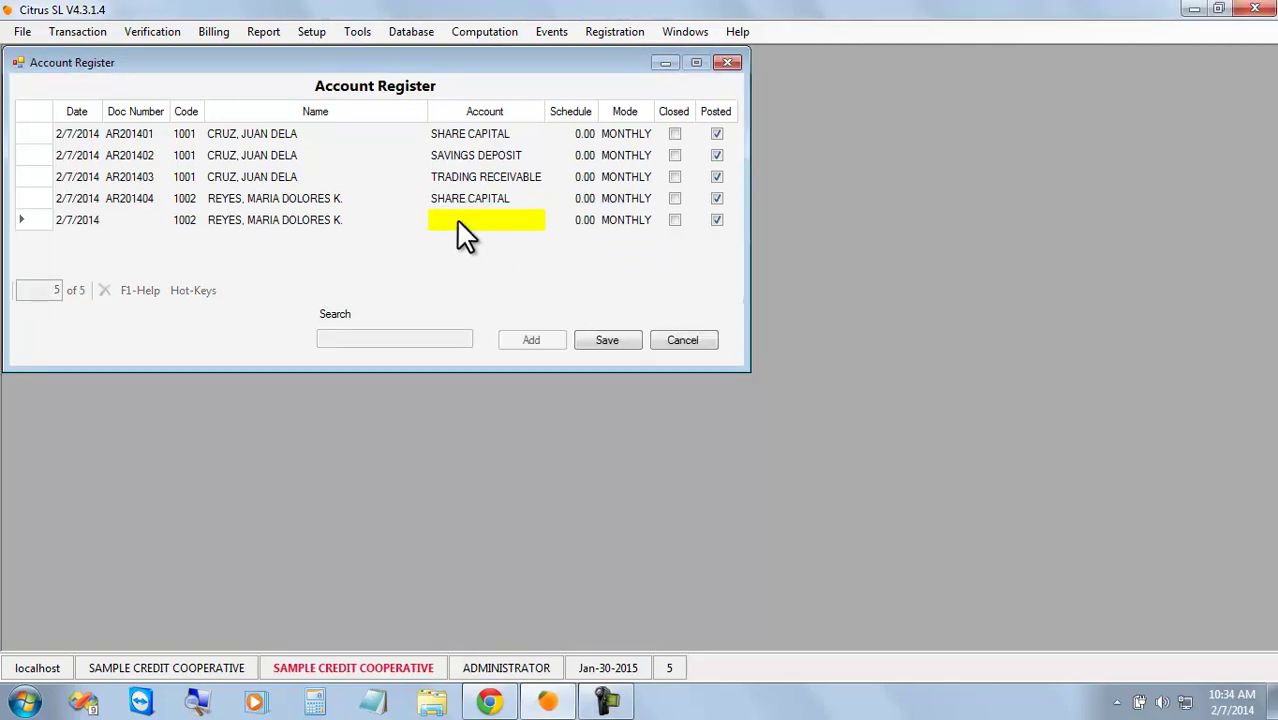
left_click(456, 220)
double_click(563, 228)
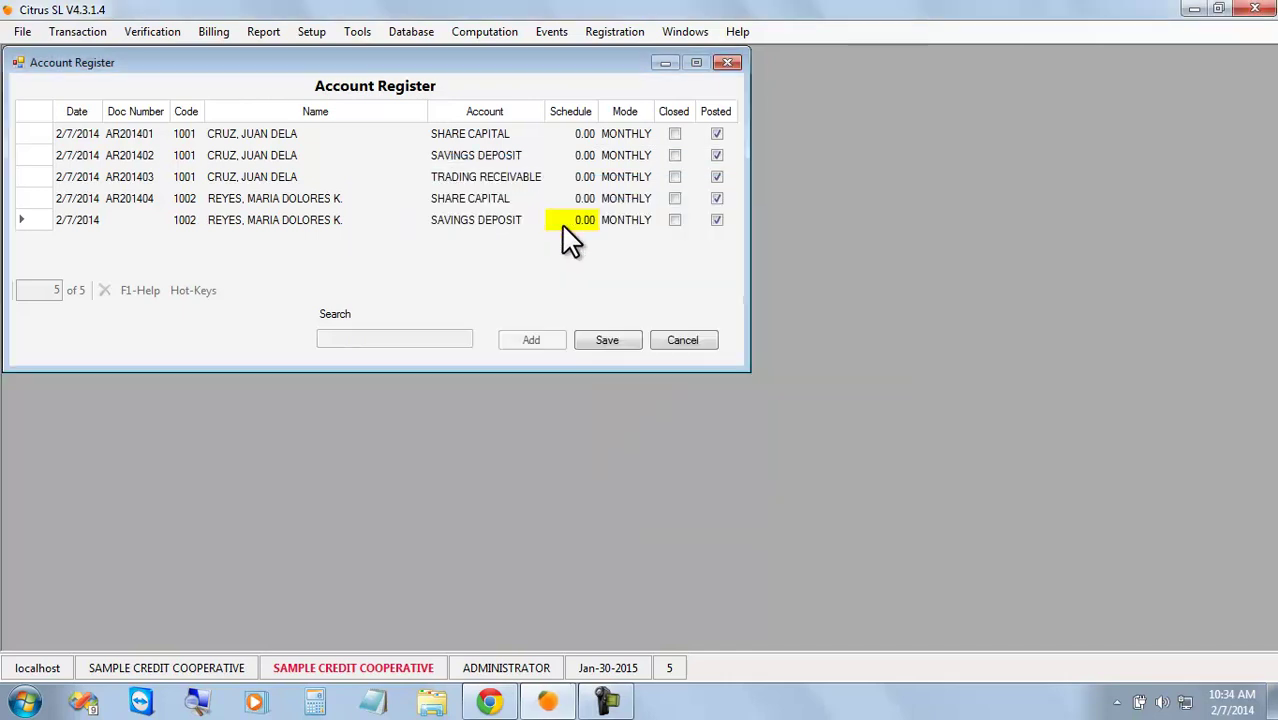
left_click(606, 340)
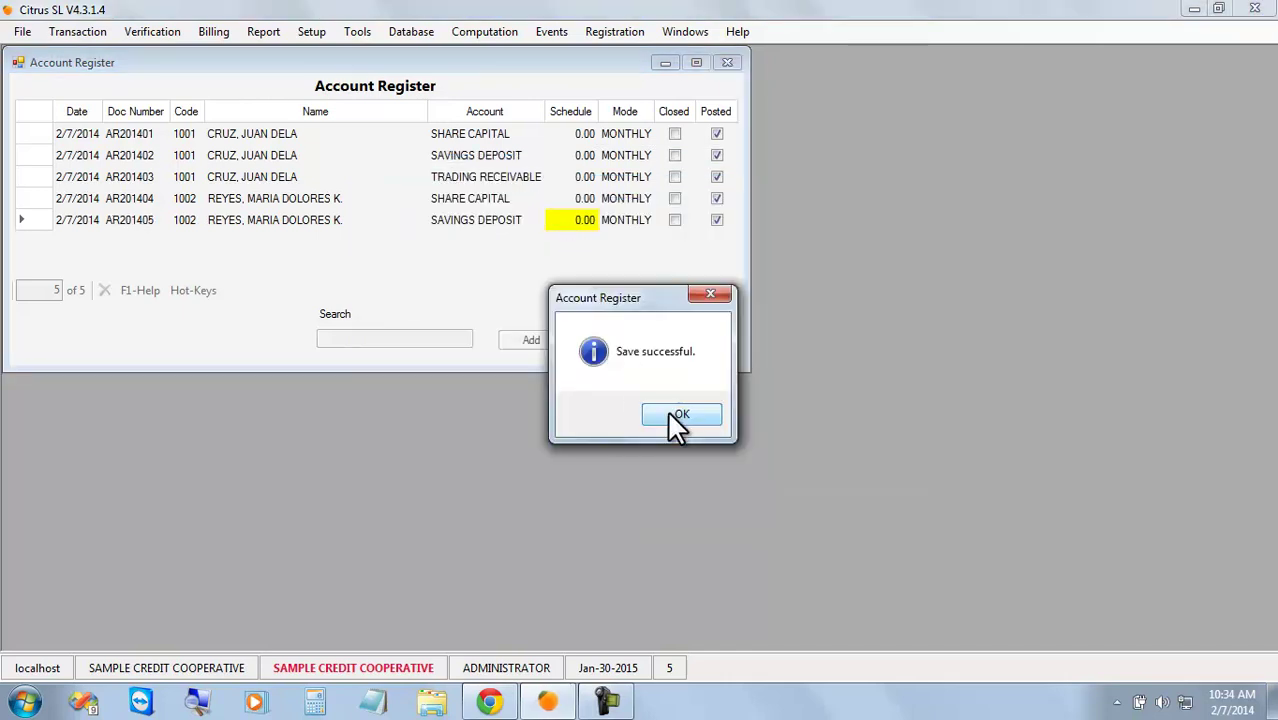
left_click(676, 414)
Register a TIME DEPOSIT account for client 1002 as AR201406 and close the register.
left_click(531, 340)
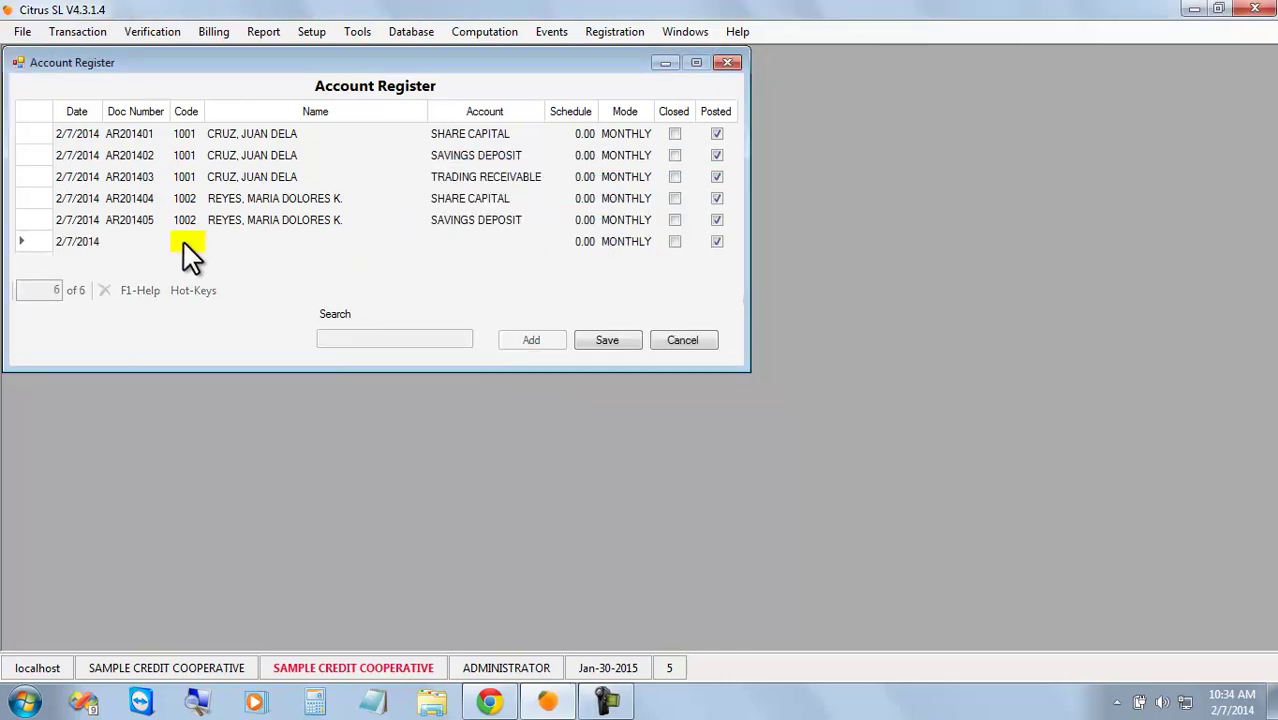
left_click(186, 243)
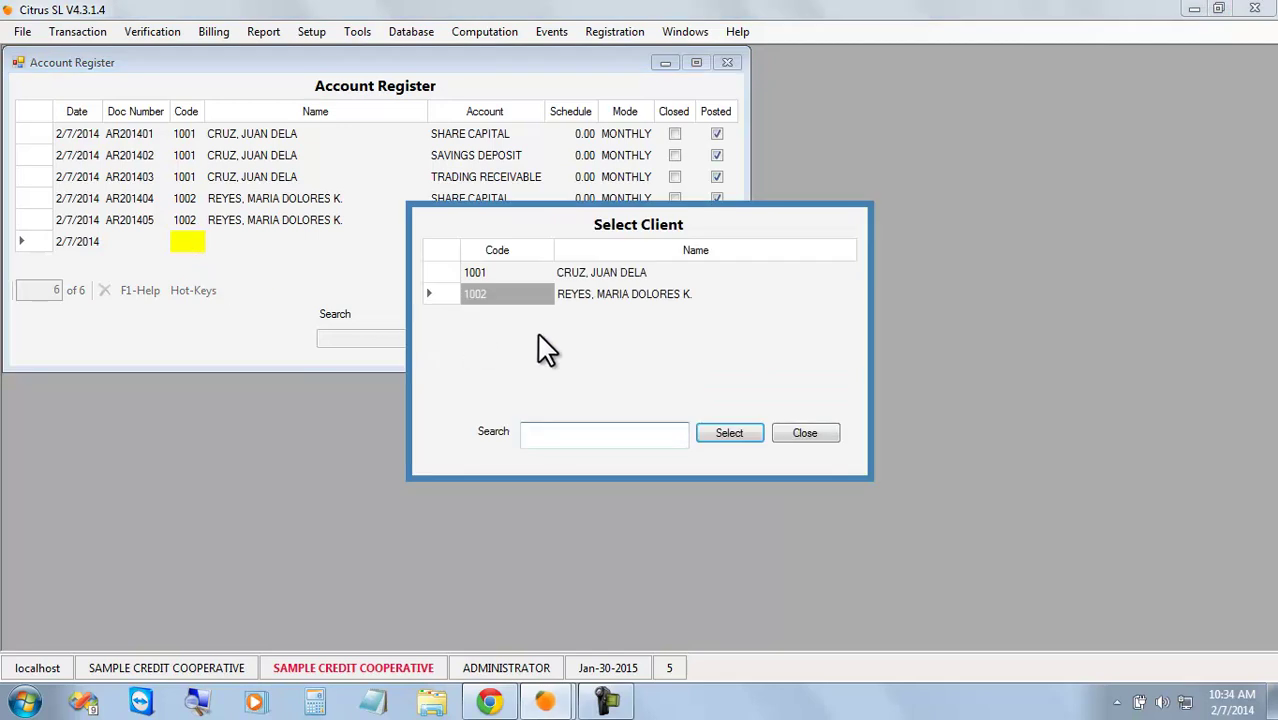
double_click(574, 293)
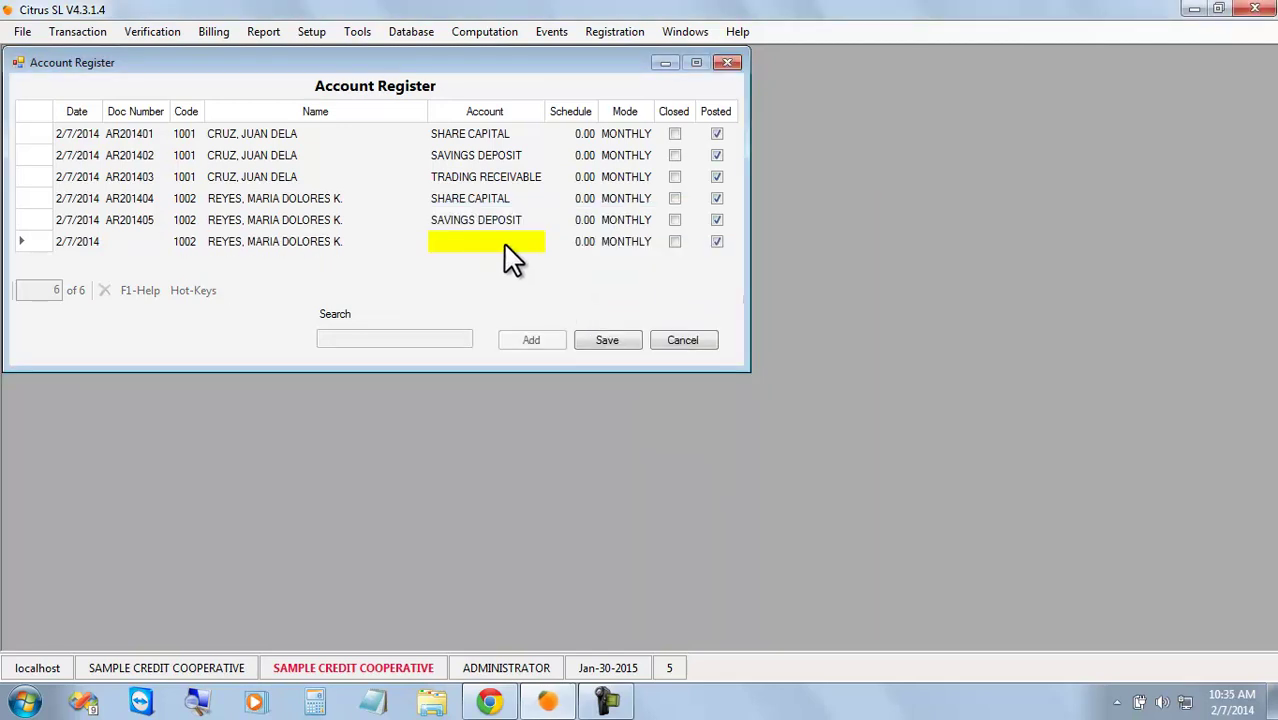
left_click(503, 242)
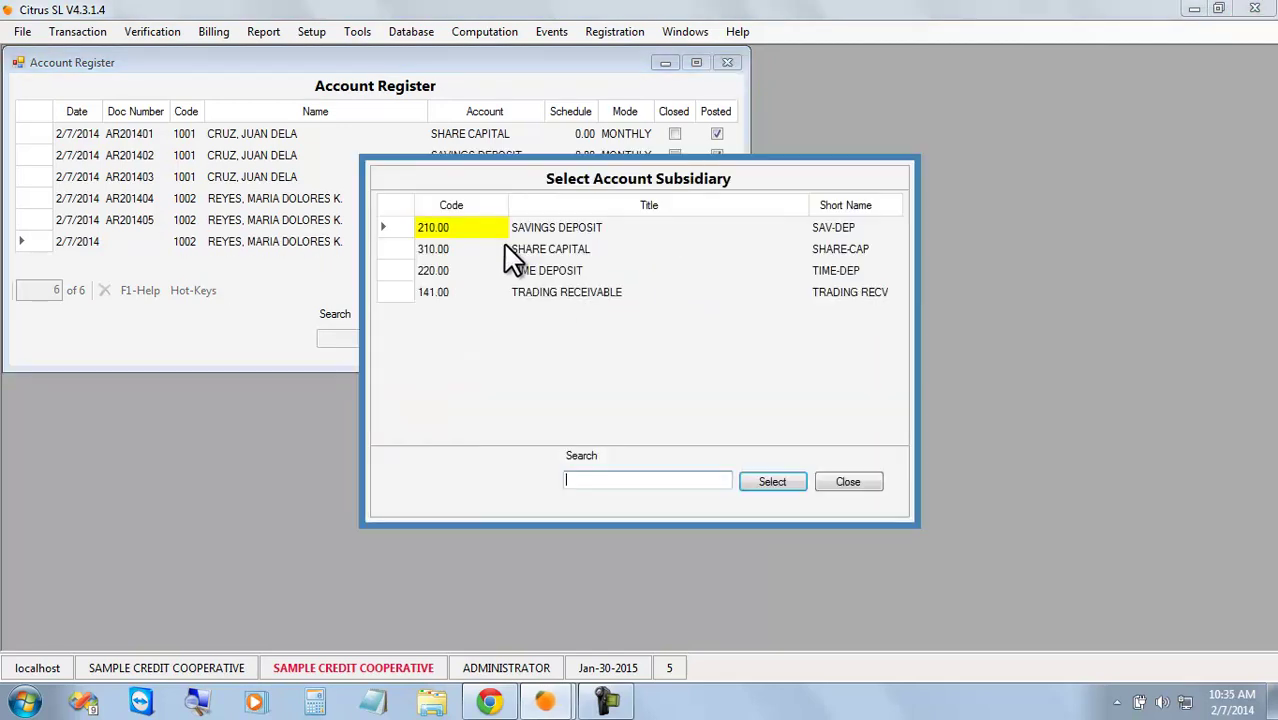
double_click(574, 280)
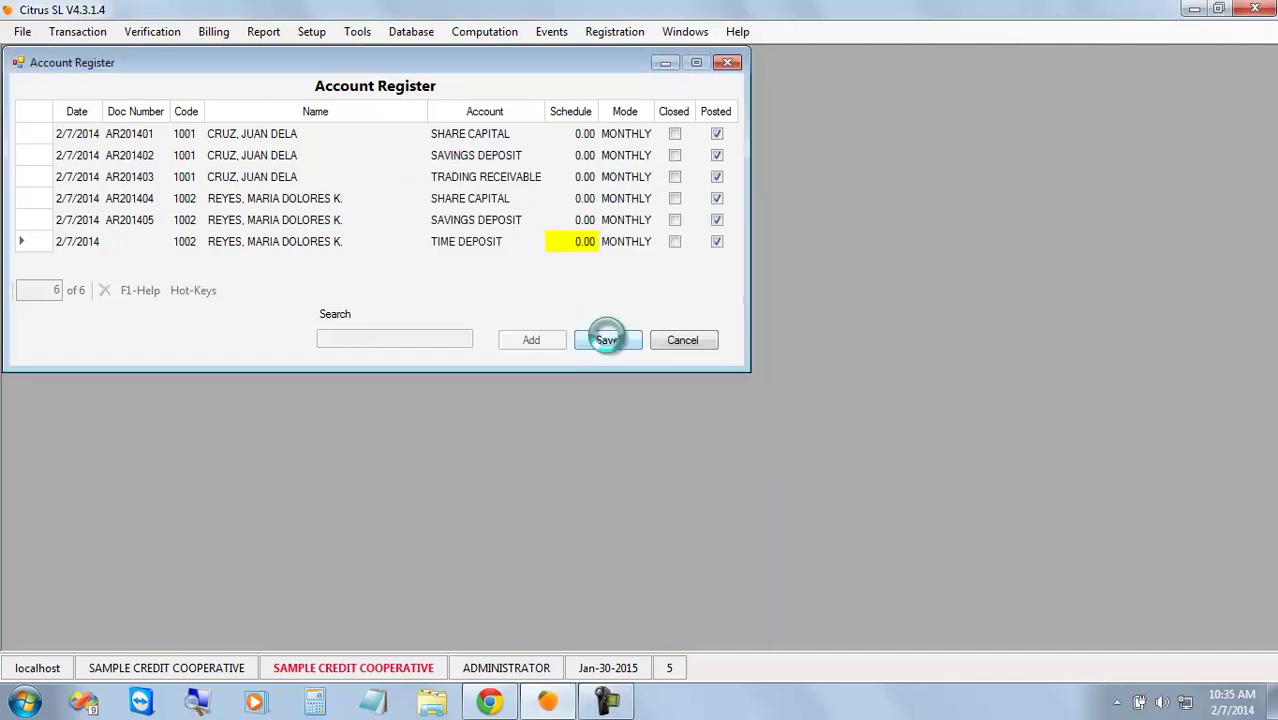
left_click(608, 342)
left_click(676, 416)
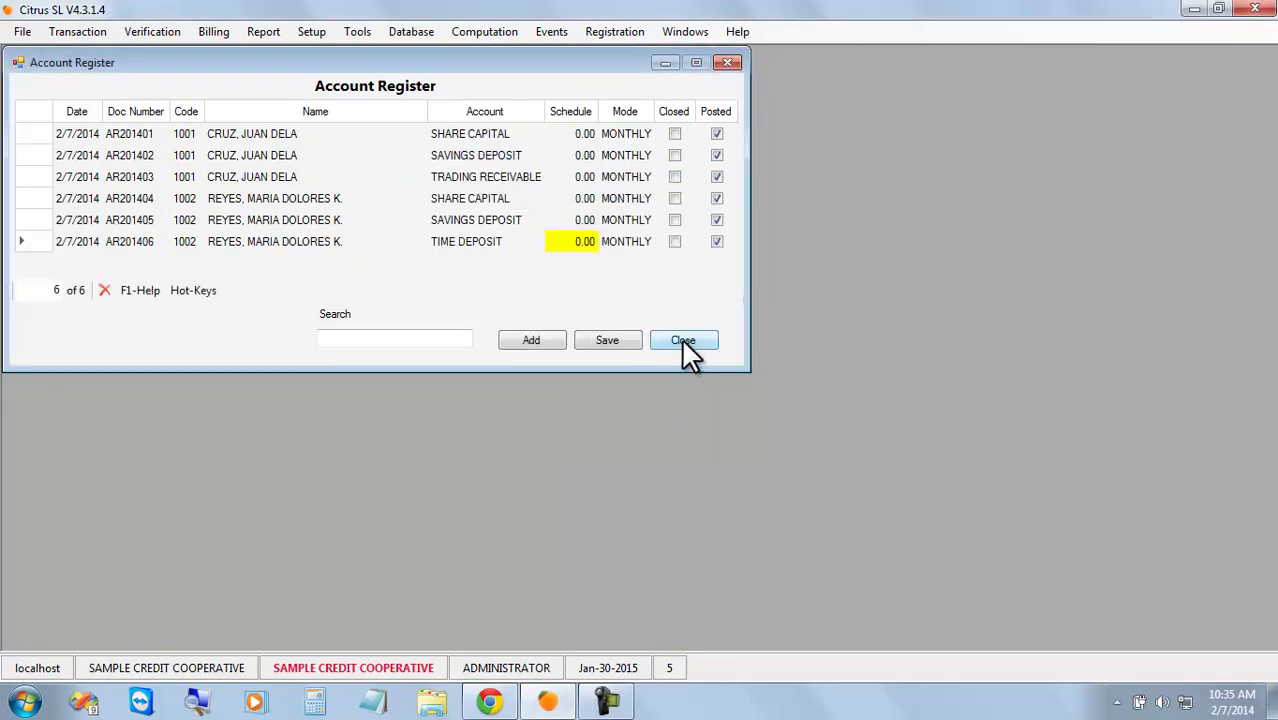
left_click(683, 341)
Reopen Account Verification and start a client lookup.
left_click(155, 33)
left_click(176, 52)
left_click(641, 618)
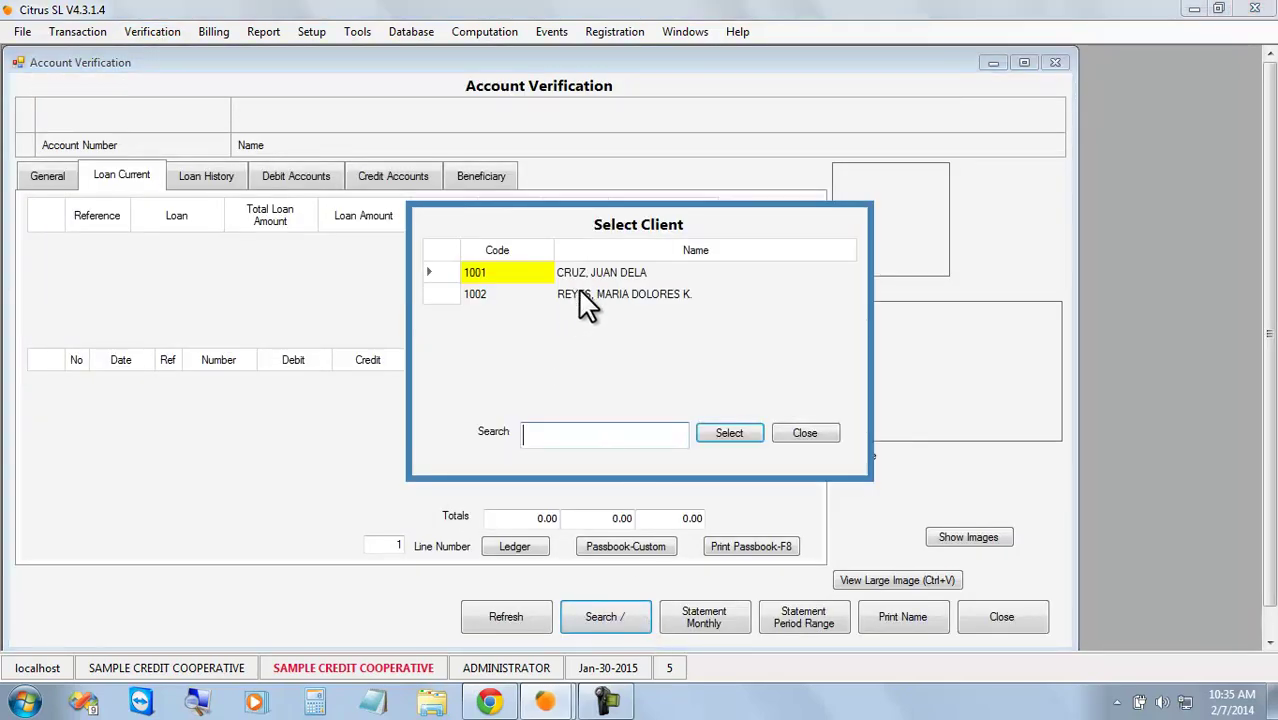
Load client 1002 and check its SAV-DEP, SHARE-CAP and TIME-DEP credit accounts.
double_click(585, 300)
left_click(396, 186)
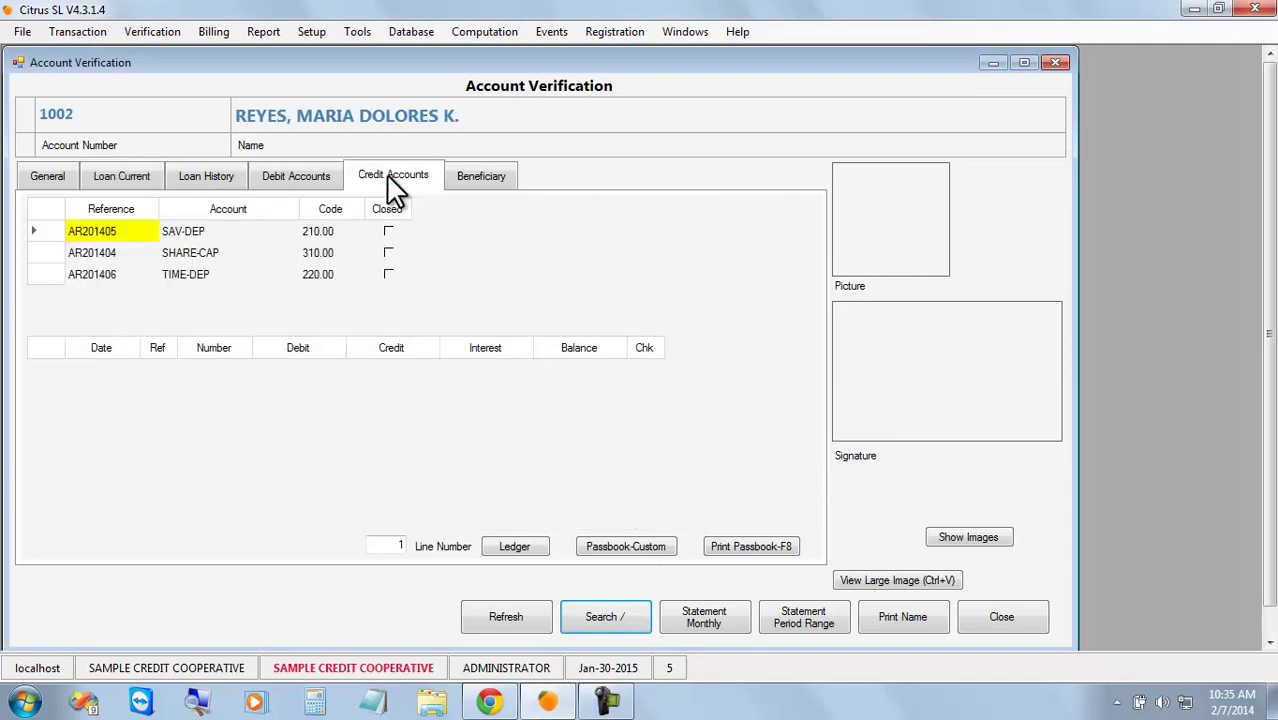
left_click(302, 182)
left_click(400, 192)
left_click(207, 276)
left_click(213, 253)
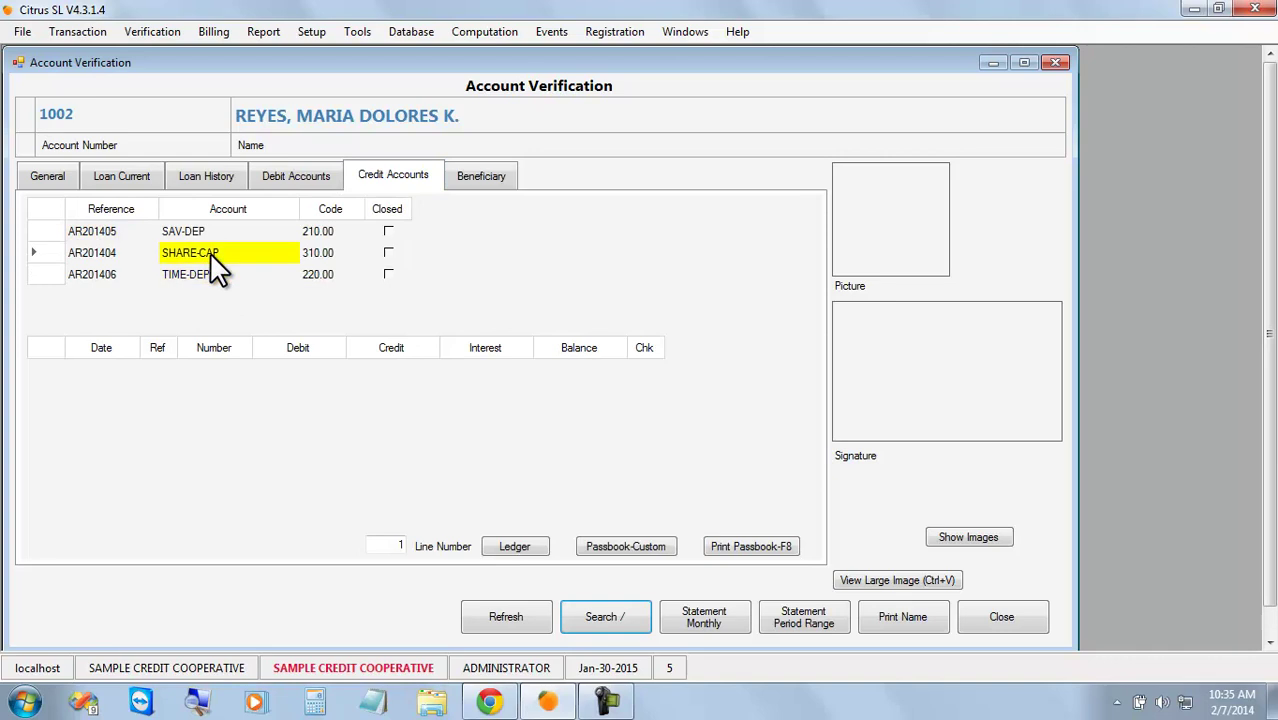
left_click(217, 231)
left_click(218, 254)
left_click(219, 276)
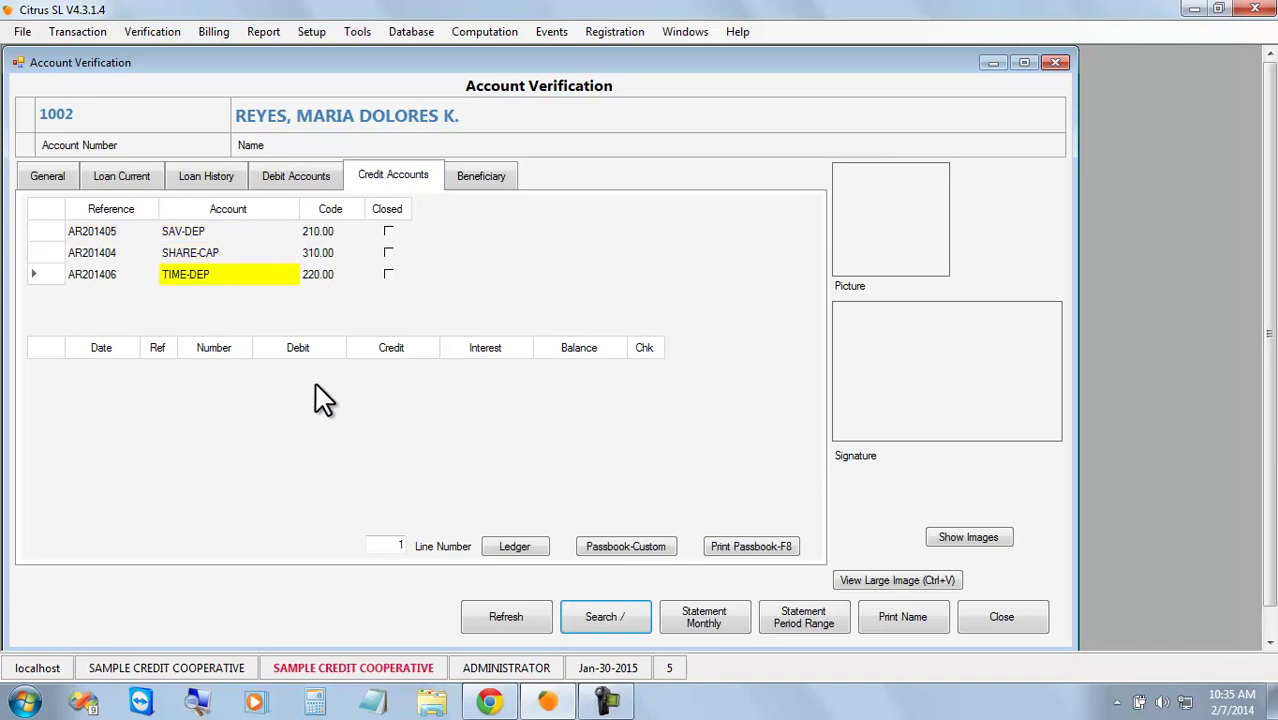
After viewing current loans, close Account Verification and open an empty Forward Balance window.
left_click(102, 178)
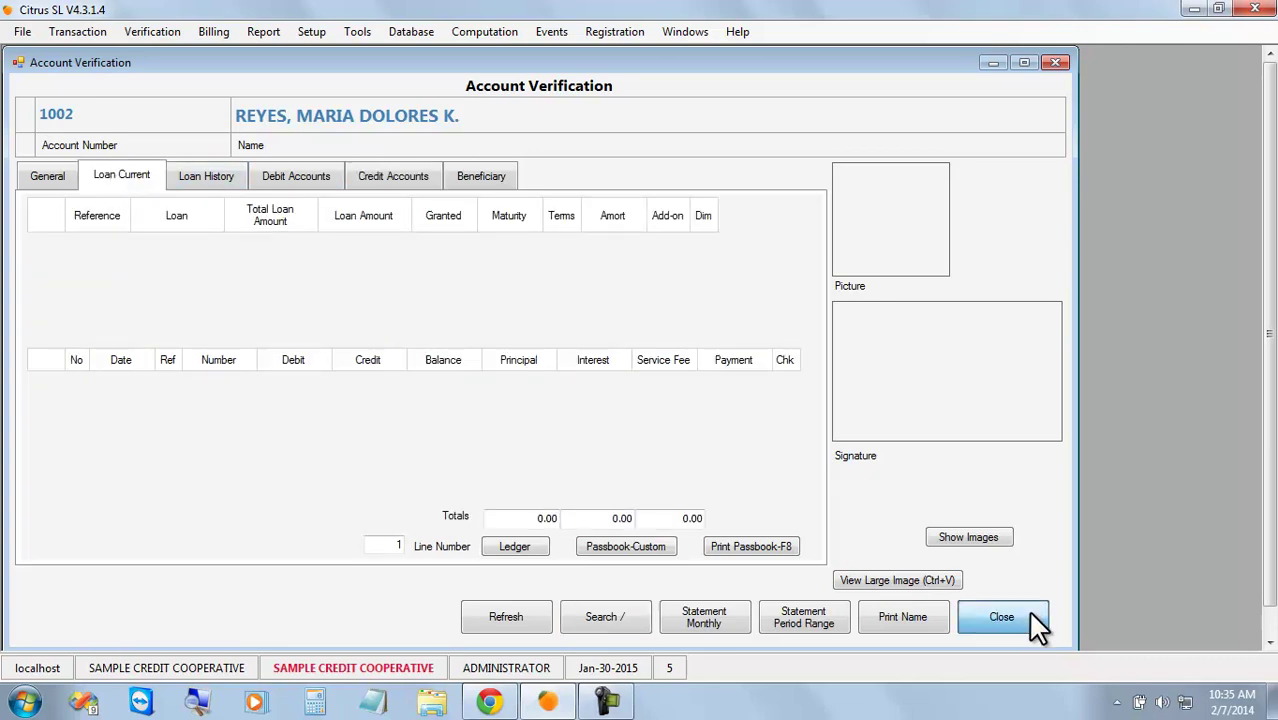
left_click(1036, 625)
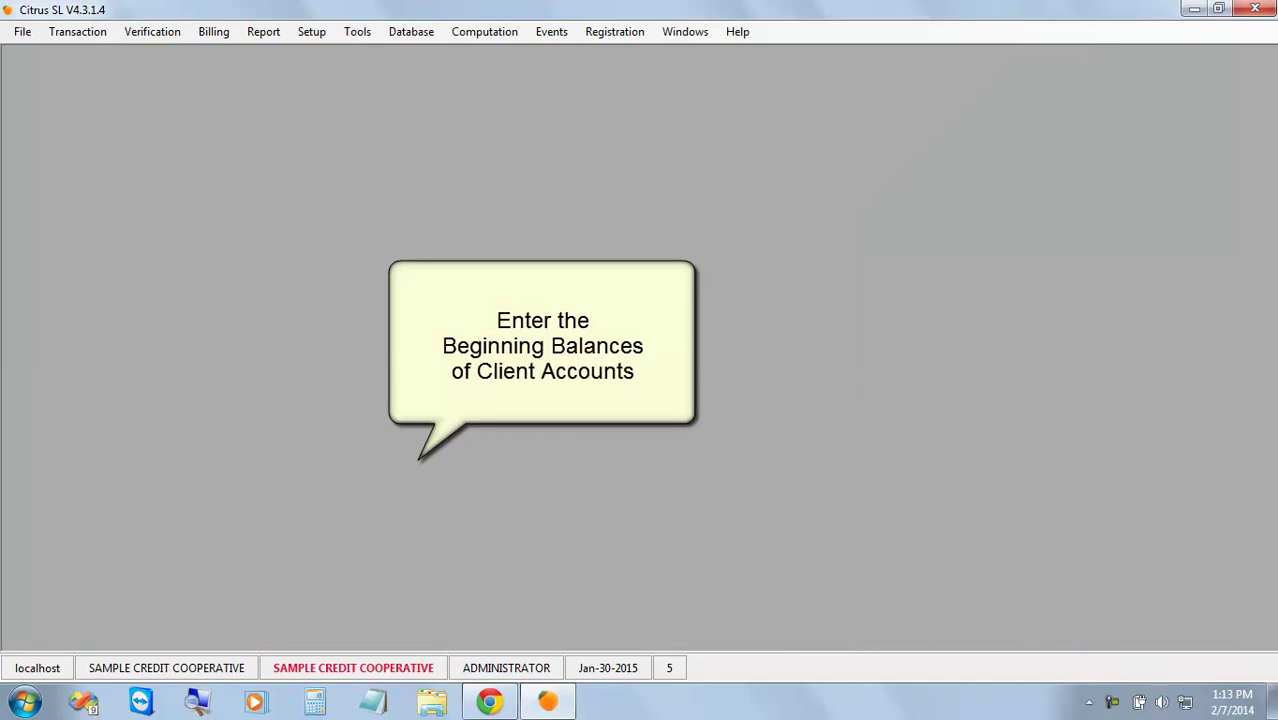
key("alt+t")
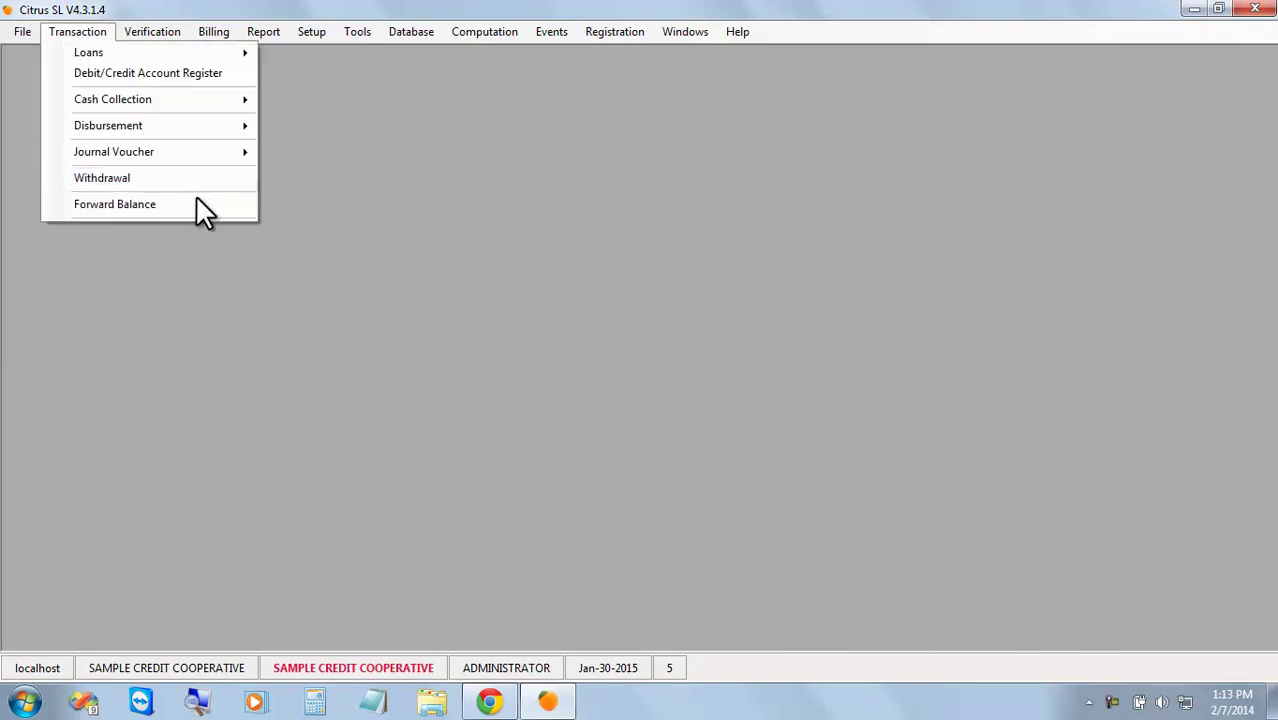
left_click(192, 204)
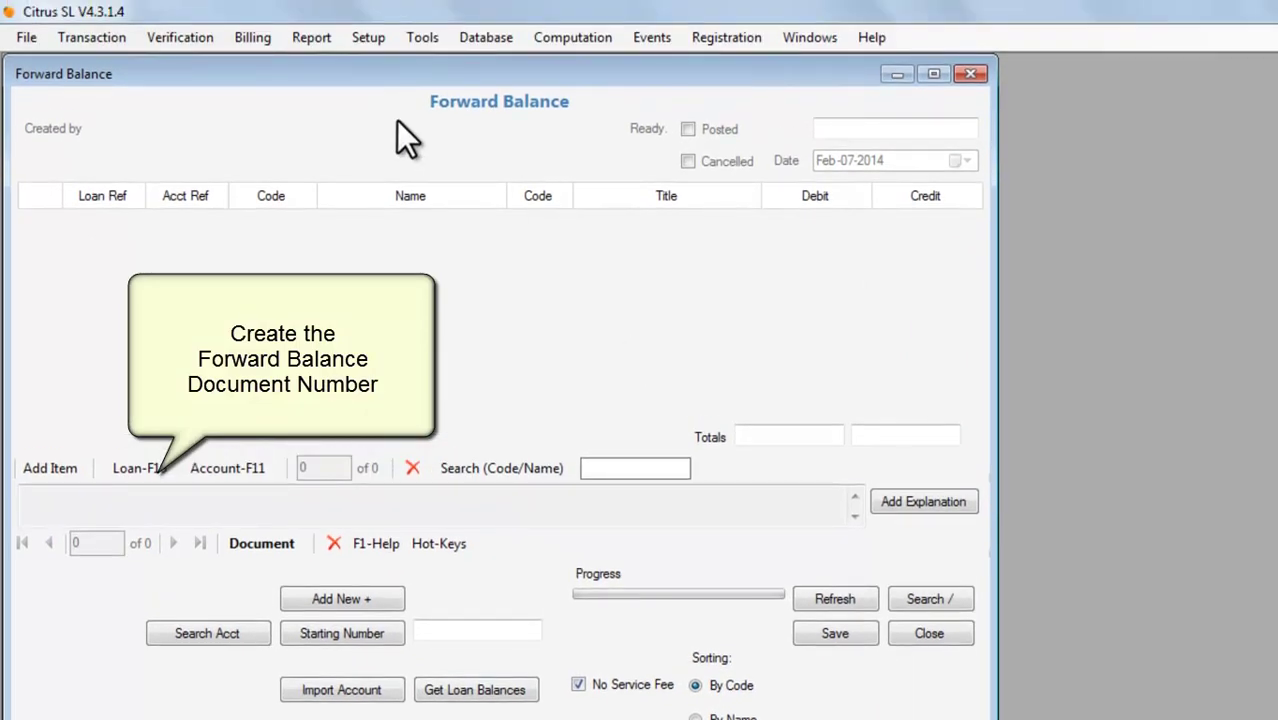
Issue five FORWARD BALANCE LOAN document numbers with prefix FB, starting at 201401.
left_click(368, 40)
left_click(466, 116)
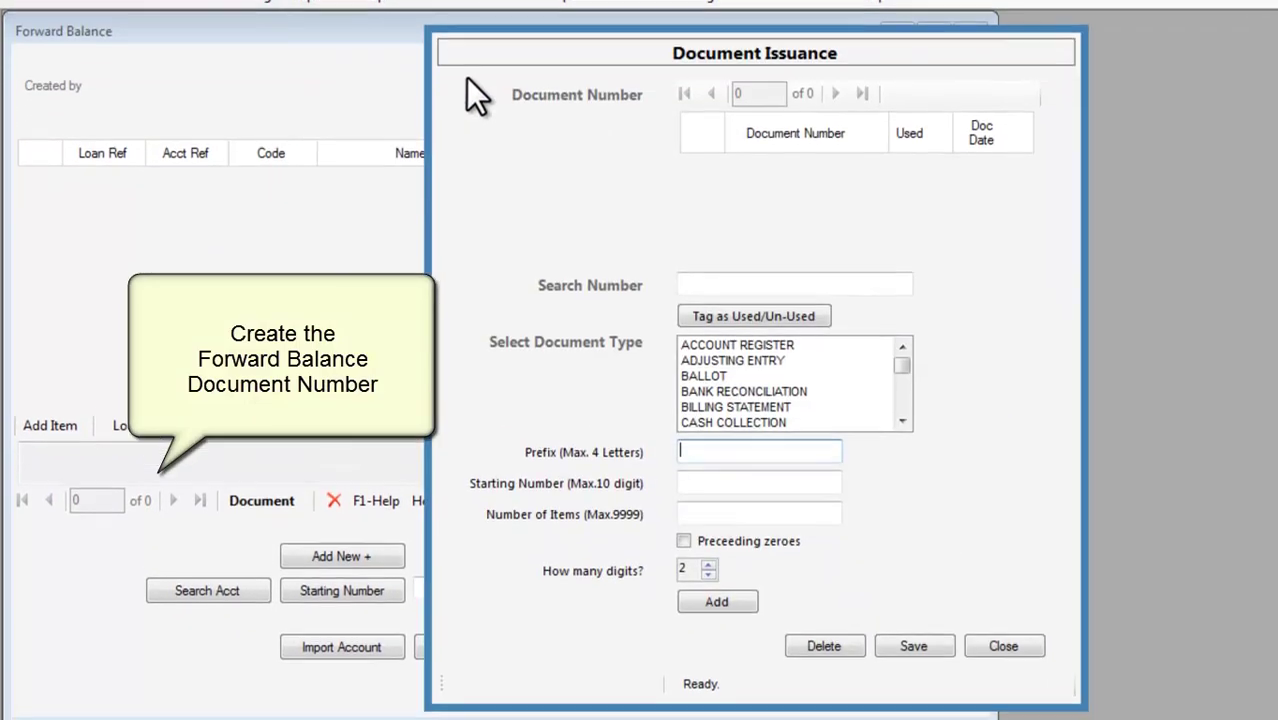
scroll(906, 400, "down", 2)
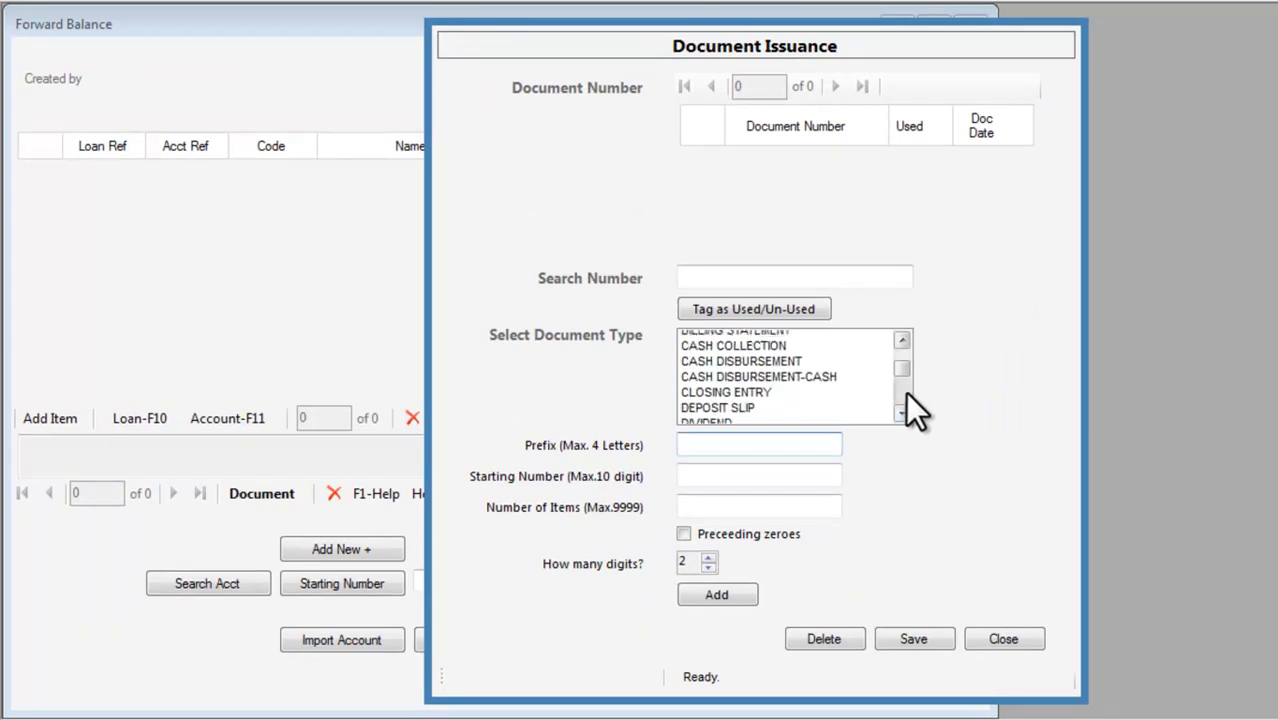
scroll(905, 395, "down", 2)
left_click(815, 368)
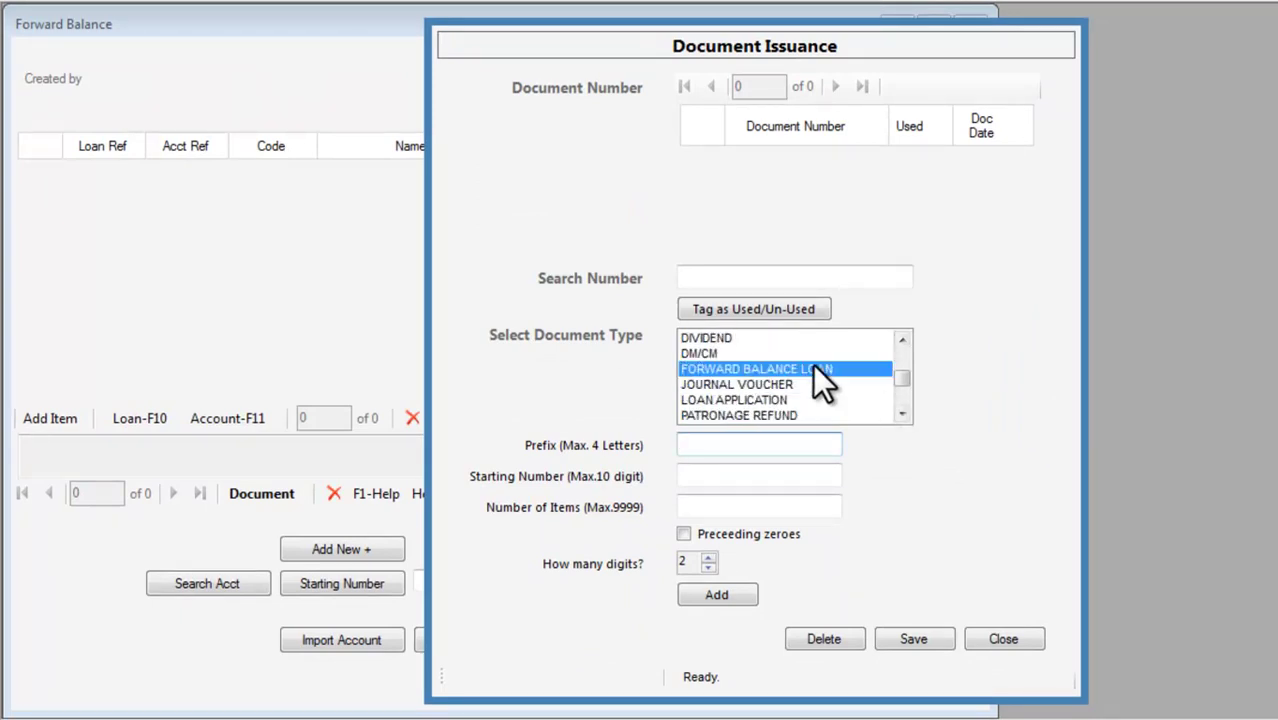
left_click(787, 445)
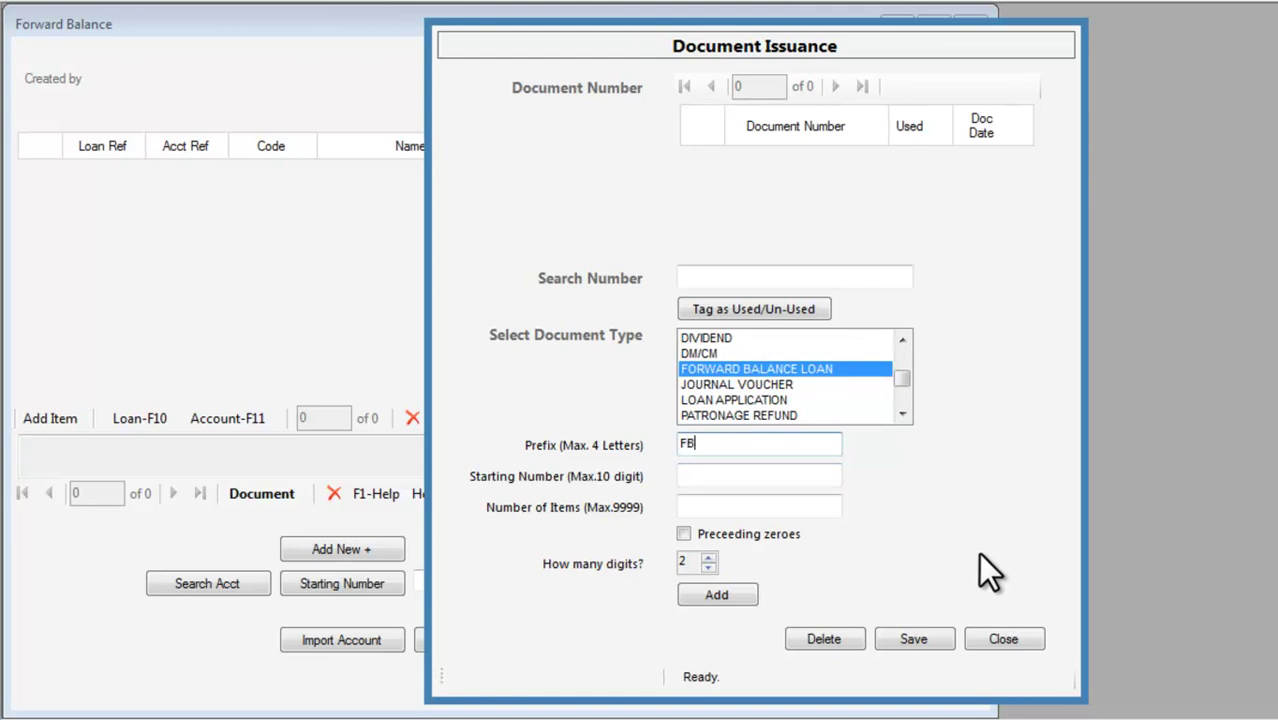
left_click(755, 476)
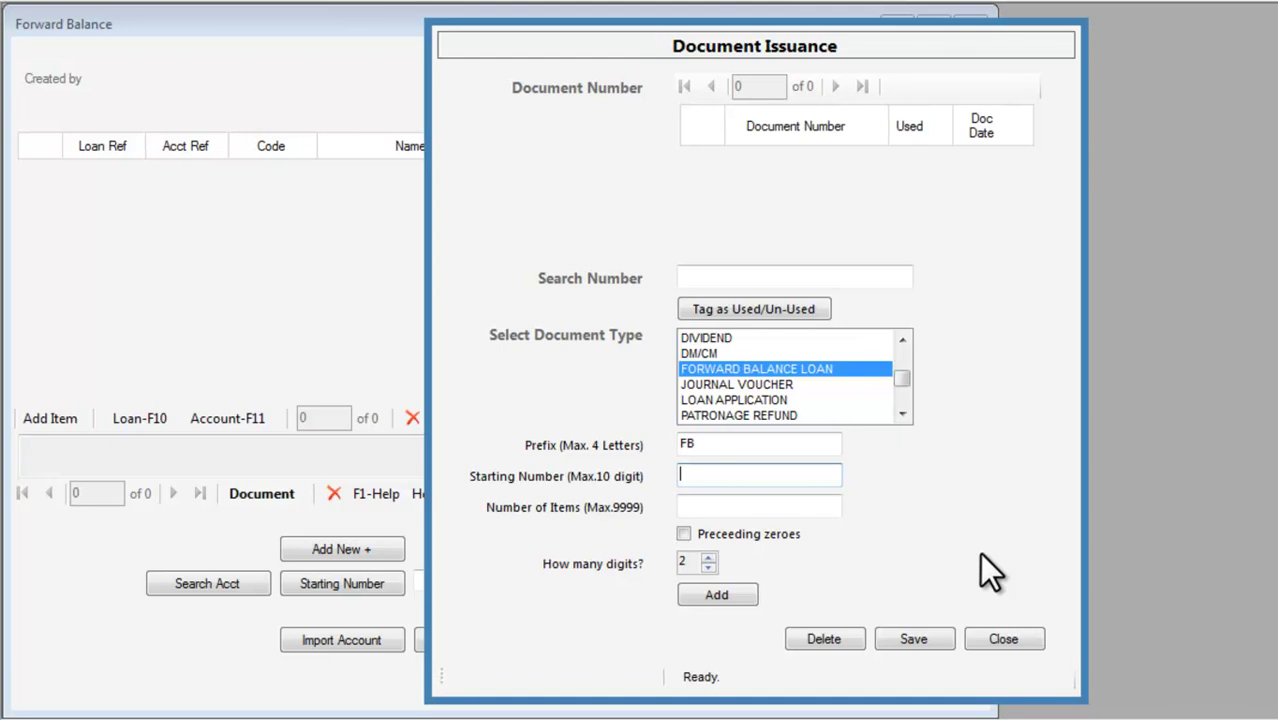
type("201401")
left_click(822, 505)
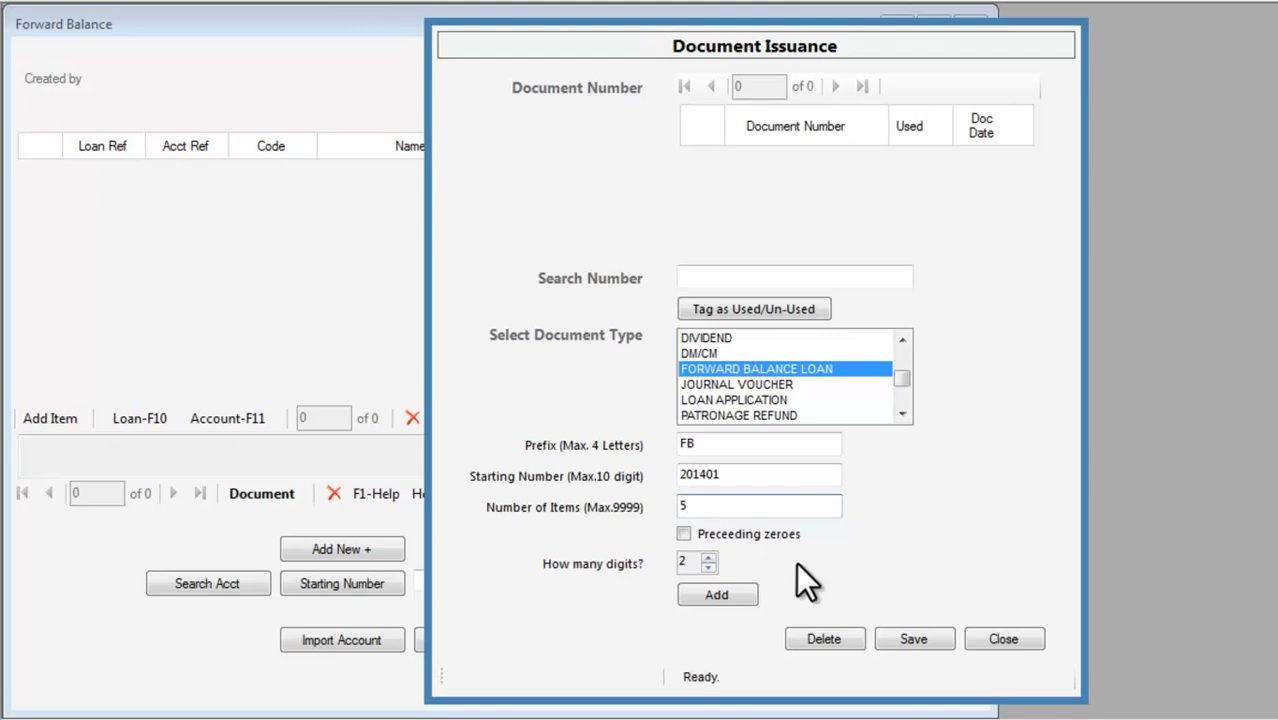
left_click(722, 592)
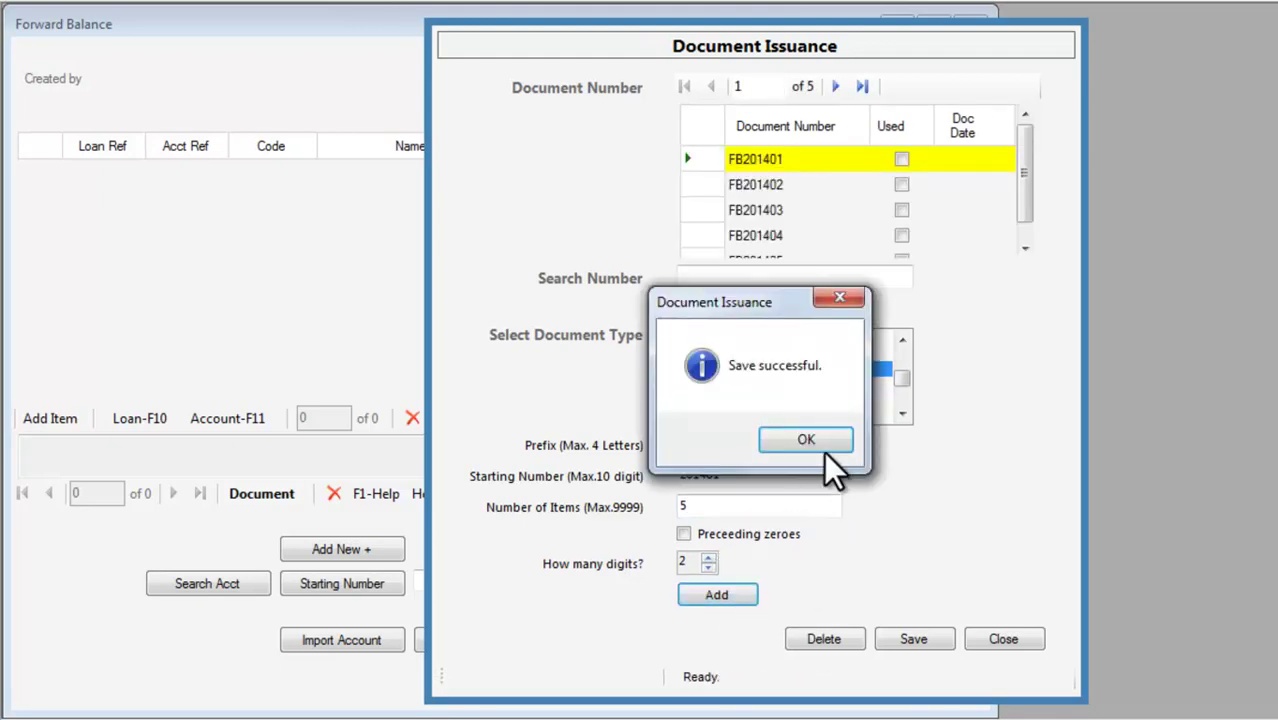
left_click(822, 448)
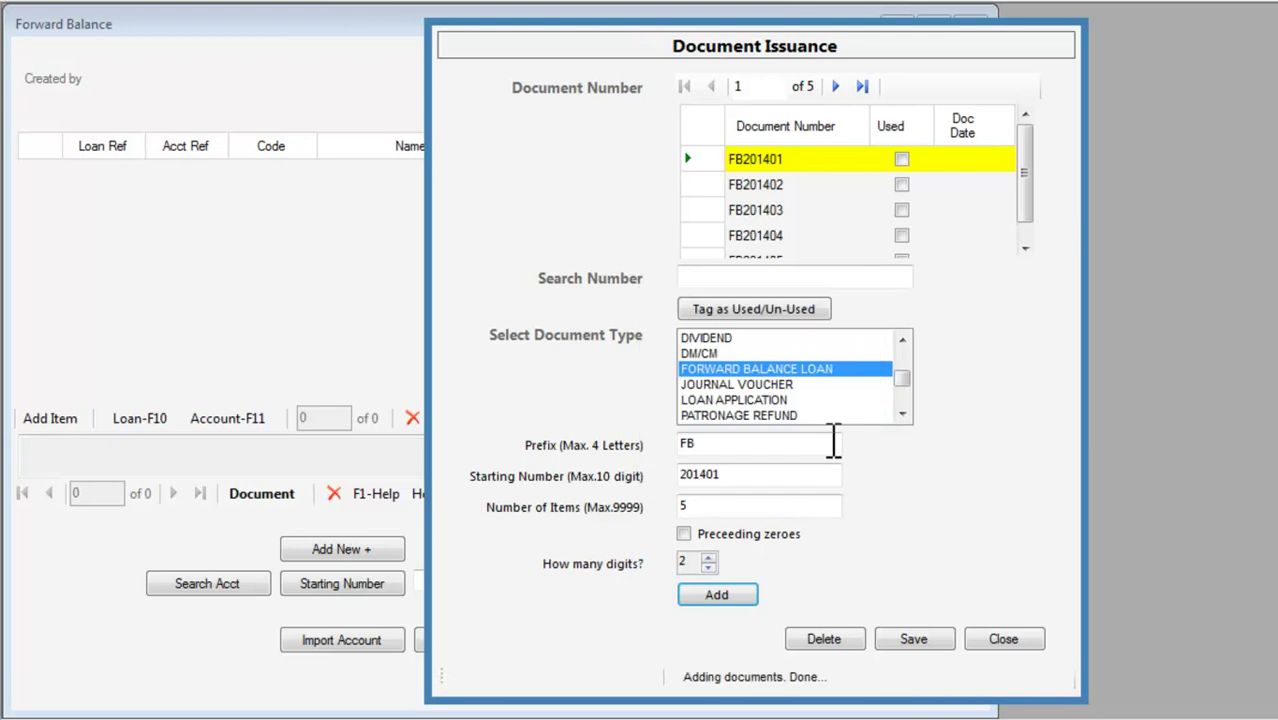
left_click(1021, 637)
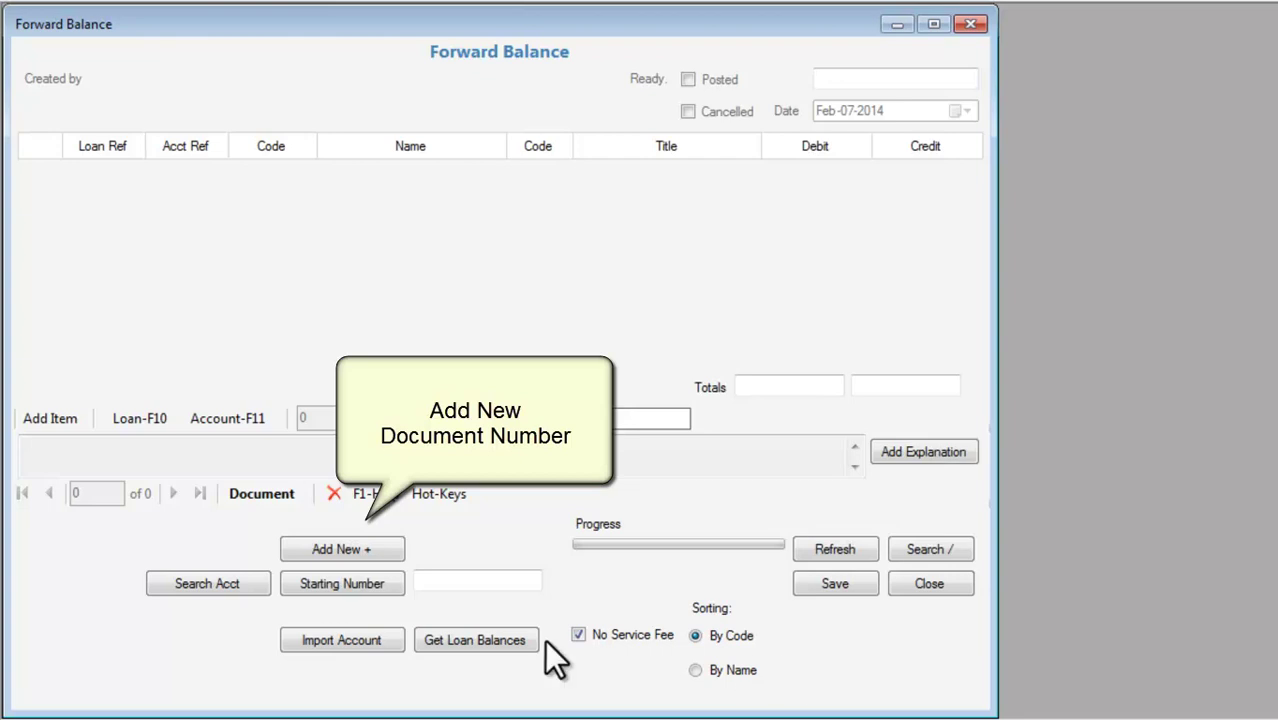
Create a new Forward Balance document numbered FB201401.
left_click(338, 580)
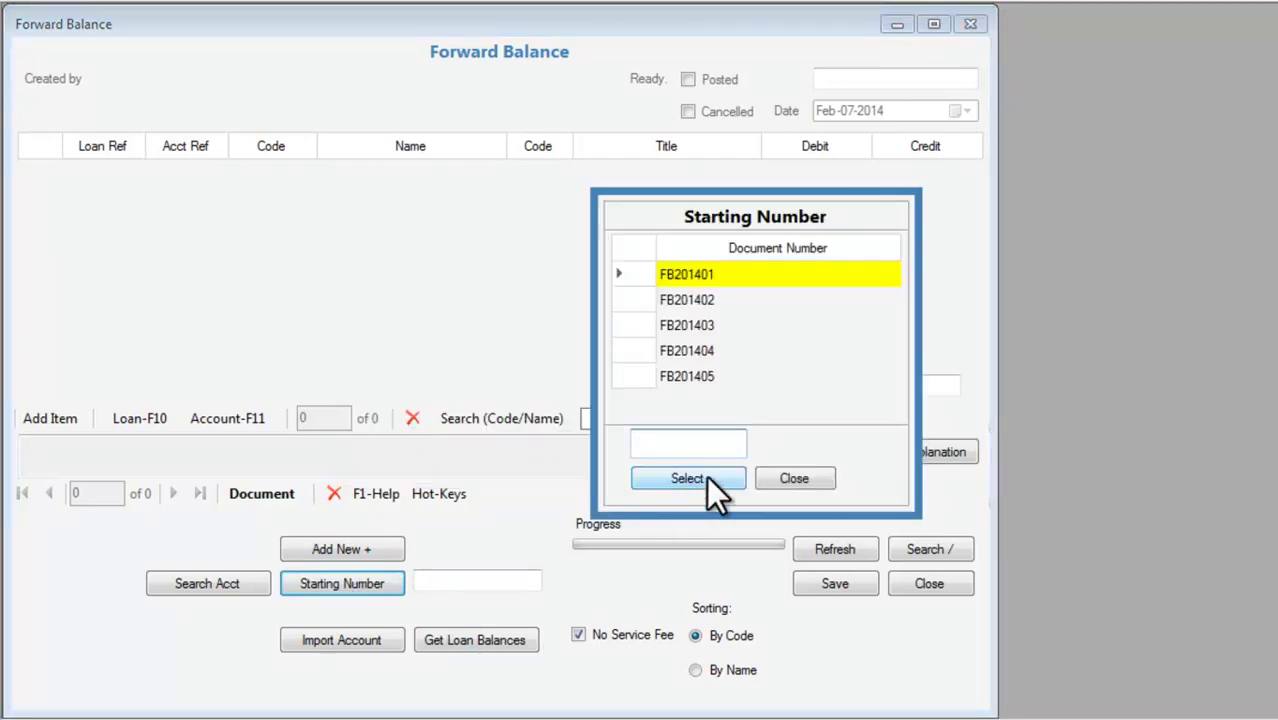
left_click(706, 476)
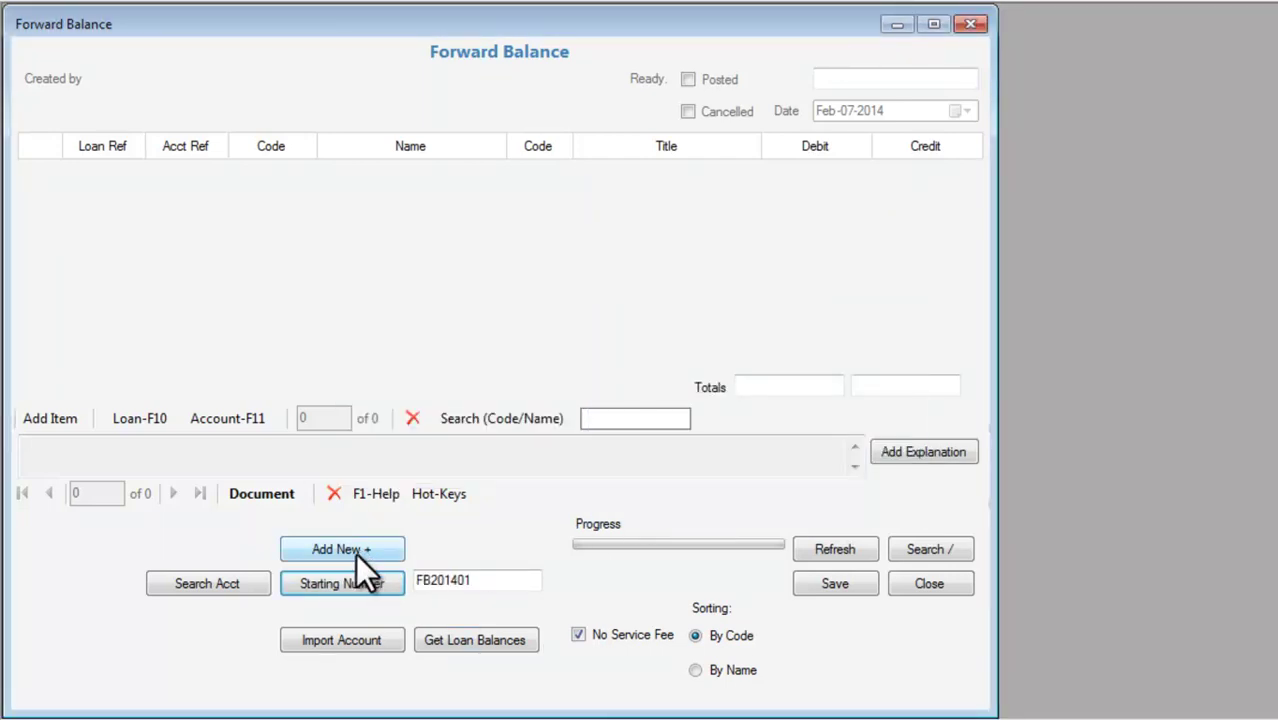
left_click(355, 553)
left_click(693, 458)
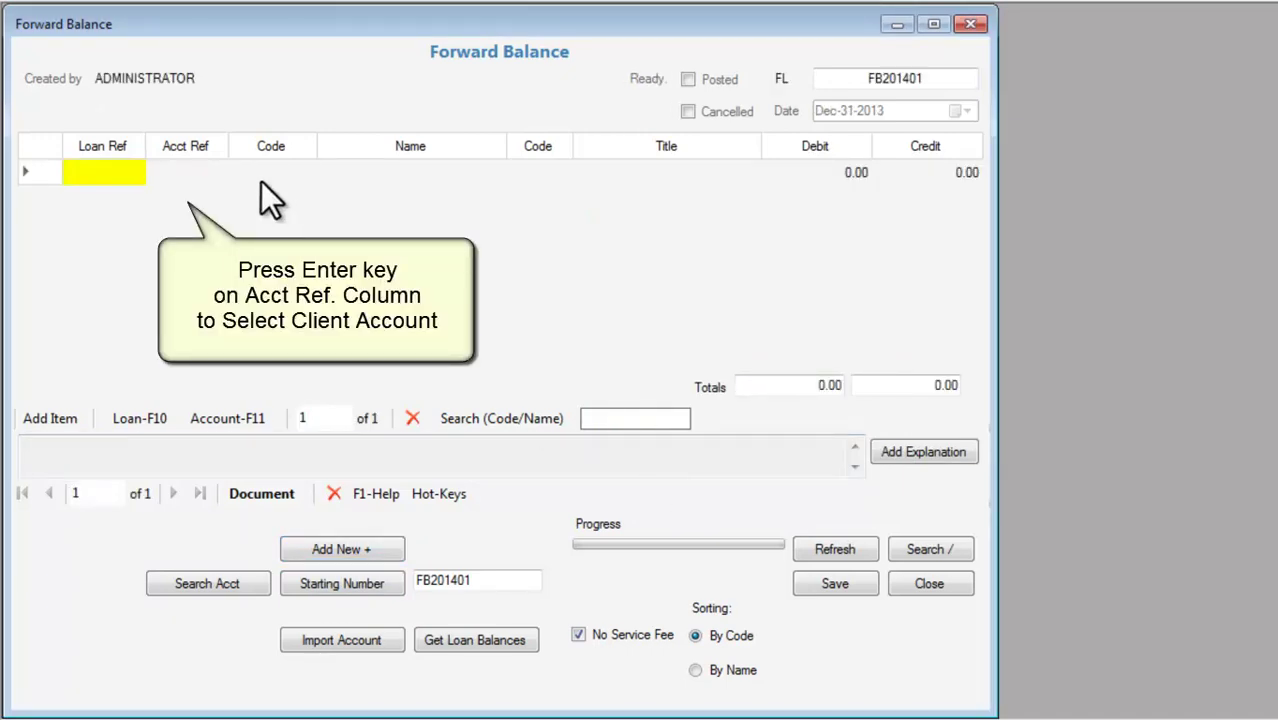
Put the member's SHARE-CAP account on the document's first line.
left_click(186, 180)
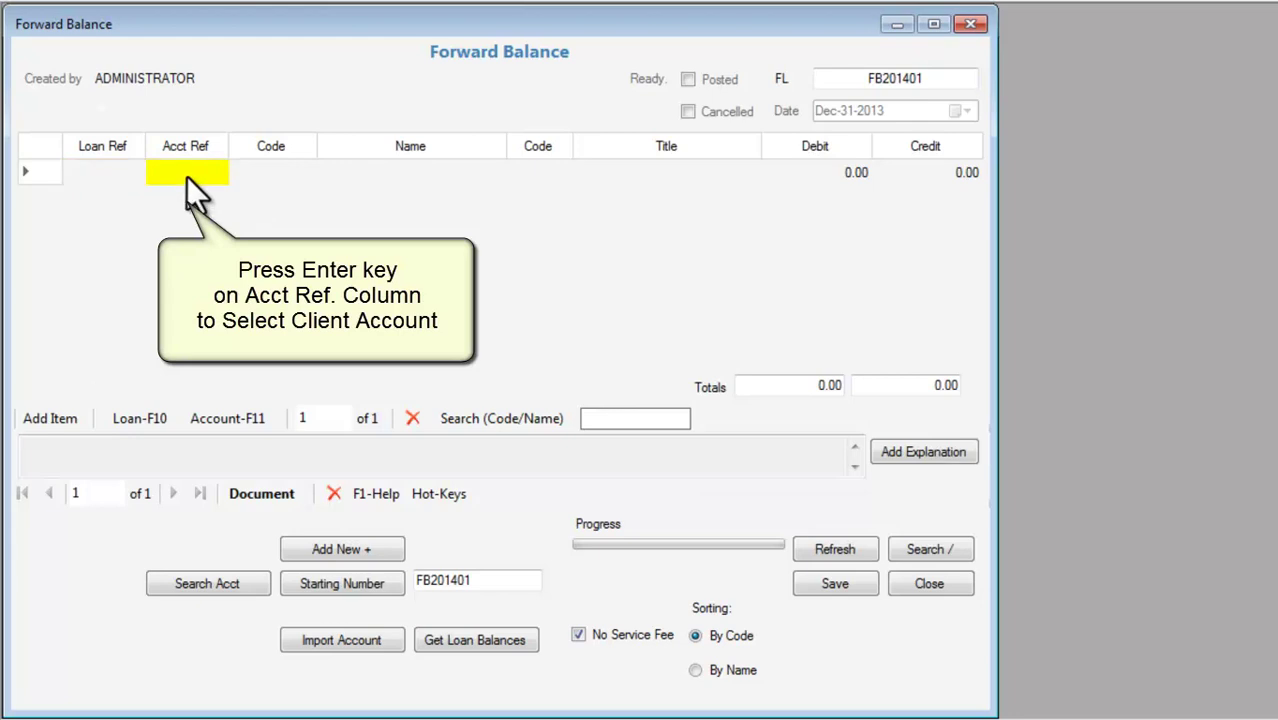
key("Return")
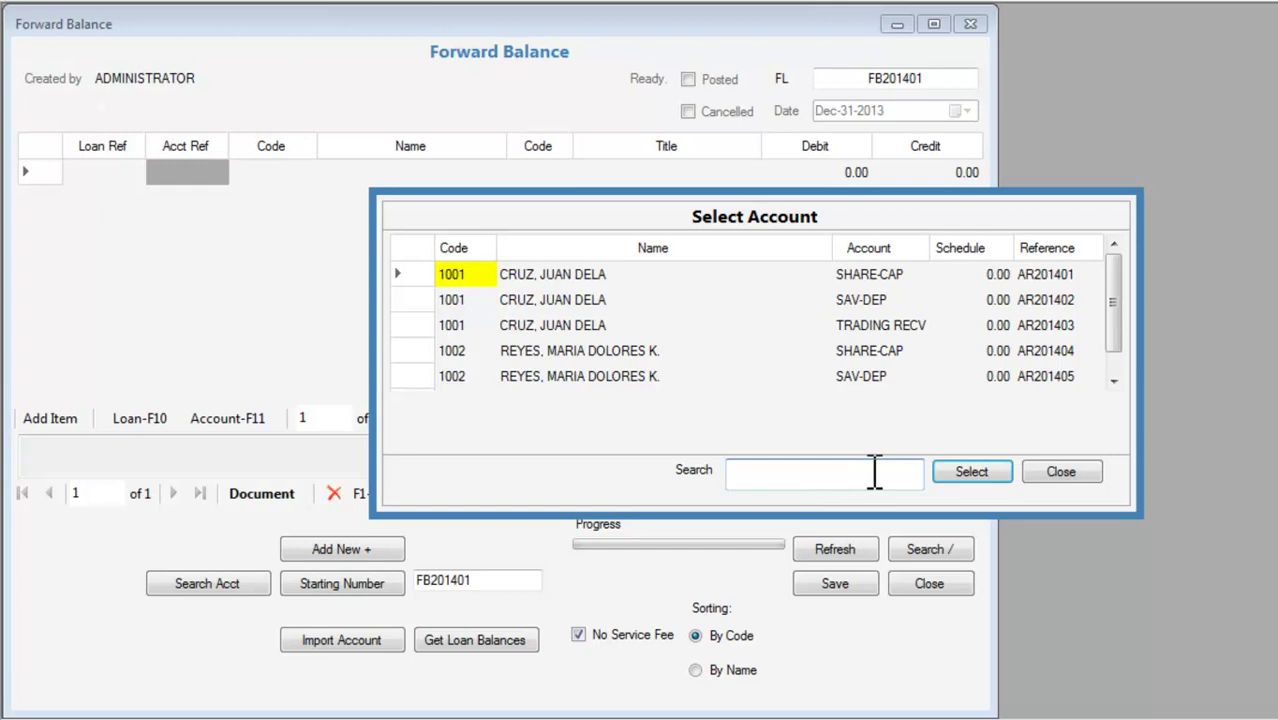
left_click(982, 469)
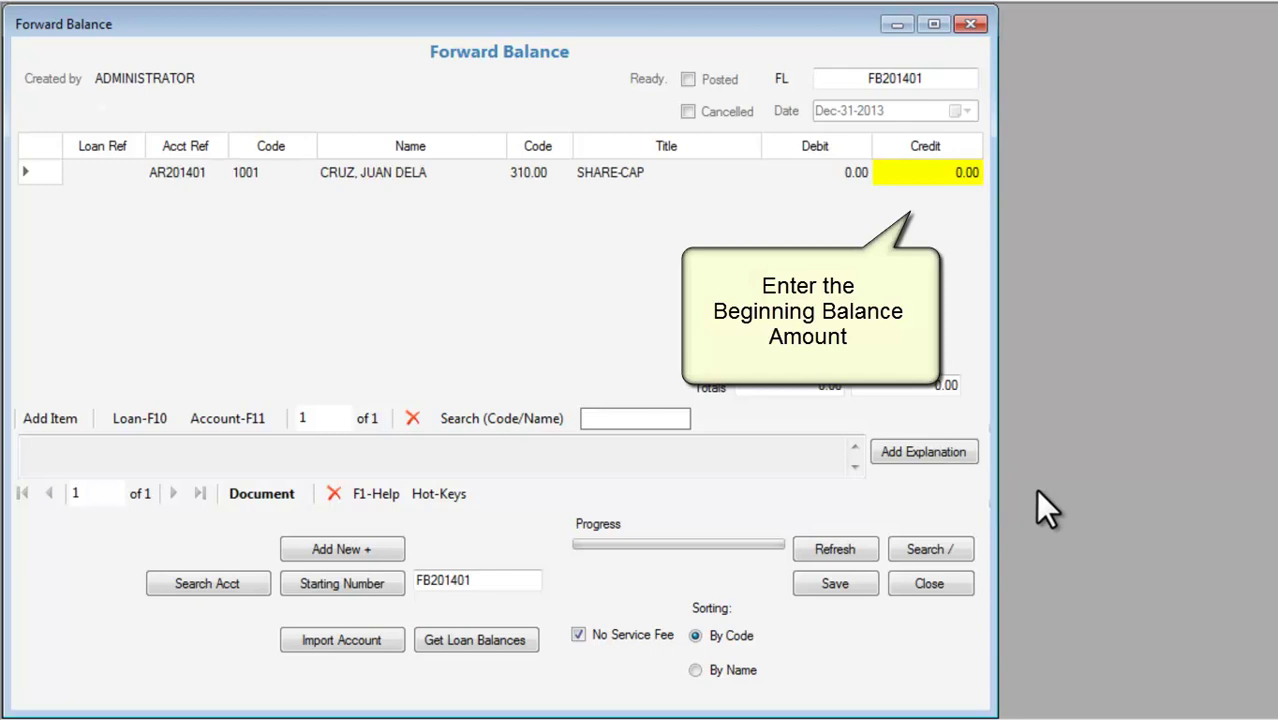
Credit SHARE-CAP 50,000 and add the member's SAV-DEP line crediting 30,000.
type("50000")
key("Return")
key("Down")
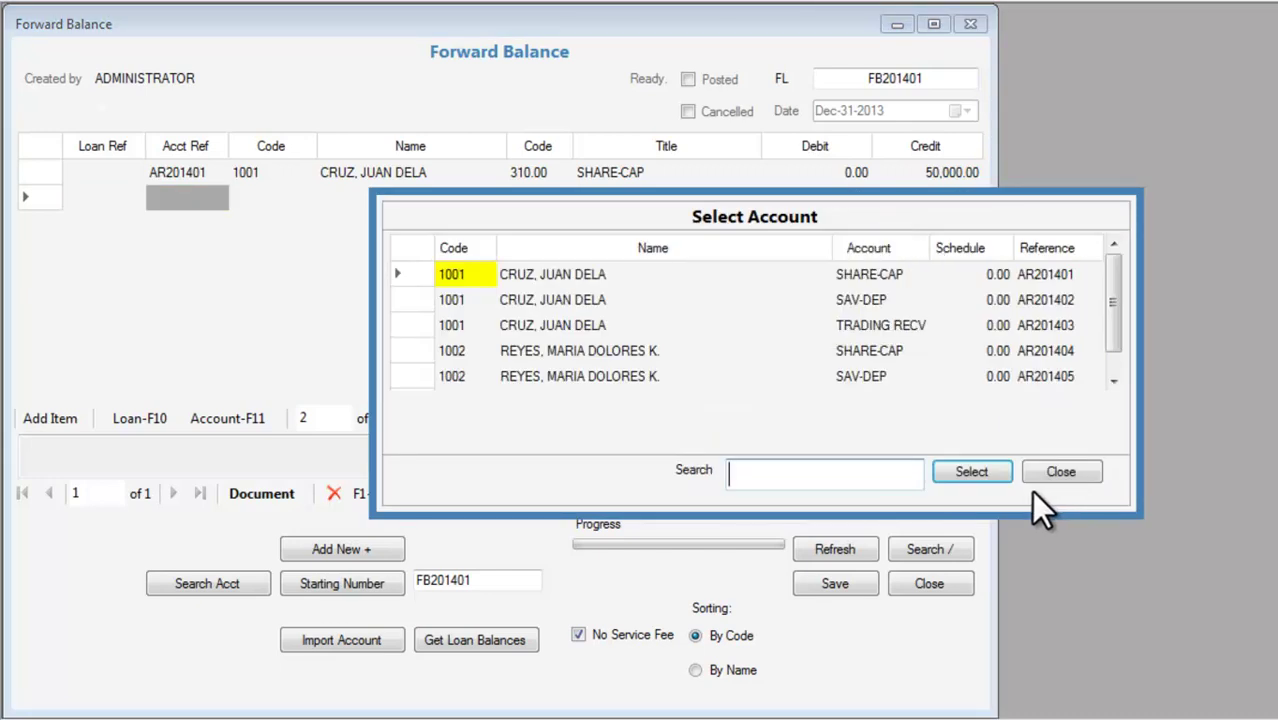
left_click(459, 304)
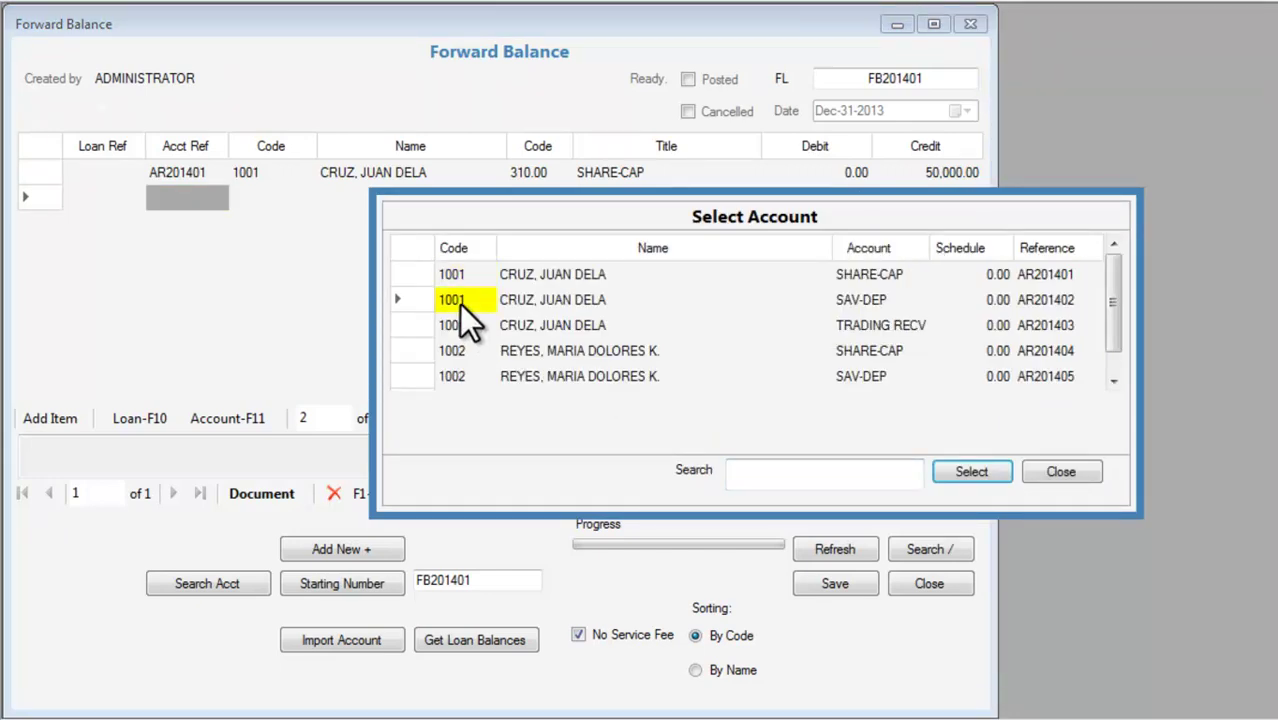
left_click(977, 473)
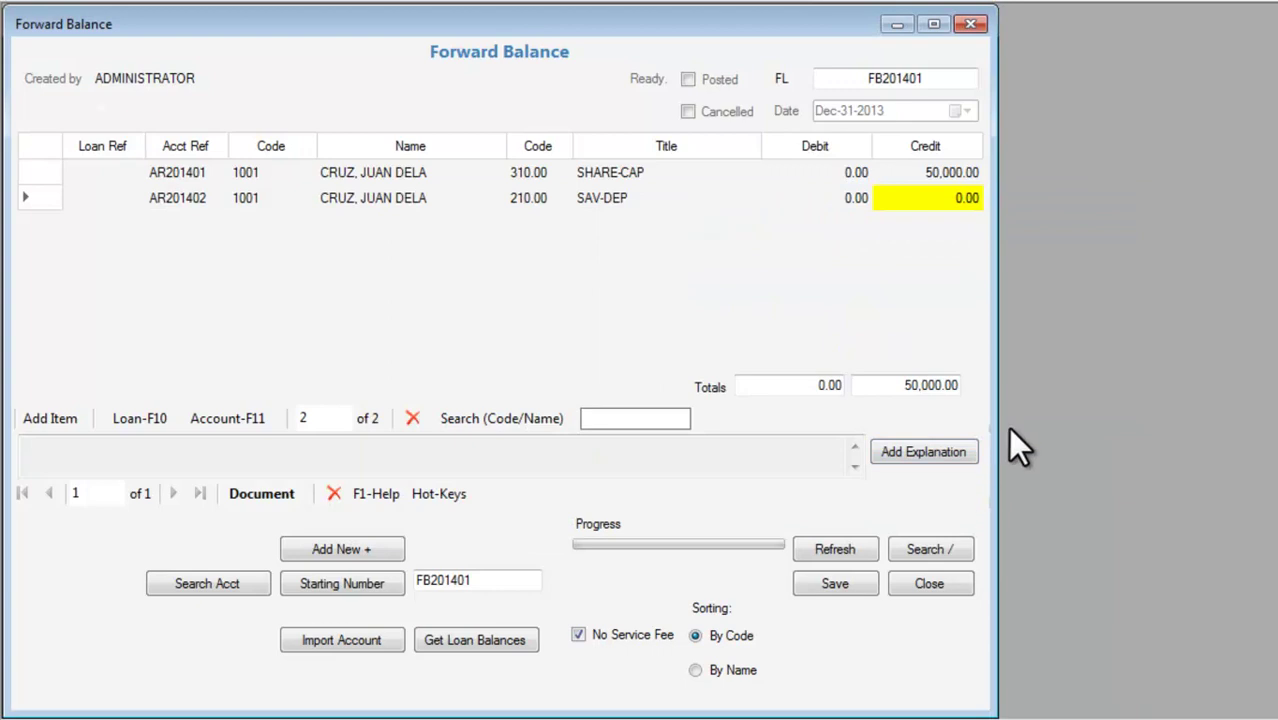
type("30000")
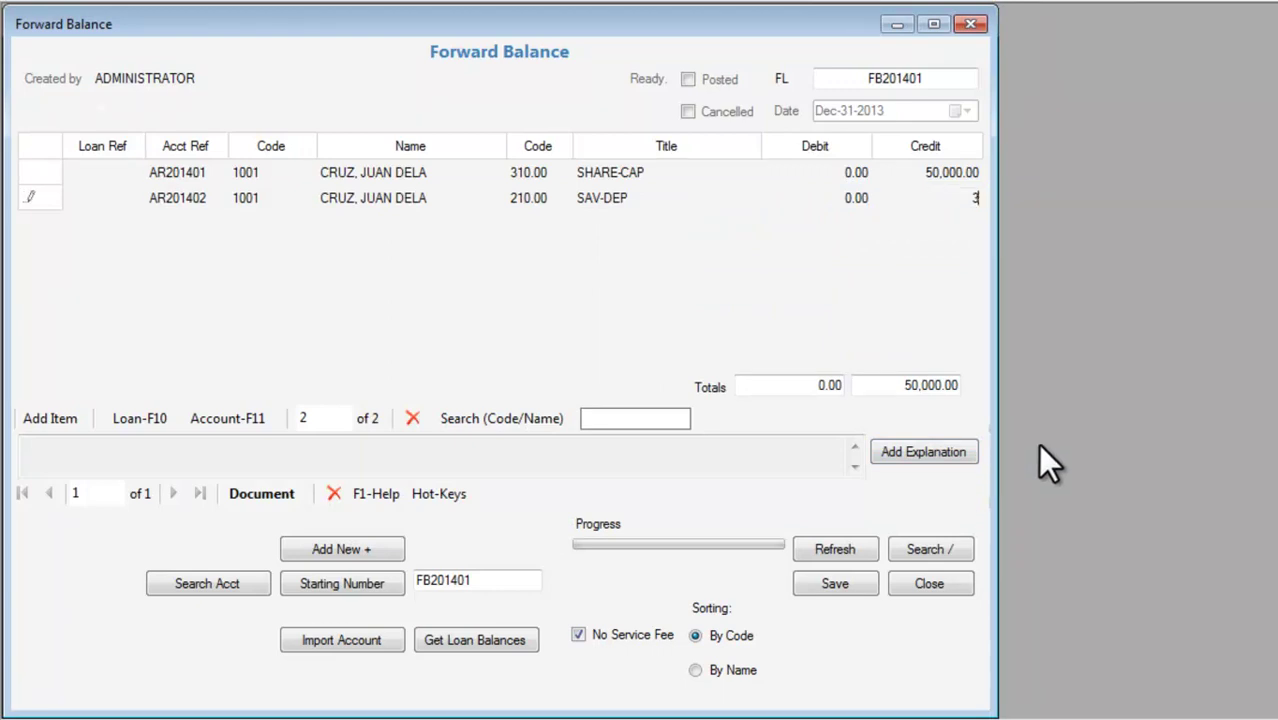
key("Return")
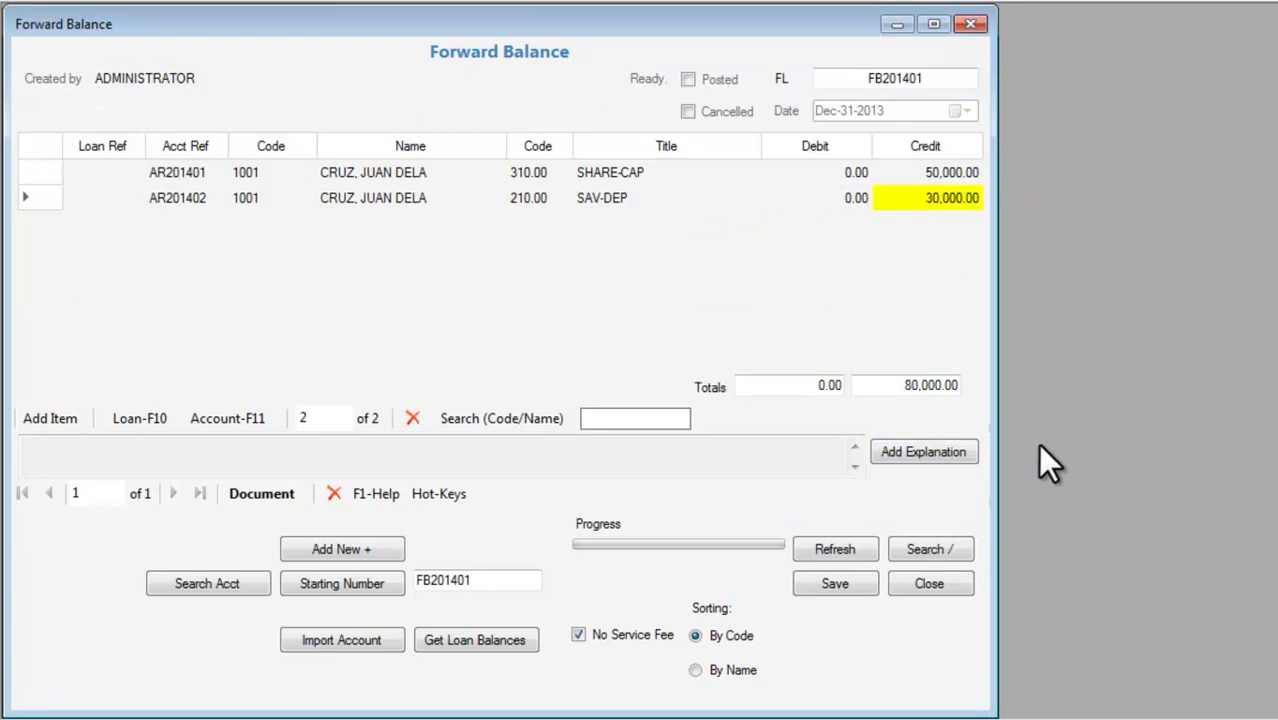
Add a third line crediting the member's TRADING RECV account 12,500.
key("Tab")
key("F11")
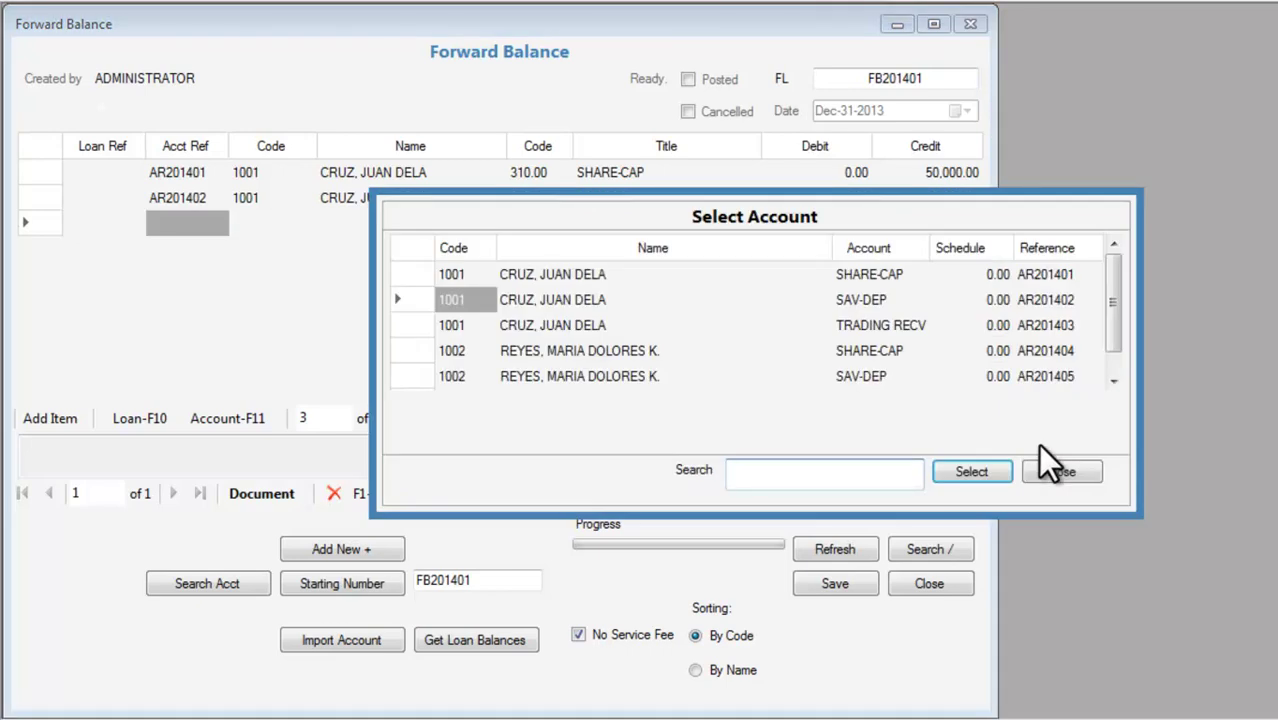
left_click(584, 328)
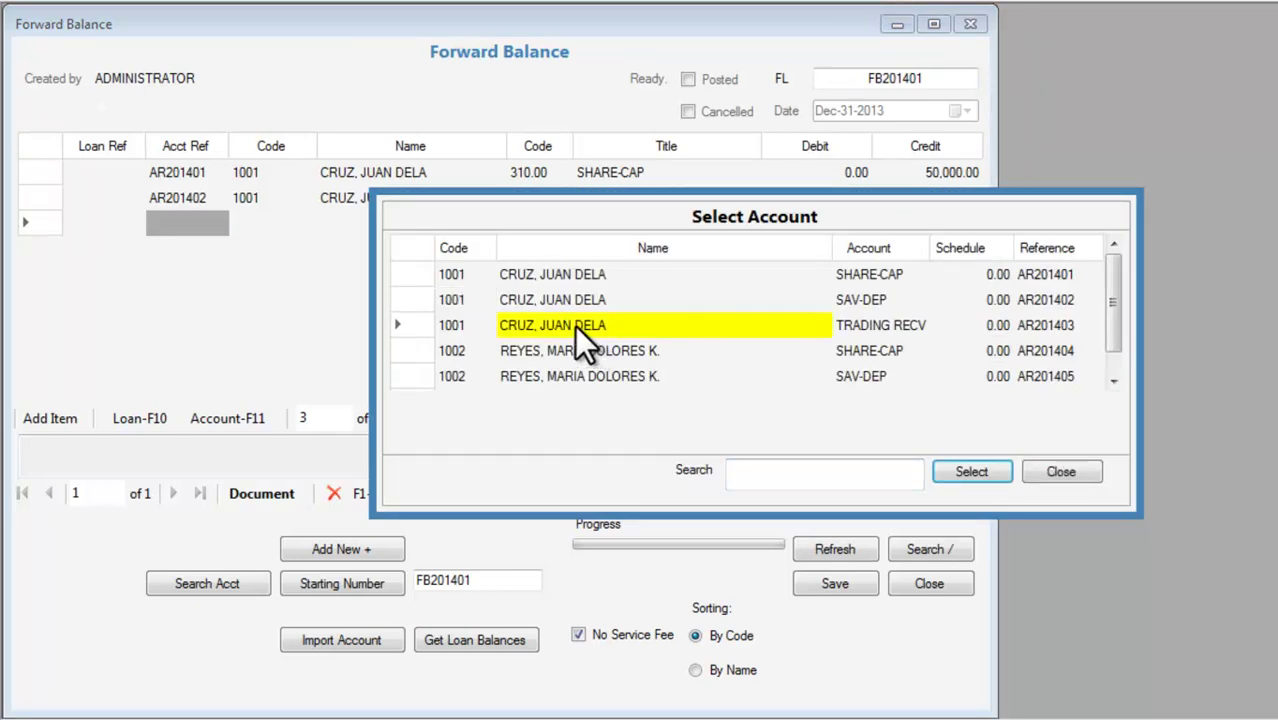
left_click(960, 471)
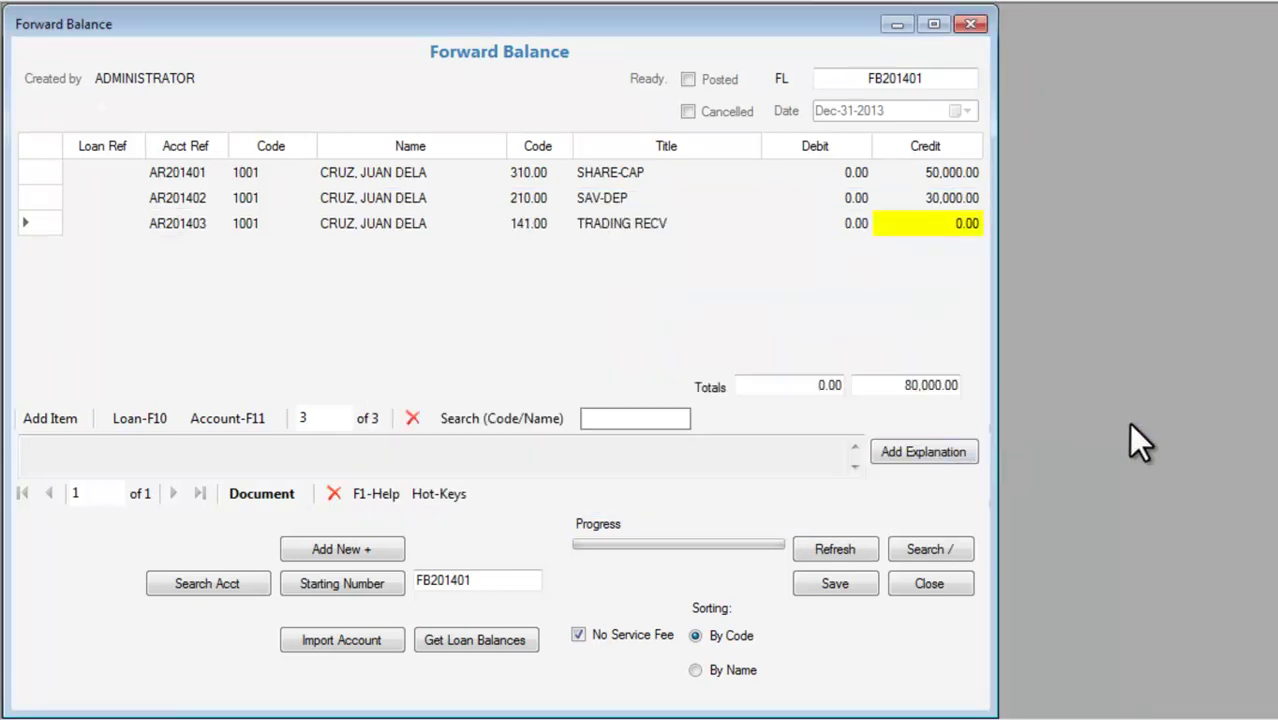
type("1")
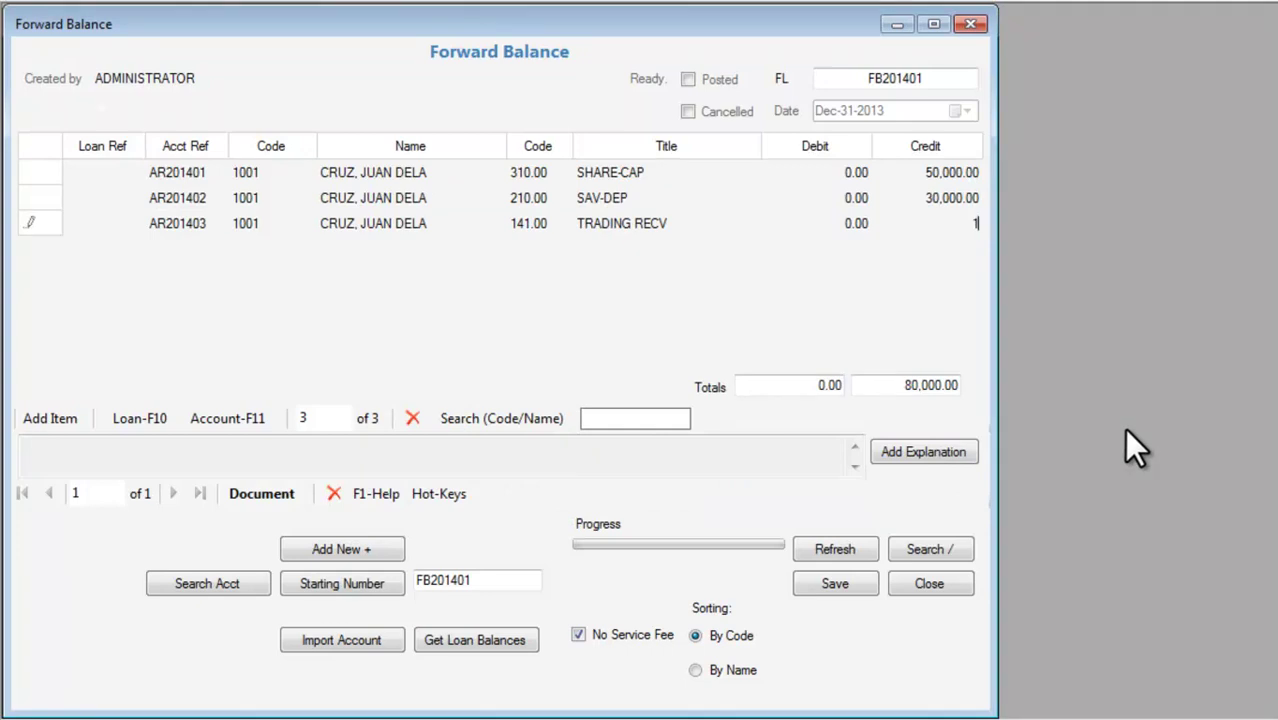
type("2,500")
key("Return")
Add the second member's SHARE-CAP (80,000) and SAV-DEP (45,000) credit lines.
key("F11")
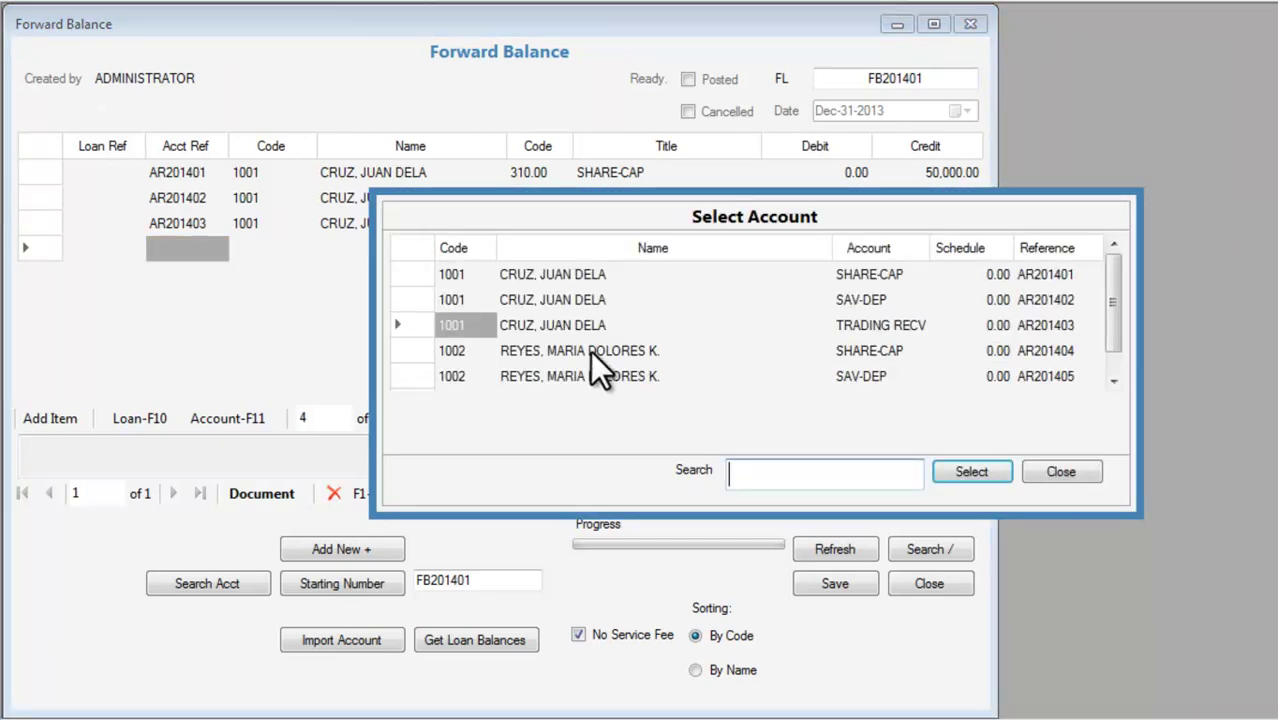
left_click(627, 355)
left_click(969, 471)
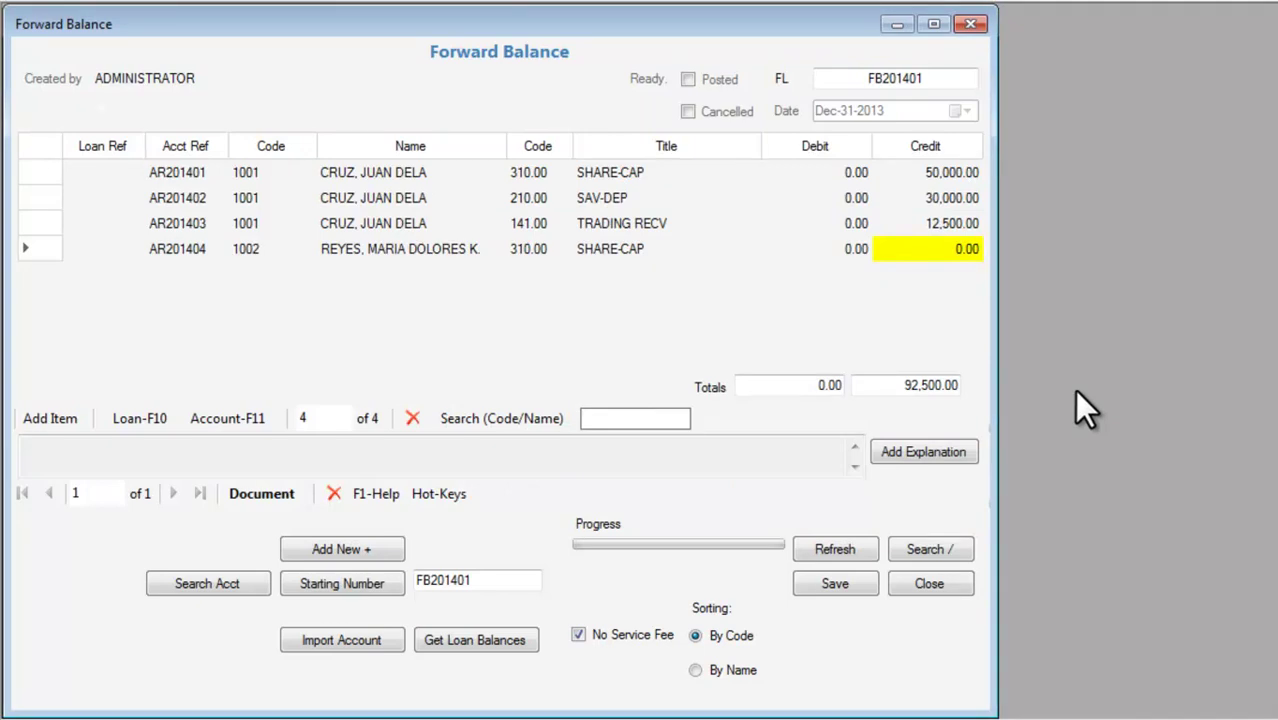
type("80000")
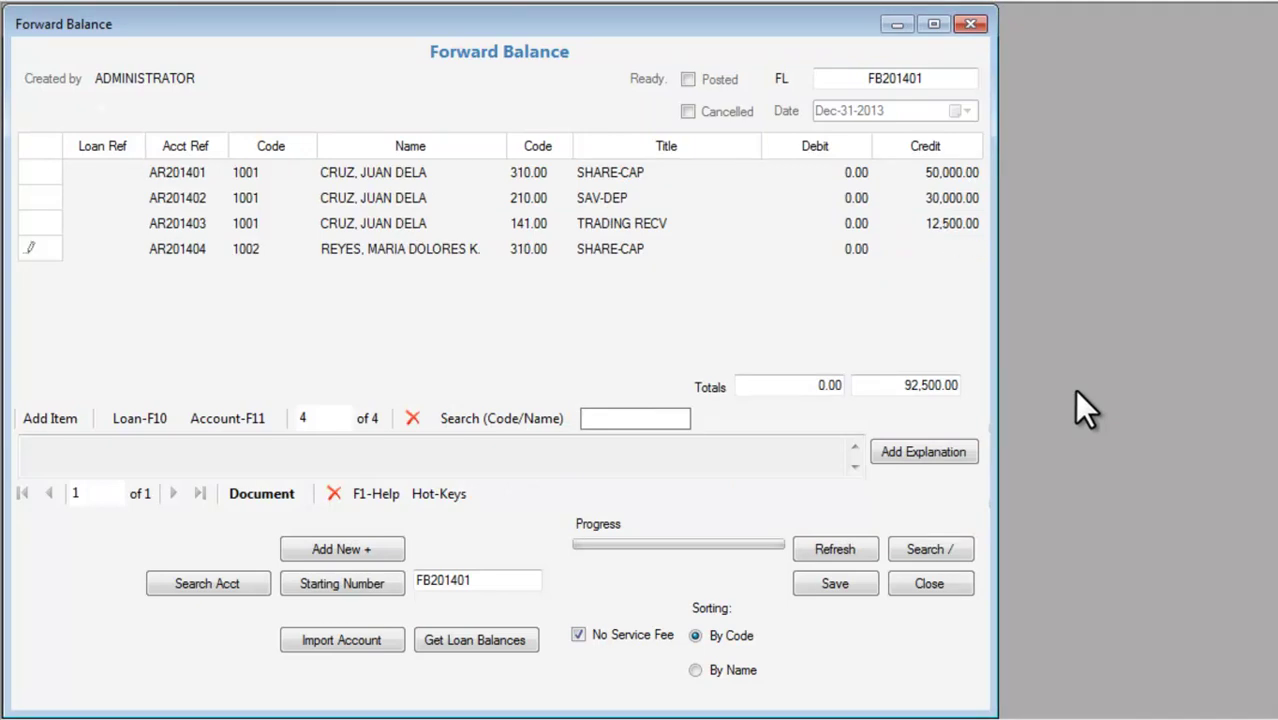
key("Return")
key("Tab")
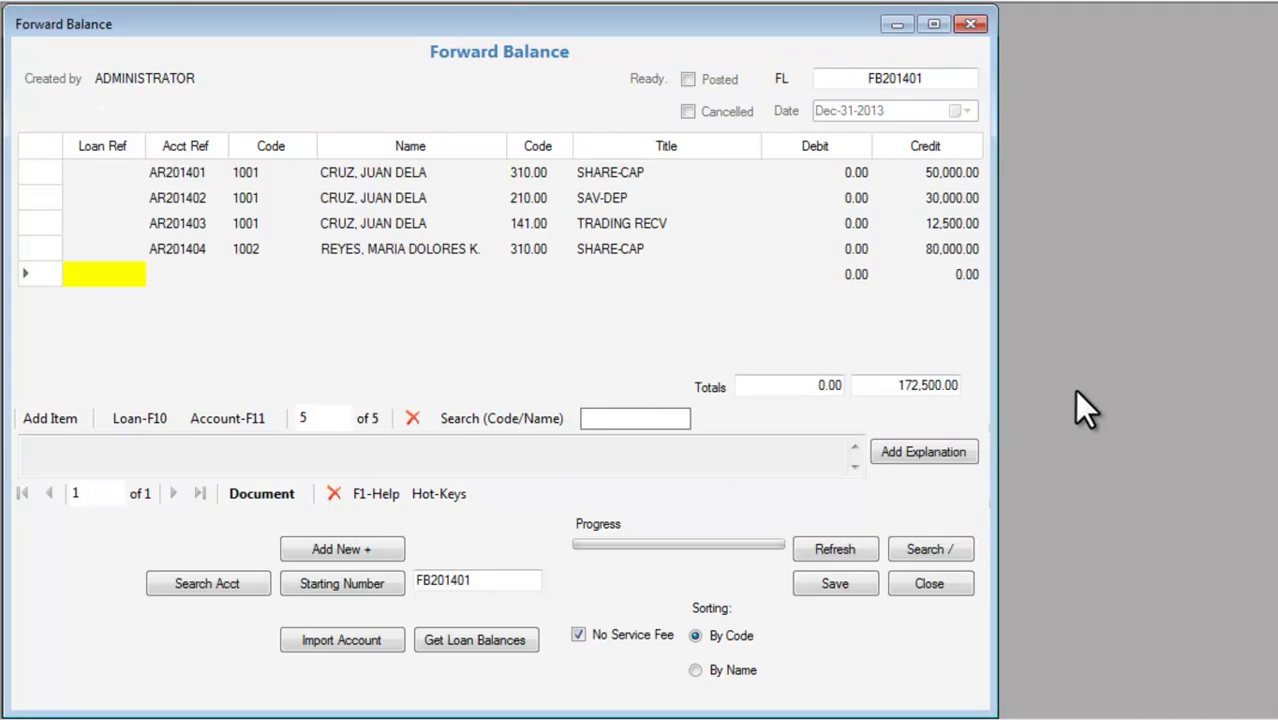
key("Tab")
key("F11")
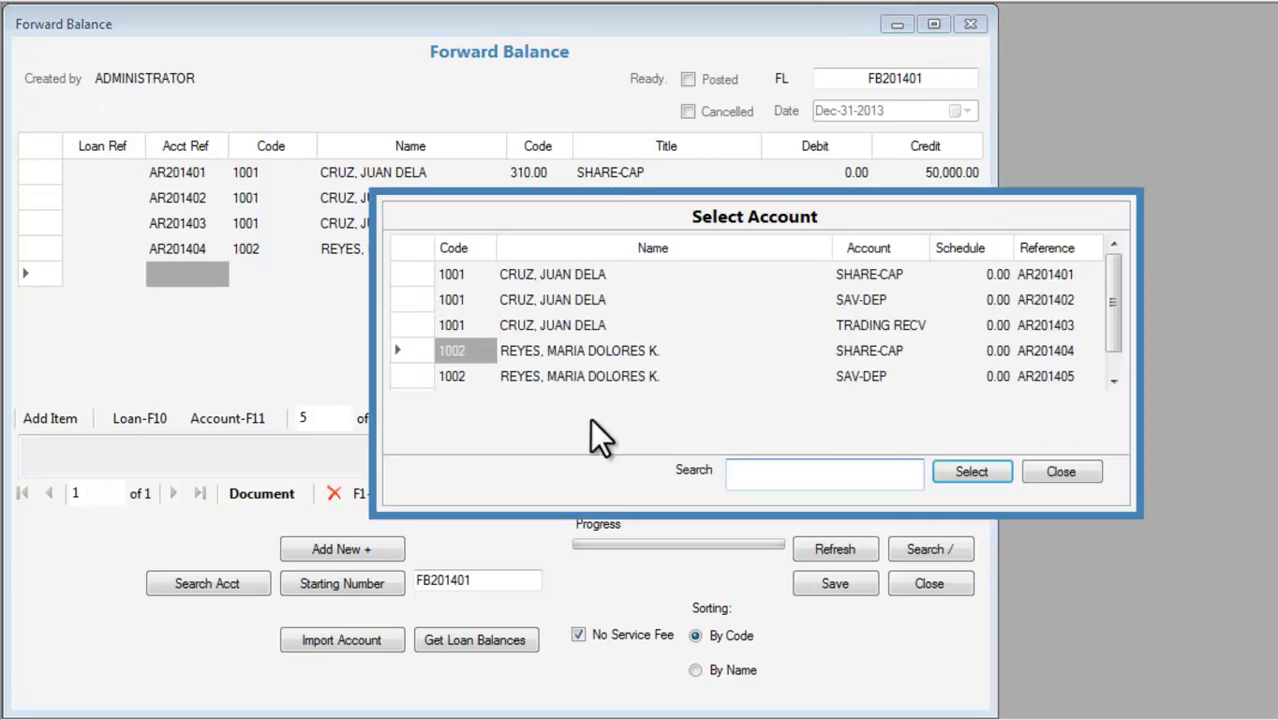
left_click(586, 379)
double_click(586, 379)
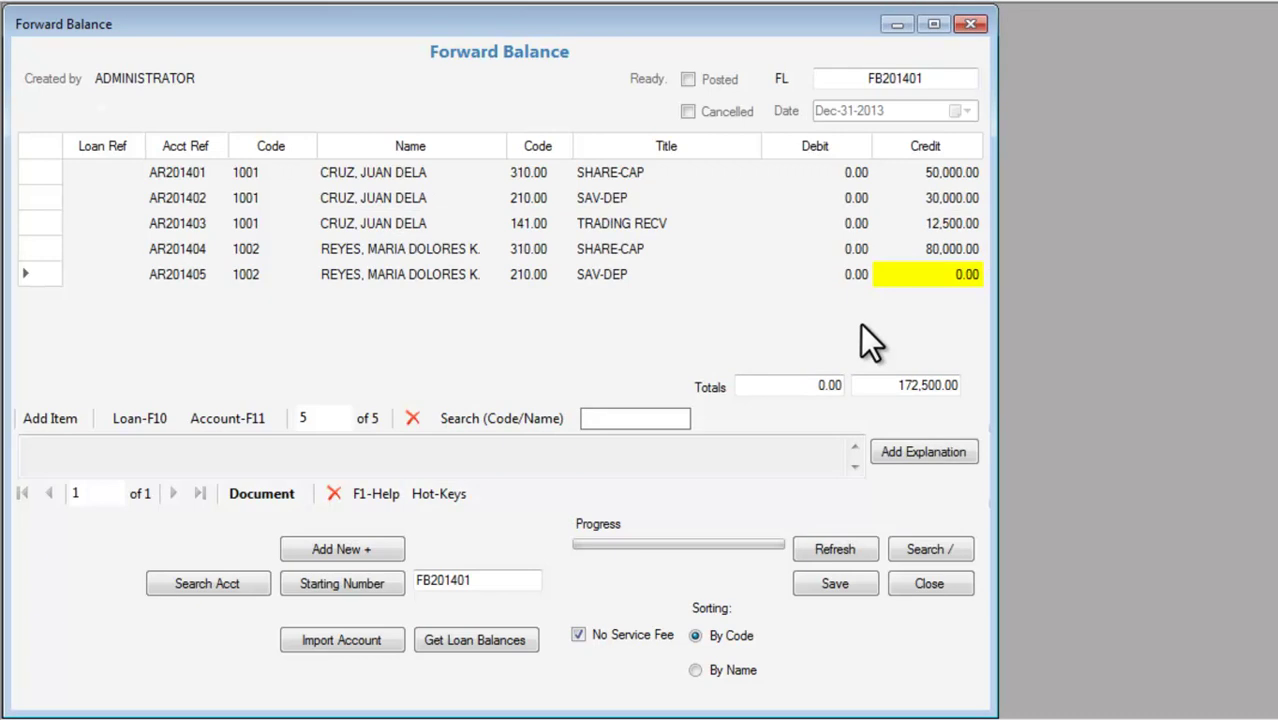
type("45000")
key("Return")
Enter the document explanation 'BEGINNING BALANCE FOR CREDIT ACCOUNTS'.
left_click(901, 453)
type("be")
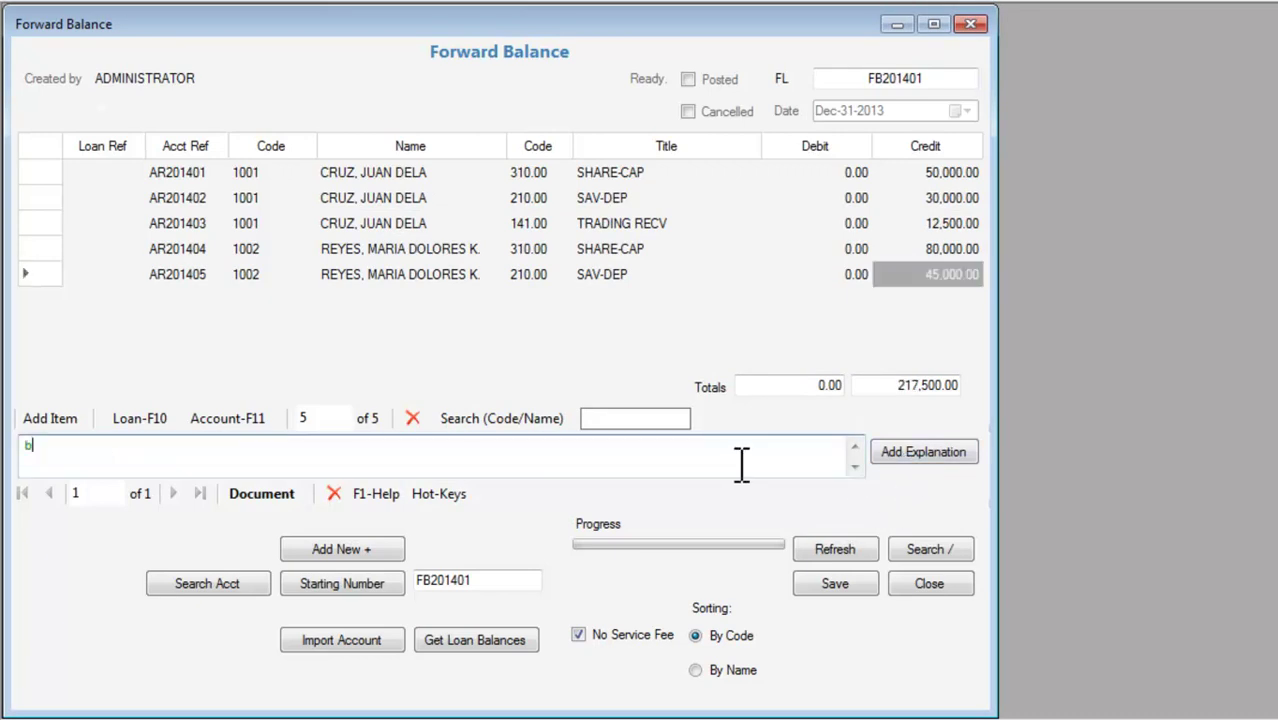
key("BackSpace")
key("BackSpace")
type("BEF")
type("I")
key("BackSpace")
key("BackSpace")
type("GINNING BALANCE ")
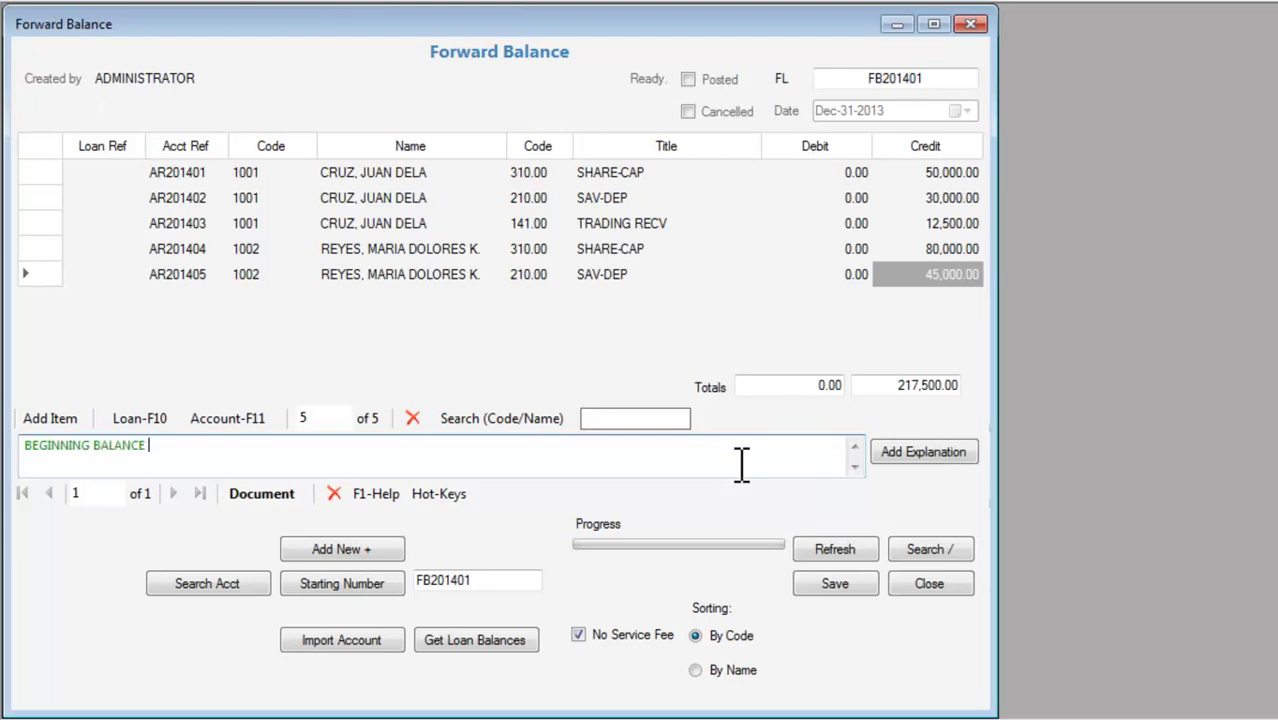
type("FOR ACCOUNTSCREDIT")
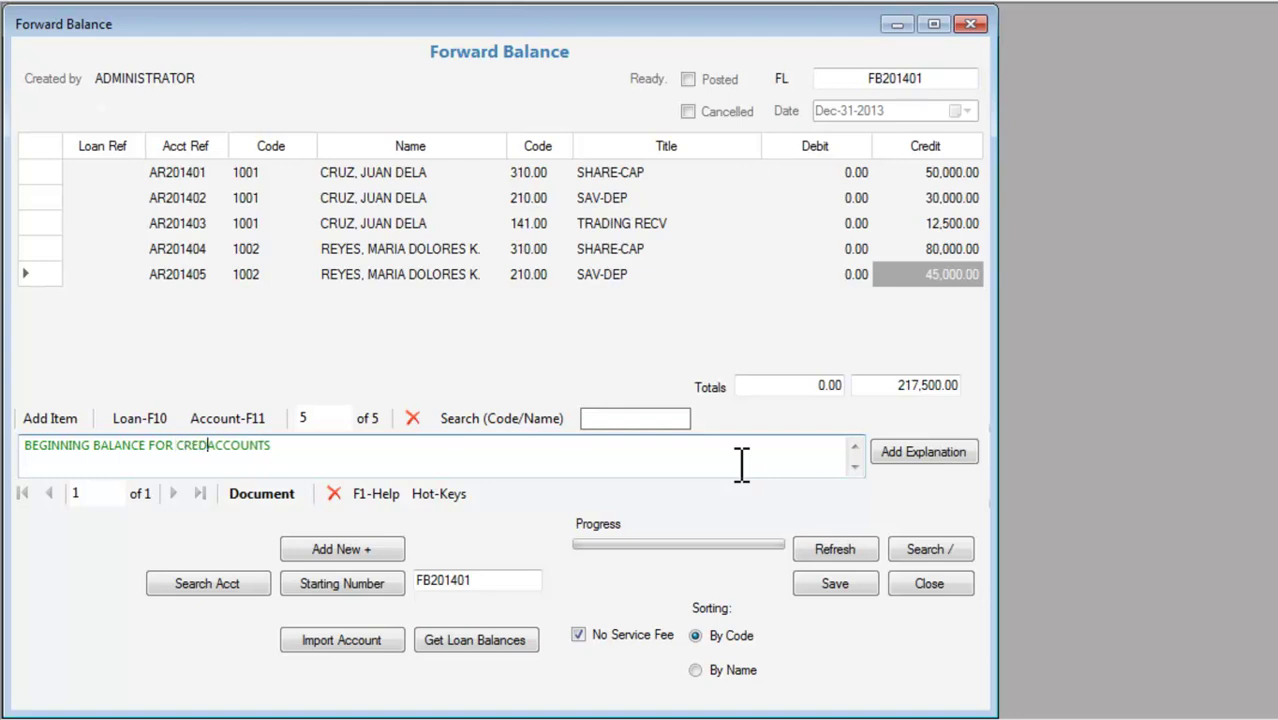
key("End")
Save document FB201401 and post it, confirming the prompts.
left_click(862, 583)
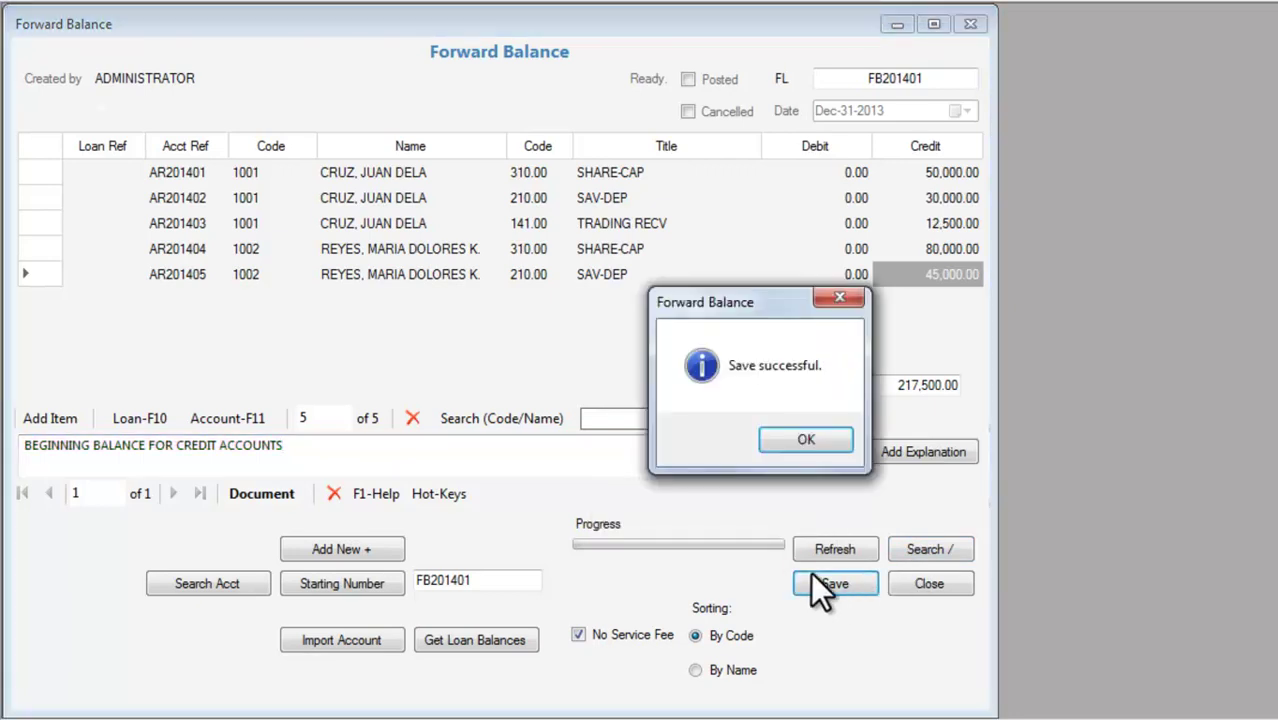
left_click(804, 435)
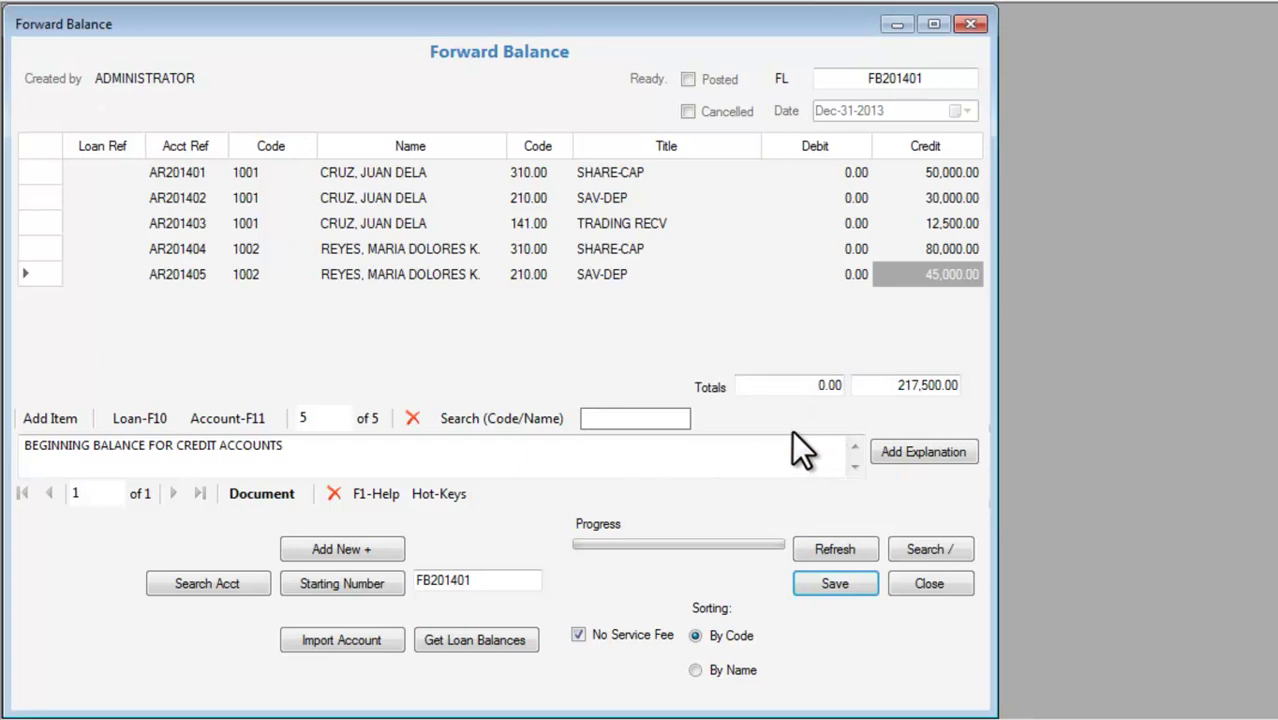
left_click(714, 78)
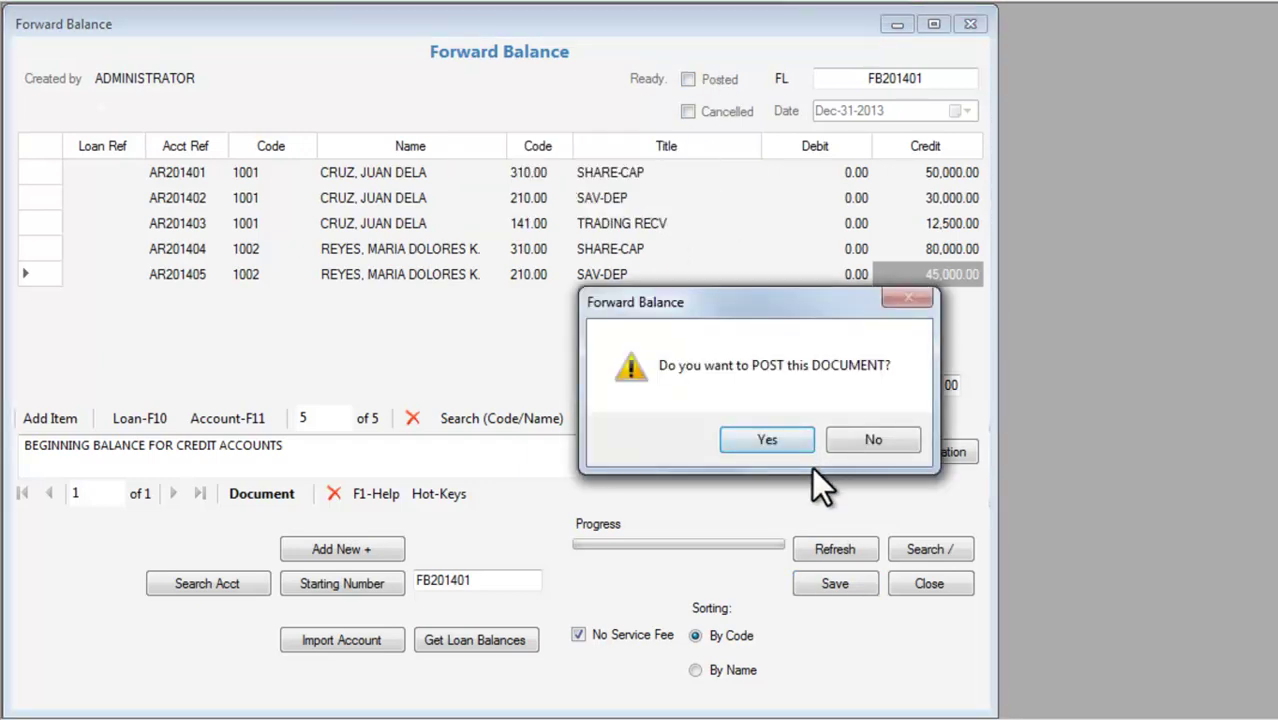
left_click(788, 440)
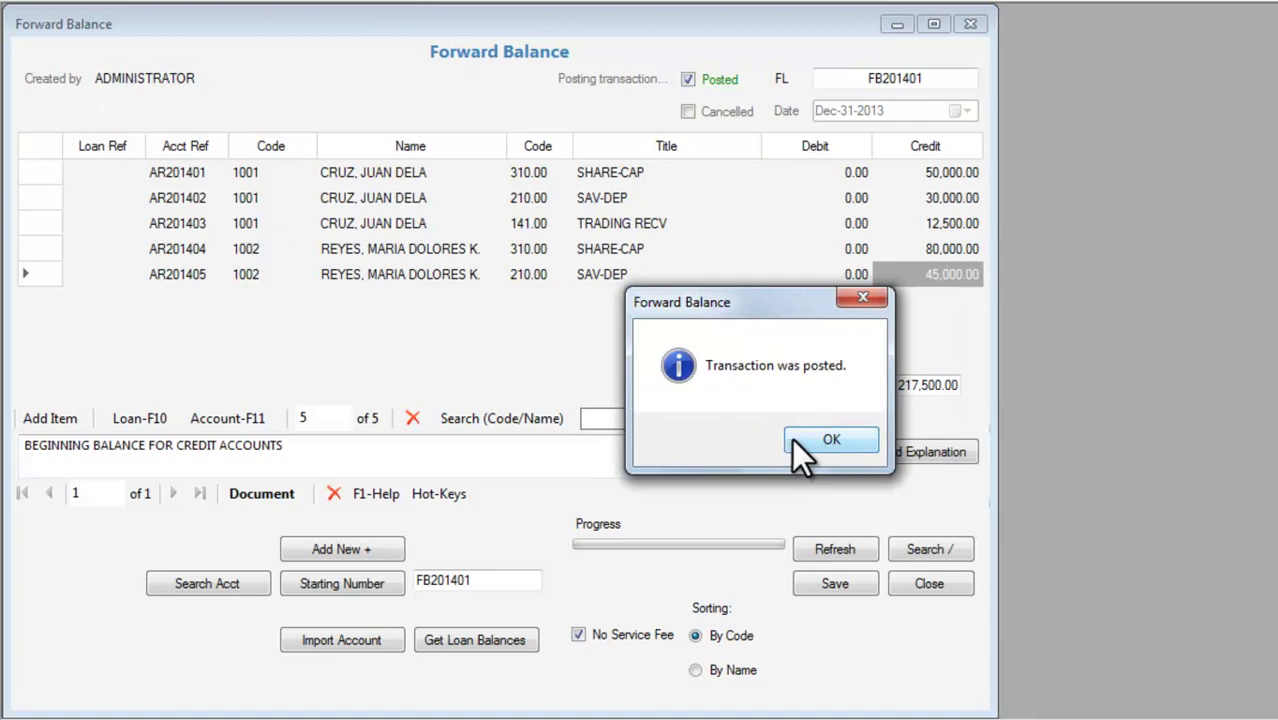
left_click(812, 439)
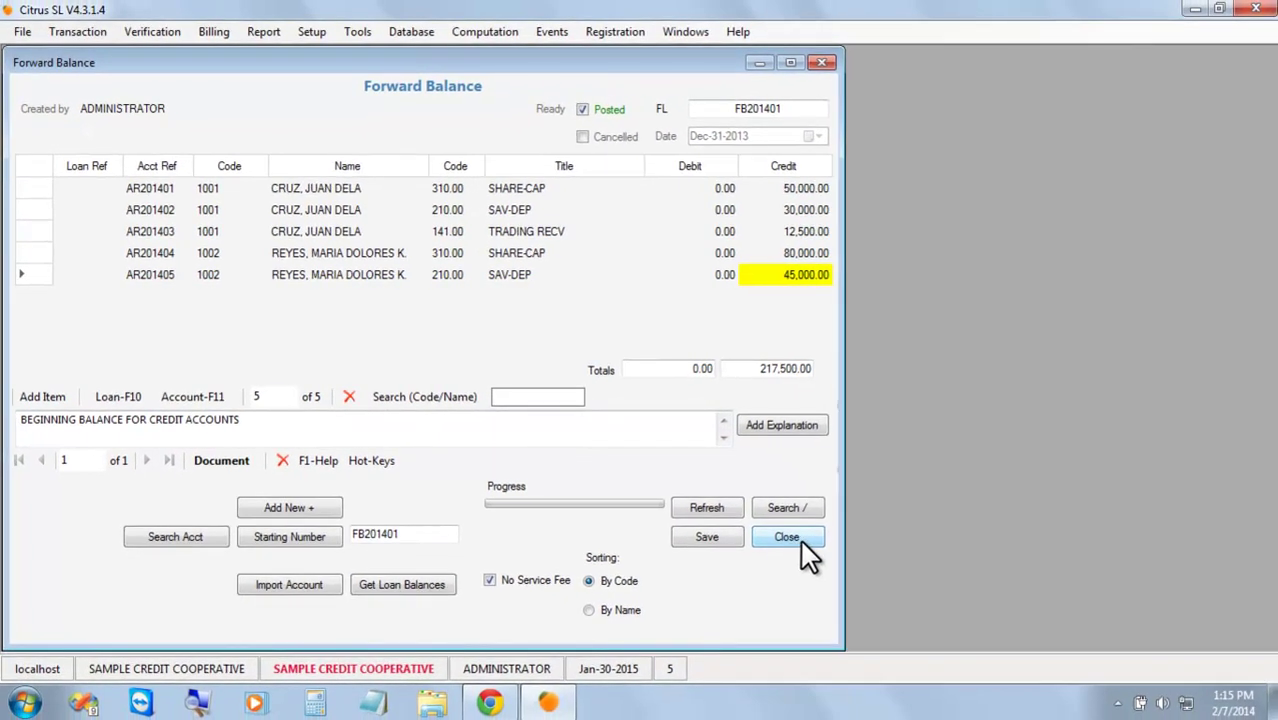
Close Forward Balance and load the first member in Account Verification.
left_click(929, 583)
left_click(166, 35)
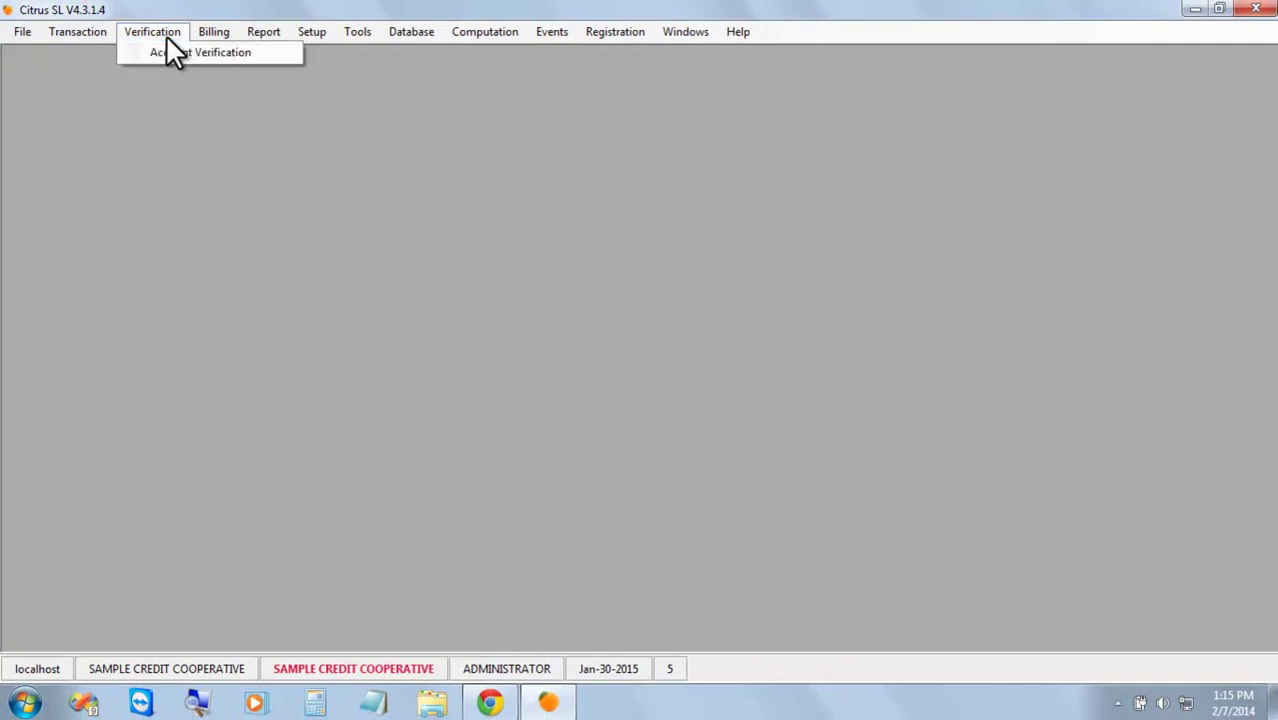
left_click(200, 55)
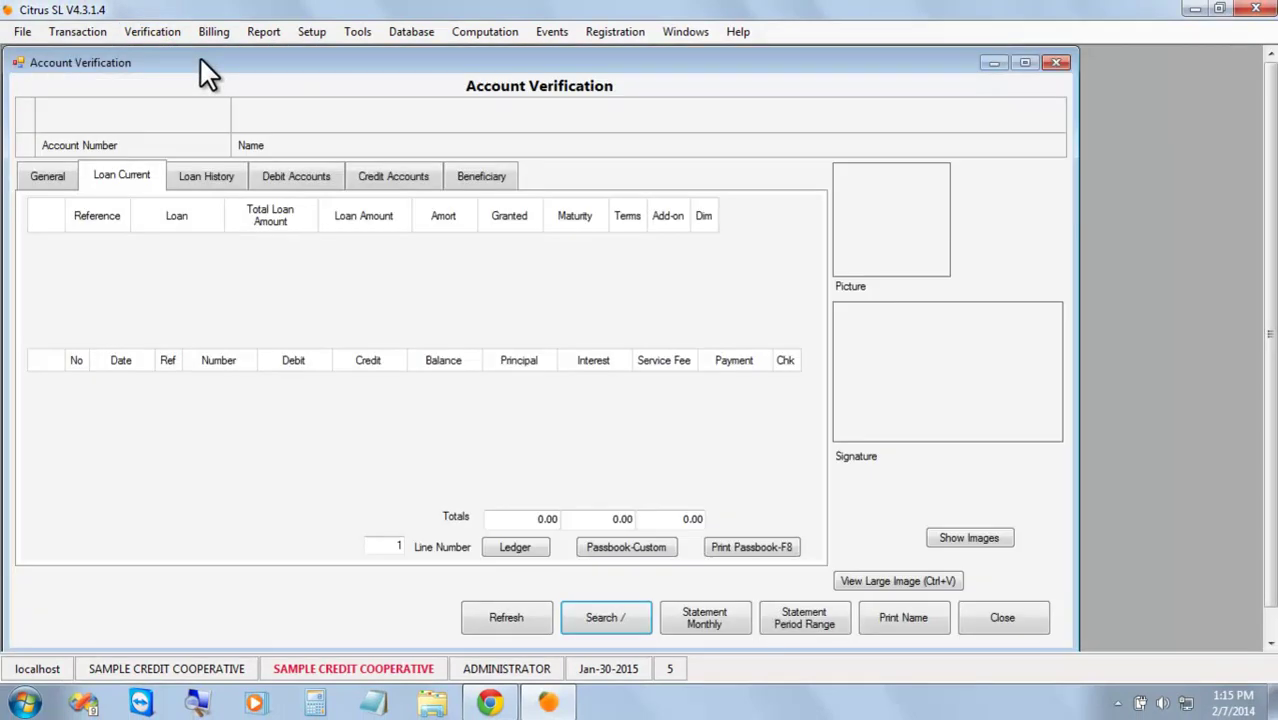
left_click(638, 622)
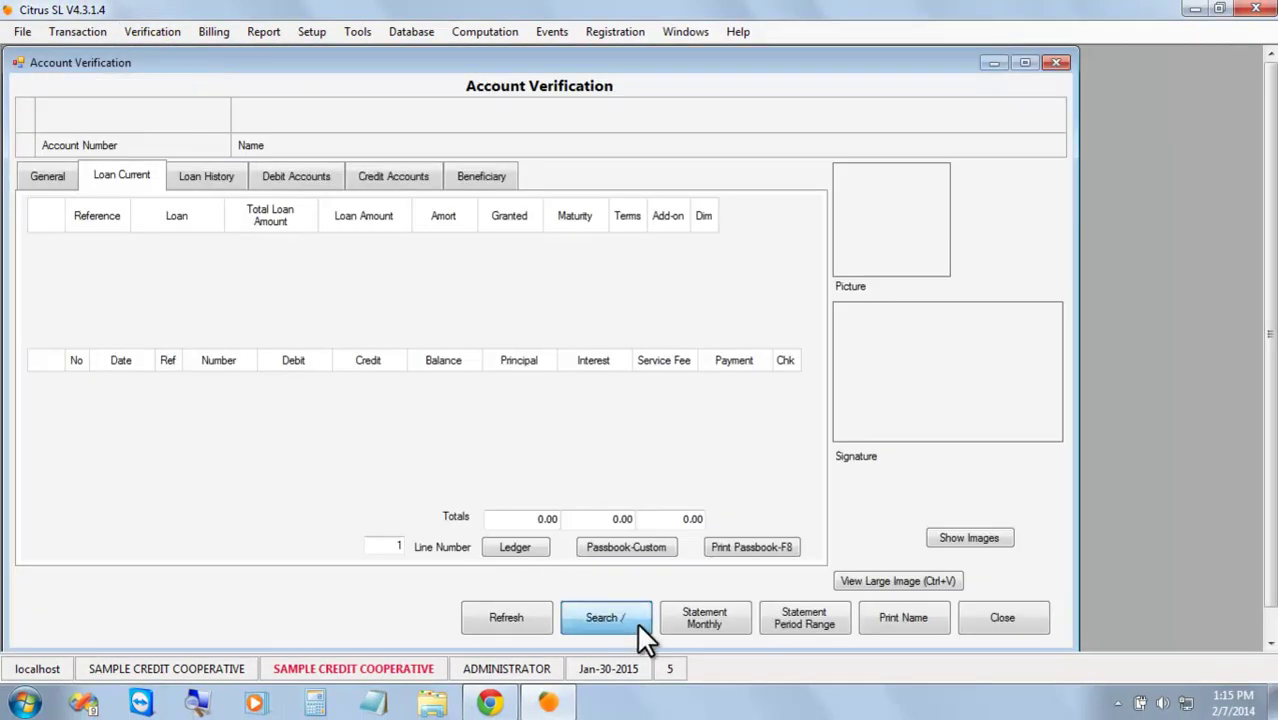
left_click(730, 433)
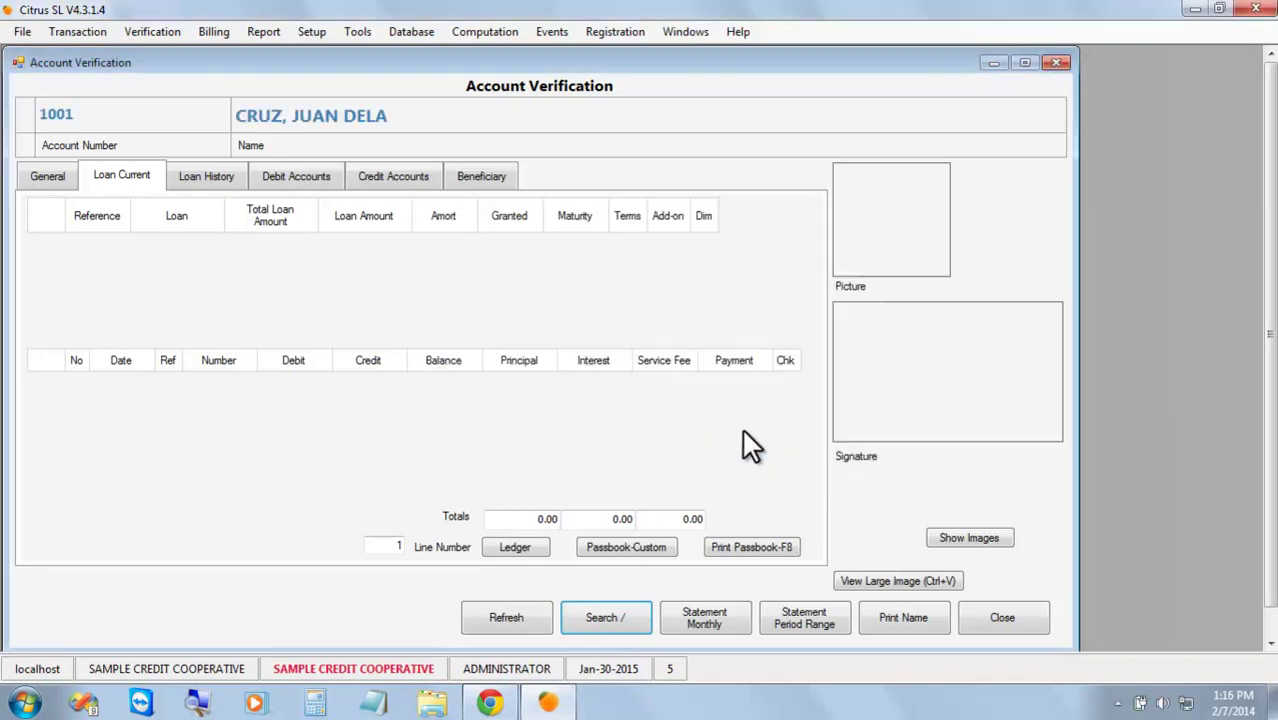
Check the member's credit balances: SAV-DEP 30,000.00 and SHARE-CAP 50,000.00.
left_click(385, 181)
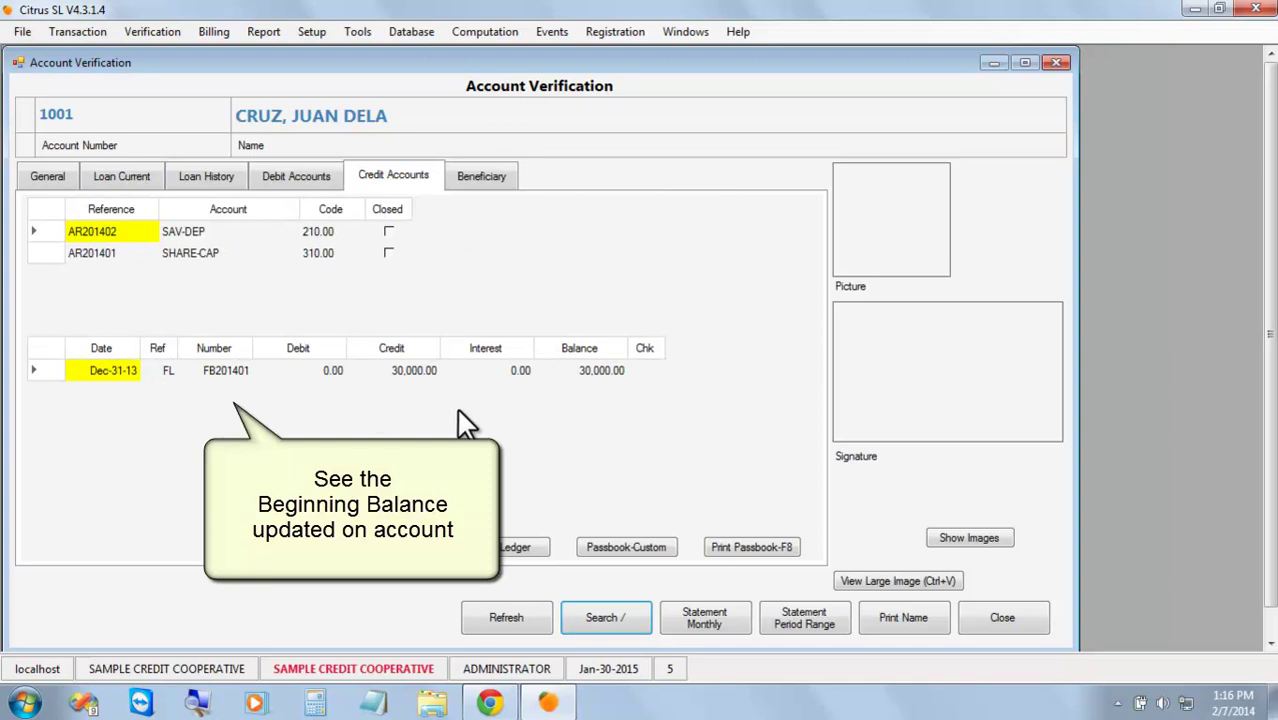
left_click(594, 374)
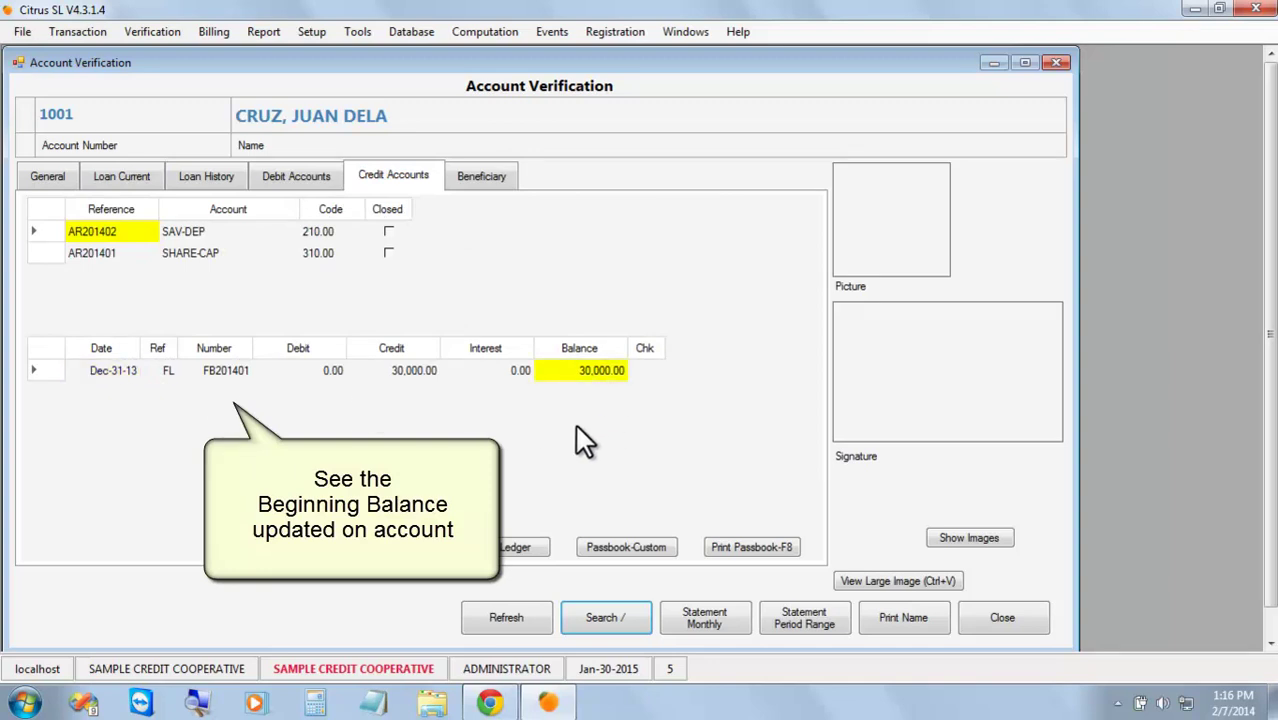
left_click(116, 252)
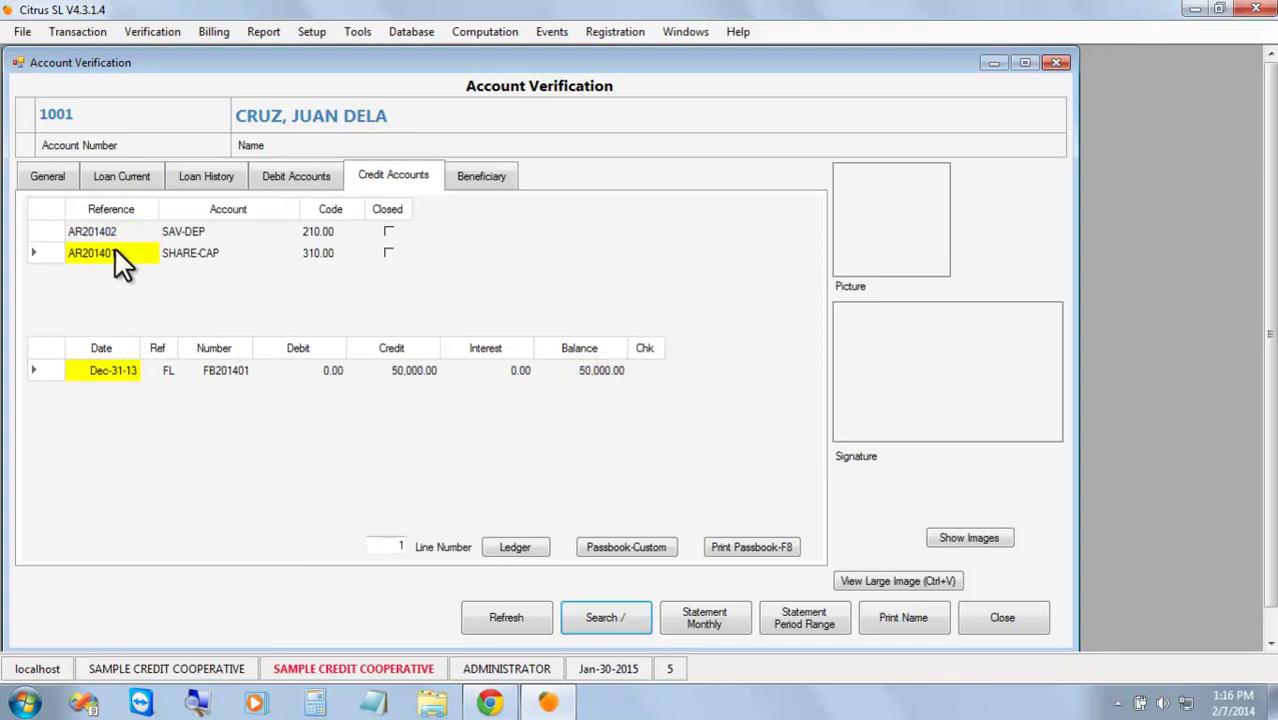
left_click(568, 380)
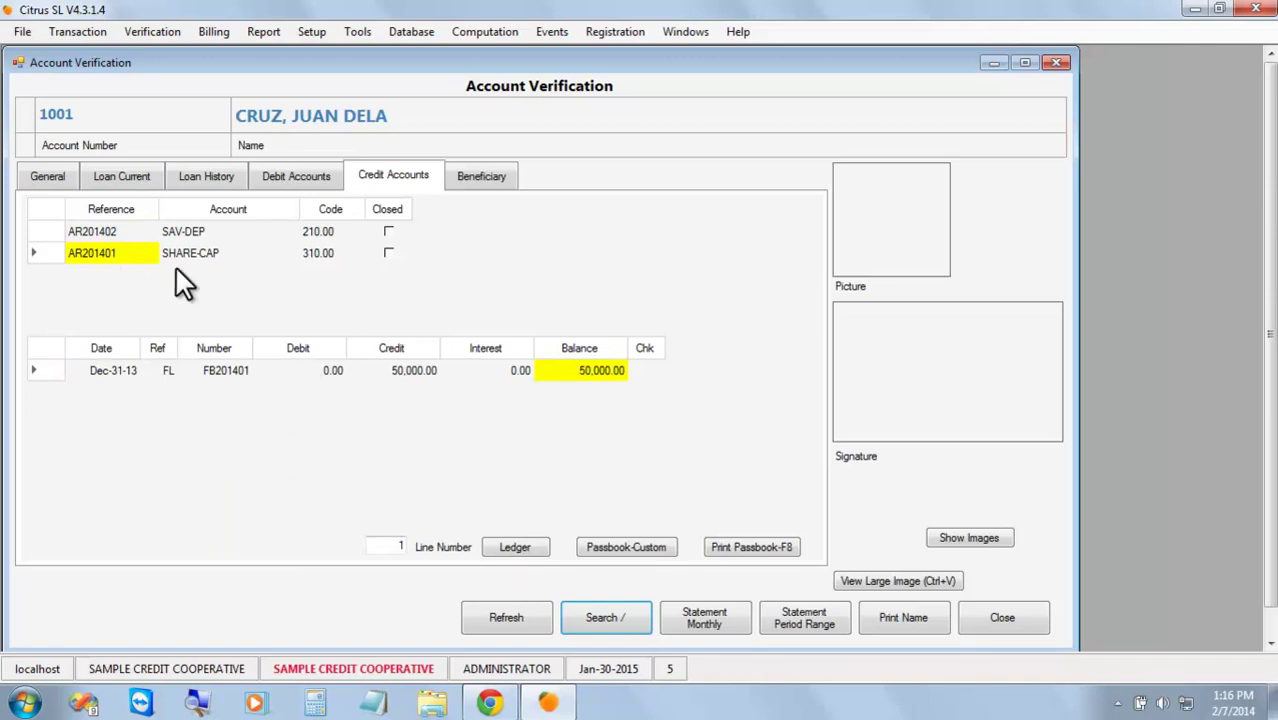
left_click(108, 237)
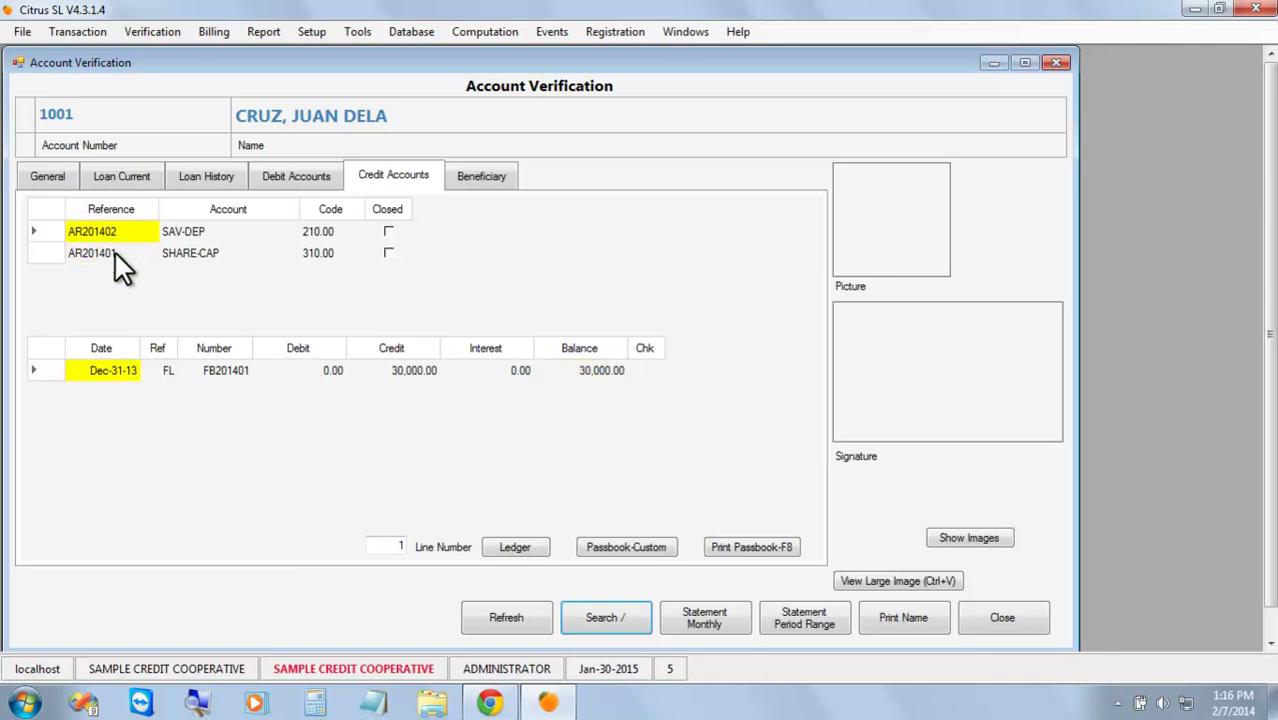
left_click(115, 256)
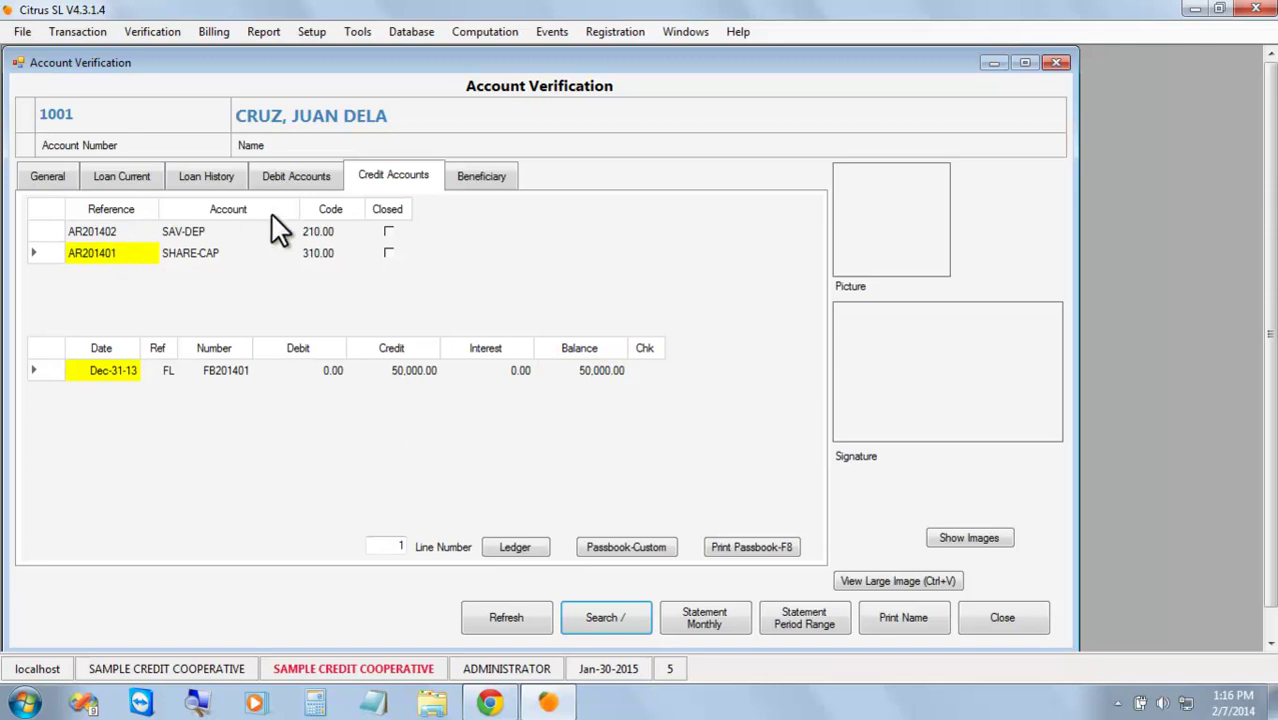
Check the TRADING RECV debit account's balance of -12,500.00.
left_click(286, 176)
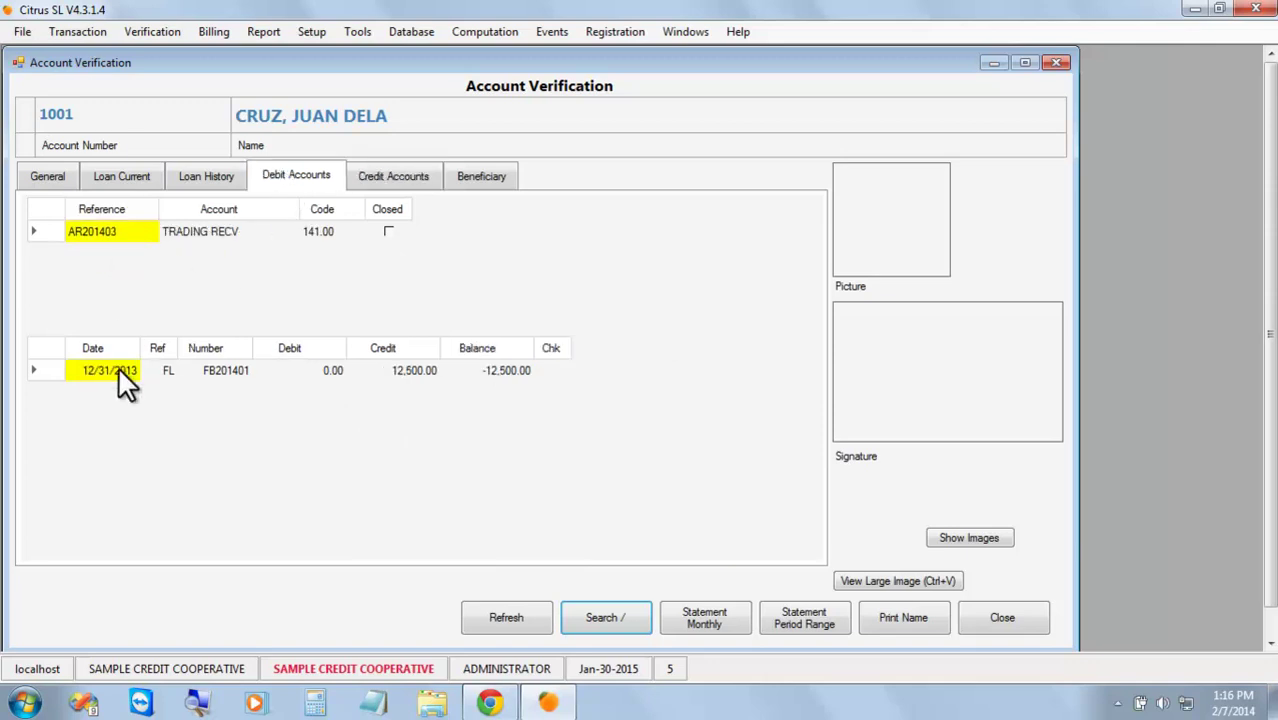
left_click(507, 371)
left_click(420, 370)
left_click(505, 373)
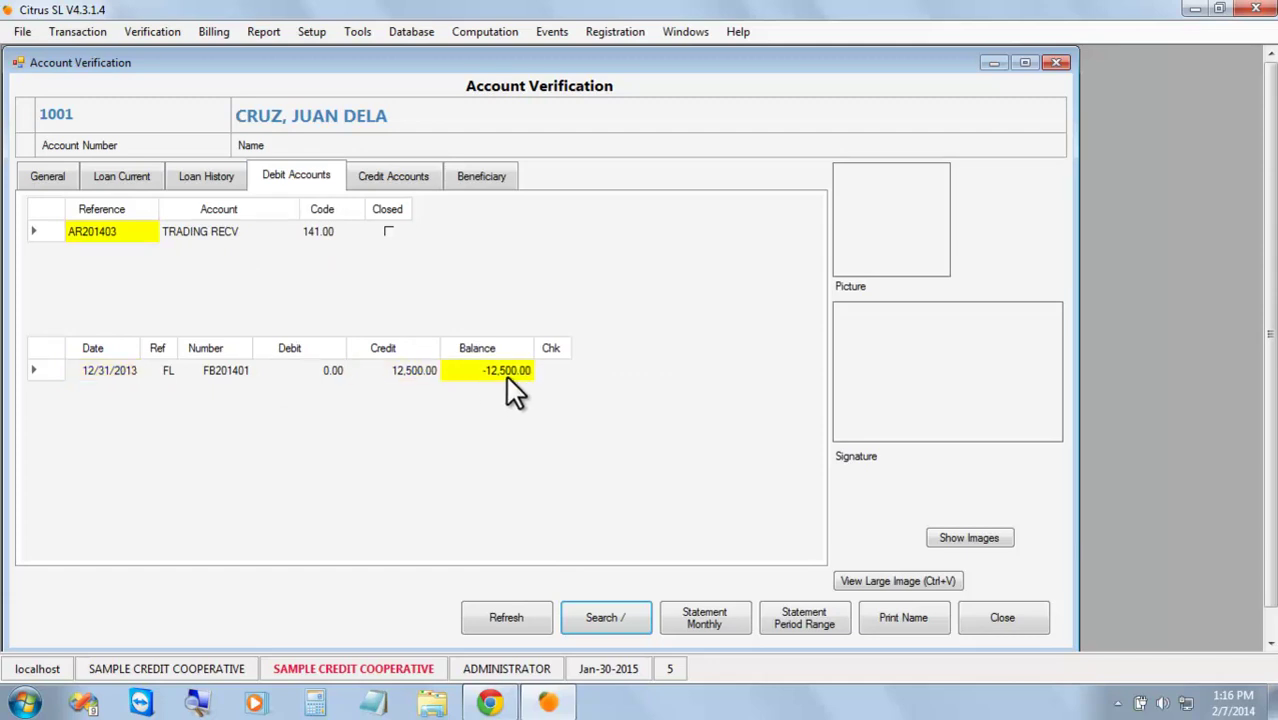
left_click(320, 378)
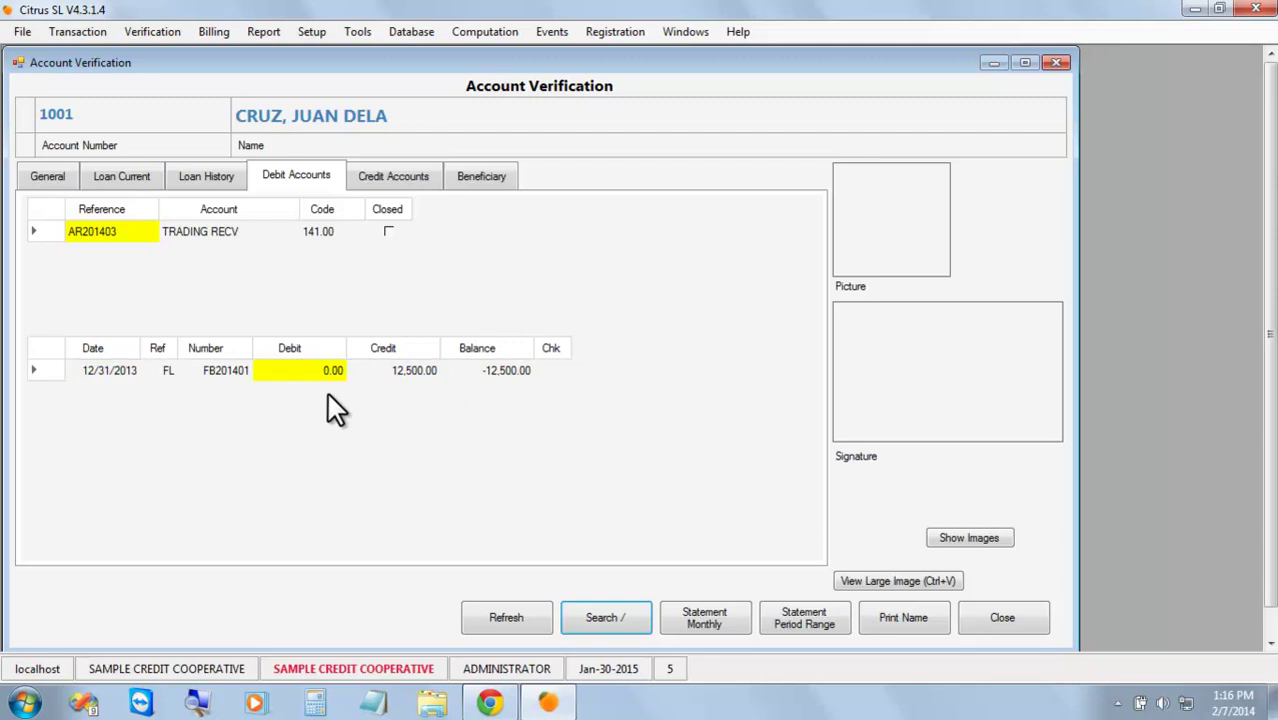
left_click(77, 34)
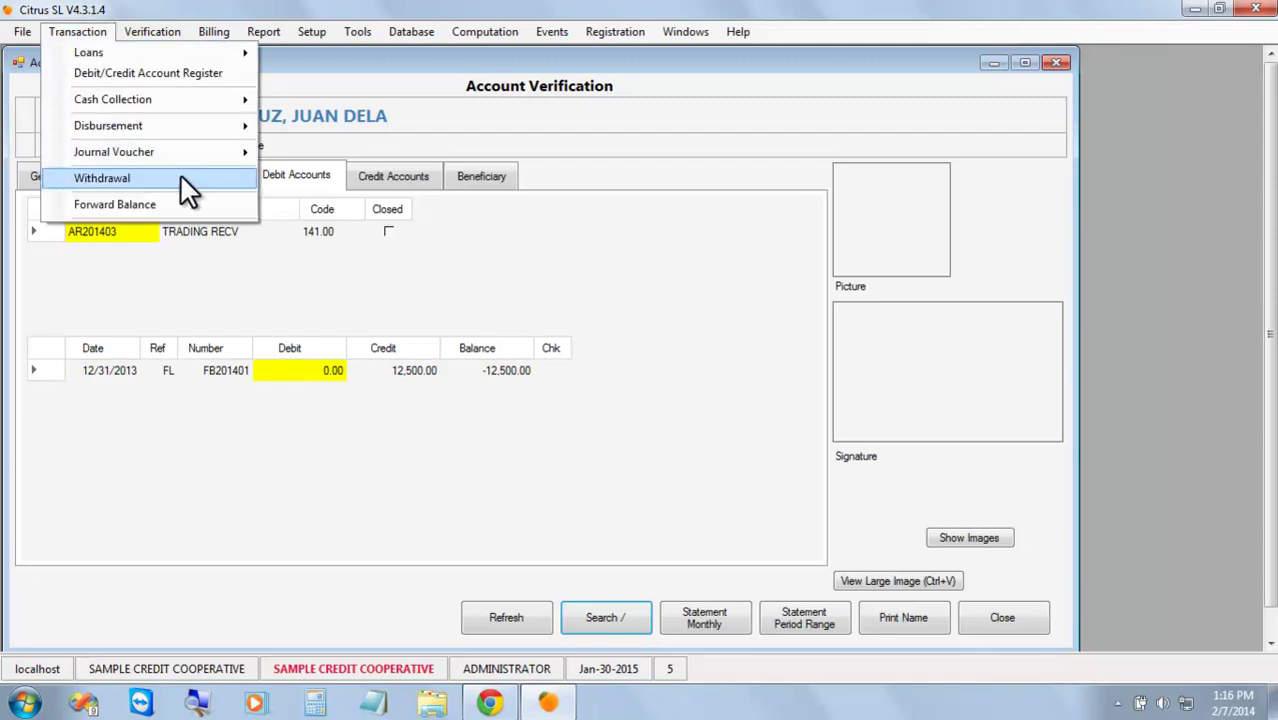
Reopen Forward Balance document FB201401 and unpost it for editing.
left_click(190, 208)
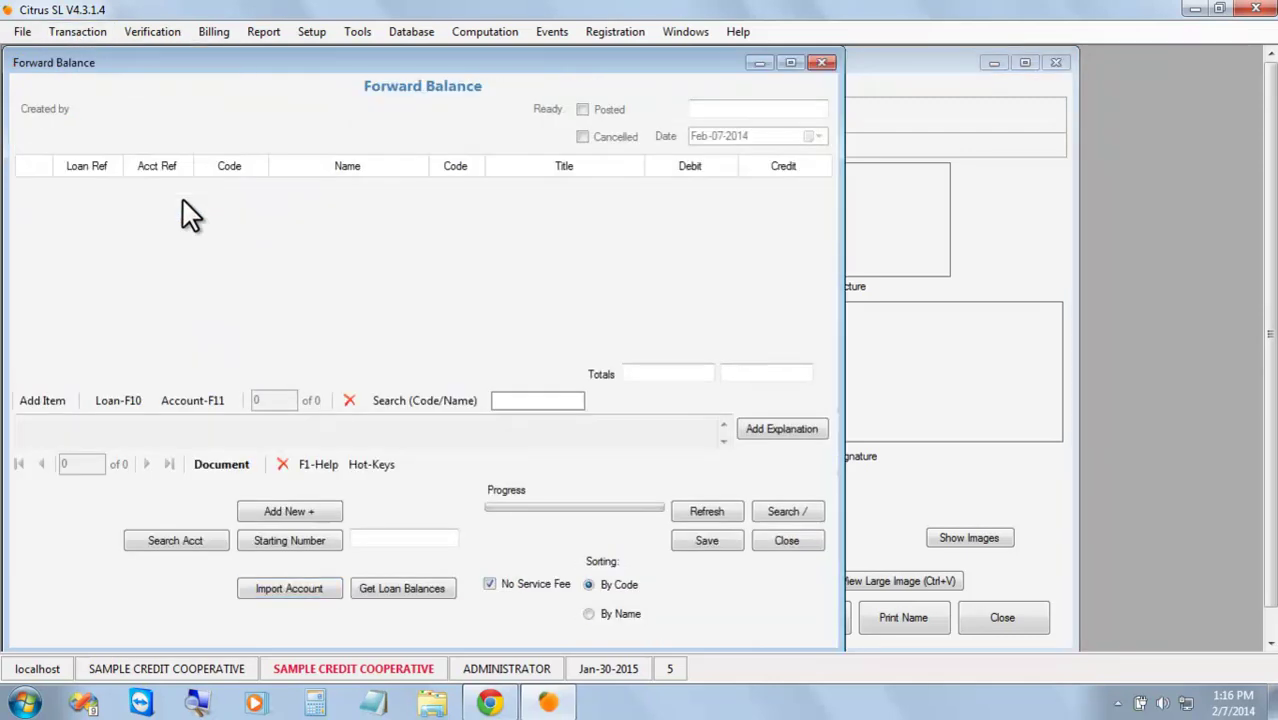
left_click(786, 511)
left_click(609, 446)
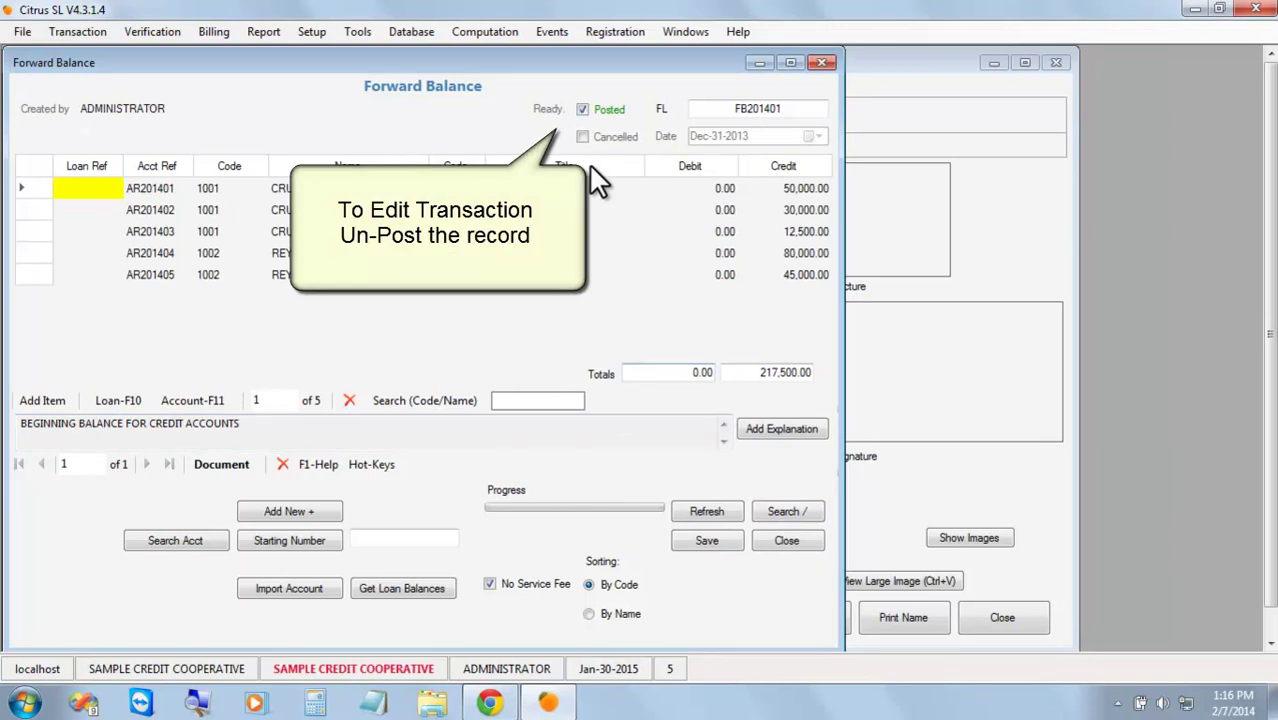
left_click(601, 107)
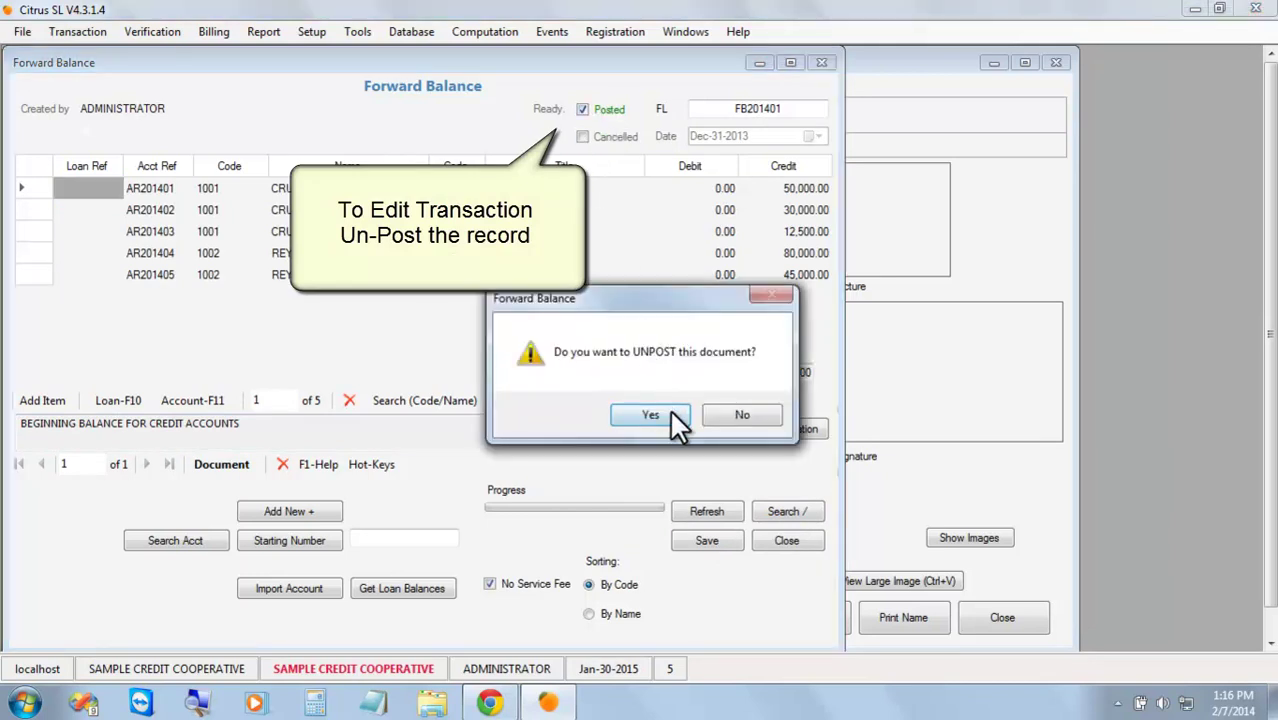
left_click(669, 409)
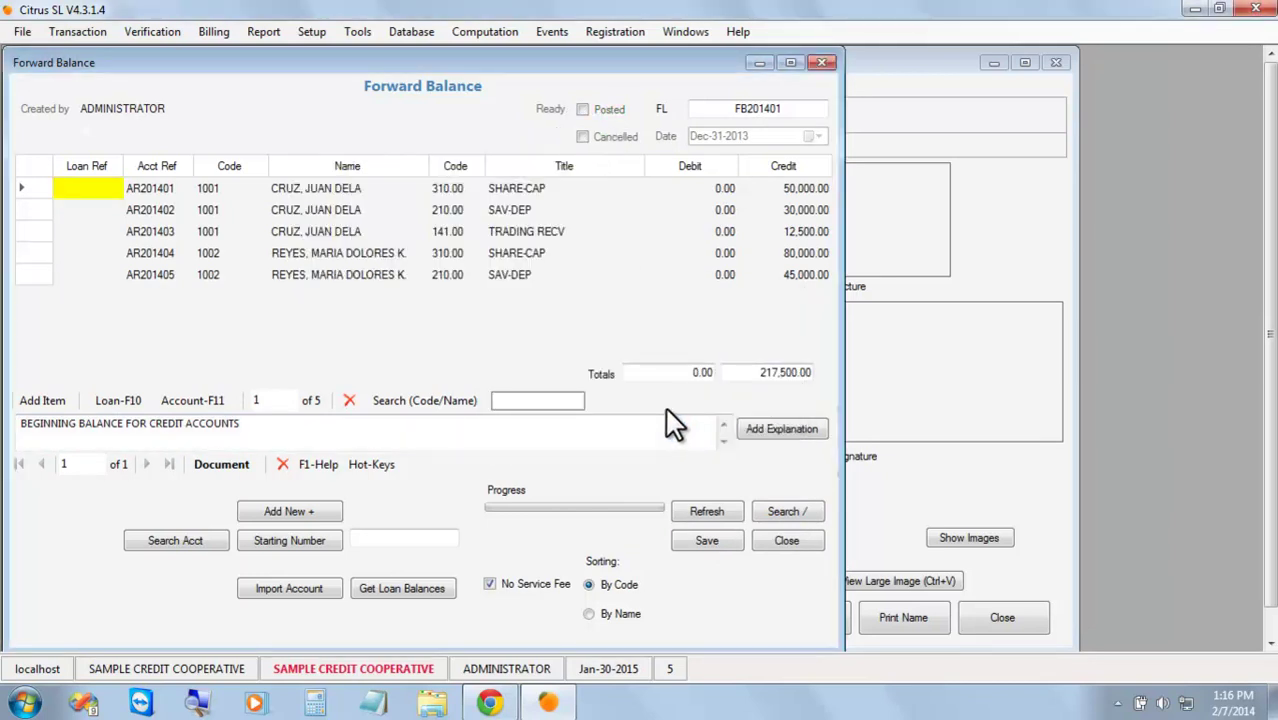
Enter a 125,000 debit on the TRADING RECV line.
left_click(537, 230)
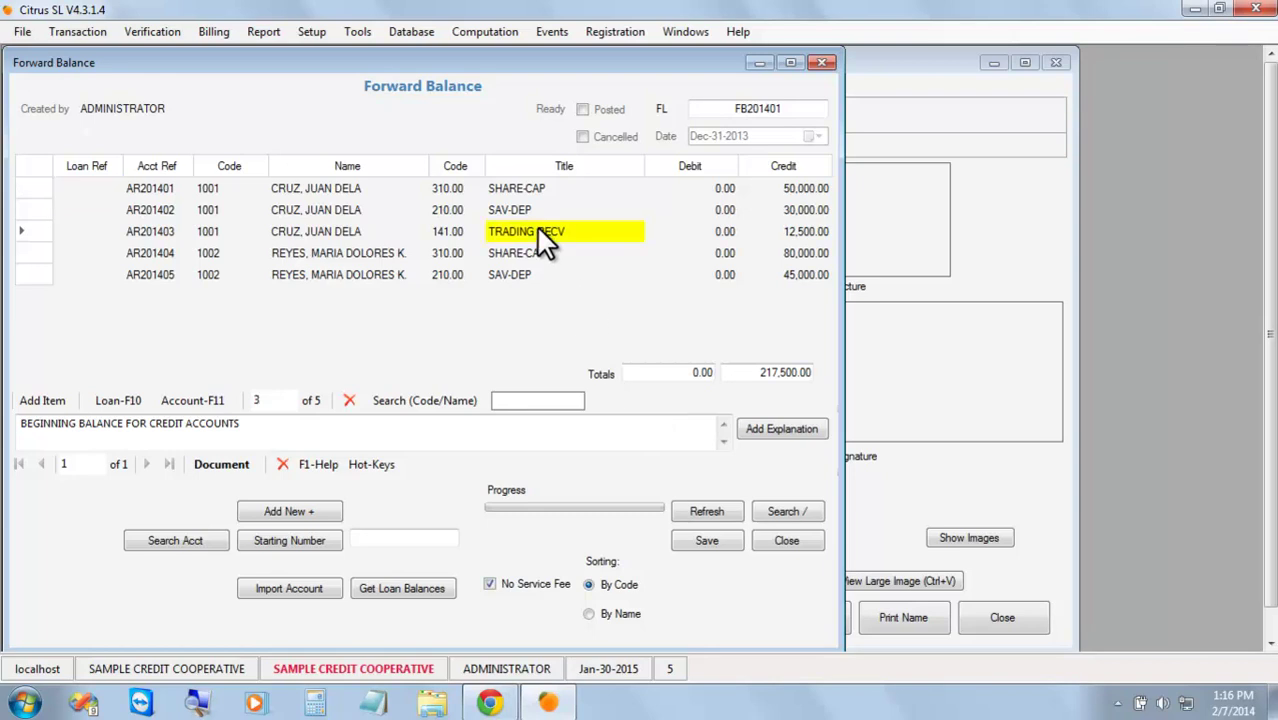
left_click(708, 236)
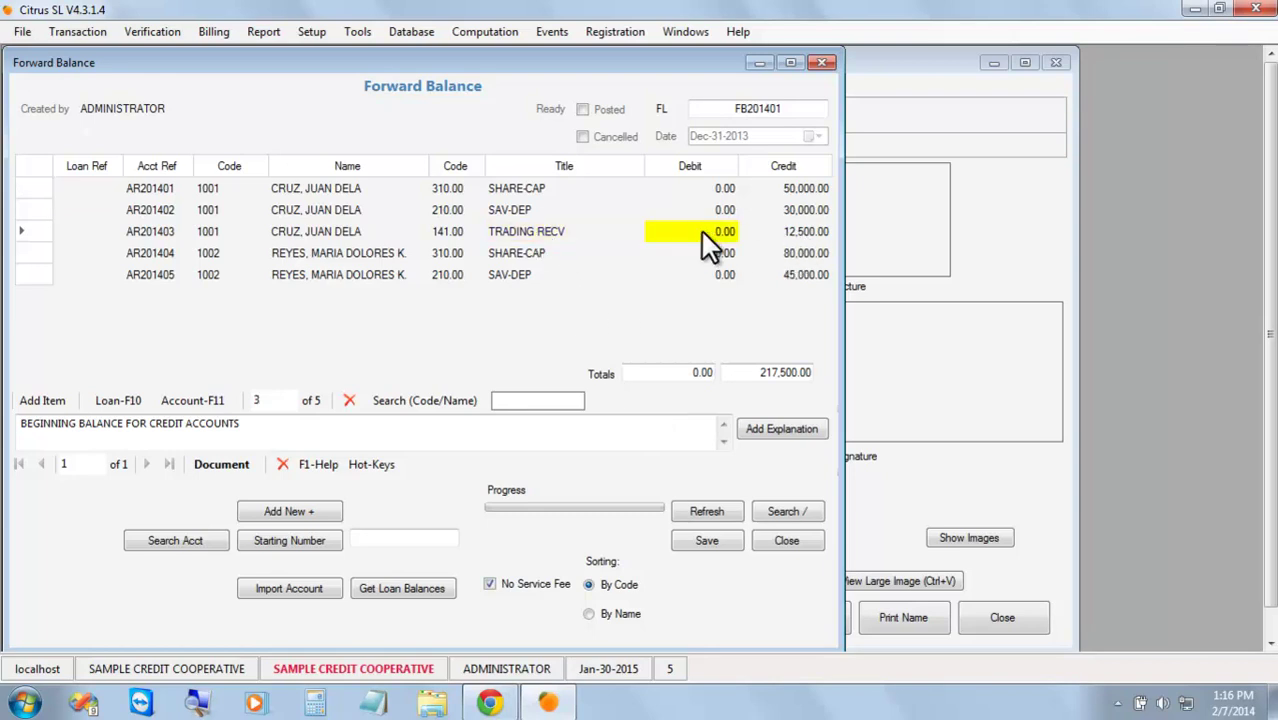
type("125000")
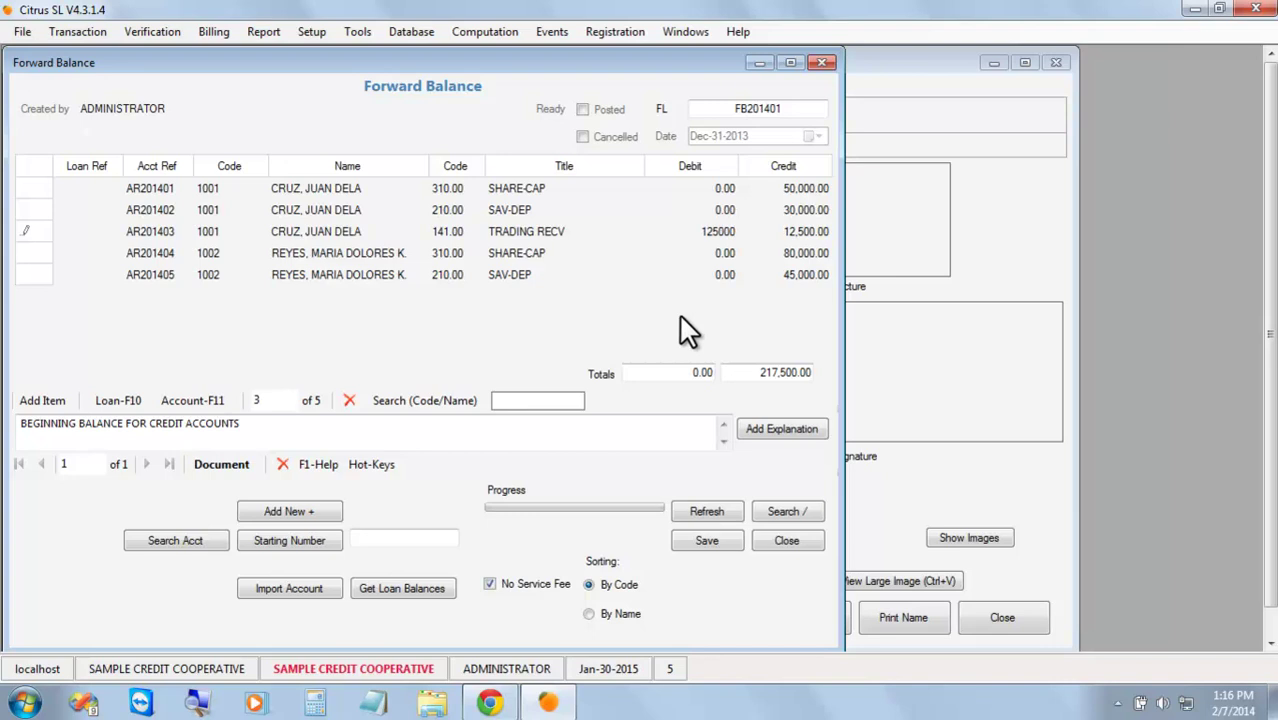
key("Return")
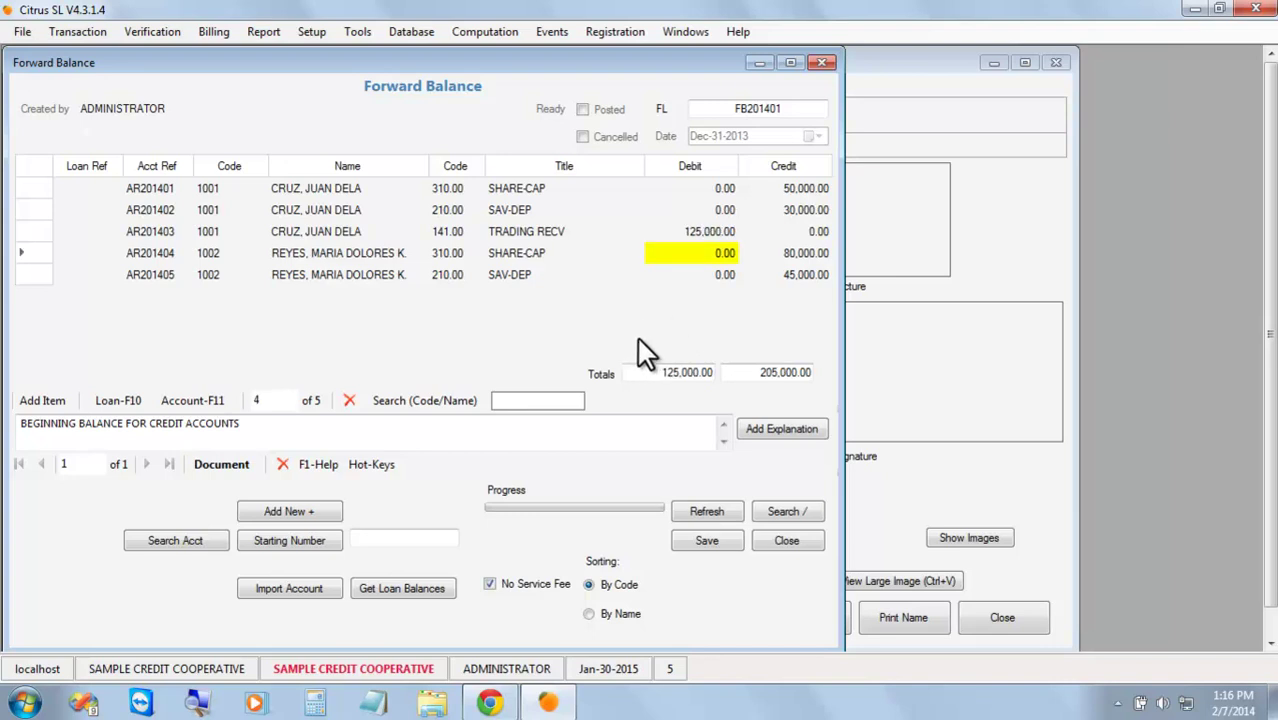
Save and repost FB201401, then return to Account Verification.
left_click(700, 538)
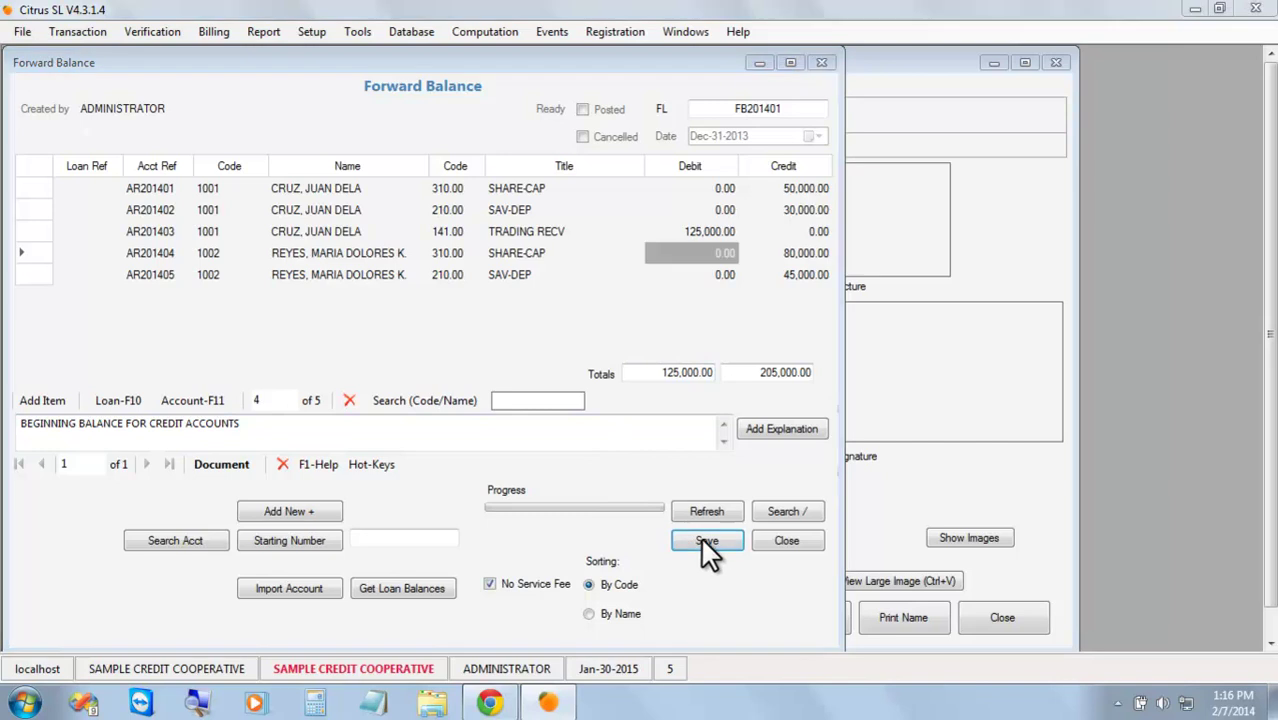
left_click(670, 412)
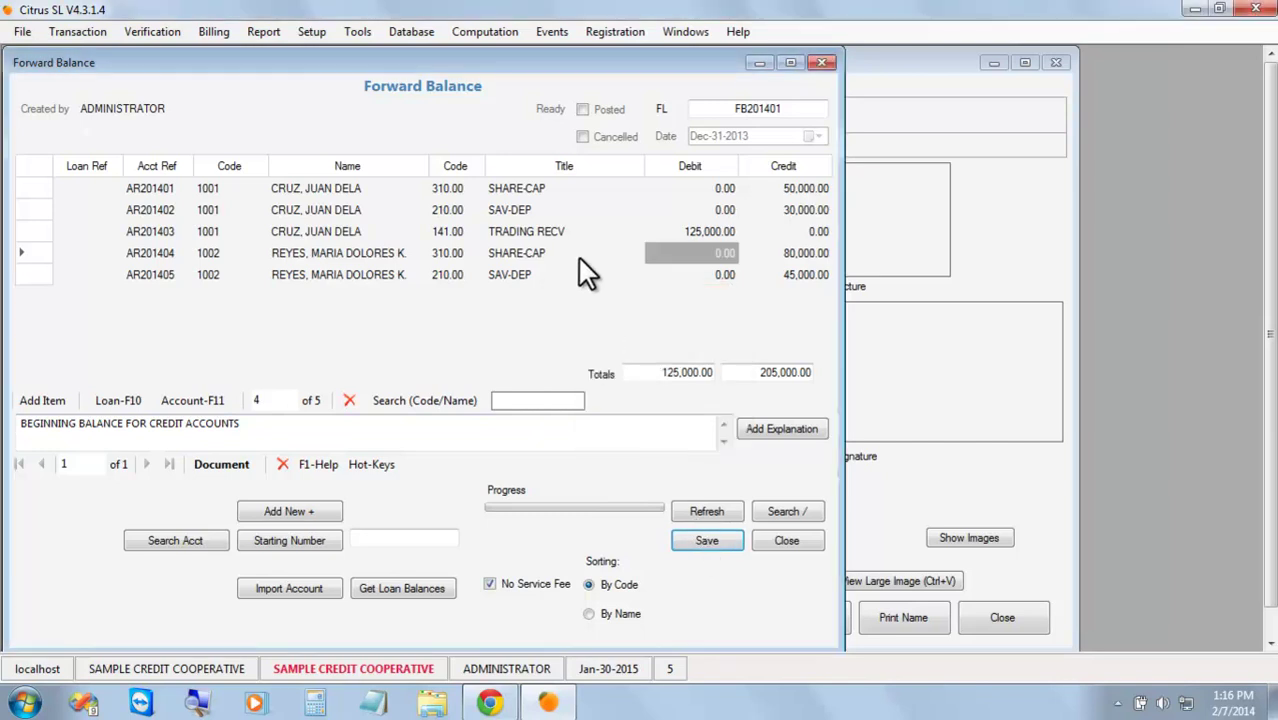
left_click(597, 106)
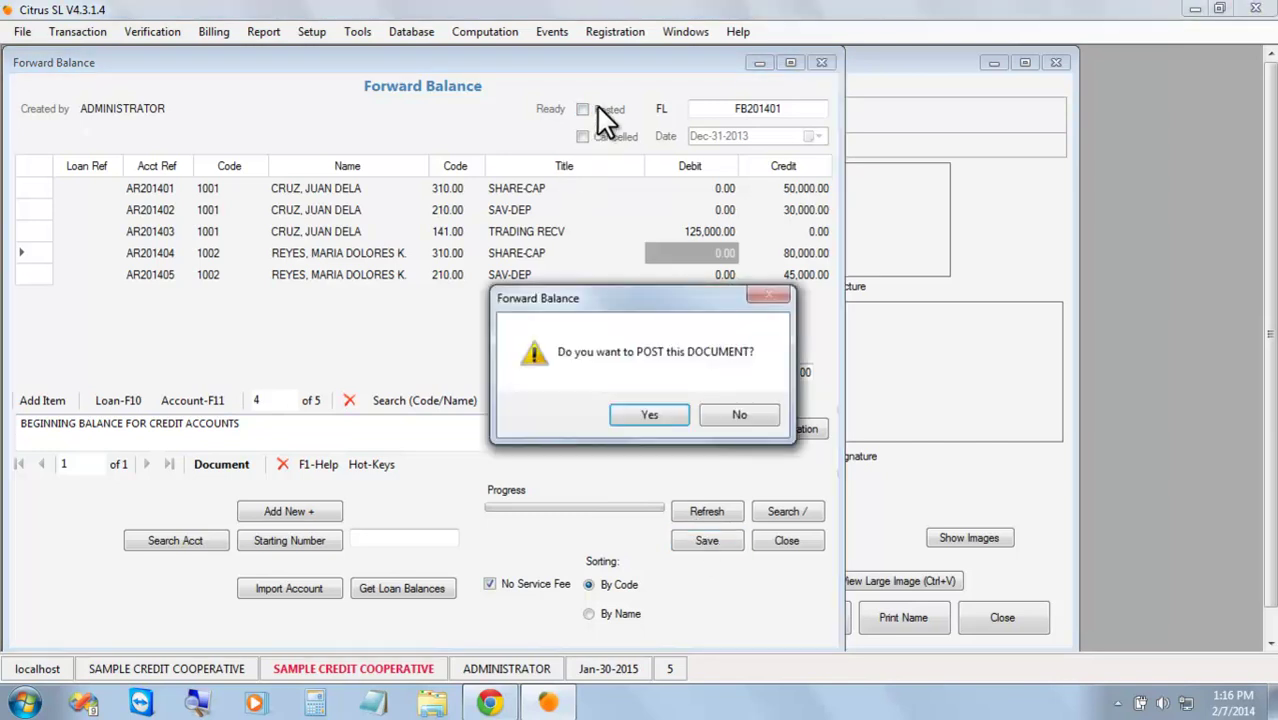
left_click(666, 412)
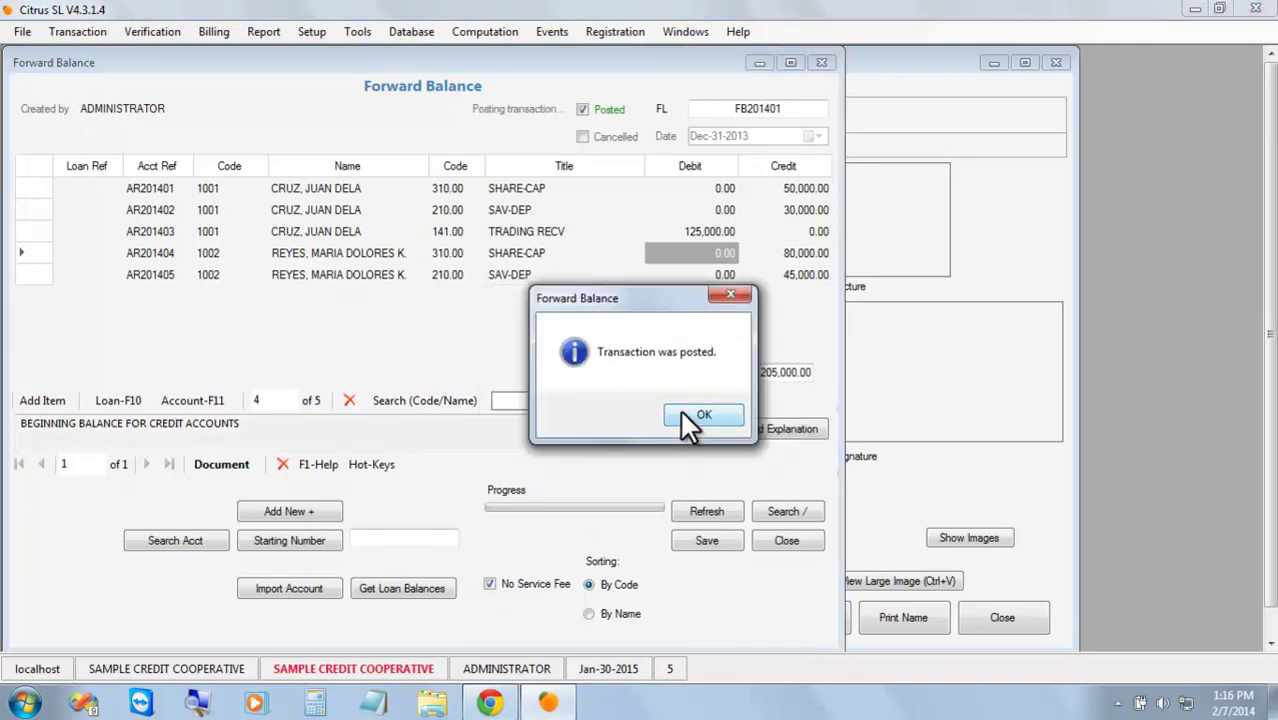
left_click(689, 418)
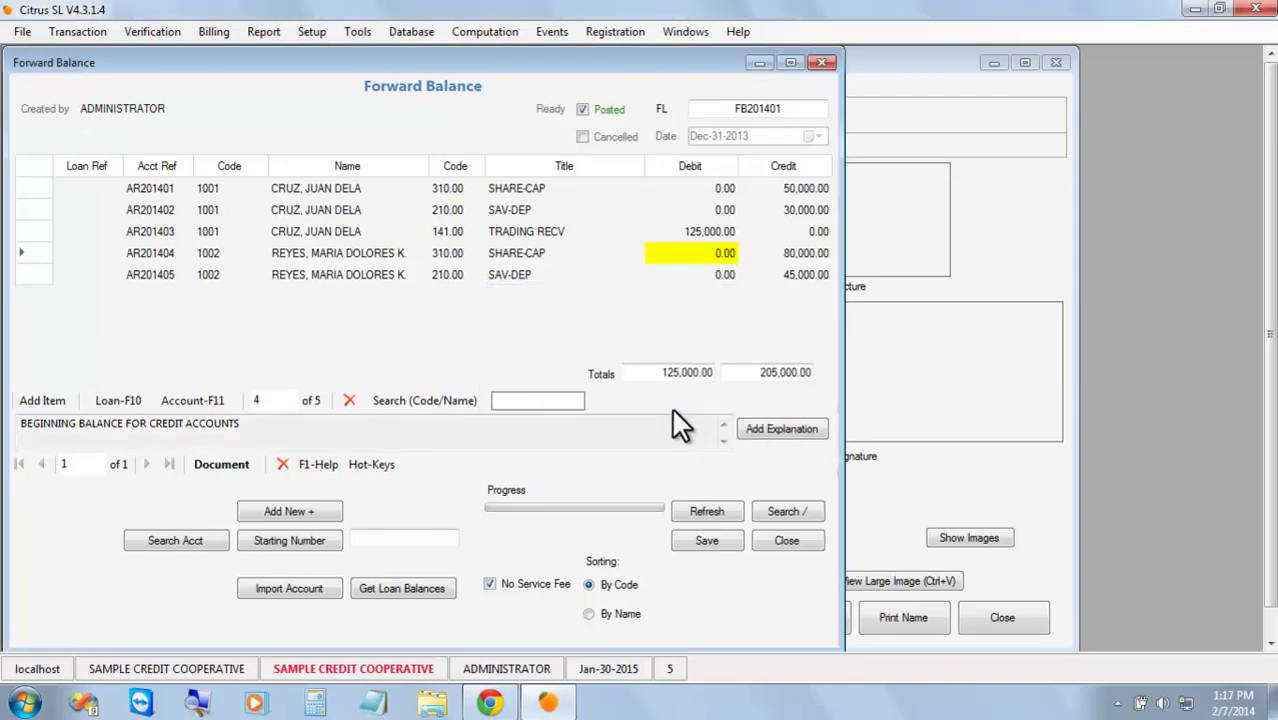
left_click(862, 495)
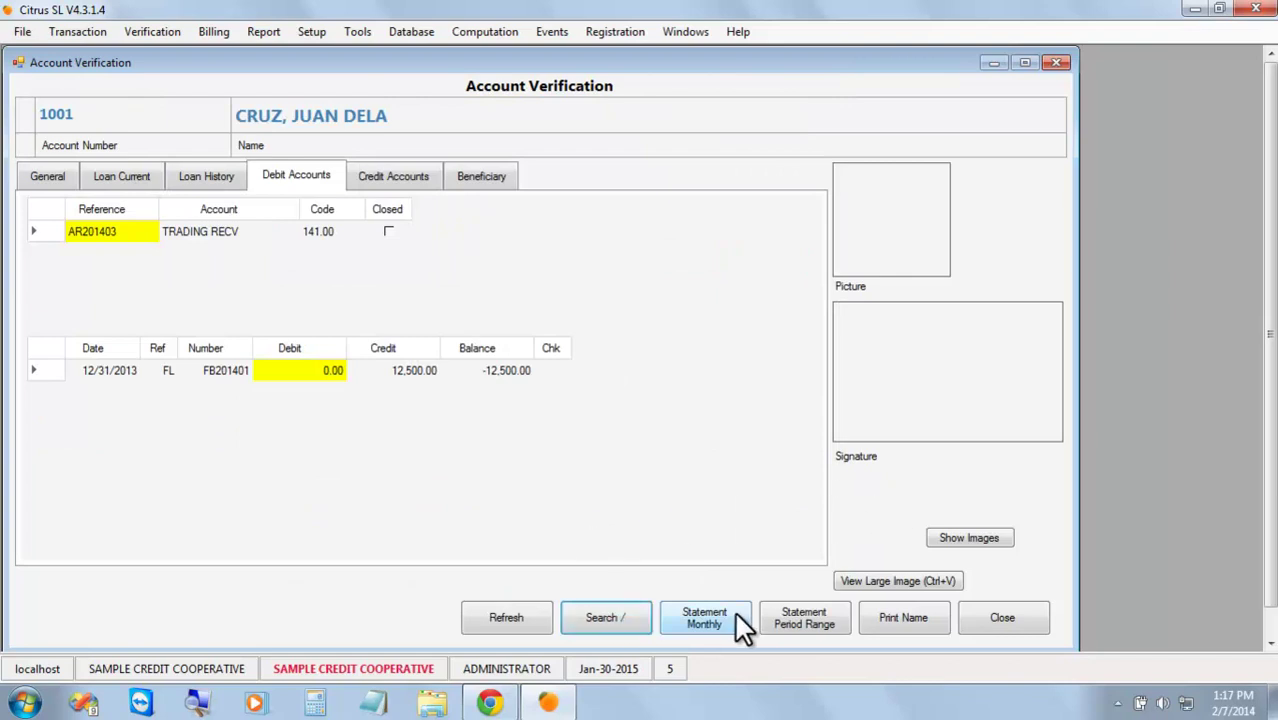
Refresh Account Verification and close the Forward Balance window.
left_click(527, 616)
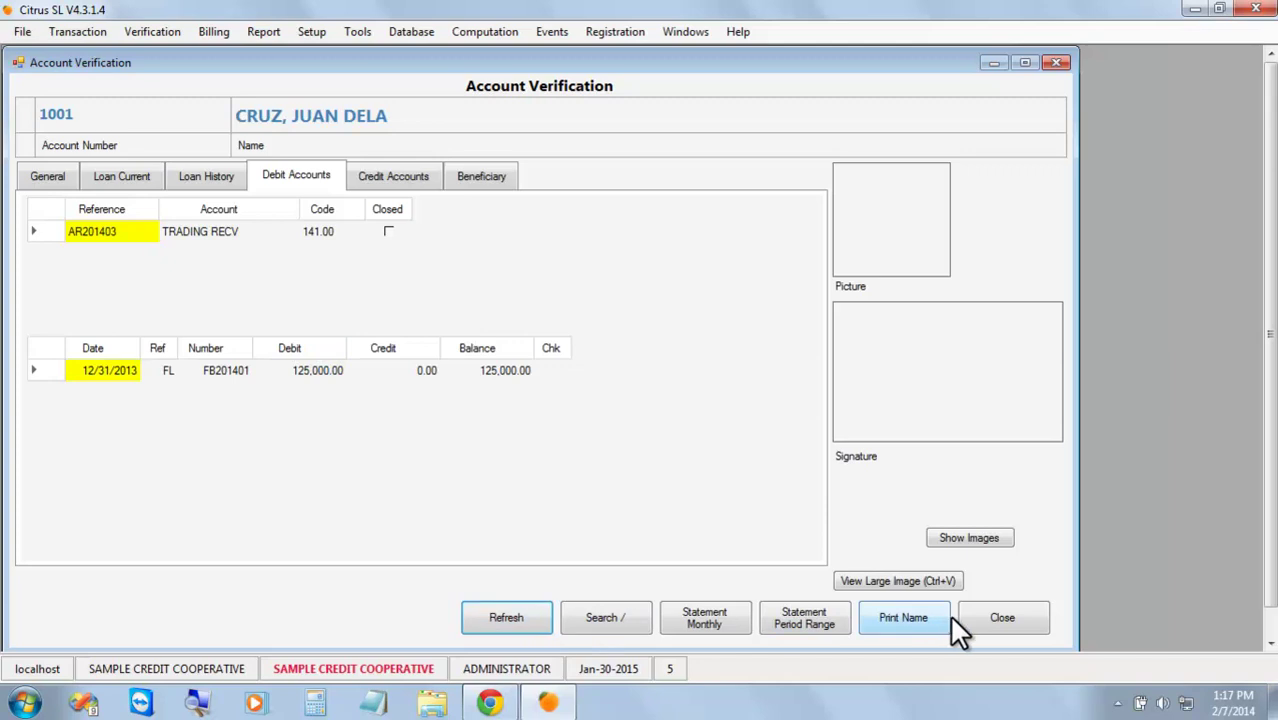
left_click(675, 31)
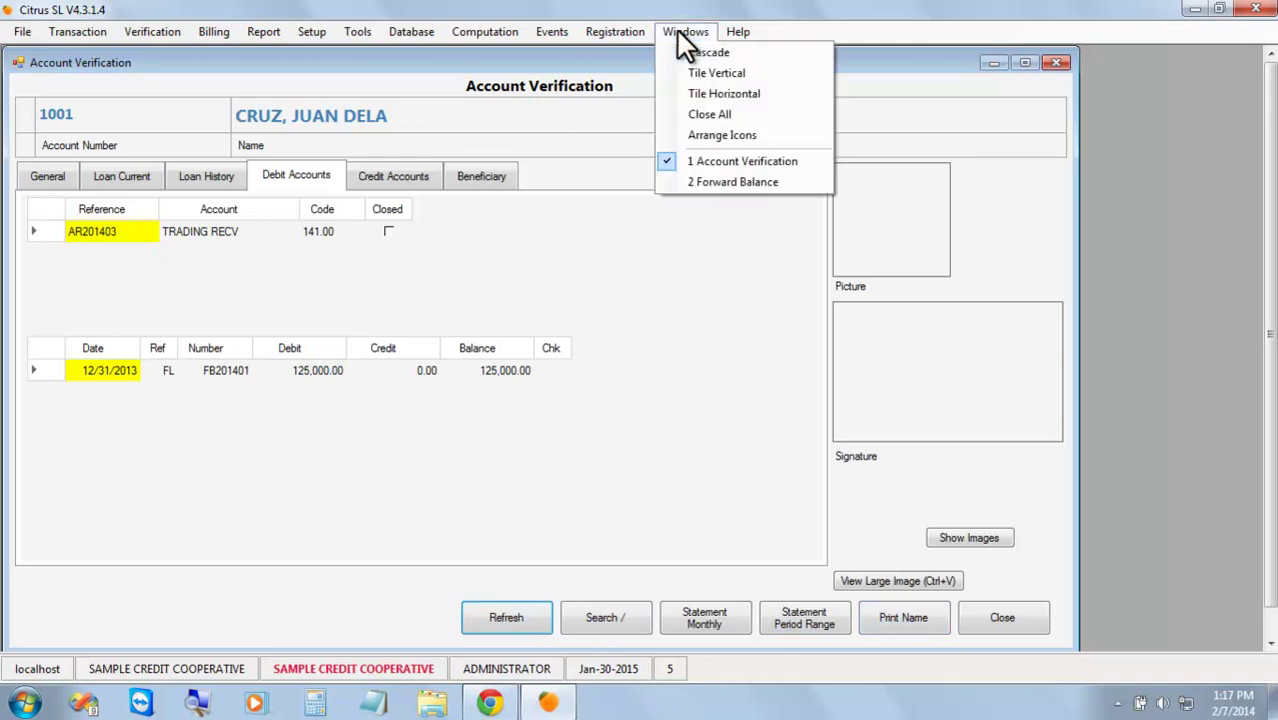
left_click(731, 184)
left_click(810, 540)
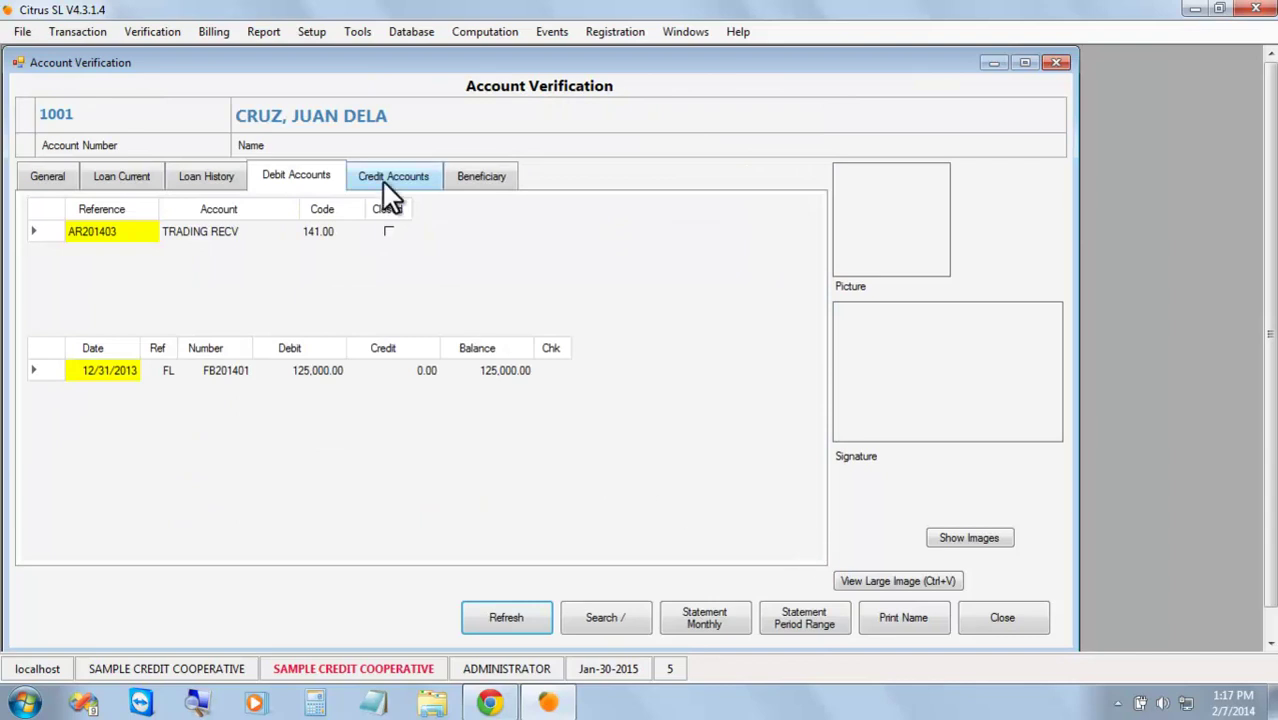
Review the member's credit accounts, debit accounts and current loans.
left_click(403, 182)
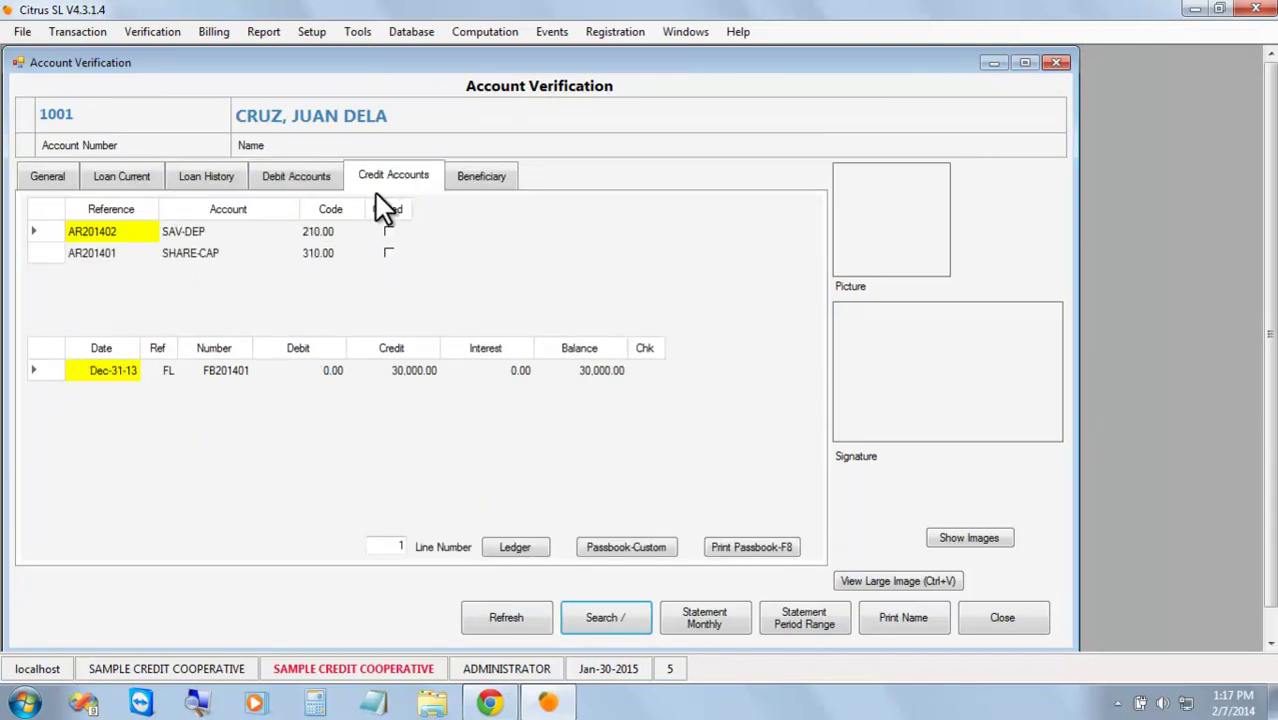
left_click(304, 186)
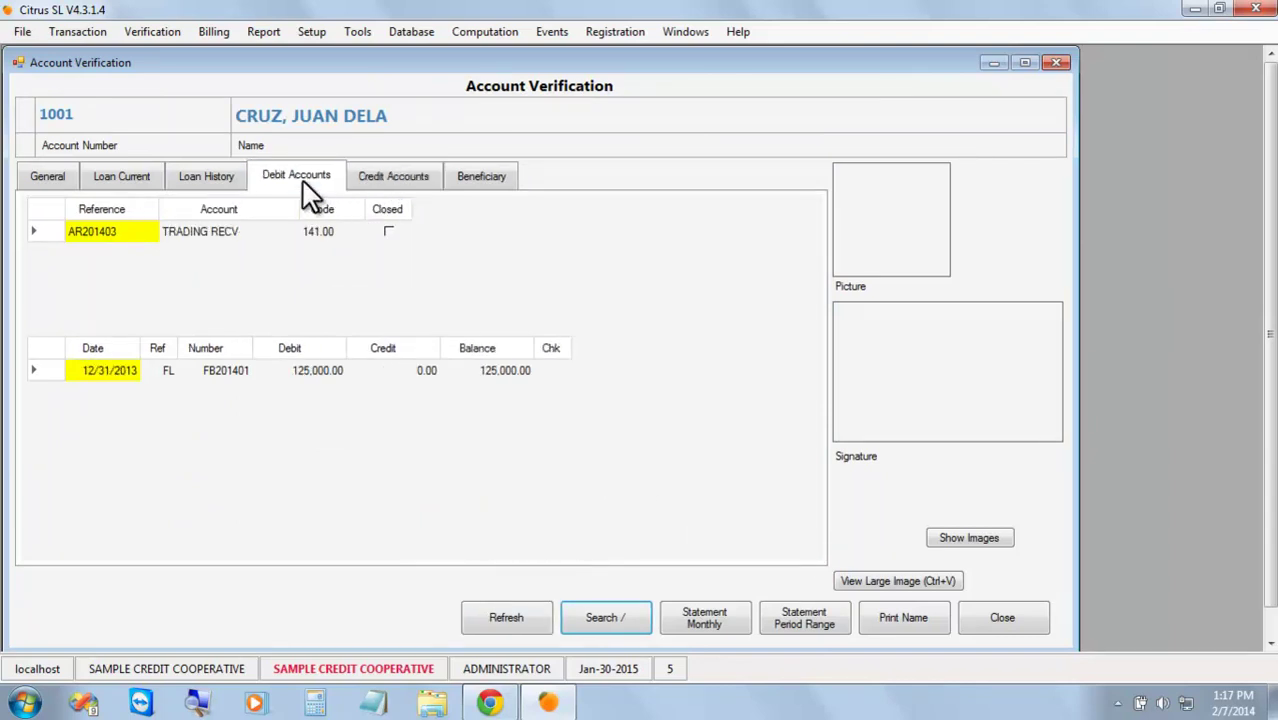
left_click(133, 172)
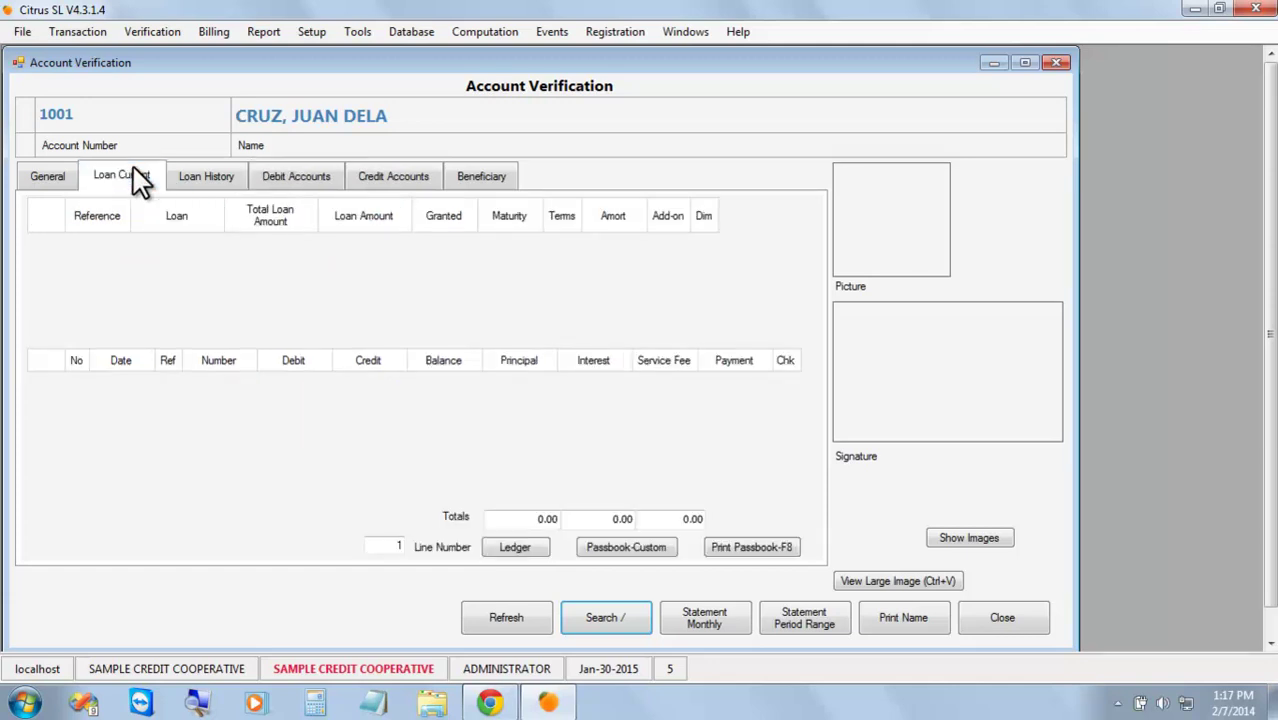
Close Account Verification and start a new Loan Application from Transaction > Loans.
left_click(1027, 622)
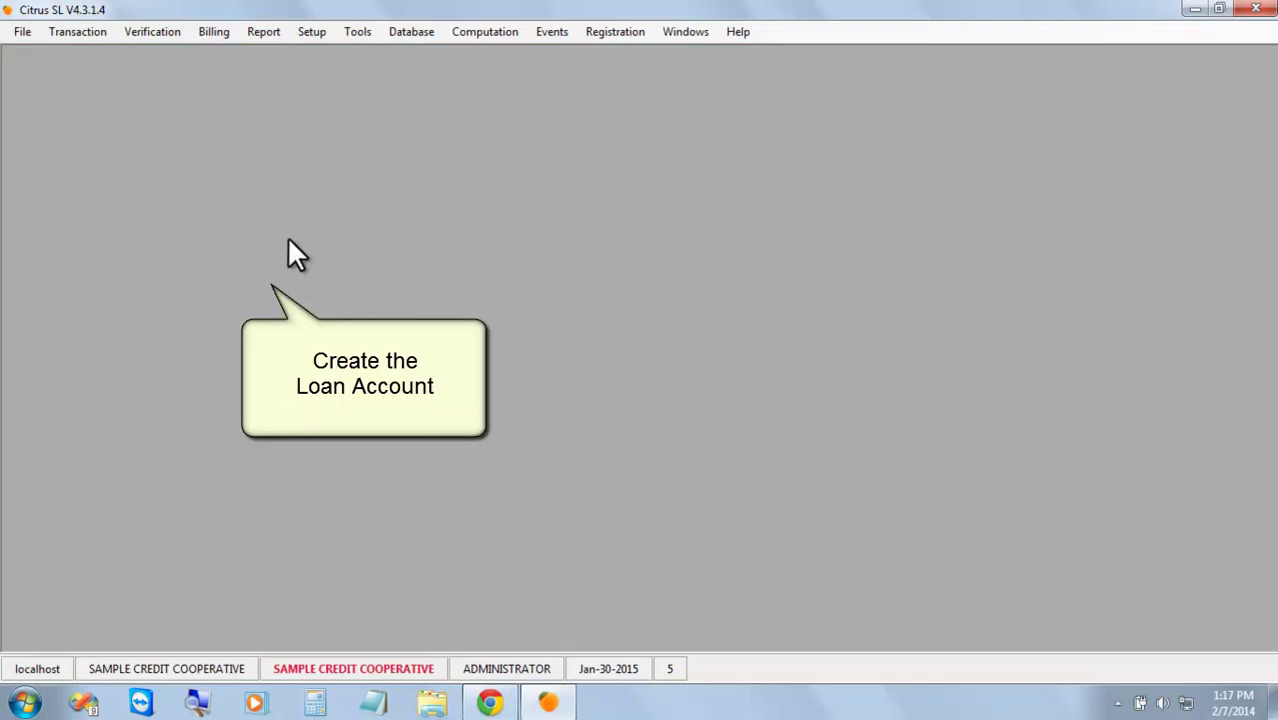
left_click(86, 34)
mouse_move(188, 55)
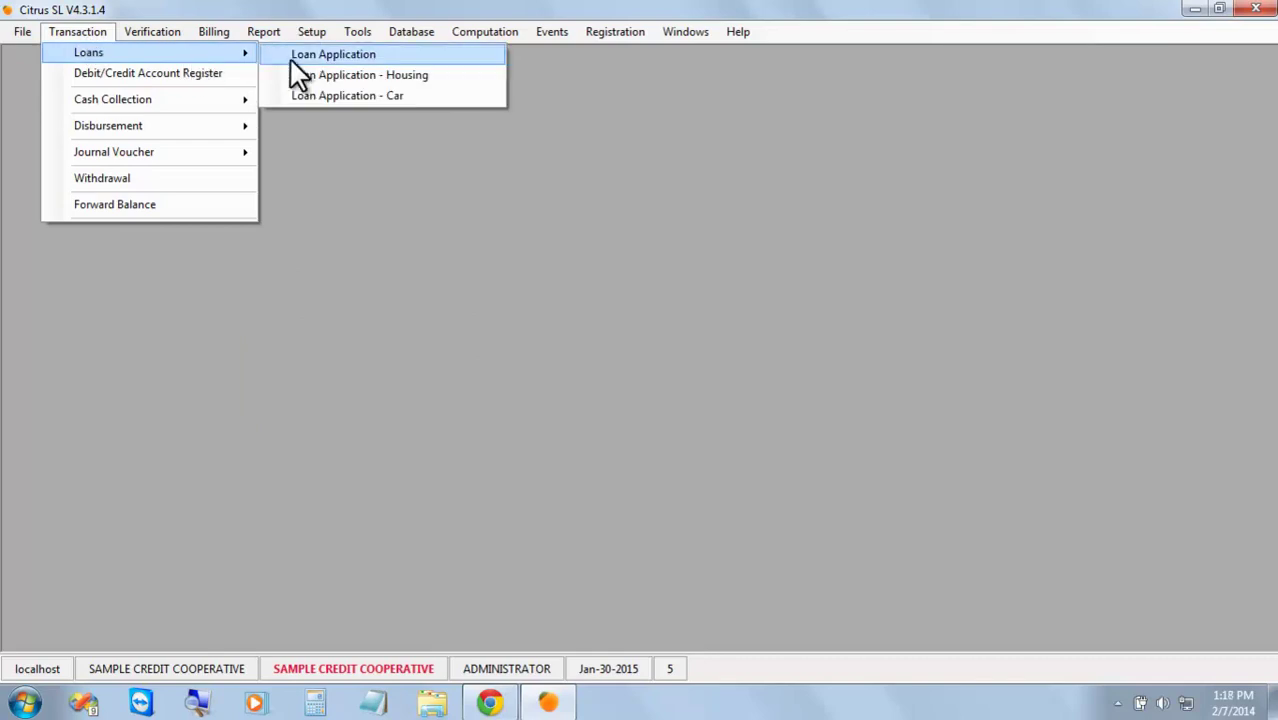
left_click(341, 55)
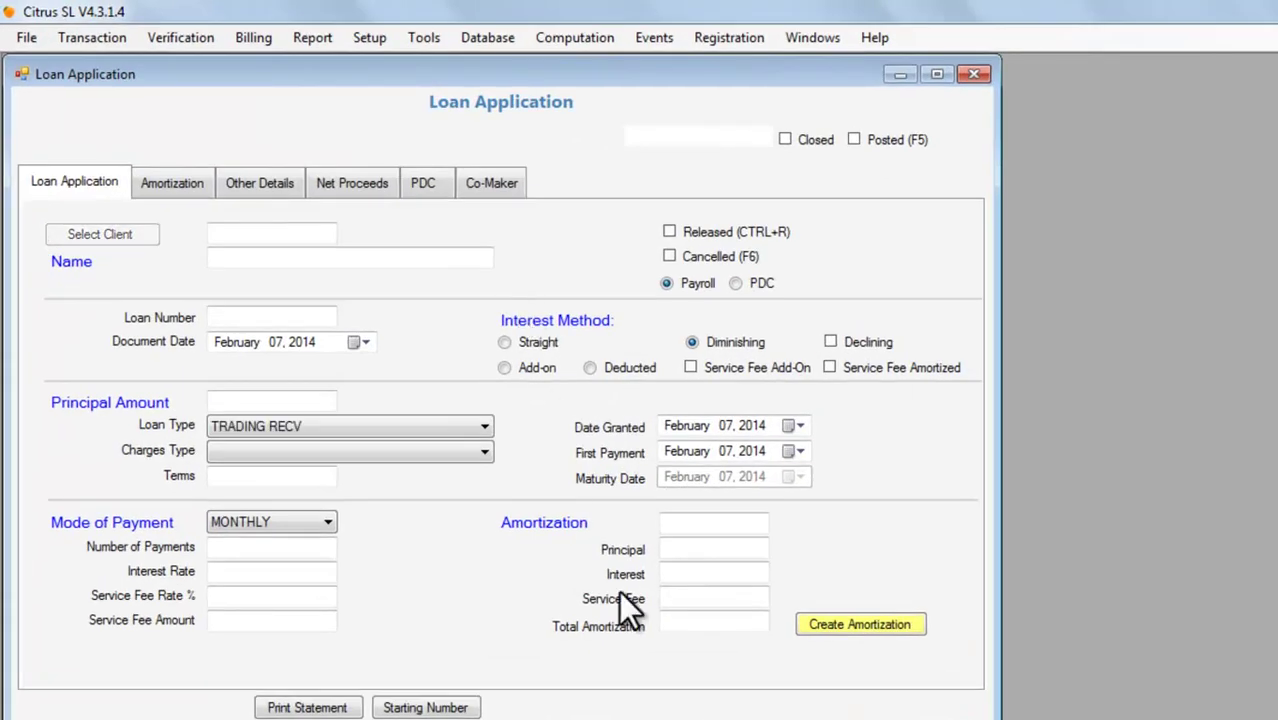
left_click(370, 38)
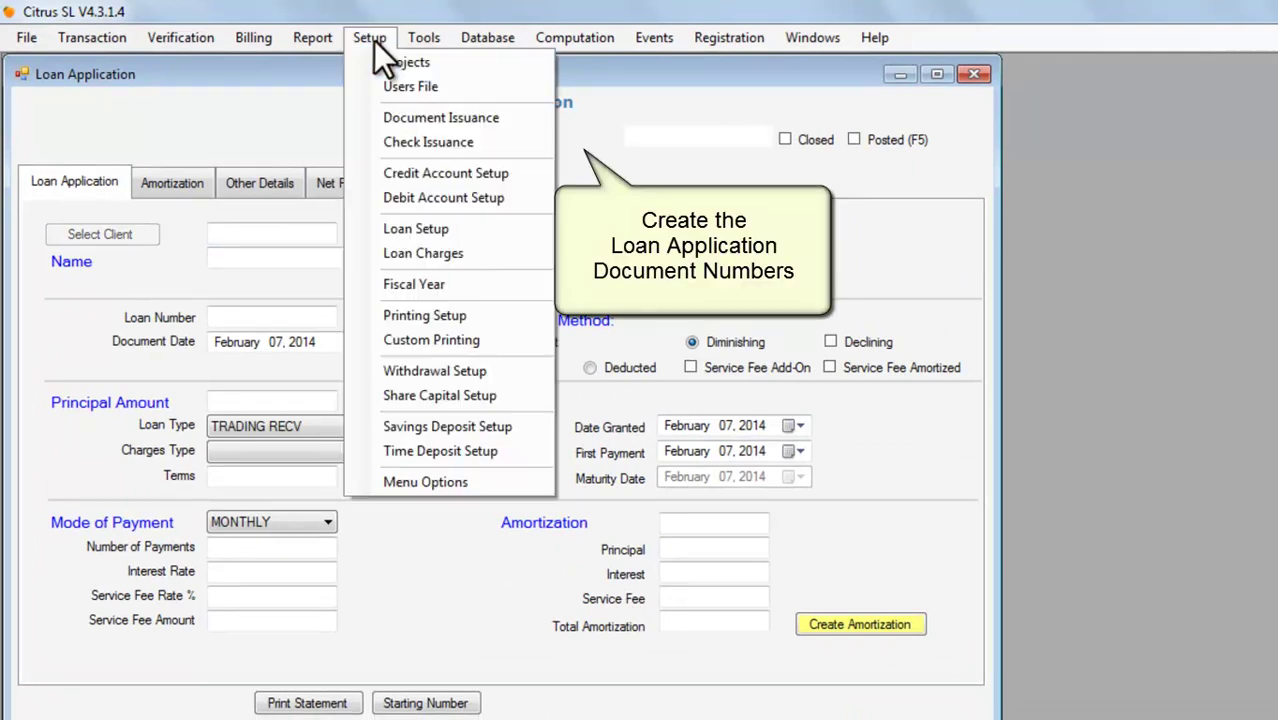
Issue ten LOAN APPLICATION document numbers with prefix LA, starting at 201401.
left_click(467, 118)
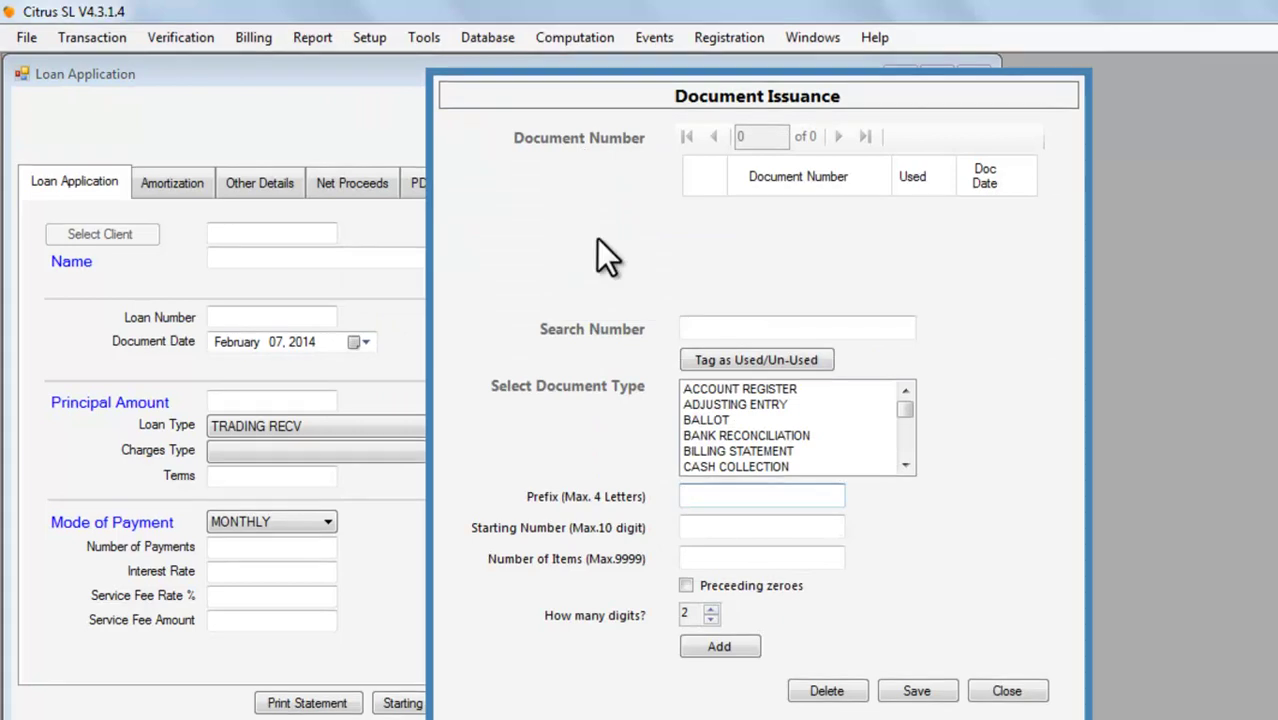
left_click(906, 416)
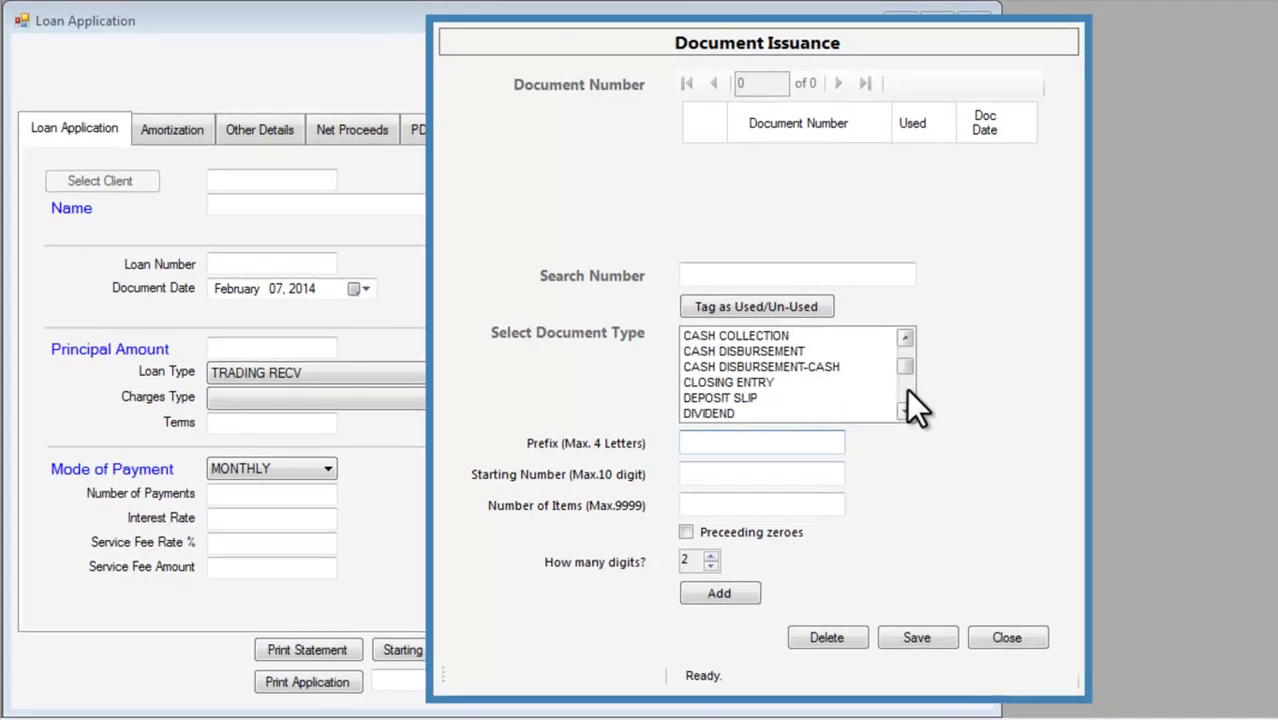
left_click(907, 395)
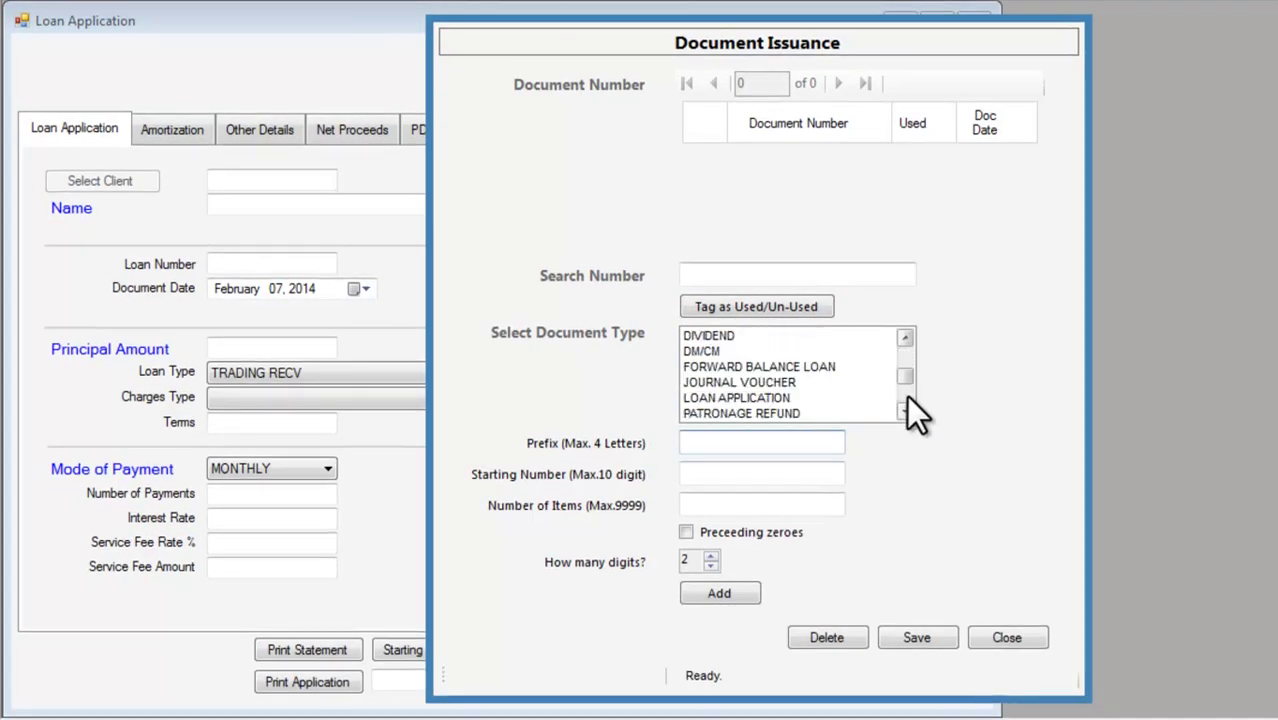
left_click(822, 366)
left_click(810, 398)
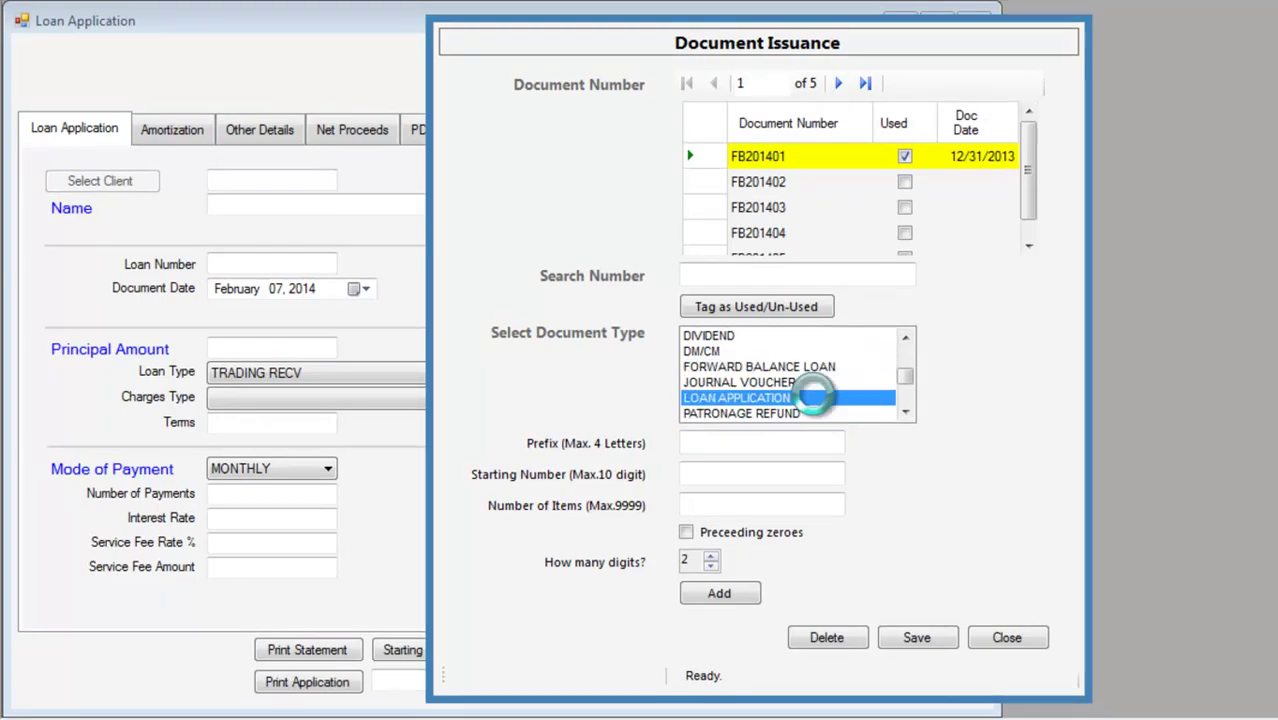
left_click(804, 443)
type("LA")
key("Tab")
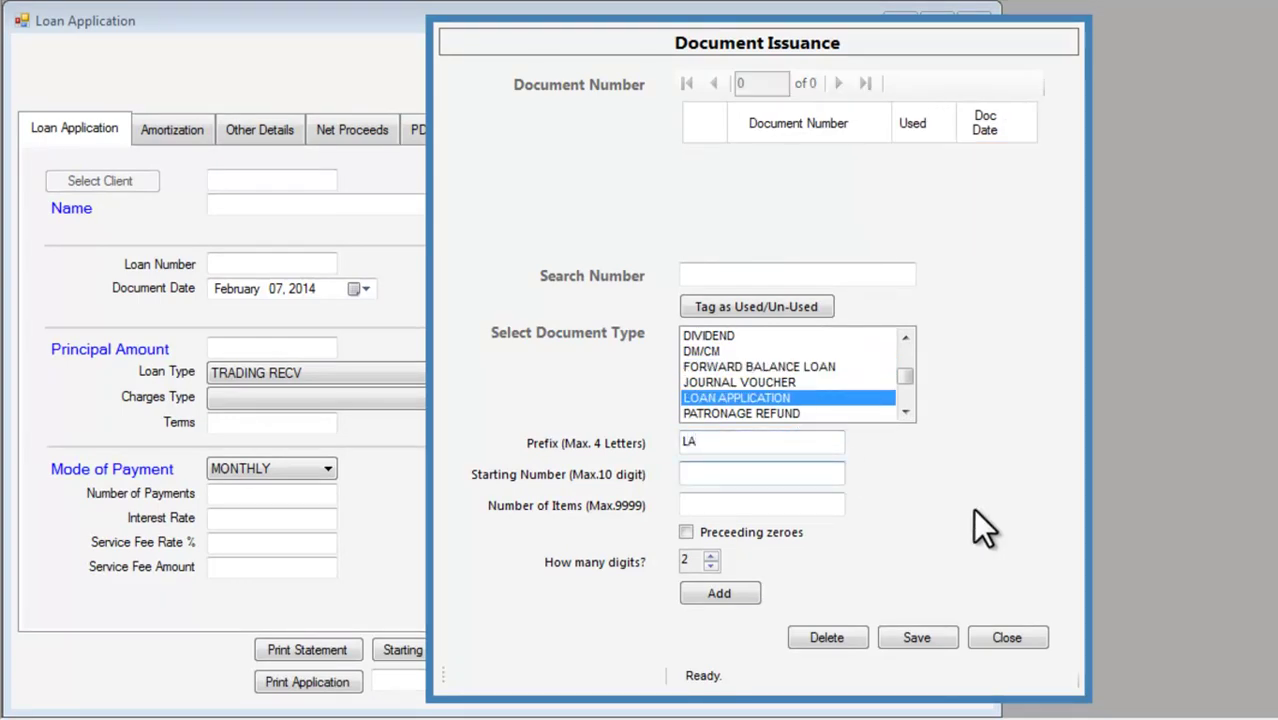
type("201401")
key("Tab")
type("10")
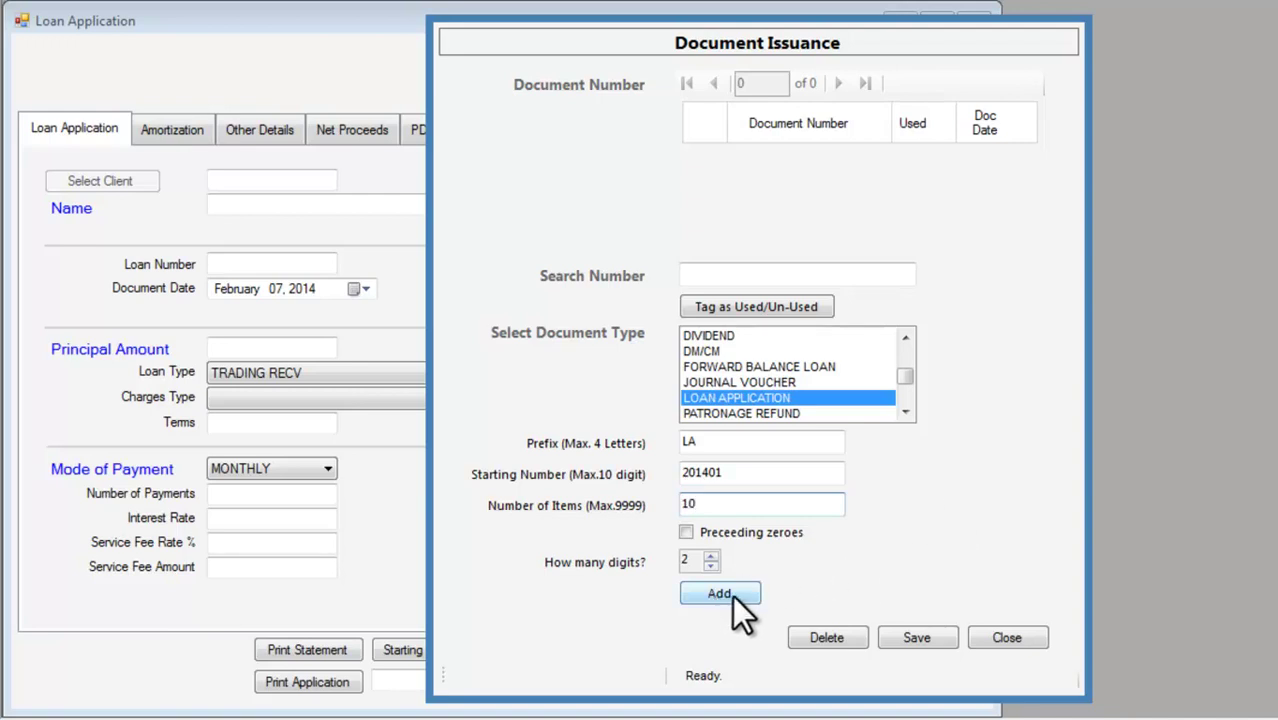
left_click(729, 596)
left_click(838, 437)
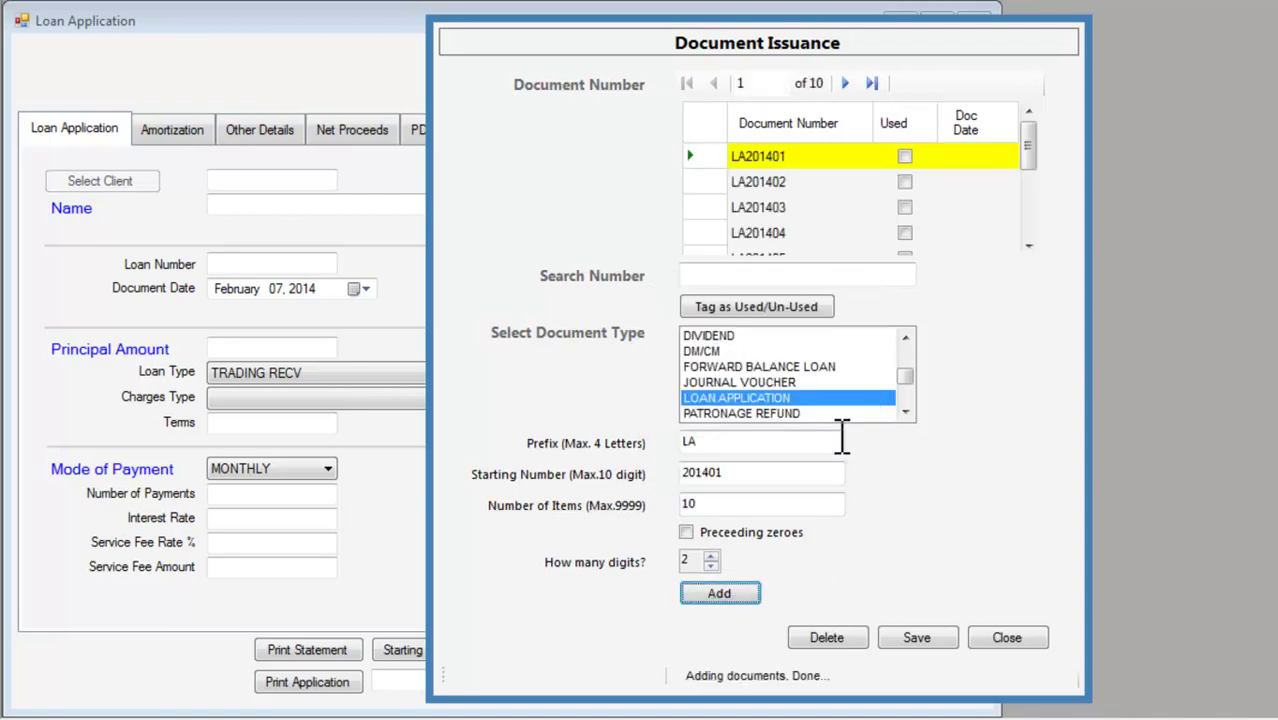
left_click(1007, 638)
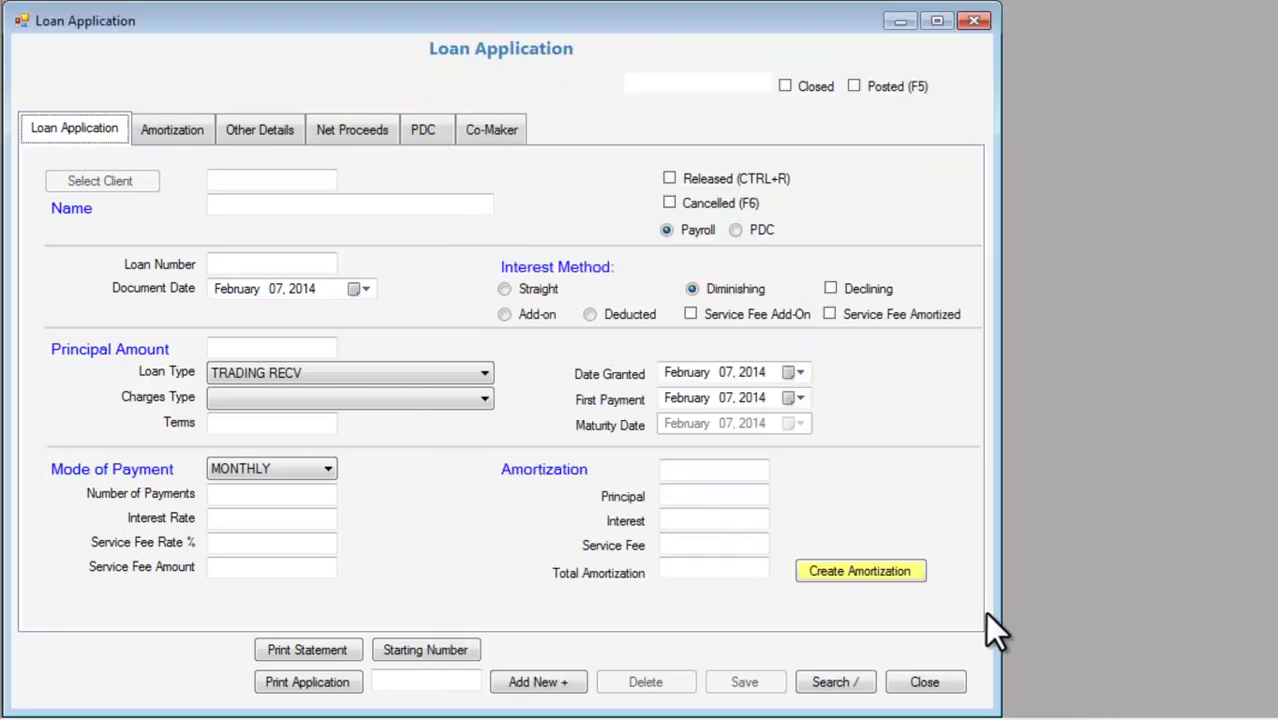
left_click(454, 371)
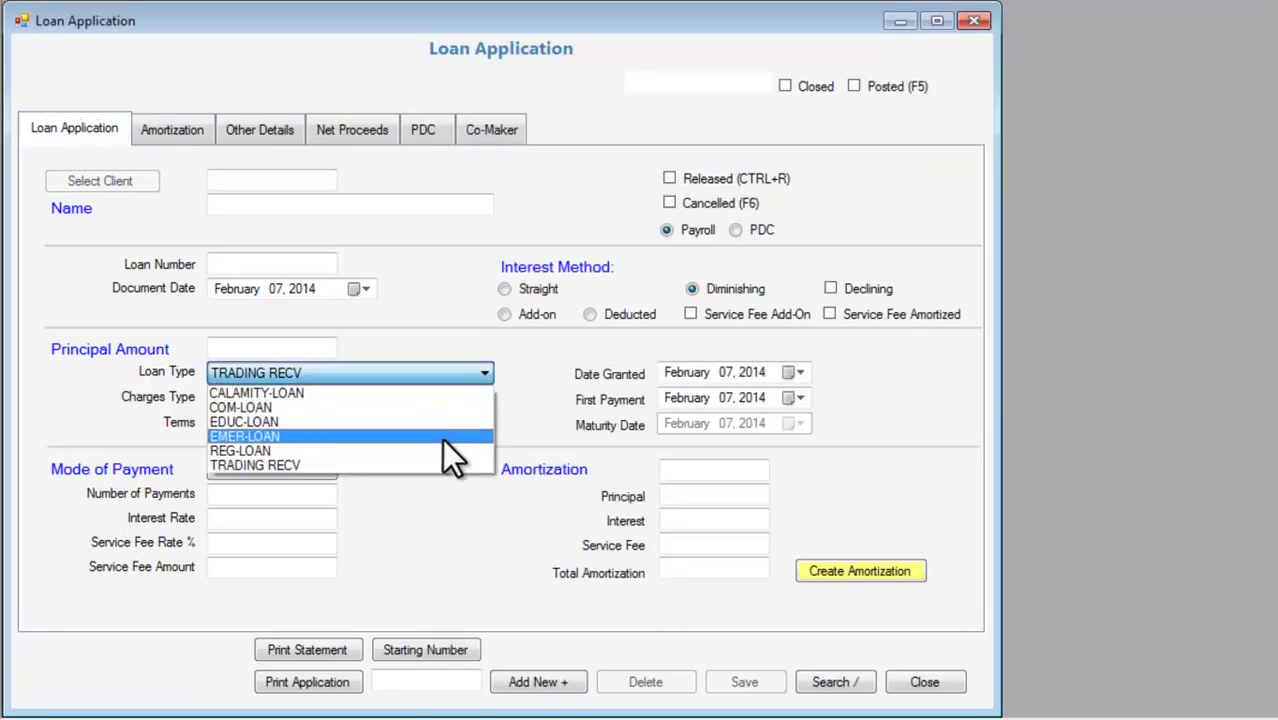
left_click(442, 449)
left_click(443, 397)
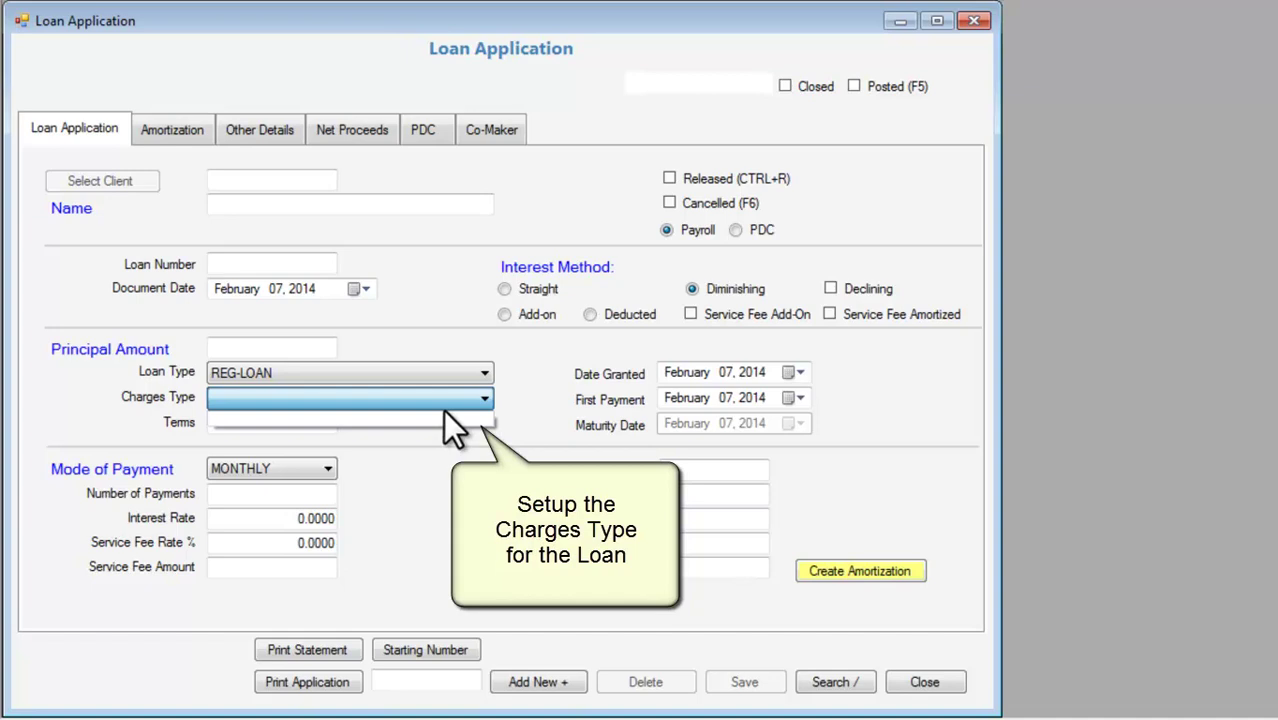
left_click(444, 468)
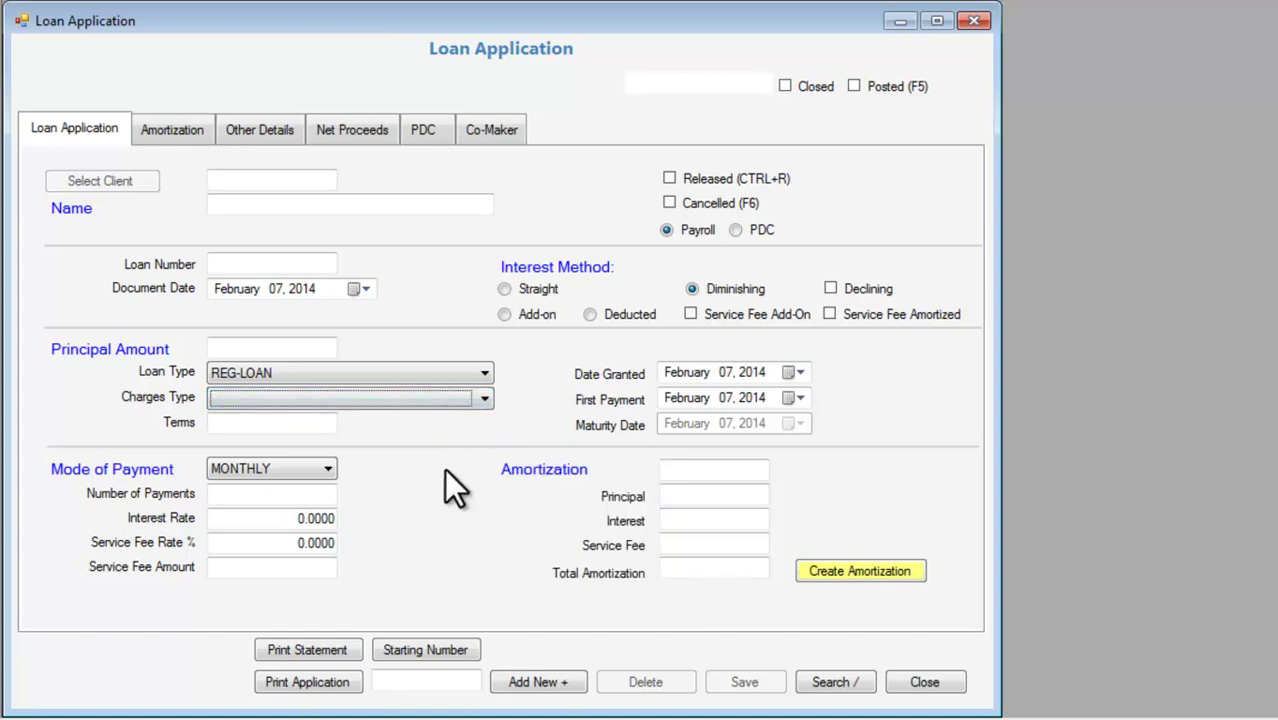
Add a new charge row for the REG-LOAN loan type in Loan Charges.
left_click(372, 13)
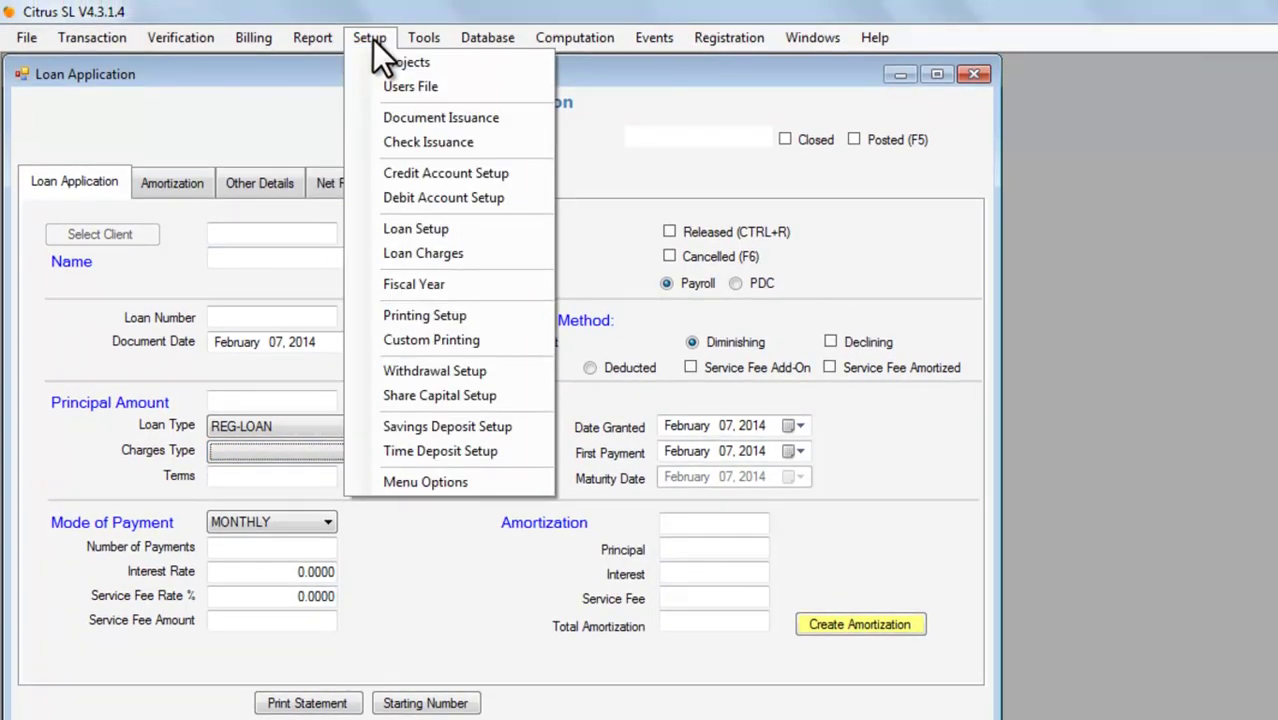
left_click(500, 251)
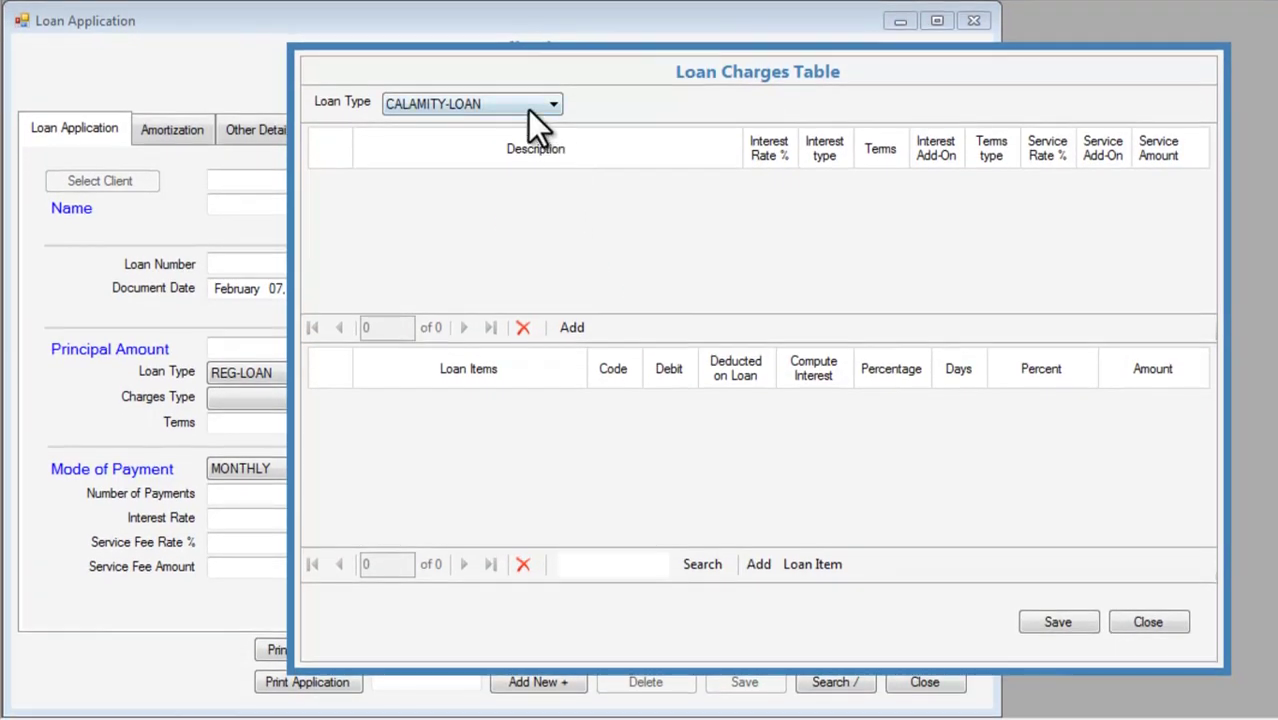
left_click(528, 162)
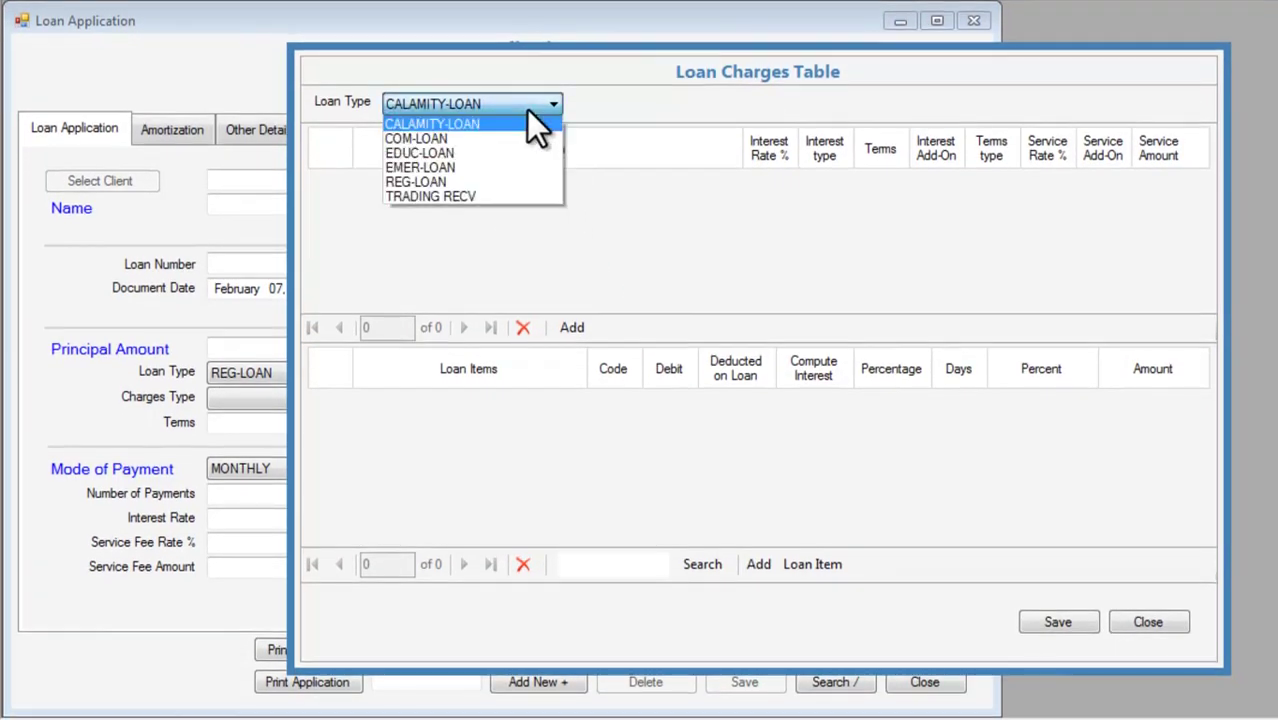
left_click(520, 182)
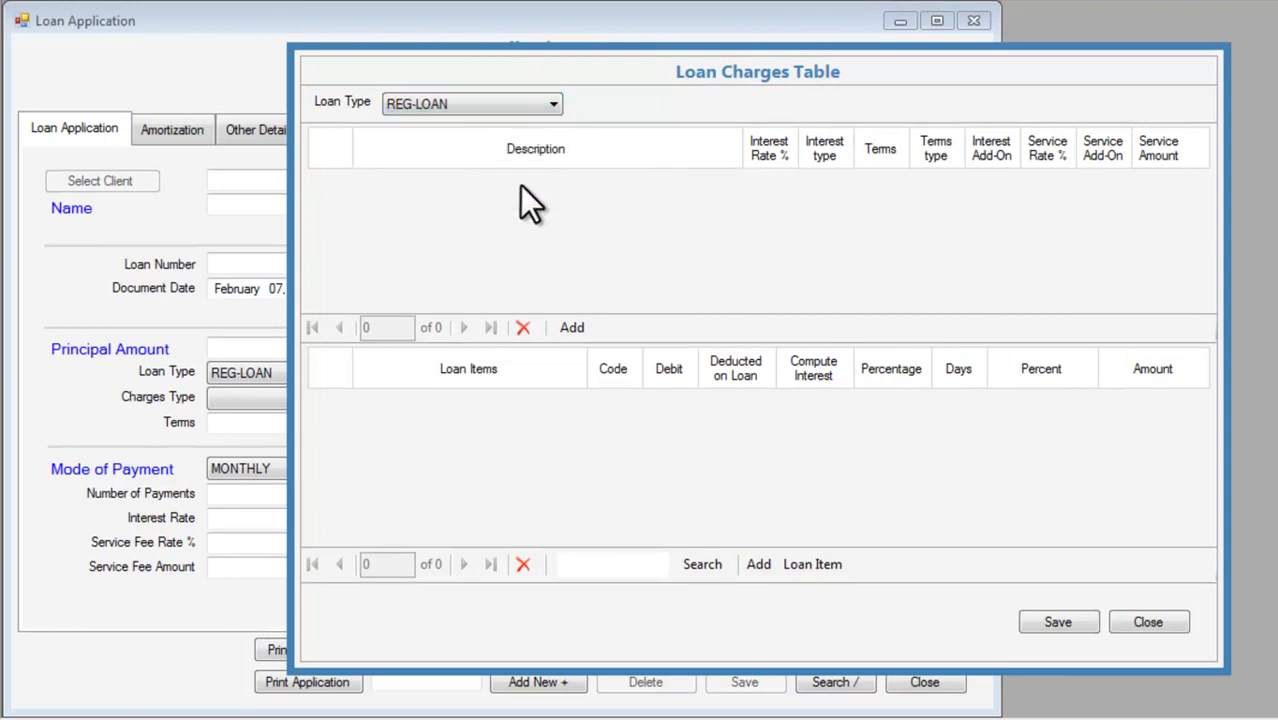
left_click(576, 327)
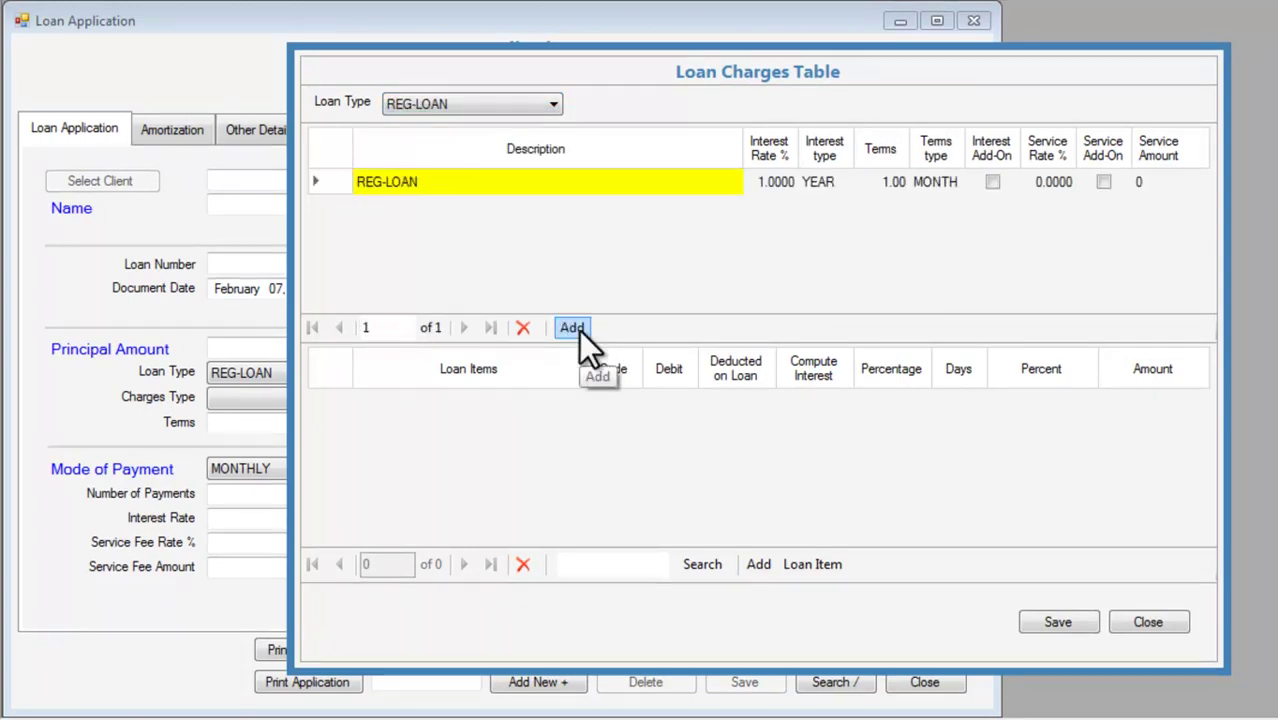
Set the charge description to 'REG-LOAN INT 5% 6 MOS.'.
left_click(518, 184)
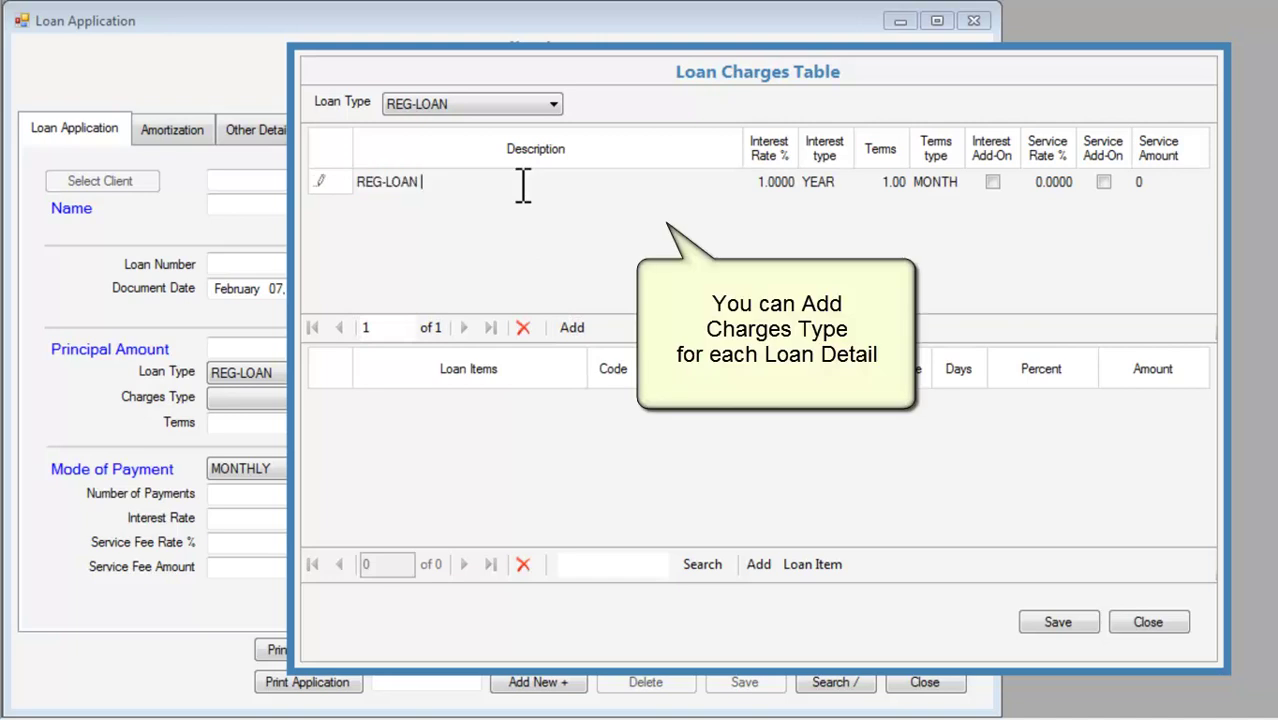
type("5%")
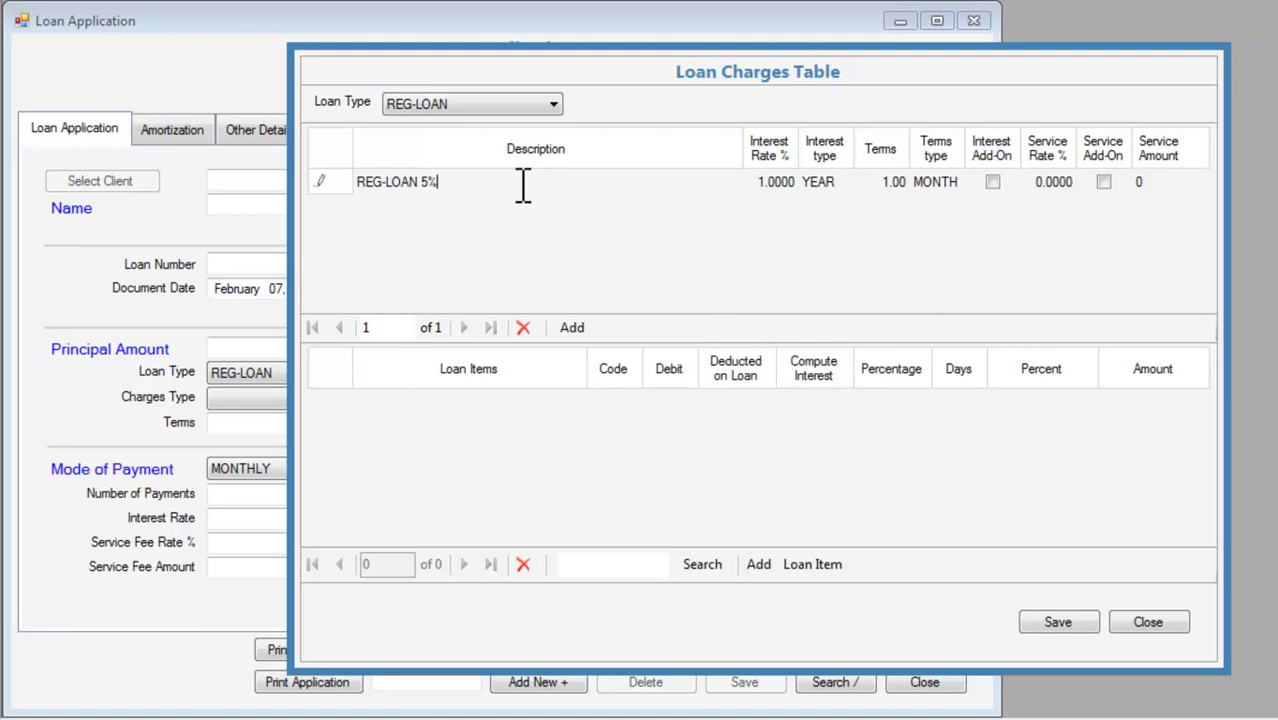
key("BackSpace")
key("BackSpace")
type("INT")
type(" 5%")
type(" TERM ")
type("6 MO")
key("BackSpace")
key("BackSpace")
key("BackSpace")
key("BackSpace")
key("BackSpace")
key("BackSpace")
key("BackSpace")
key("BackSpace")
key("BackSpace")
key("BackSpace")
type("6 MONS")
key("BackSpace")
key("BackSpace")
type("S.")
key("Return")
Set the interest rate to 5 and terms to 6 months, then save the charge.
key("Tab")
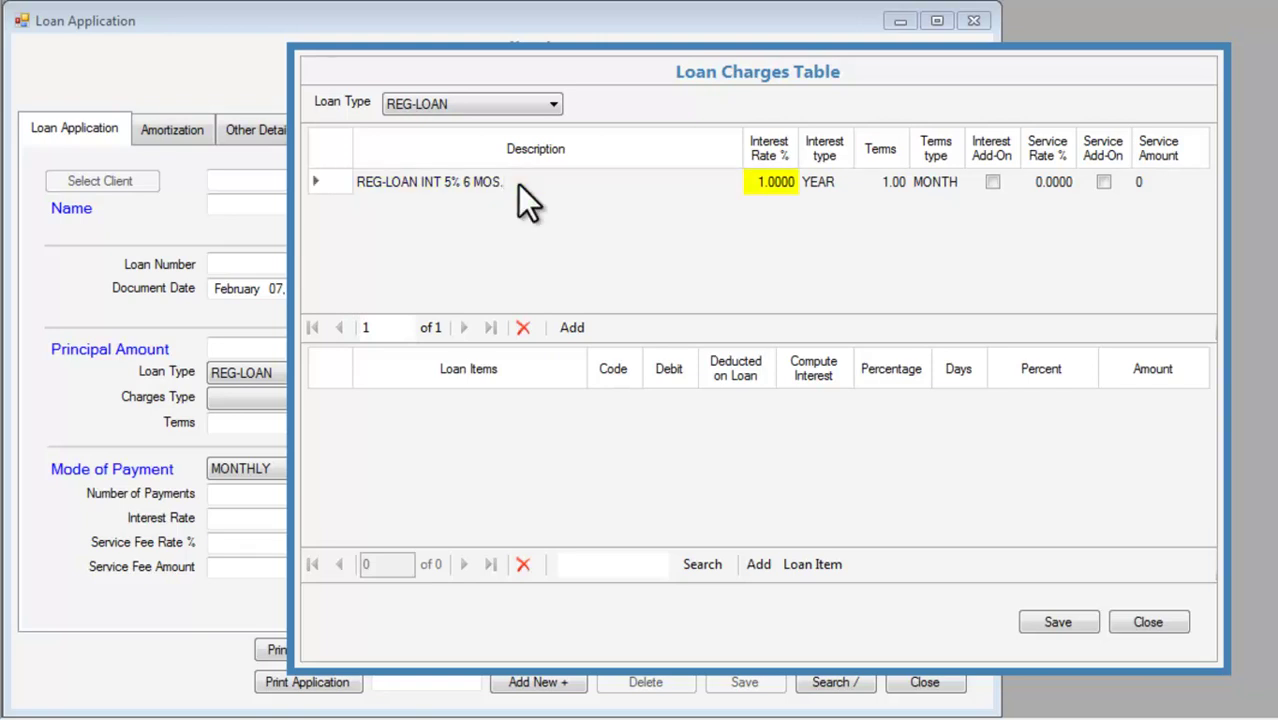
type("5")
key("Return")
key("Tab")
key("Tab")
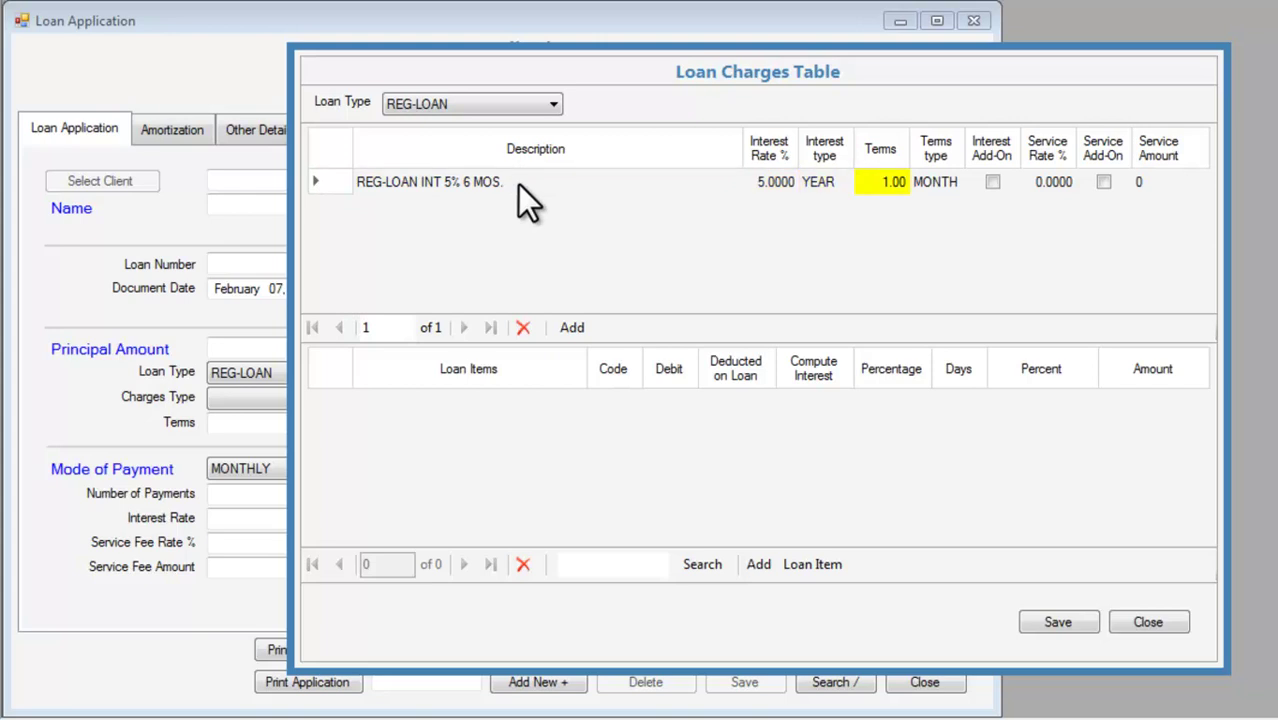
type("6")
key("Return")
left_click(1058, 621)
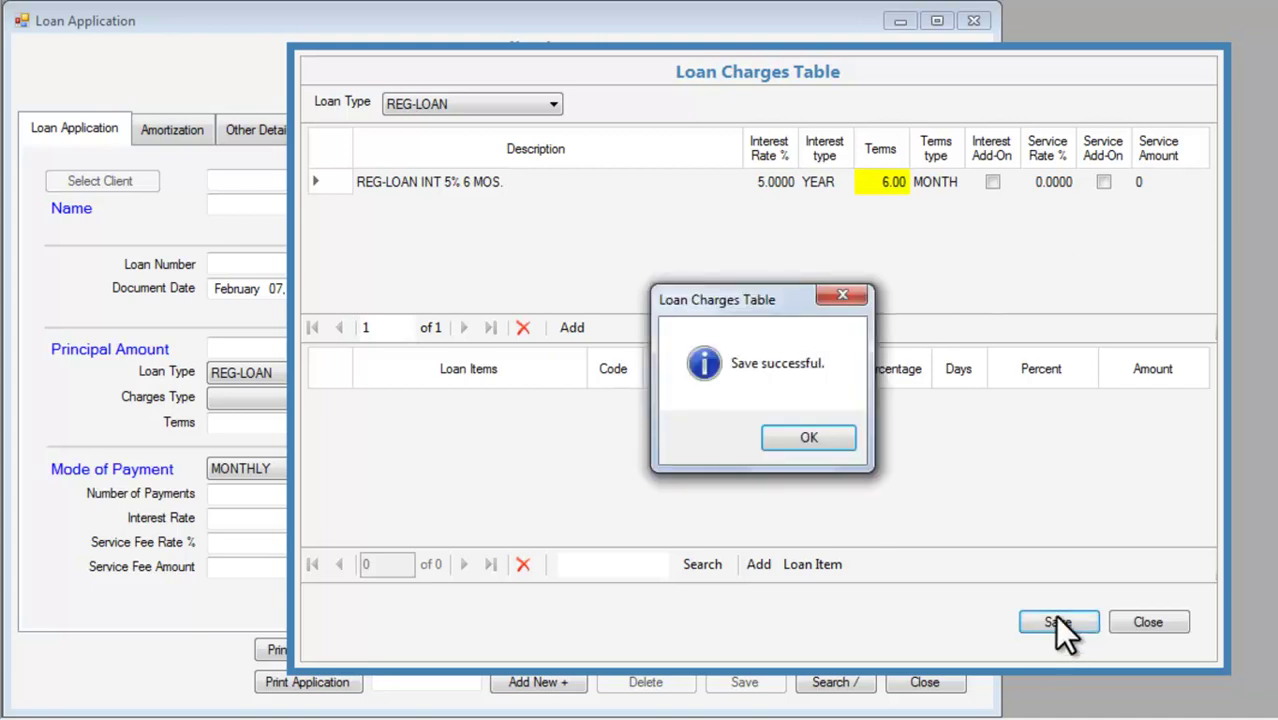
left_click(830, 432)
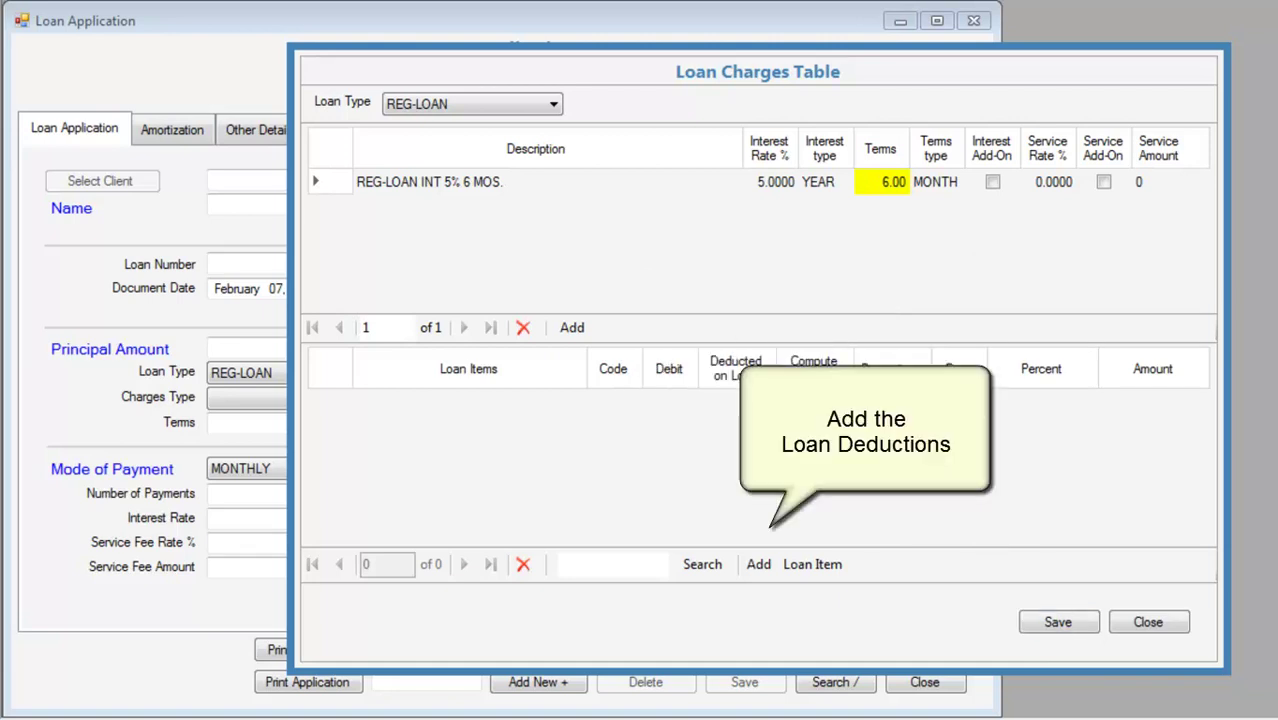
Add an INTEREST INCOME FROM LOANS (410.00) item that computes interest at 5 percent.
left_click(757, 565)
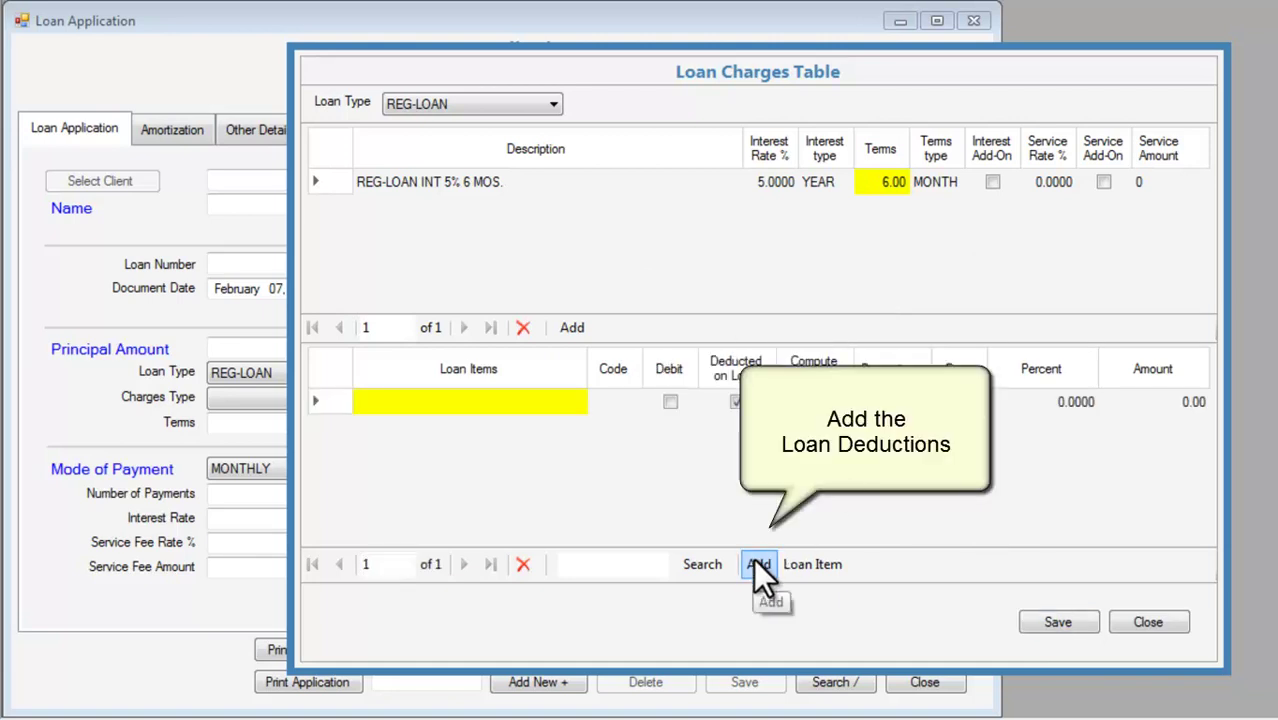
left_click(483, 402)
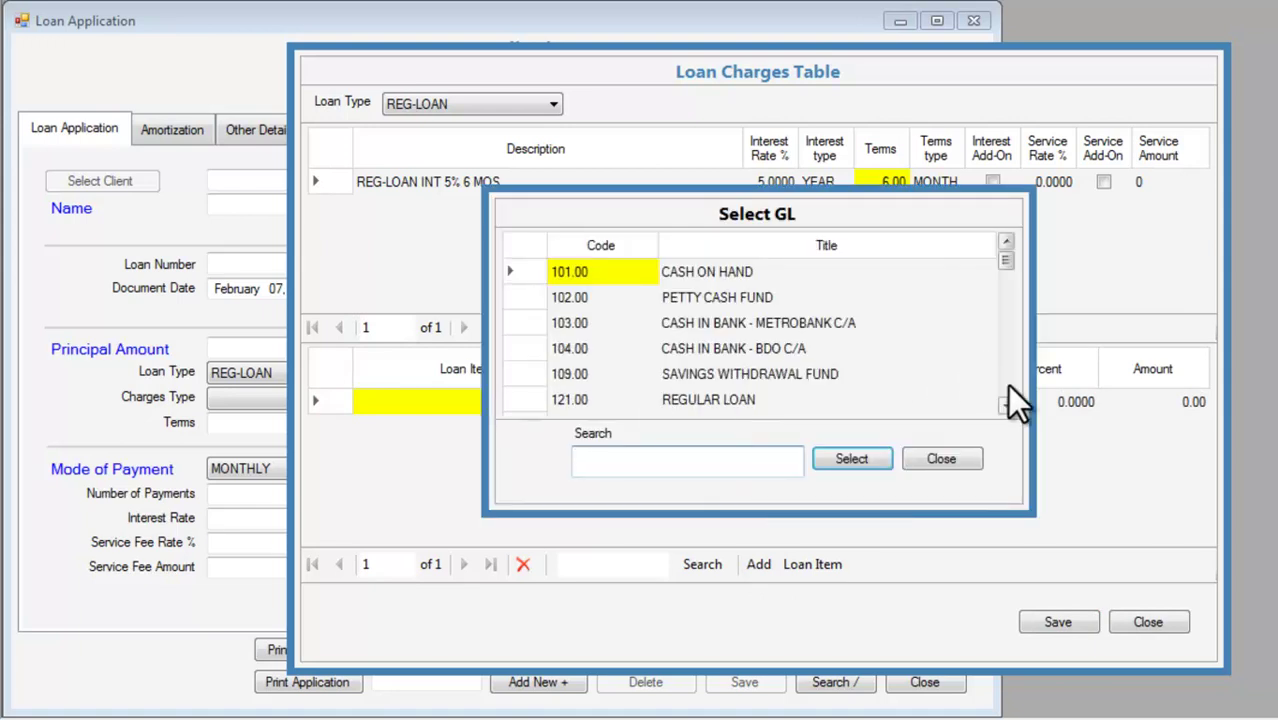
type("INT")
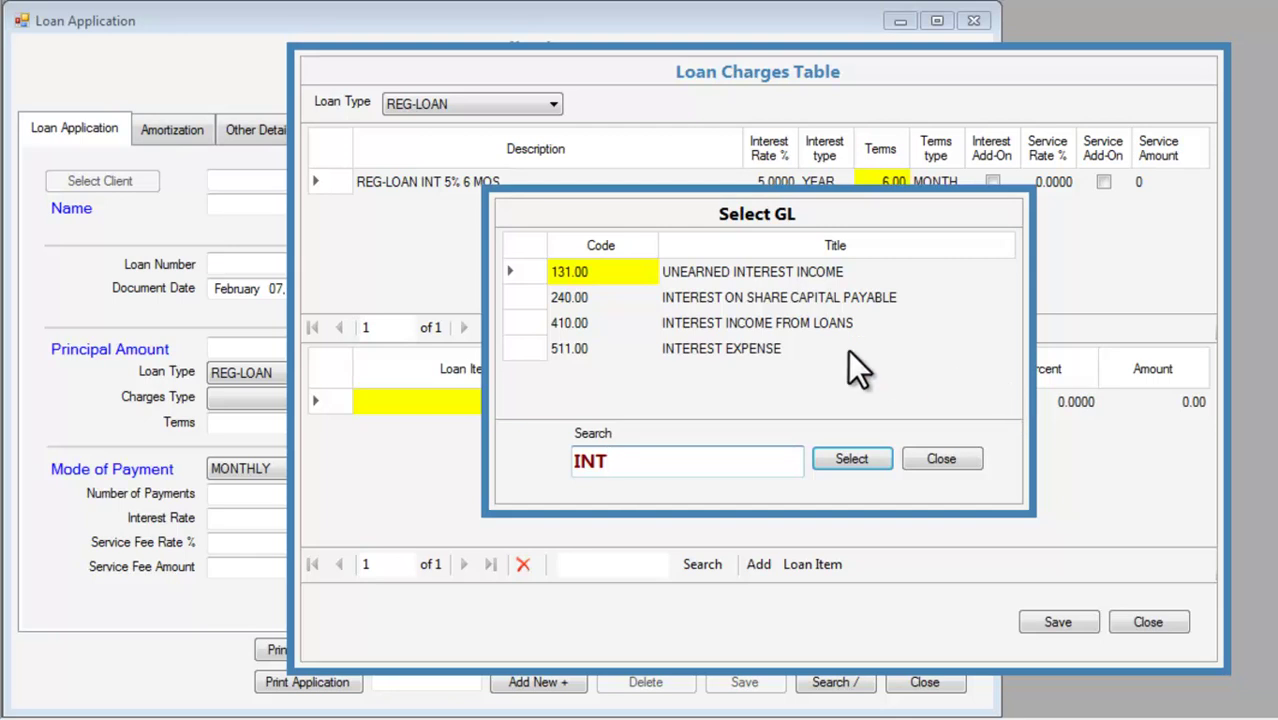
double_click(790, 319)
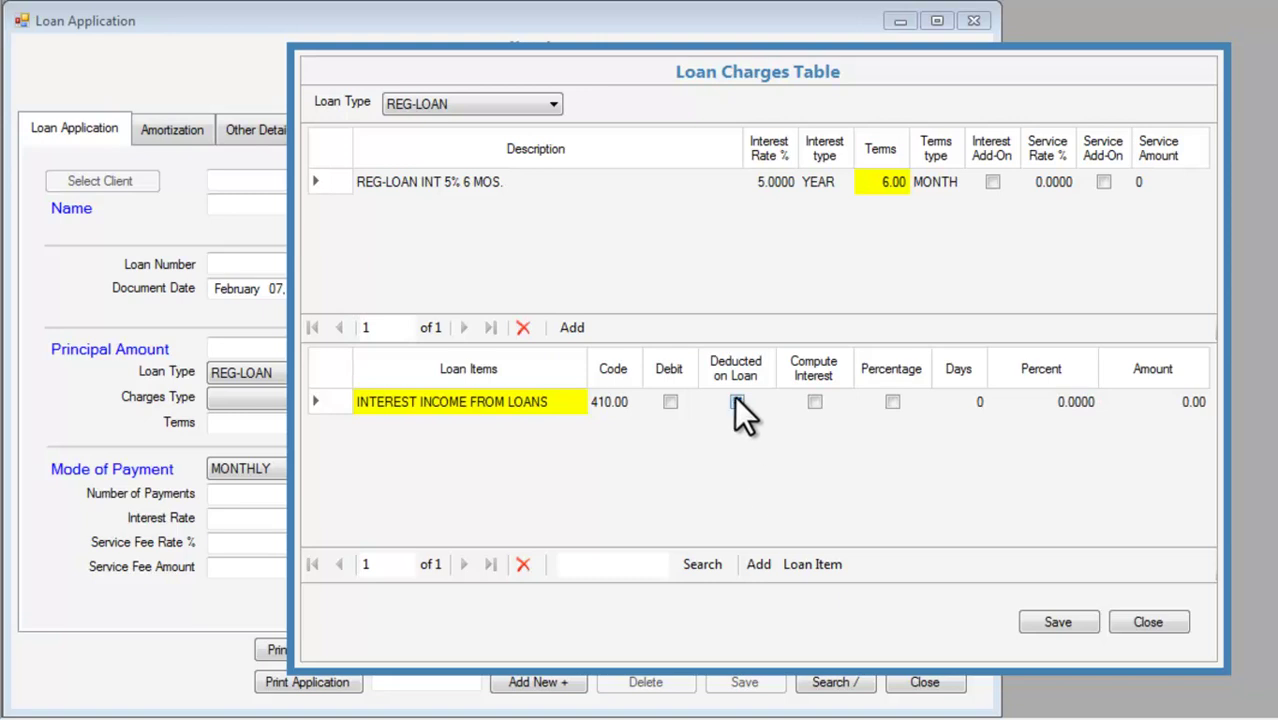
left_click(816, 404)
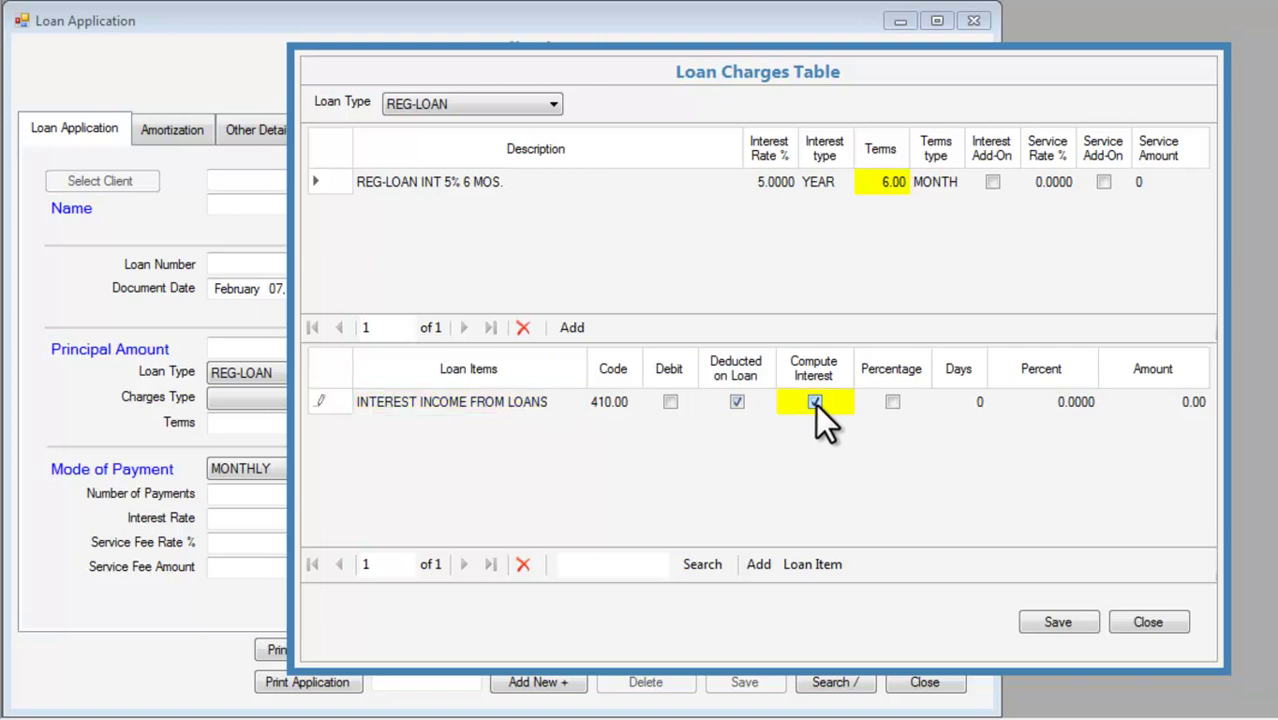
left_click(892, 402)
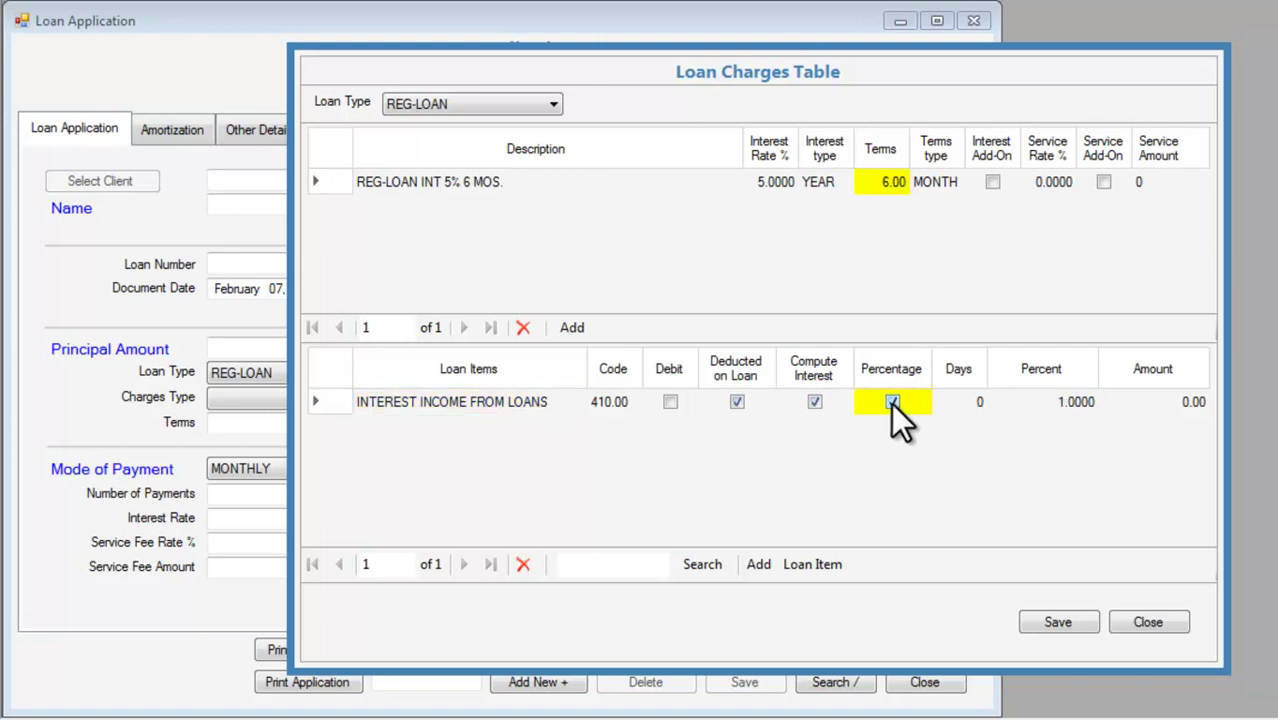
left_click(1037, 405)
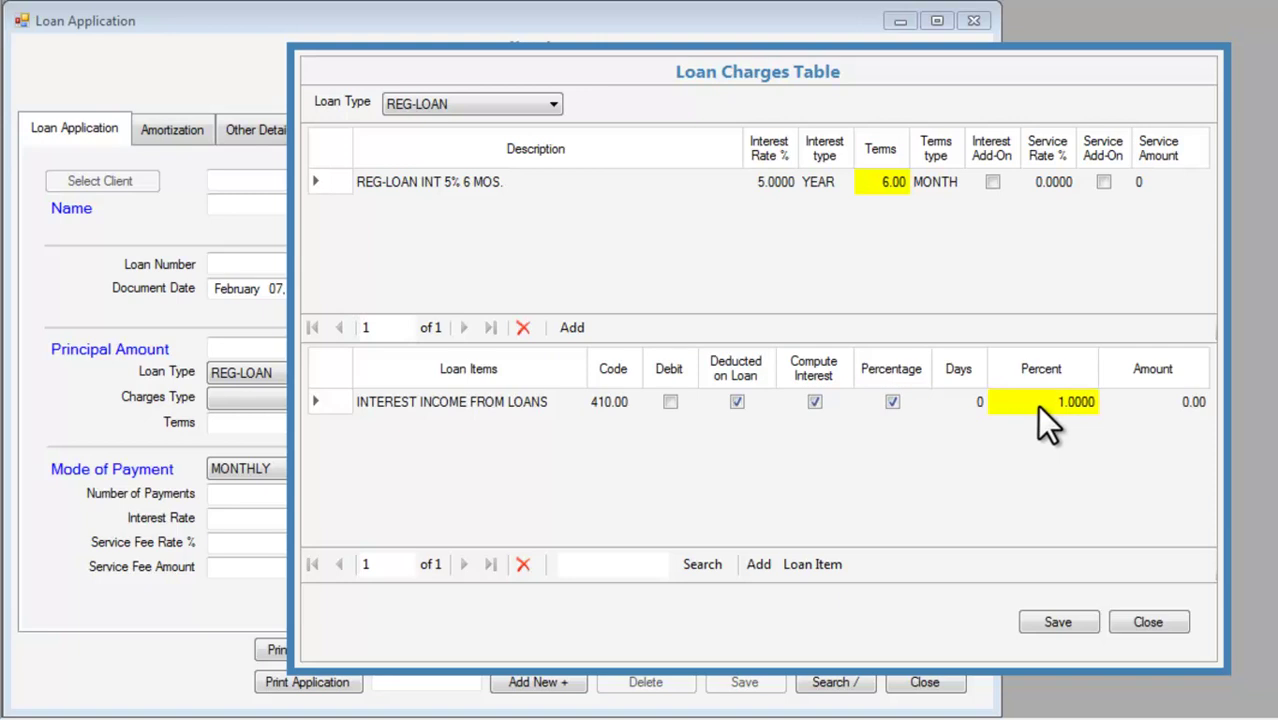
type("5")
key("Return")
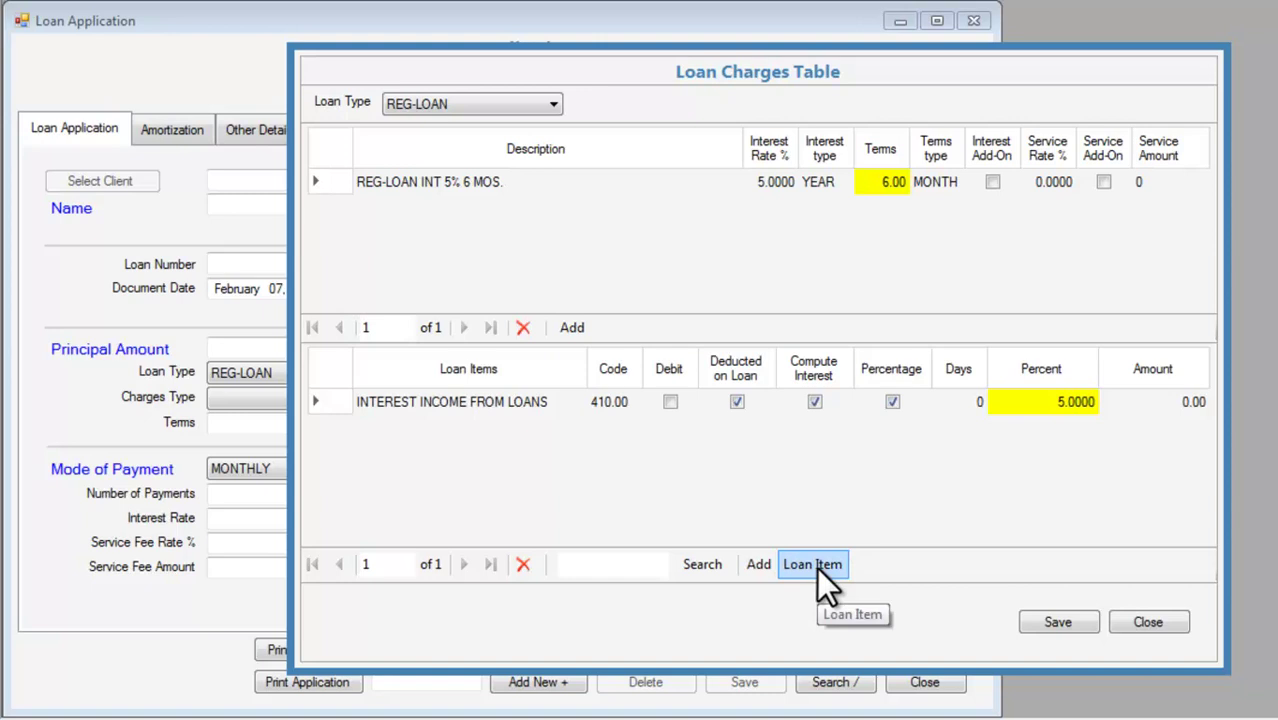
Add a SERVICE FEE deduction item of 50.00.
left_click(762, 565)
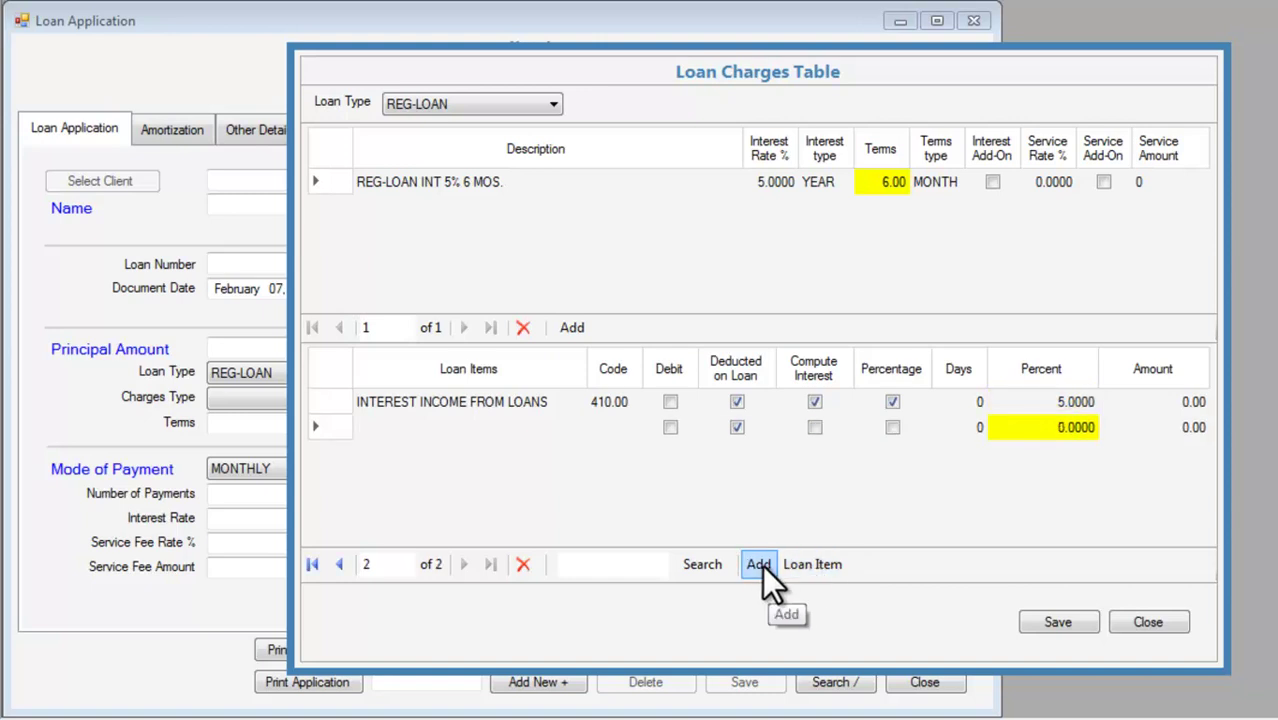
left_click(428, 425)
double_click(470, 425)
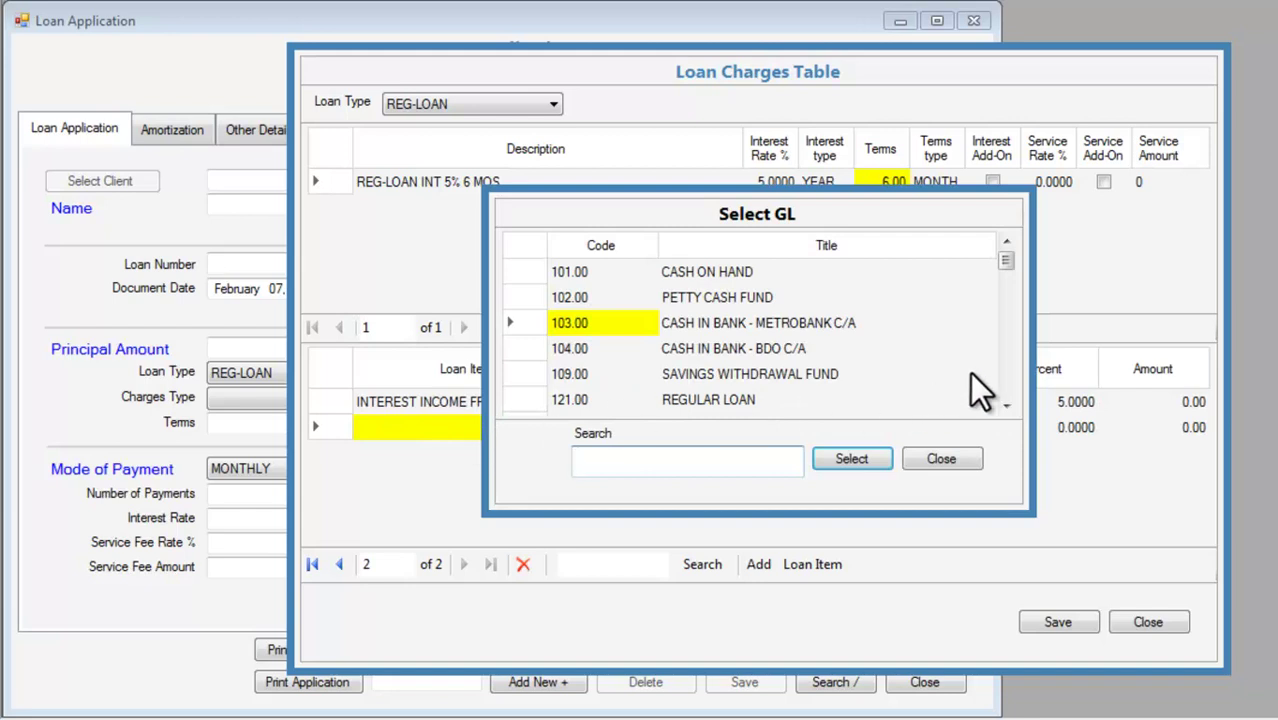
type("SER")
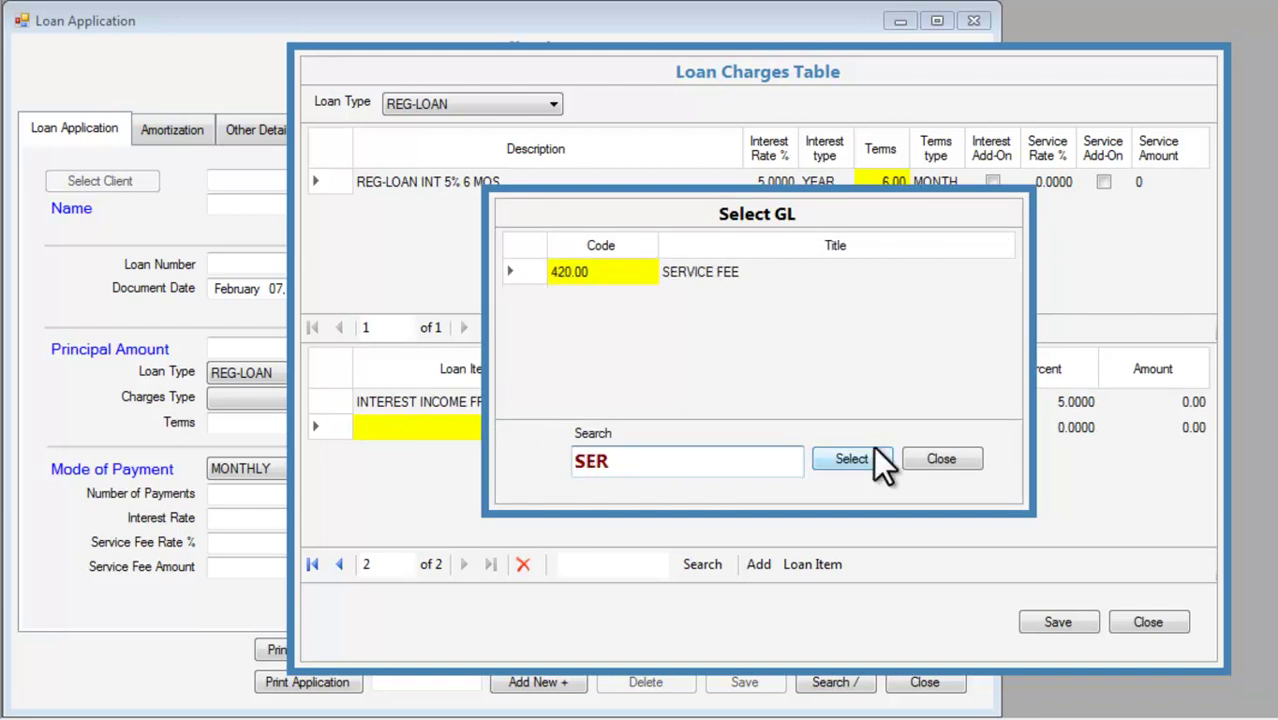
left_click(866, 456)
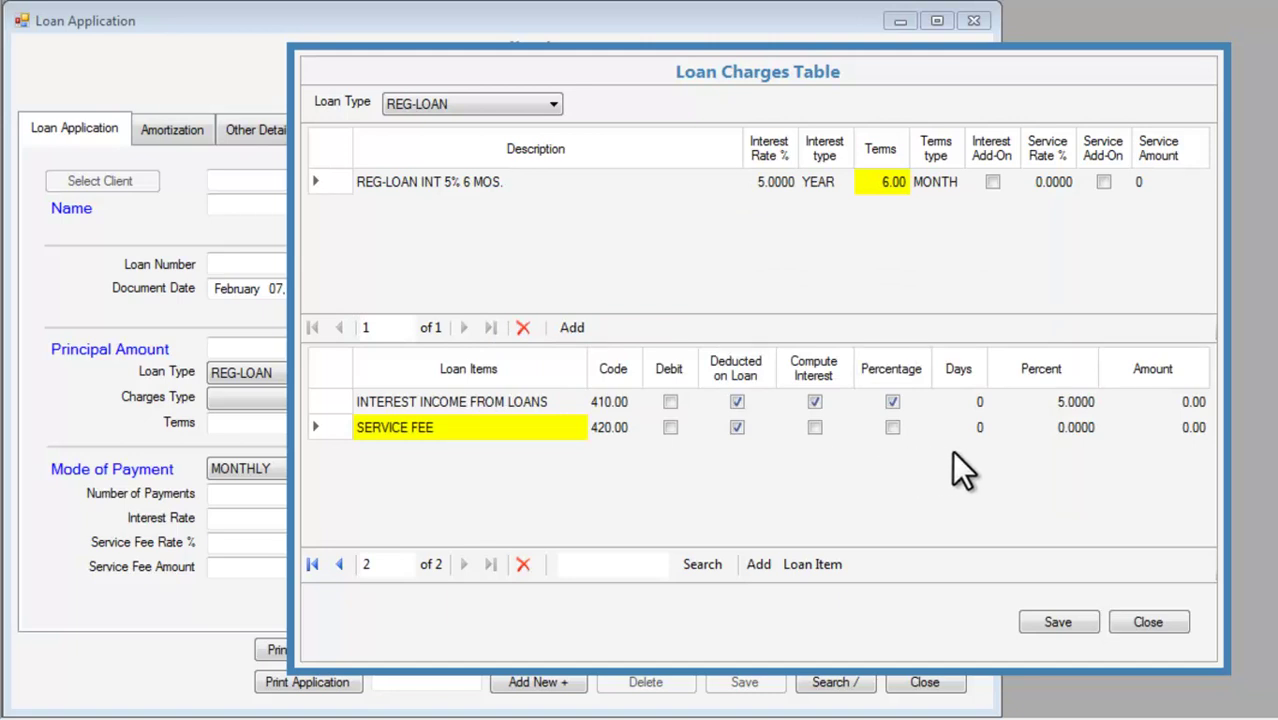
left_click(1159, 428)
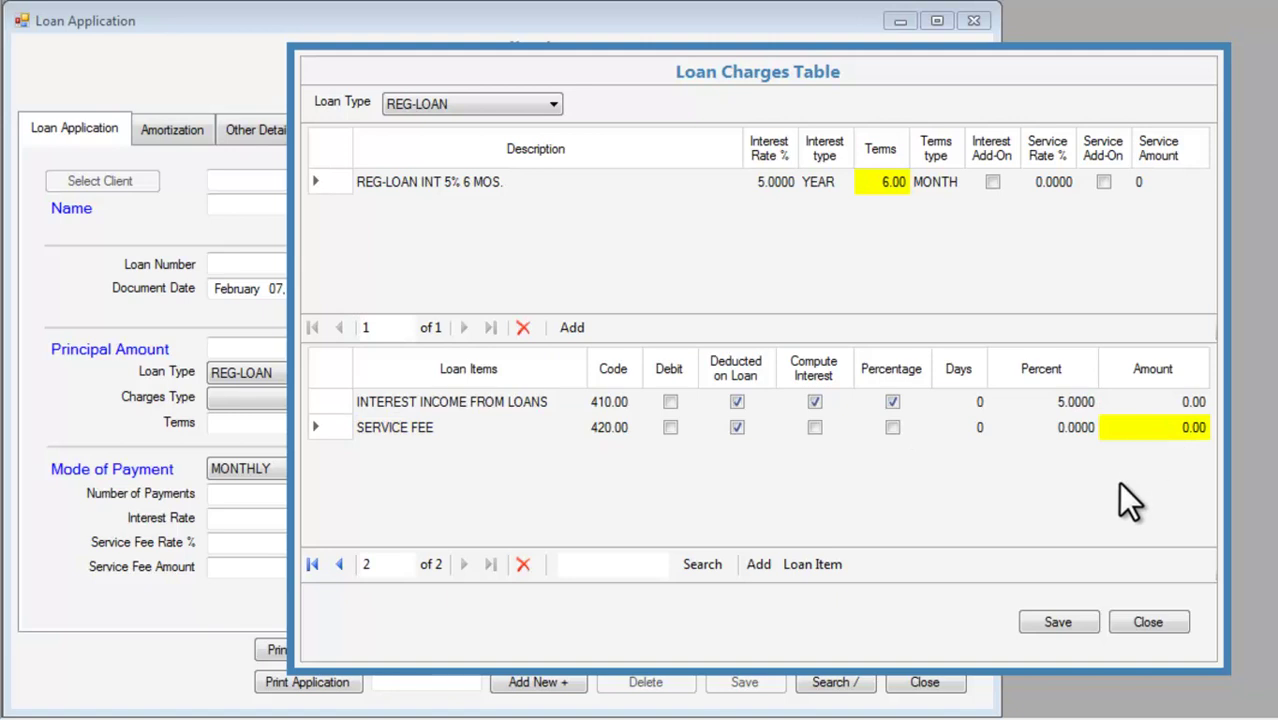
type("50")
key("Return")
Add a SHARE CAPITAL deduction item at 2 percent.
left_click(759, 564)
double_click(450, 452)
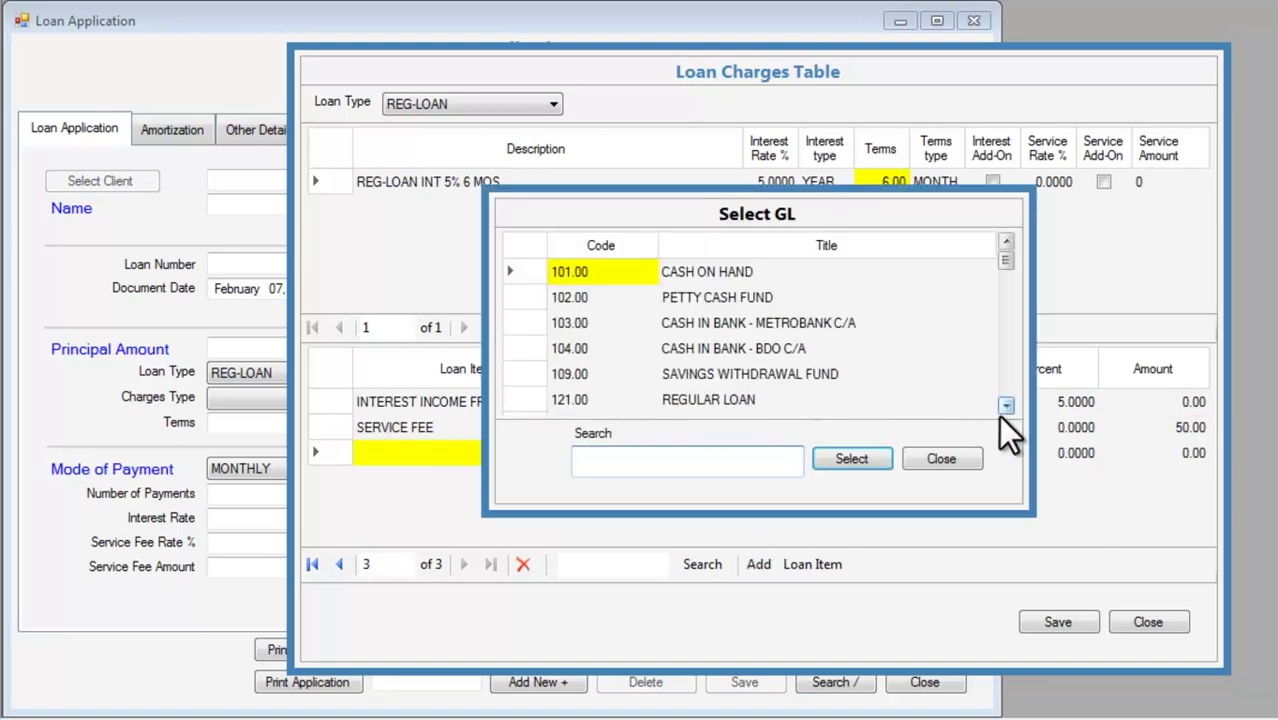
type("SHA")
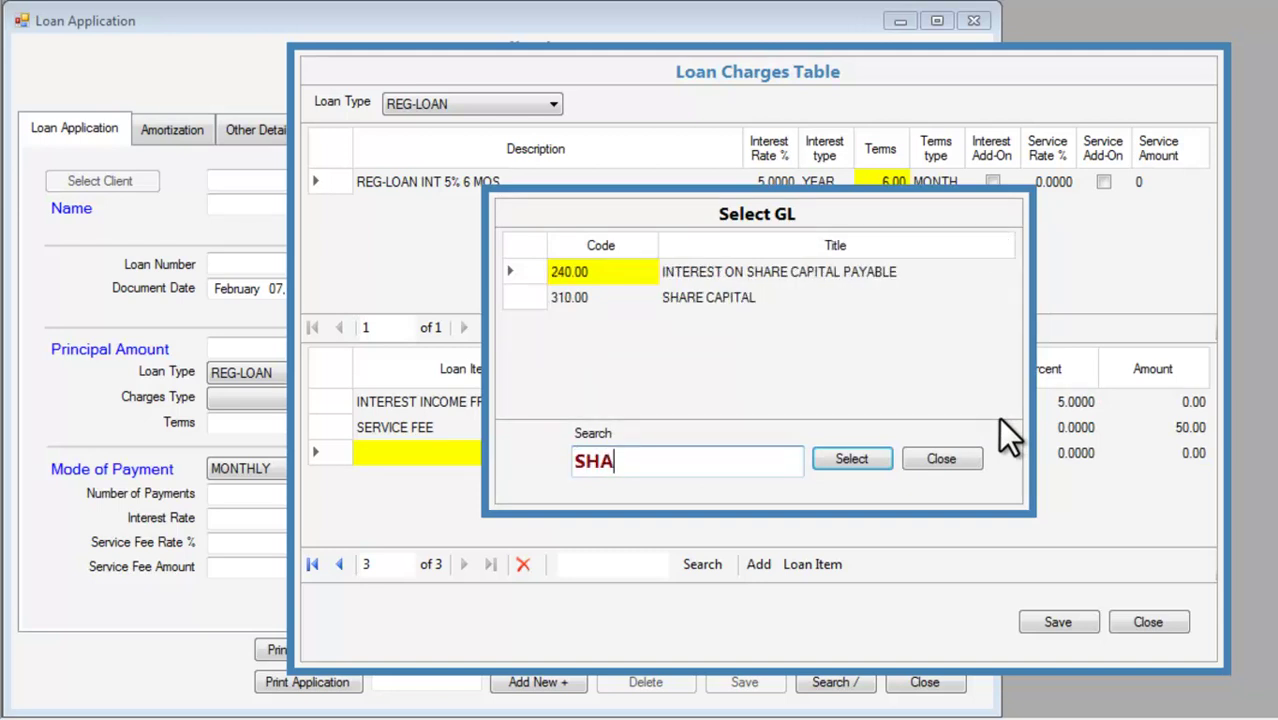
double_click(705, 300)
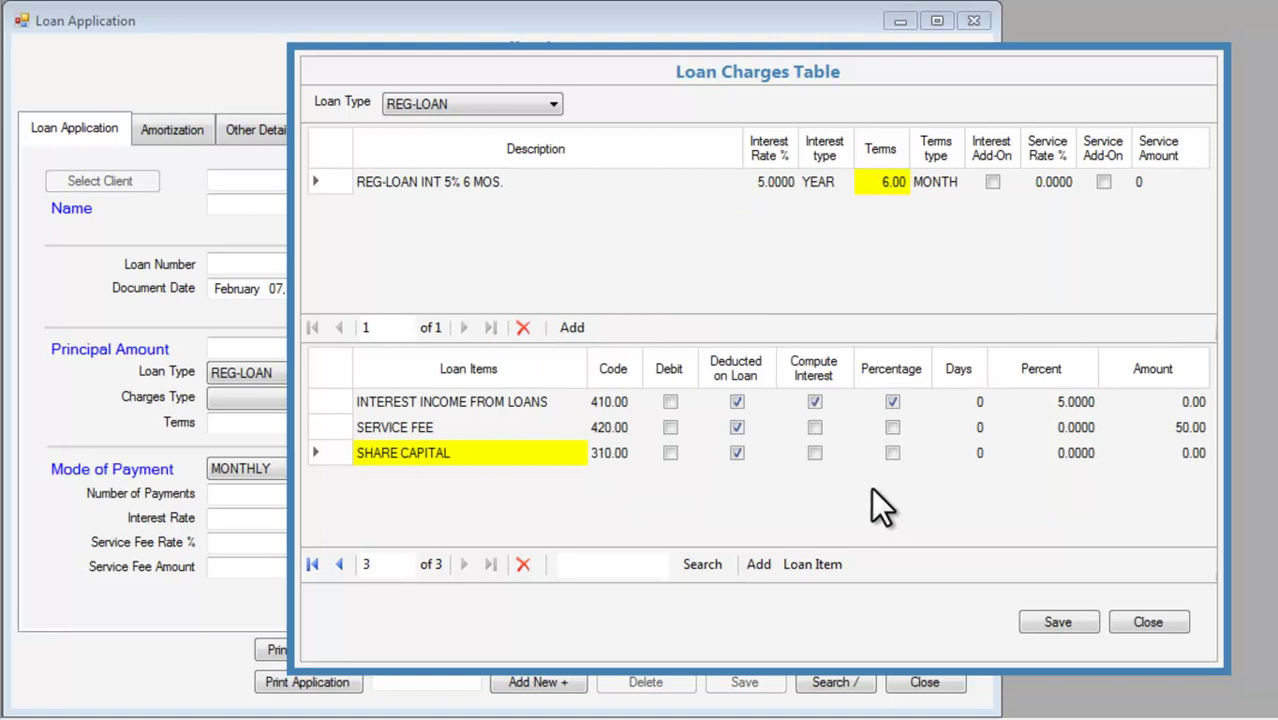
left_click(1165, 464)
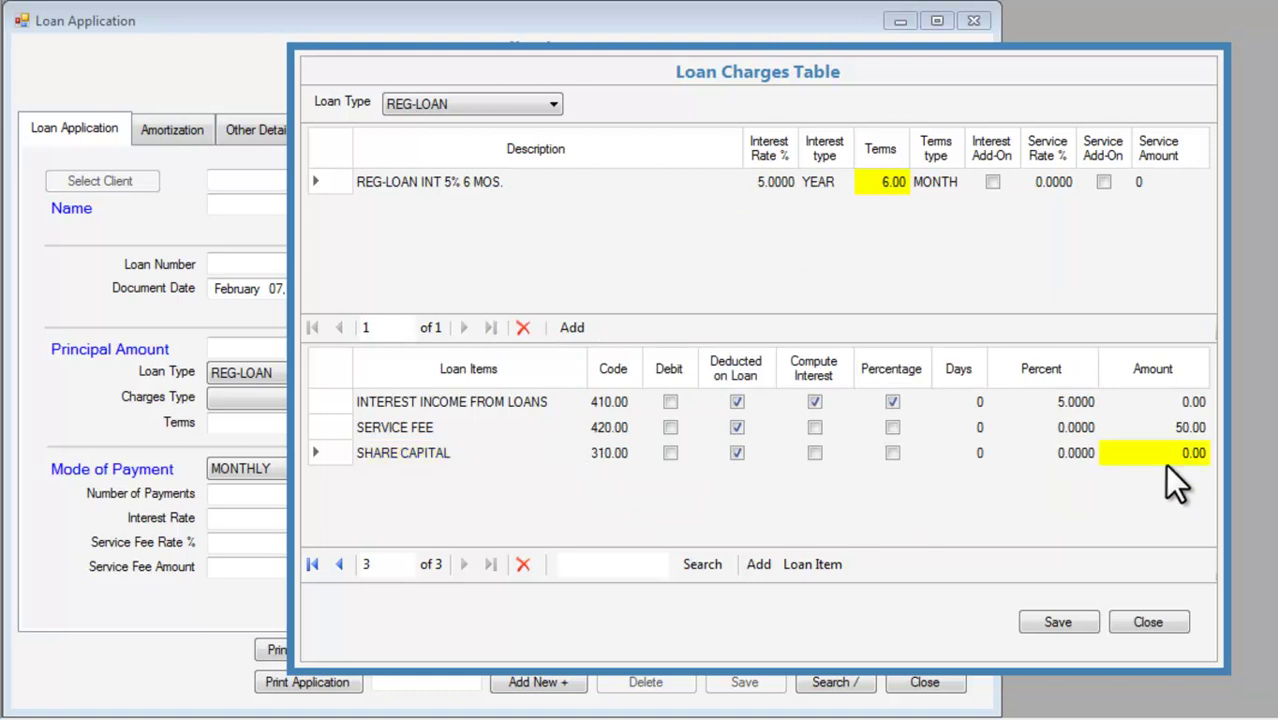
left_click(891, 453)
left_click(891, 453)
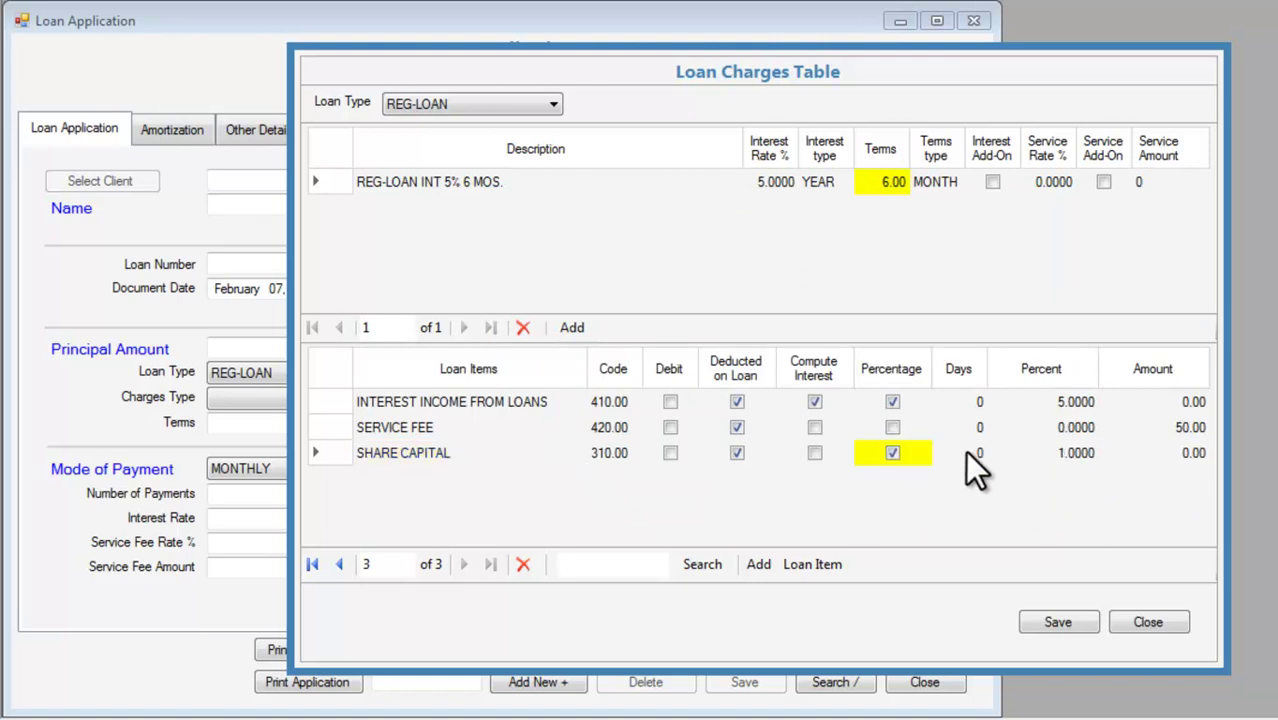
left_click(1040, 452)
left_click(1029, 463)
key("BackSpace")
type("2")
key("Return")
left_click(1151, 454)
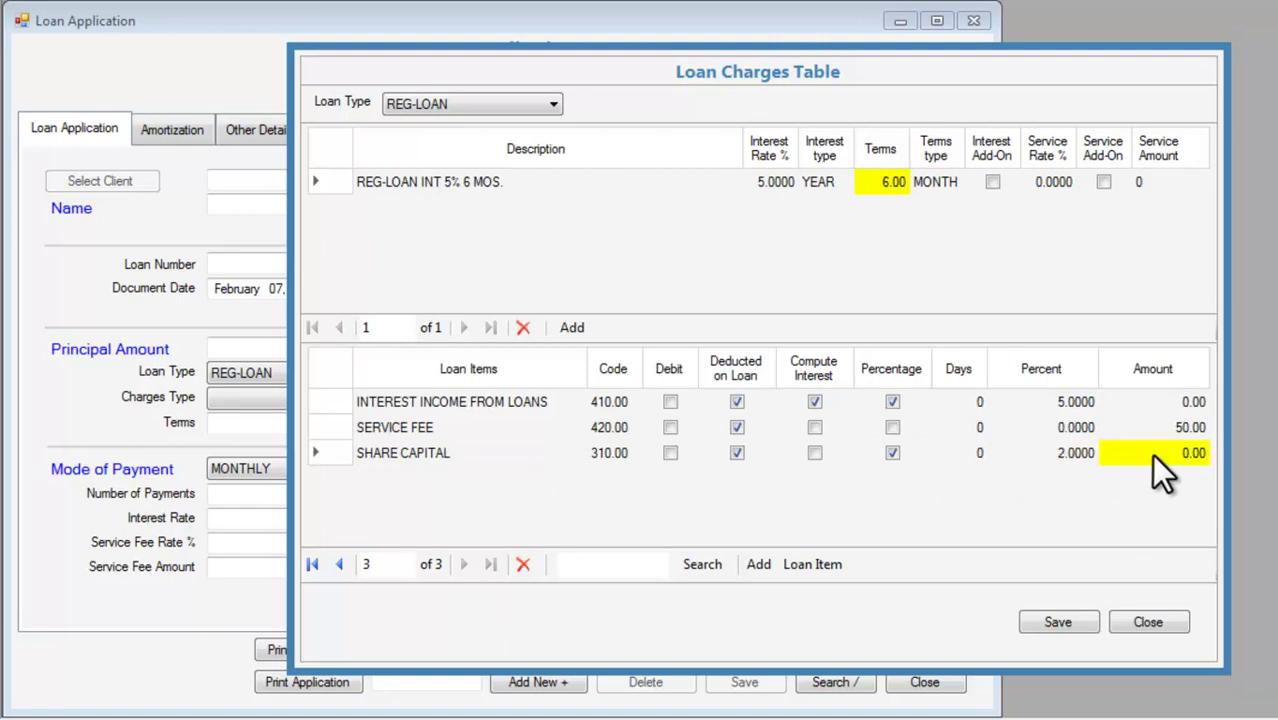
Save the REG-LOAN charges and close the Loan Charges Table.
left_click(1062, 618)
left_click(805, 438)
left_click(1150, 622)
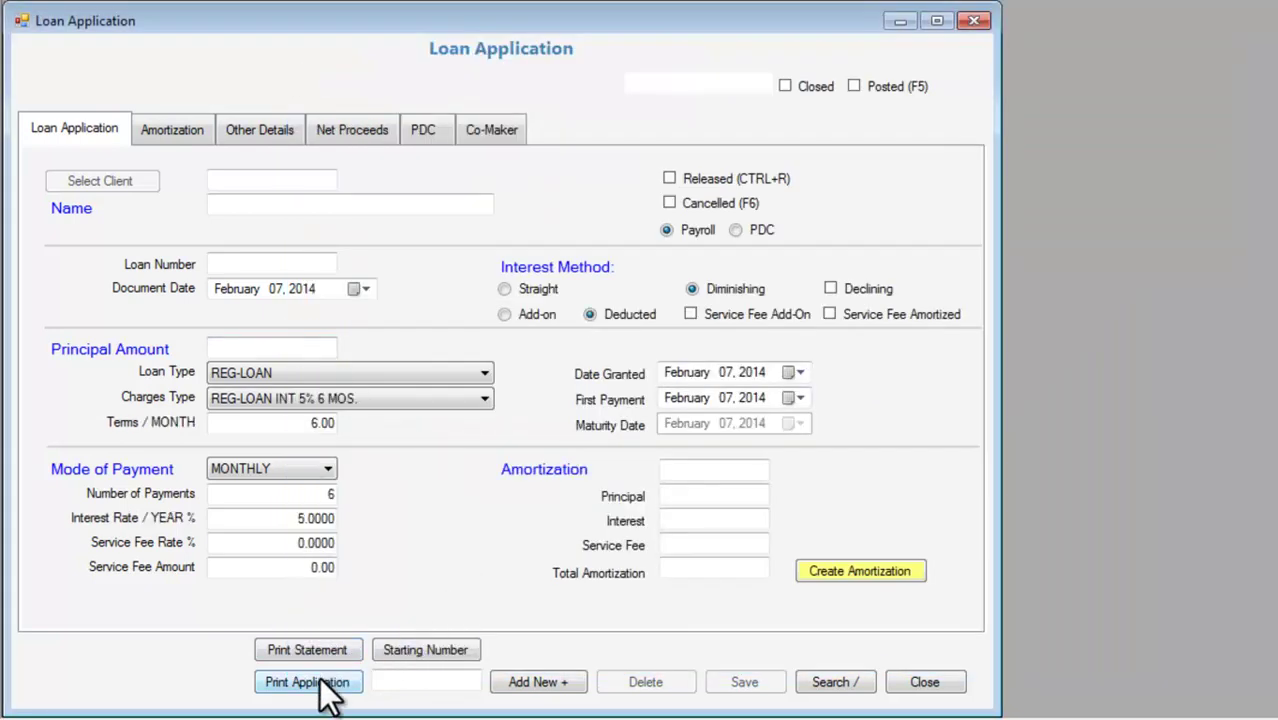
Start new loan LA201401 for the selected client with amount 20,000.
left_click(439, 648)
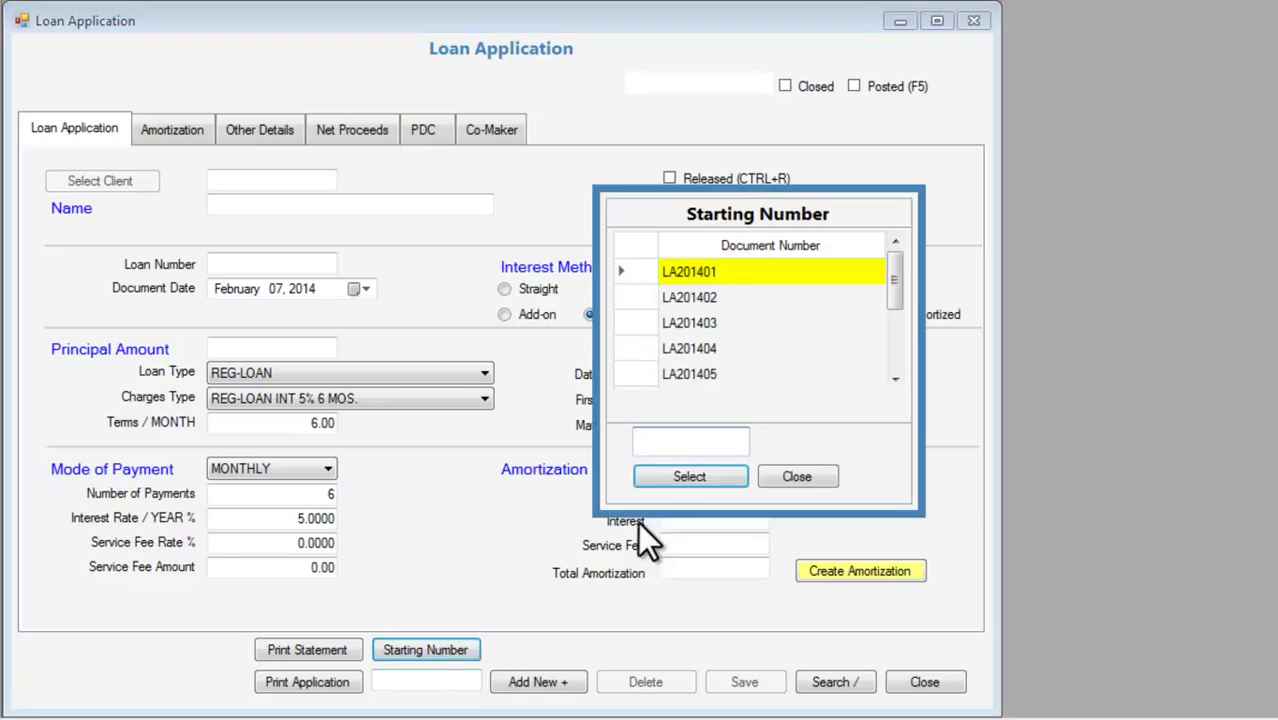
left_click(723, 472)
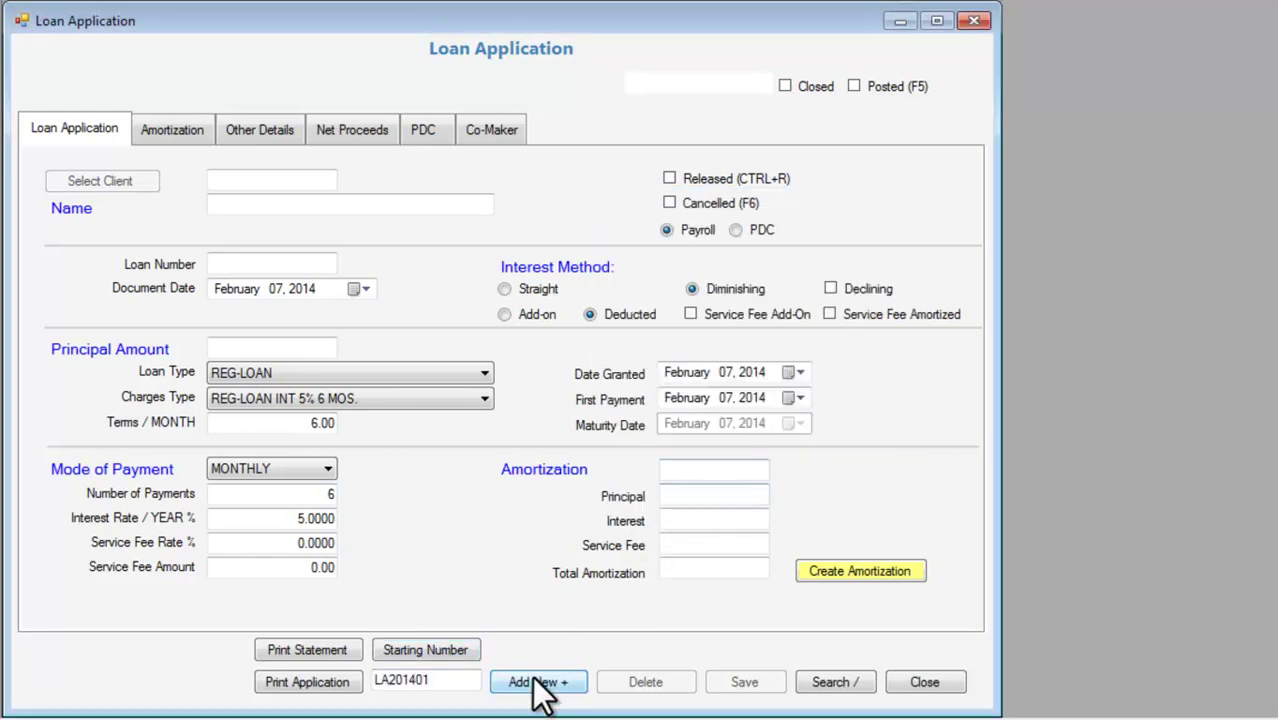
left_click(538, 682)
left_click(690, 455)
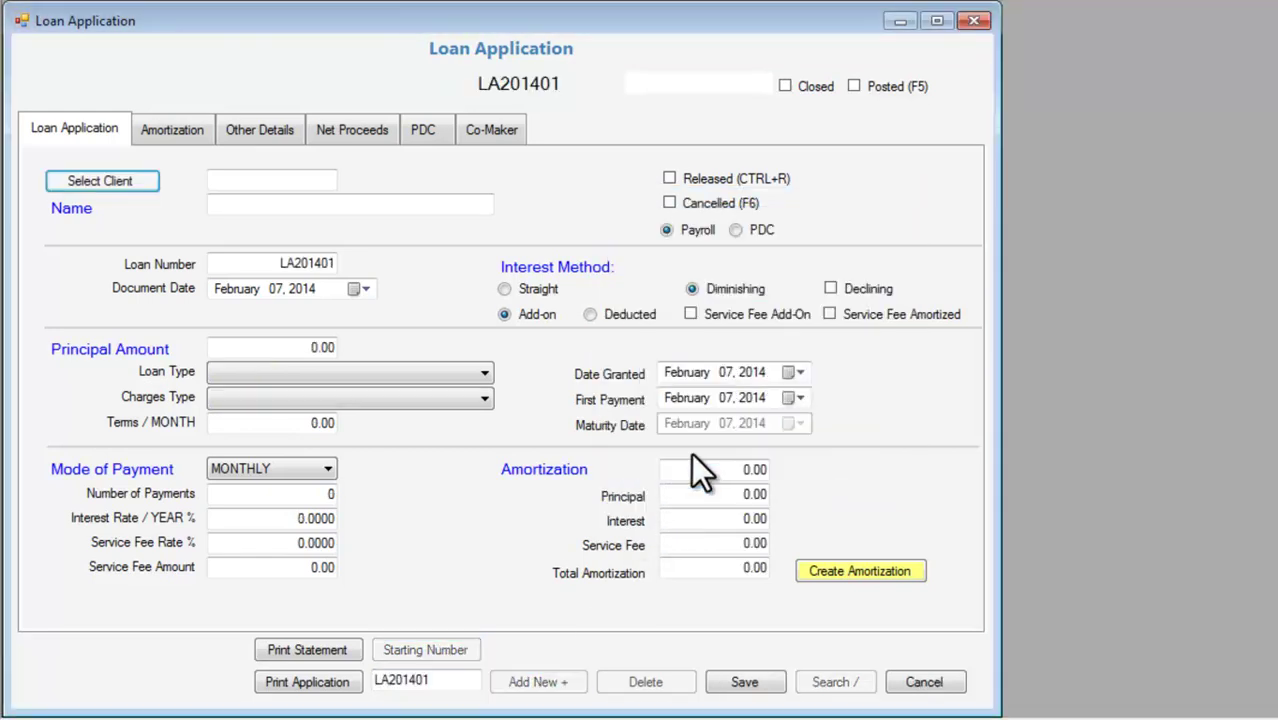
left_click(146, 184)
left_click(878, 455)
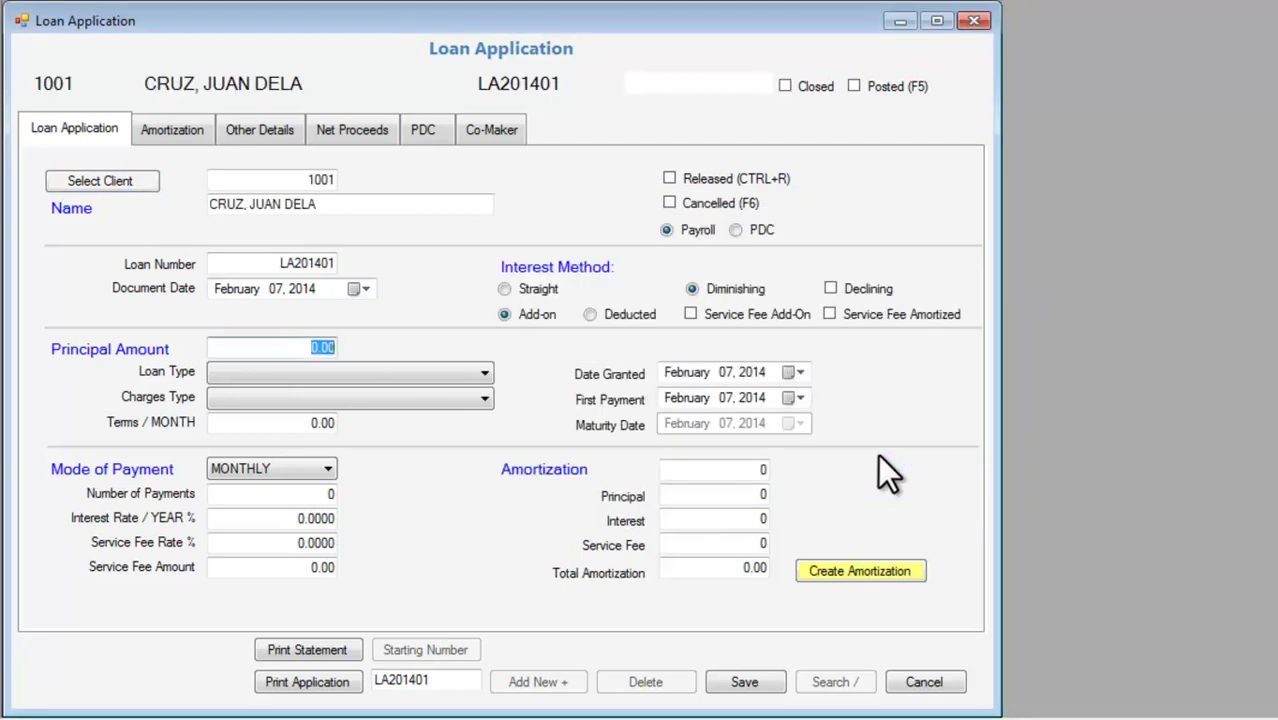
type("20000")
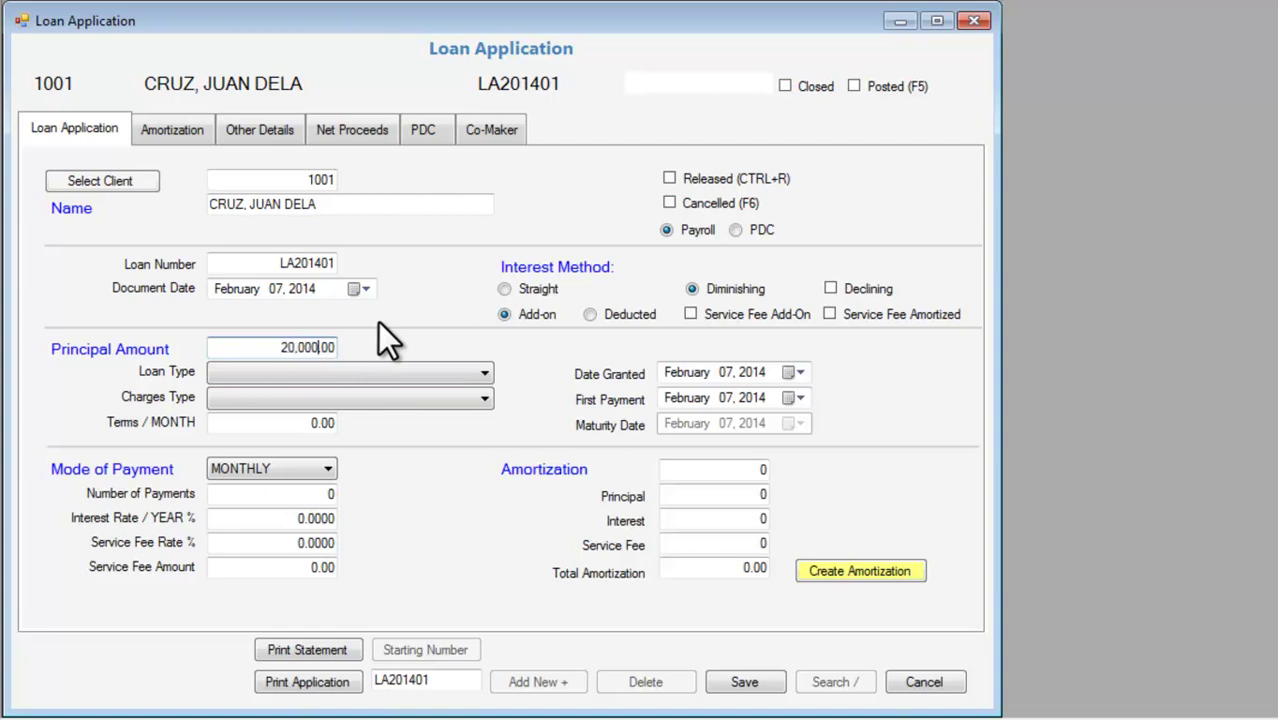
Apply REG-LOAN with its 5% 6-month charges, Straight deducted interest, and save.
left_click(417, 370)
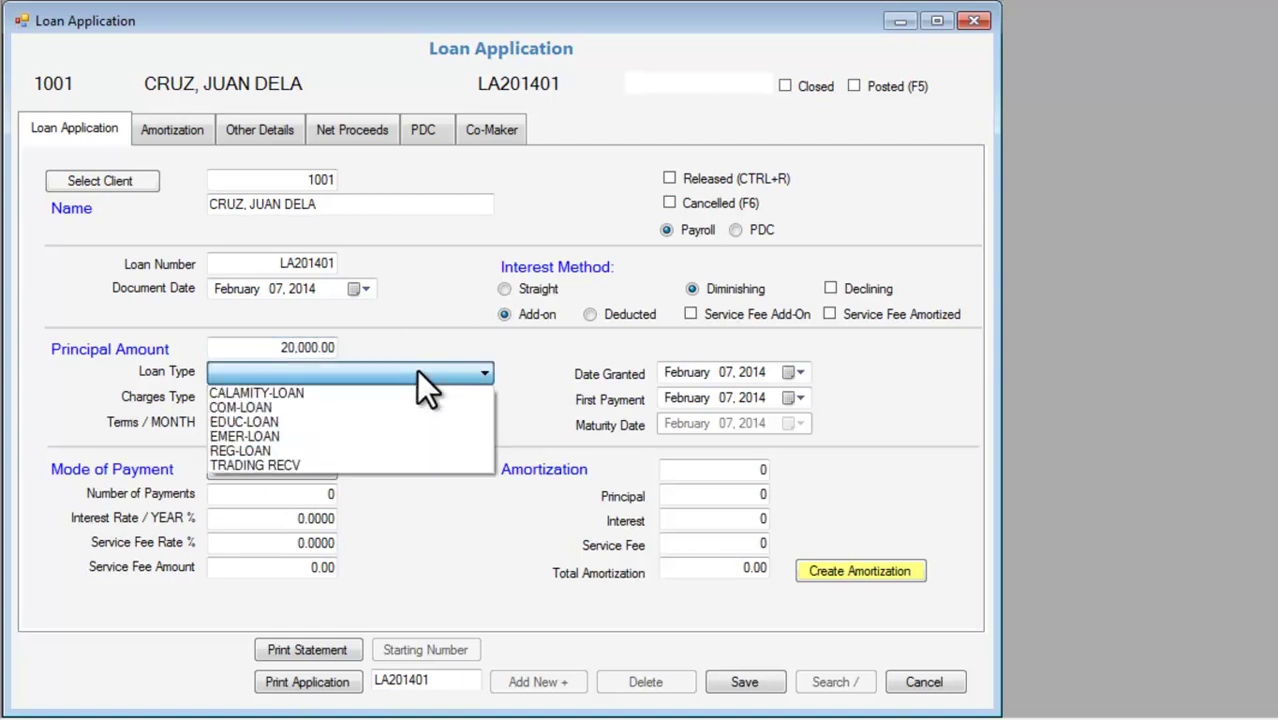
left_click(414, 447)
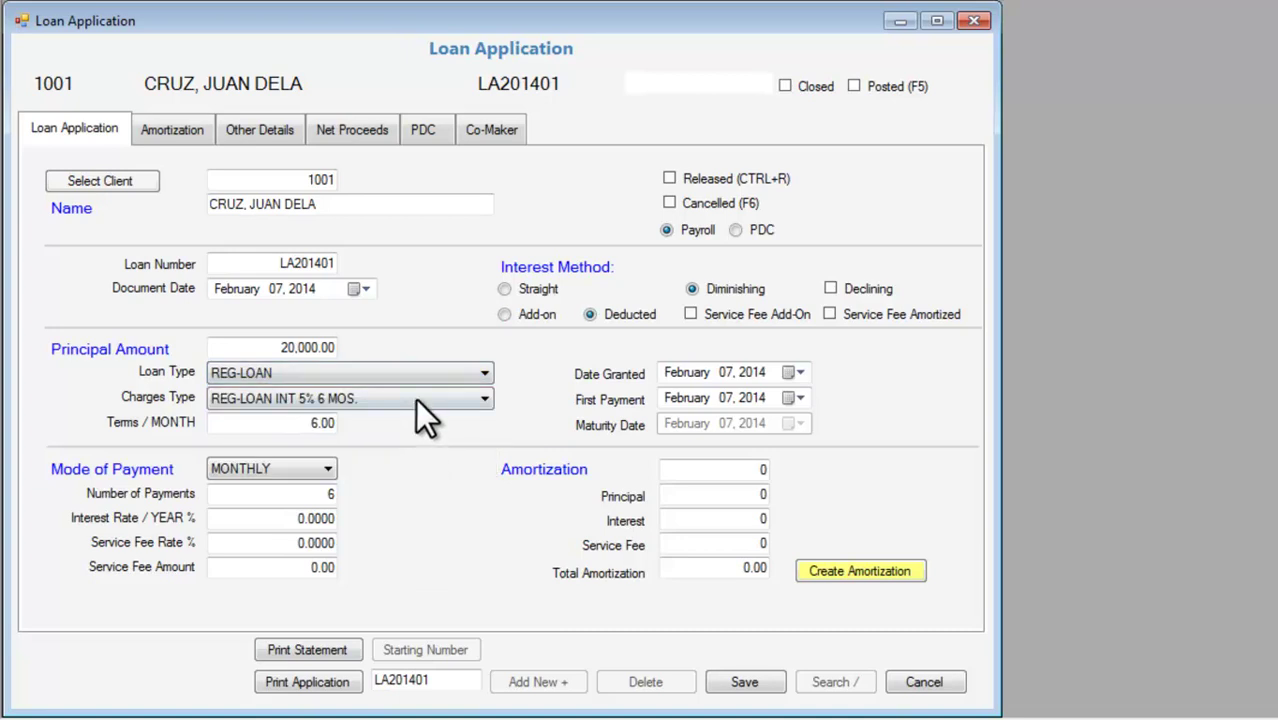
left_click(415, 397)
left_click(405, 416)
left_click(527, 286)
left_click(595, 316)
left_click(778, 689)
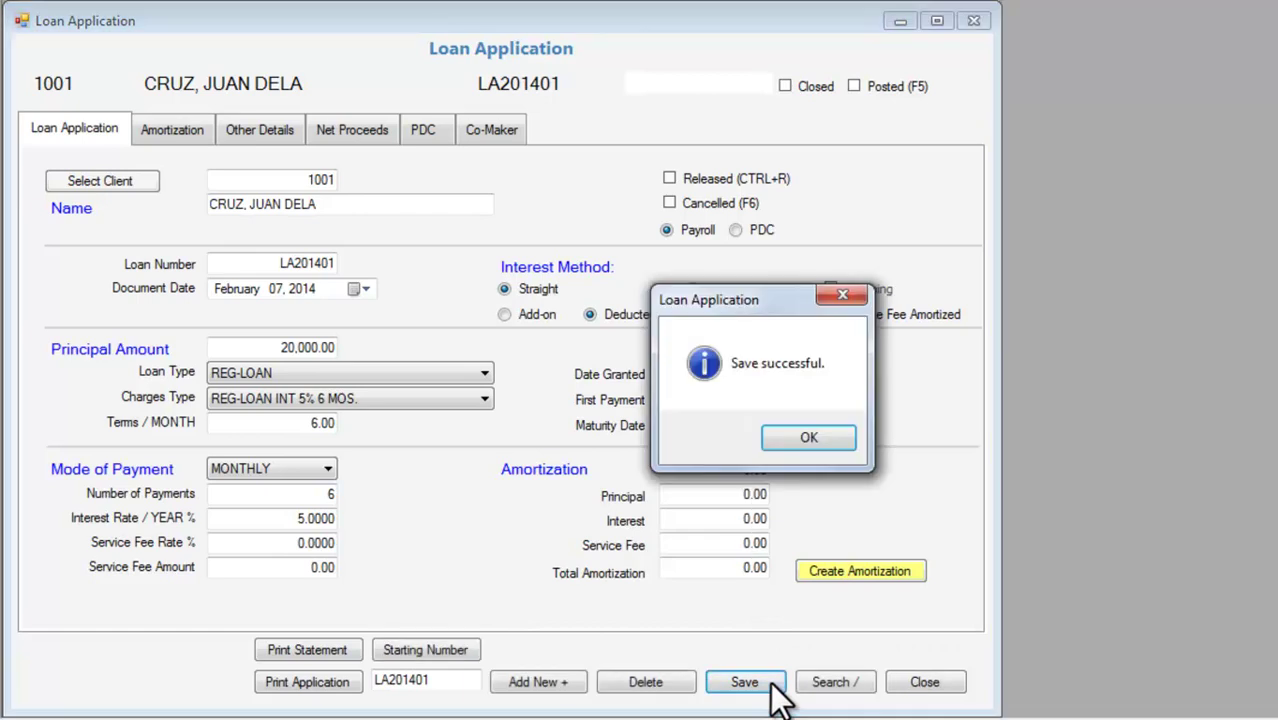
left_click(784, 440)
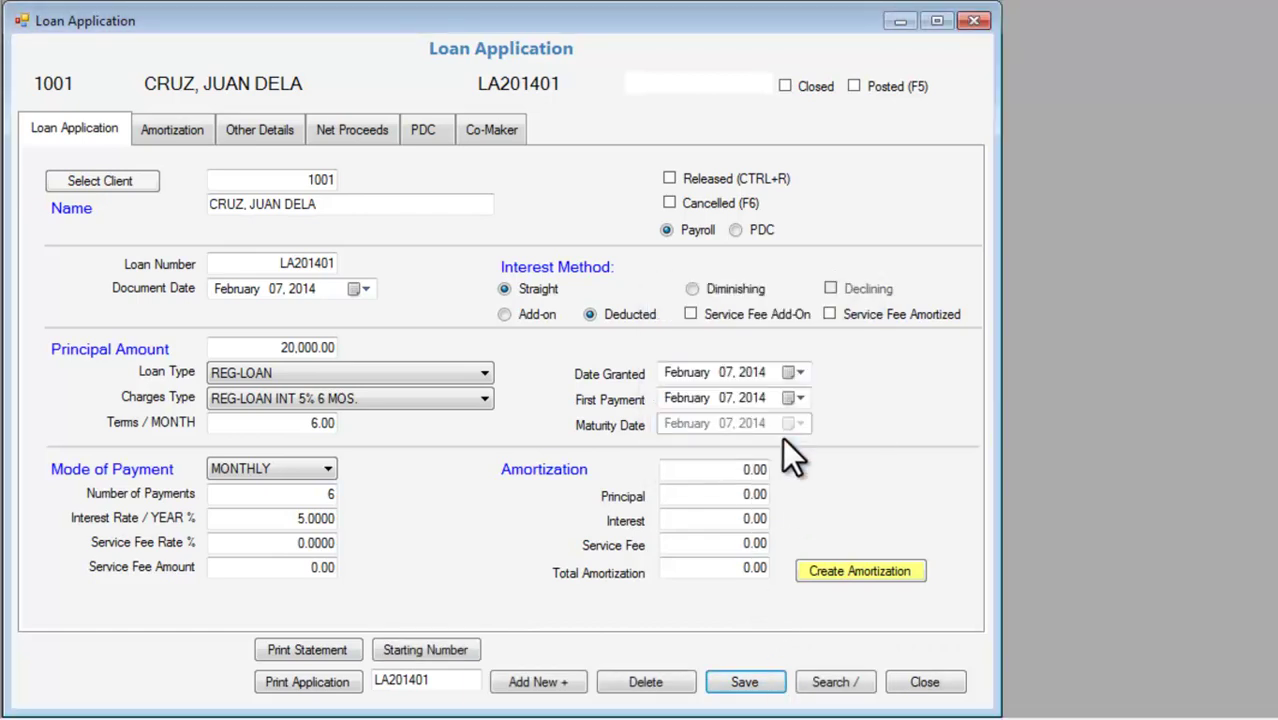
Create the loan's amortization at 3,333.33 per payment.
left_click(858, 569)
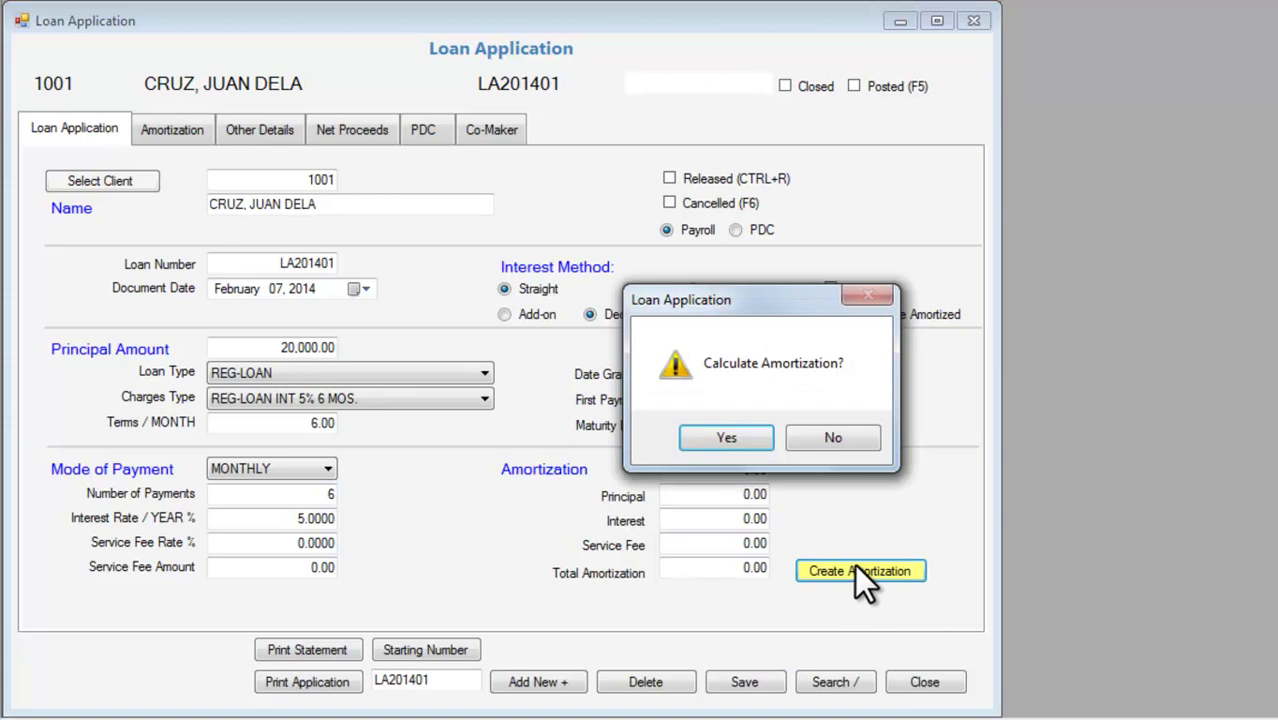
left_click(745, 436)
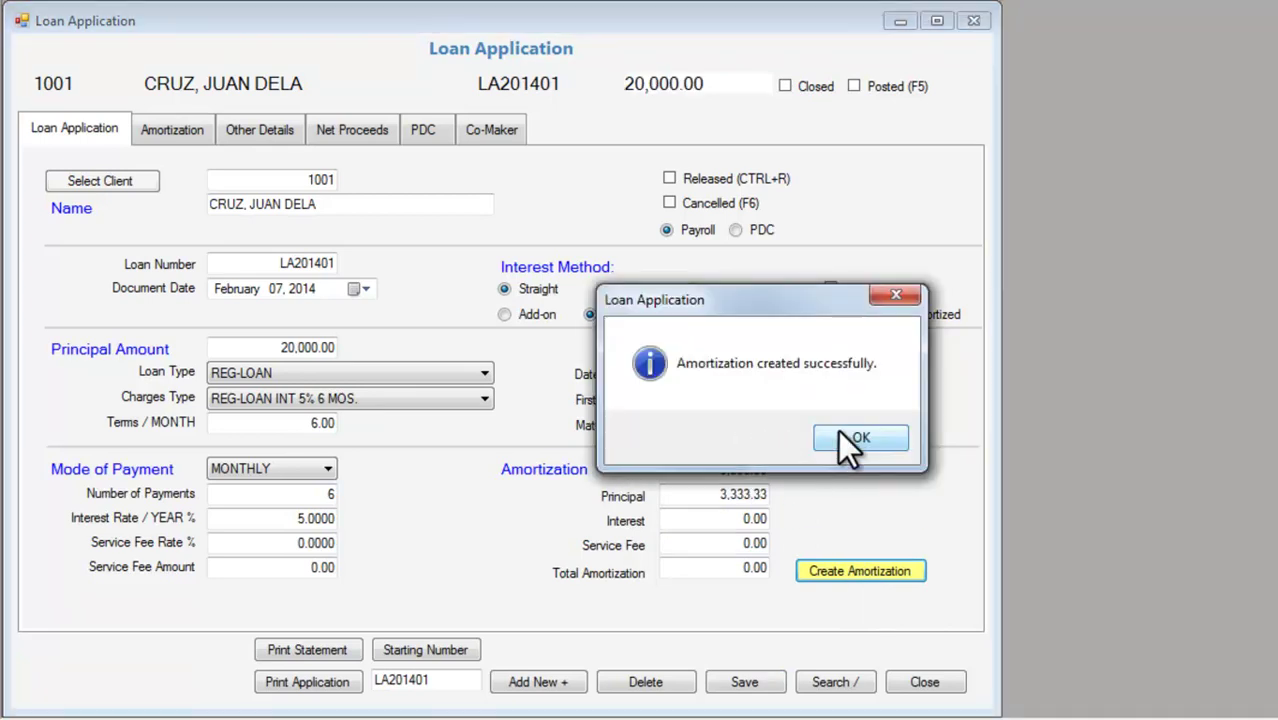
left_click(858, 438)
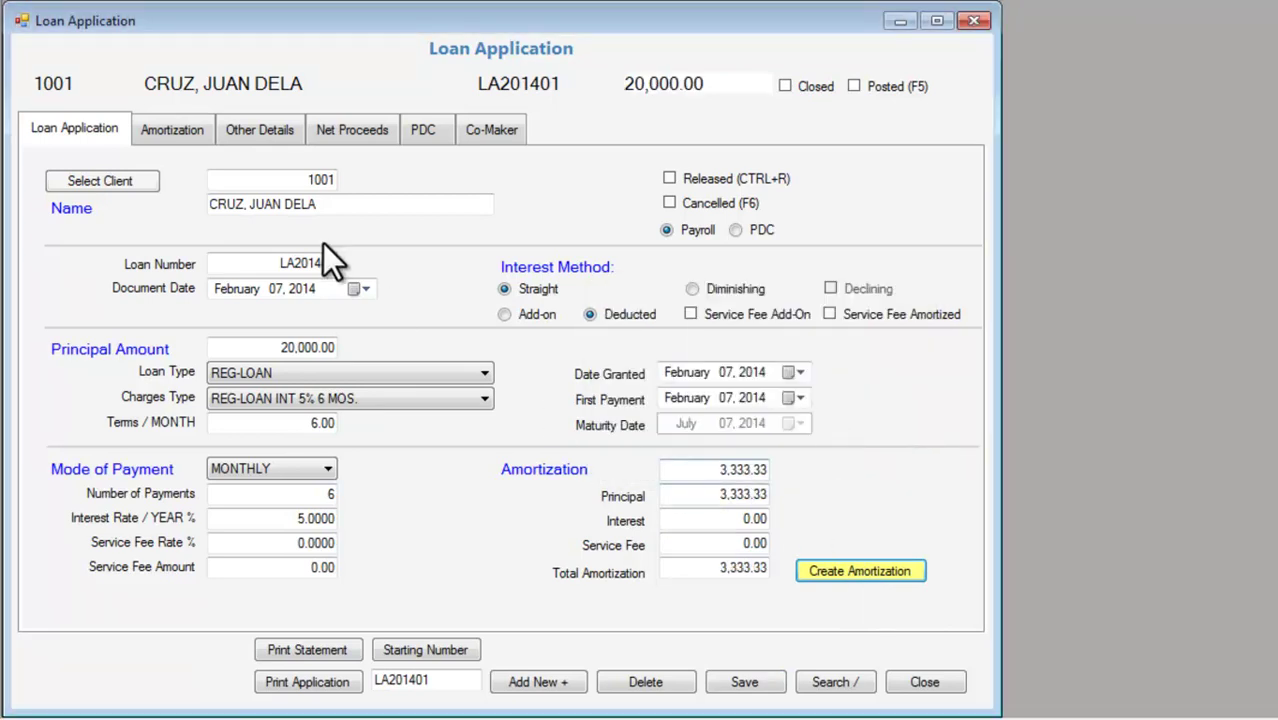
Review the amortization schedule and other details, then show the Net Proceeds page.
left_click(189, 134)
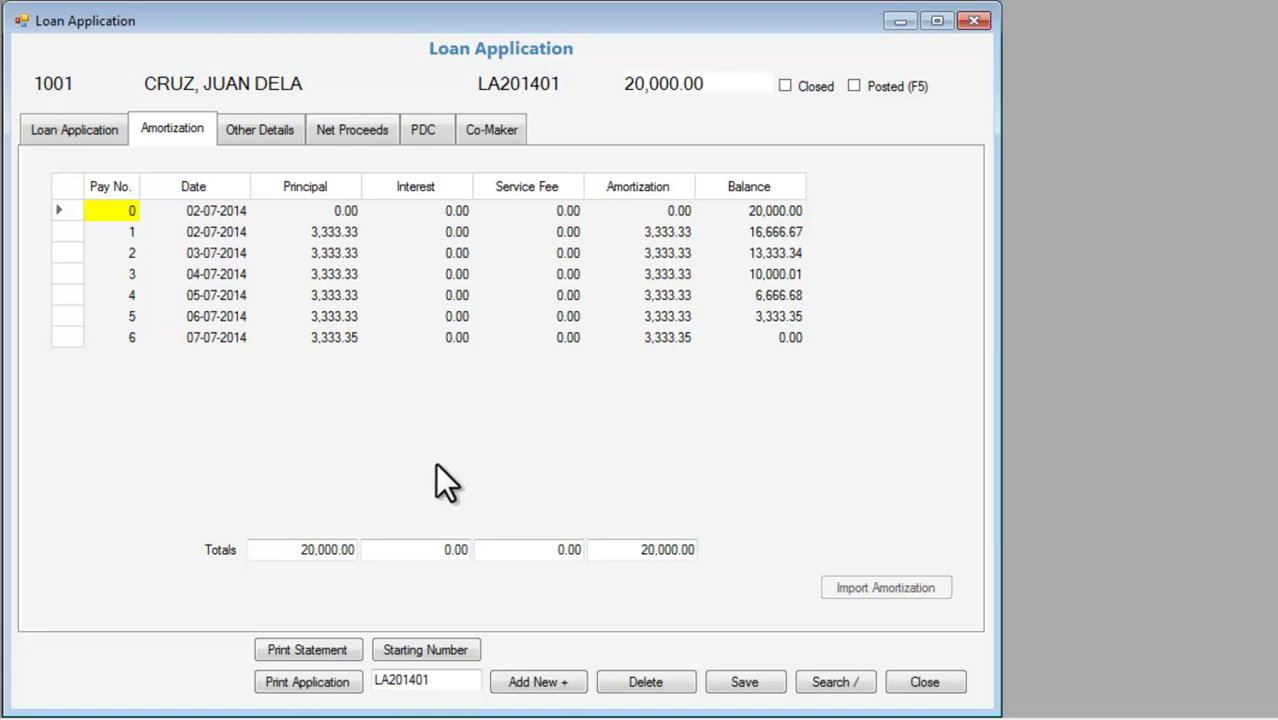
left_click(252, 130)
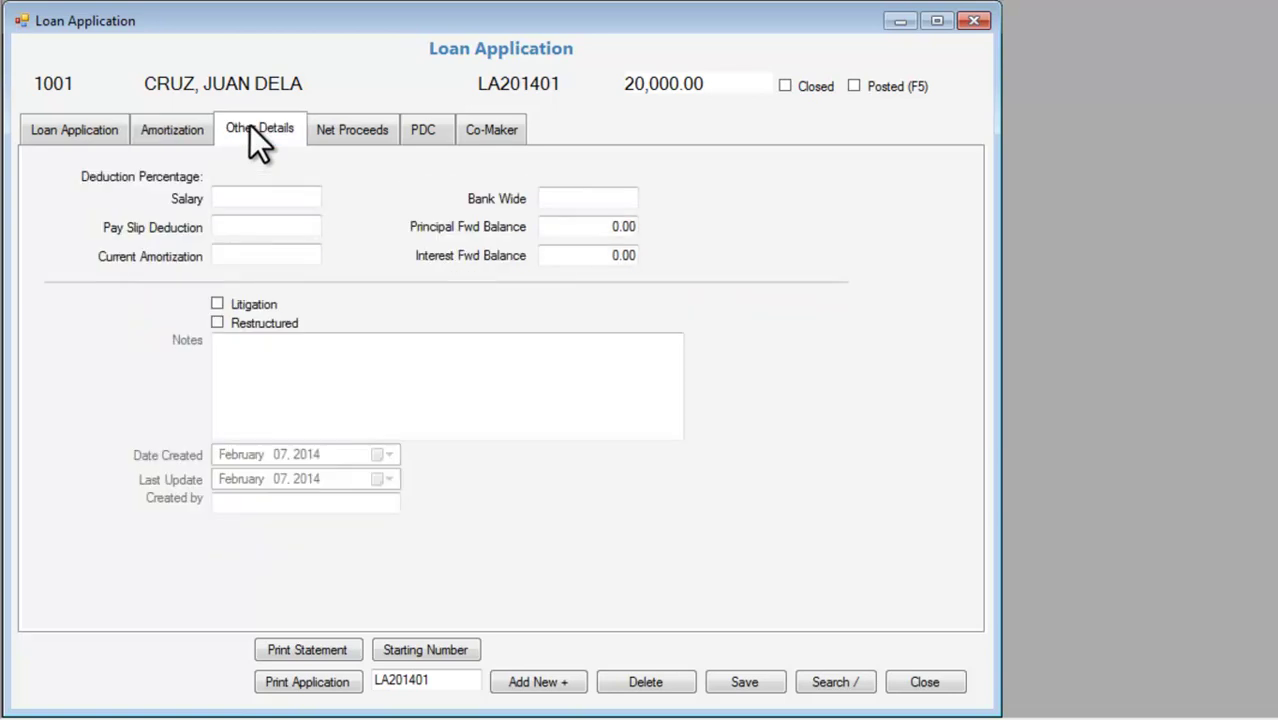
left_click(366, 145)
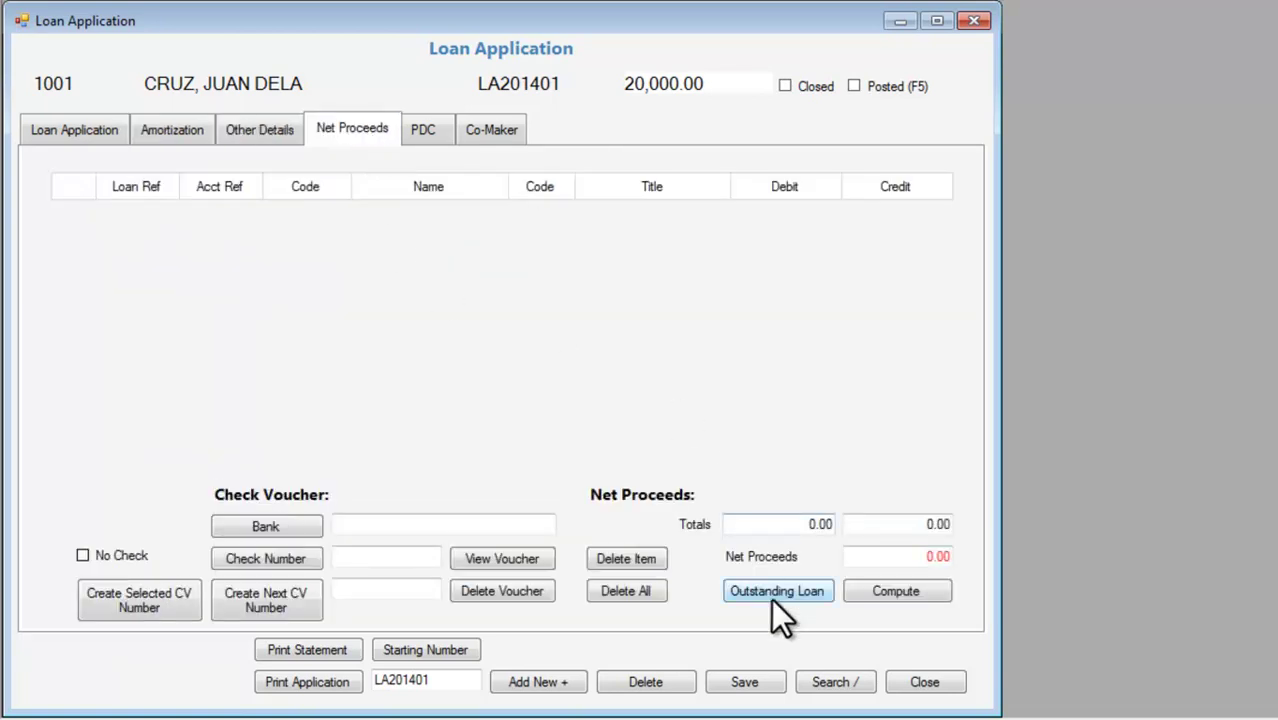
Compute net proceeds with credits service fee 80, share capital 350, interest income 650.
left_click(930, 589)
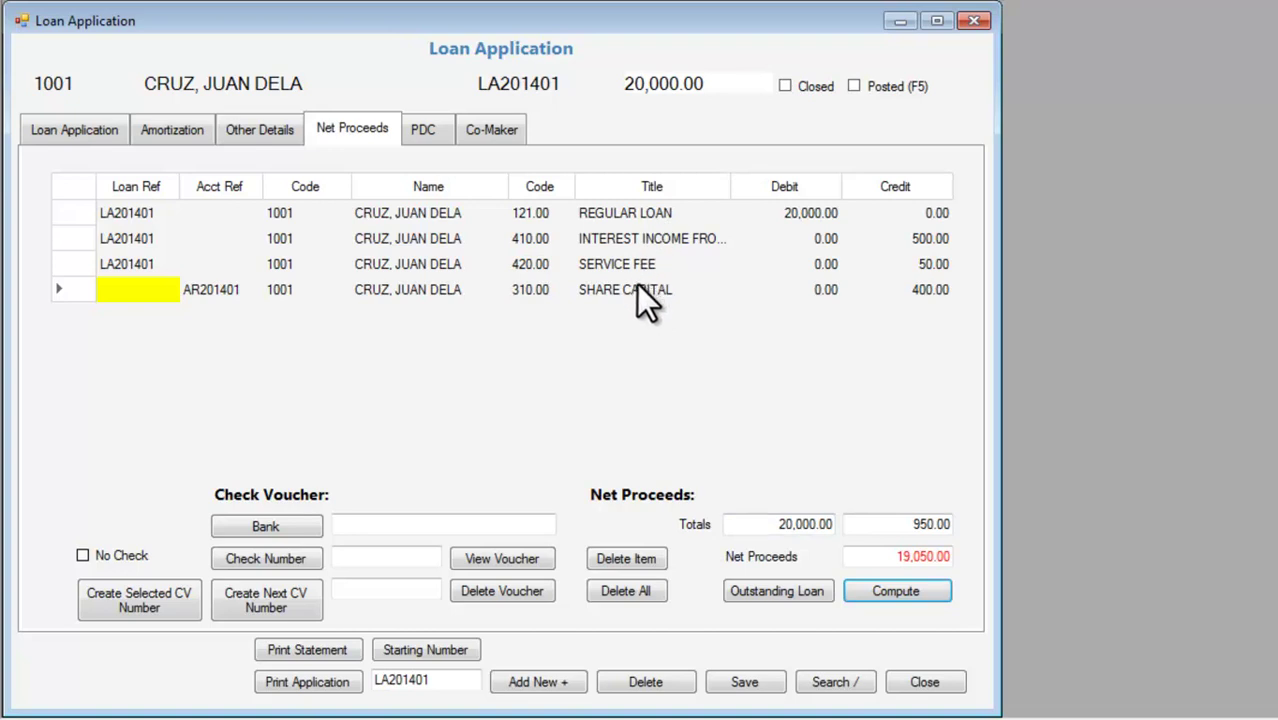
left_click(645, 237)
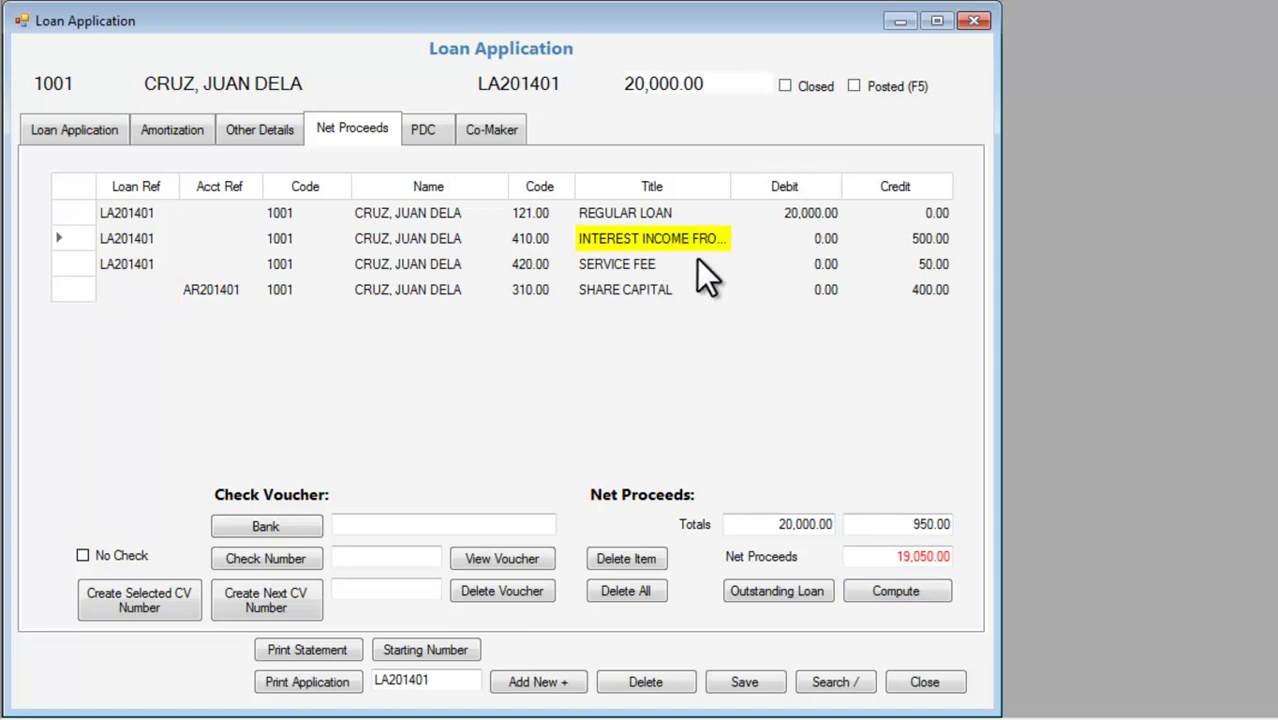
left_click(904, 244)
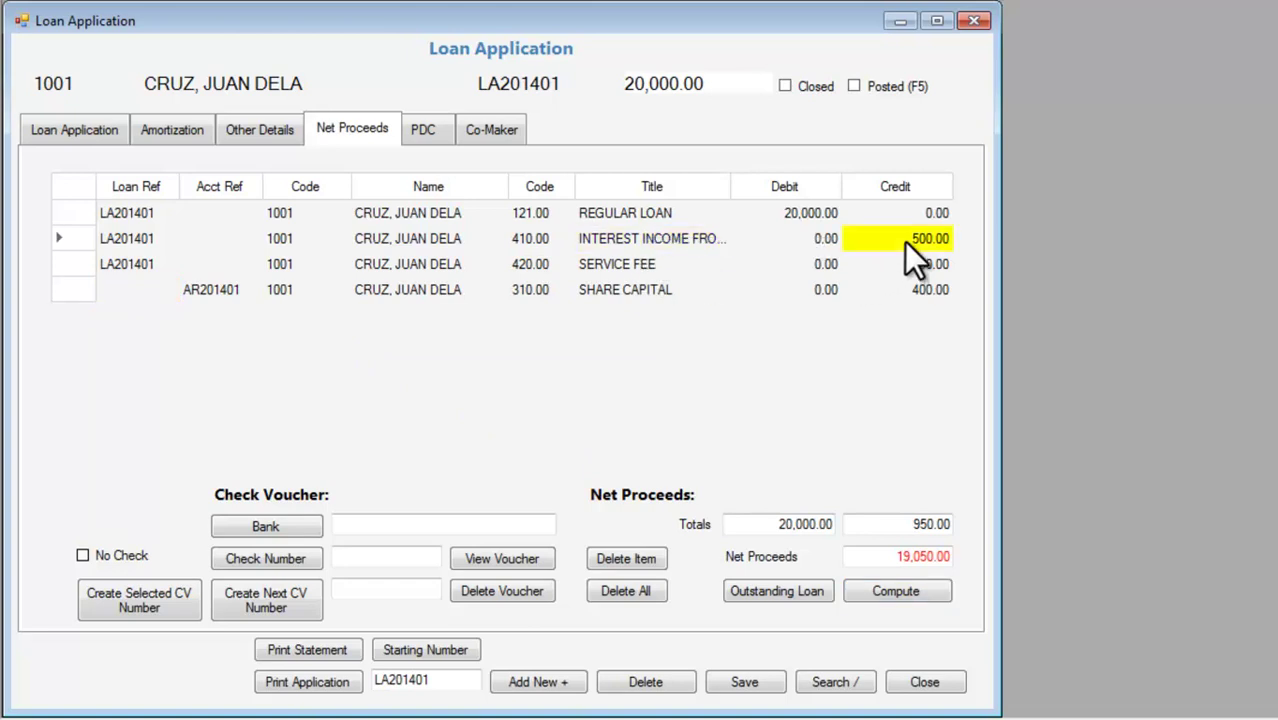
left_click(908, 265)
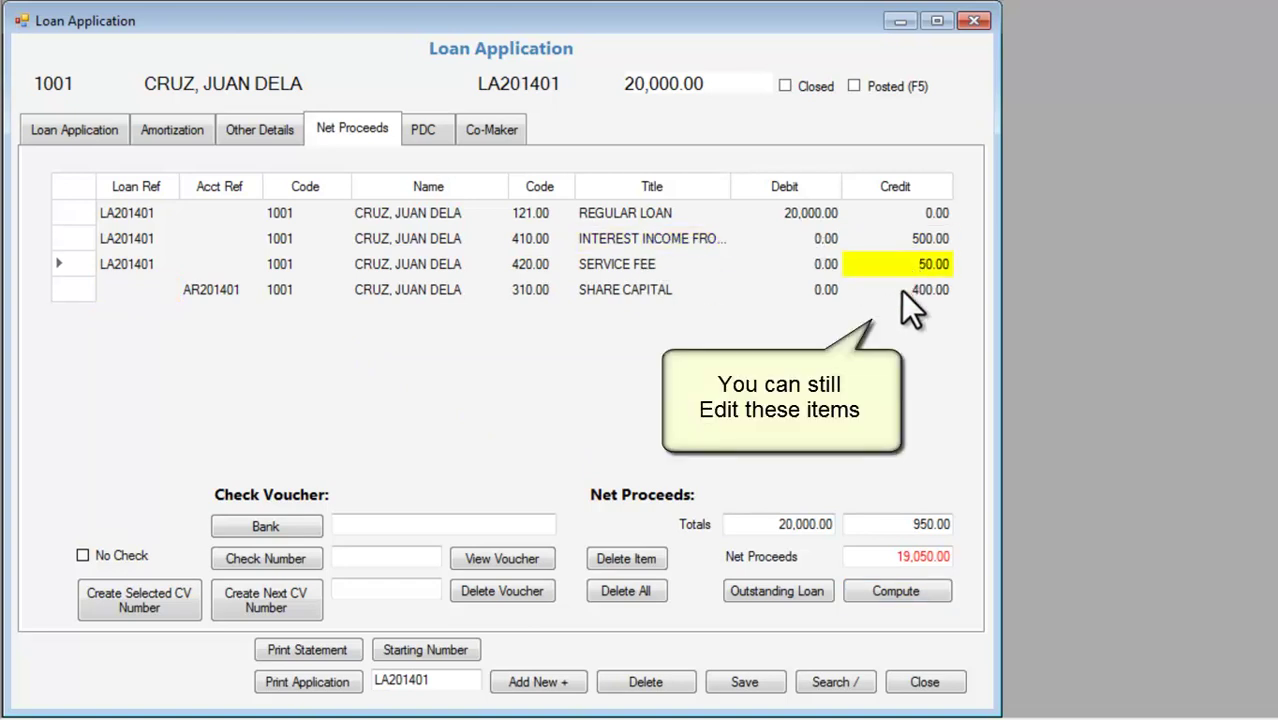
left_click(901, 290)
left_click(901, 266)
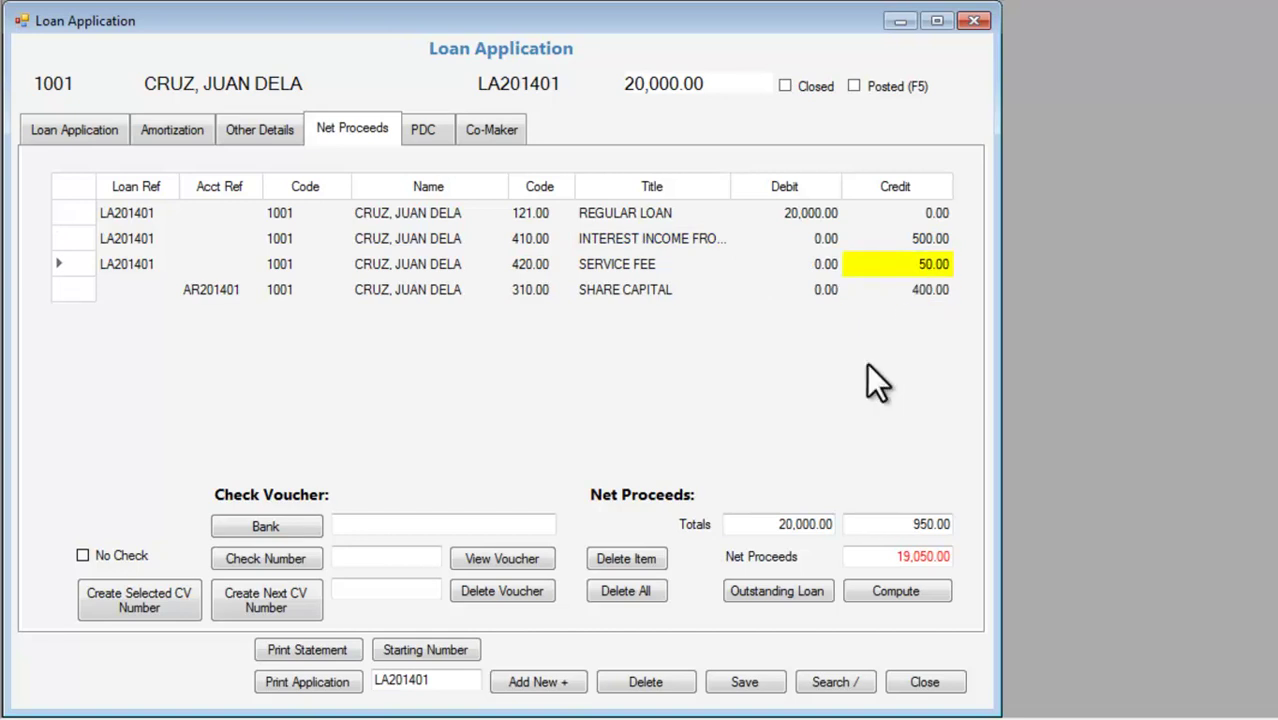
type("80")
key("Return")
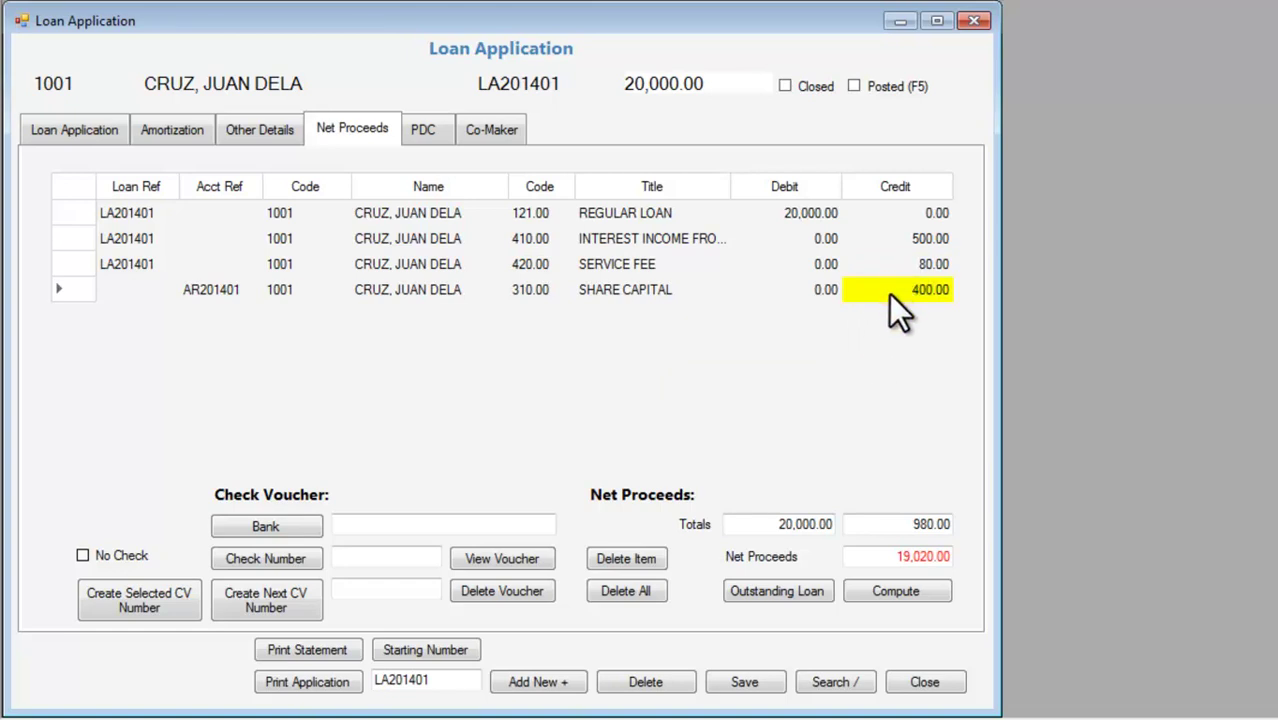
type("350")
key("Return")
left_click(897, 240)
type("650")
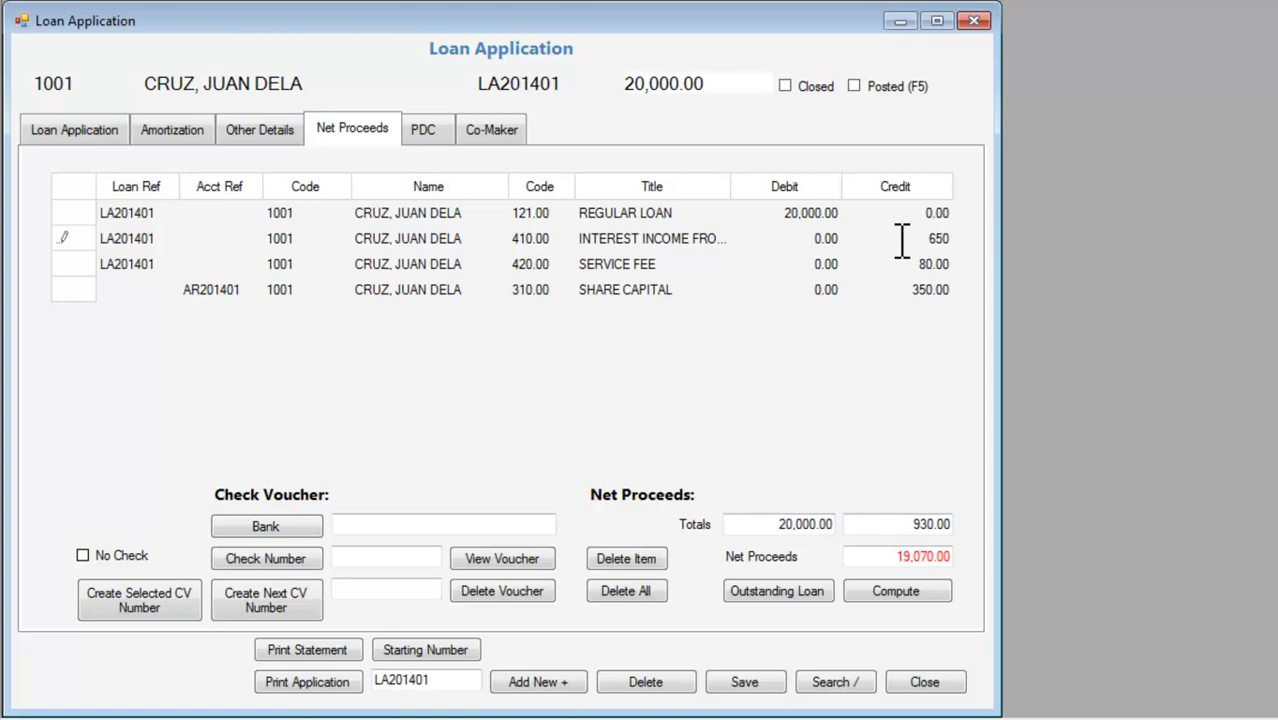
key("Return")
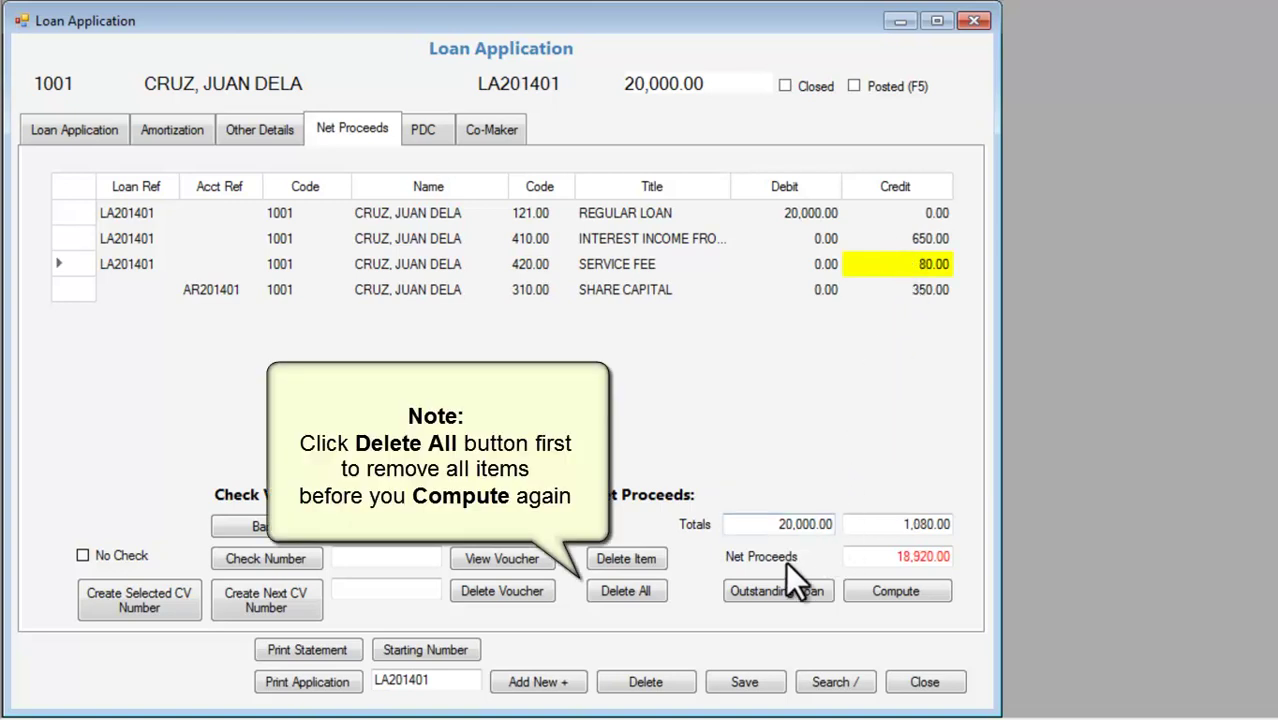
Save the adjusted net proceeds and post loan LA201401.
left_click(754, 686)
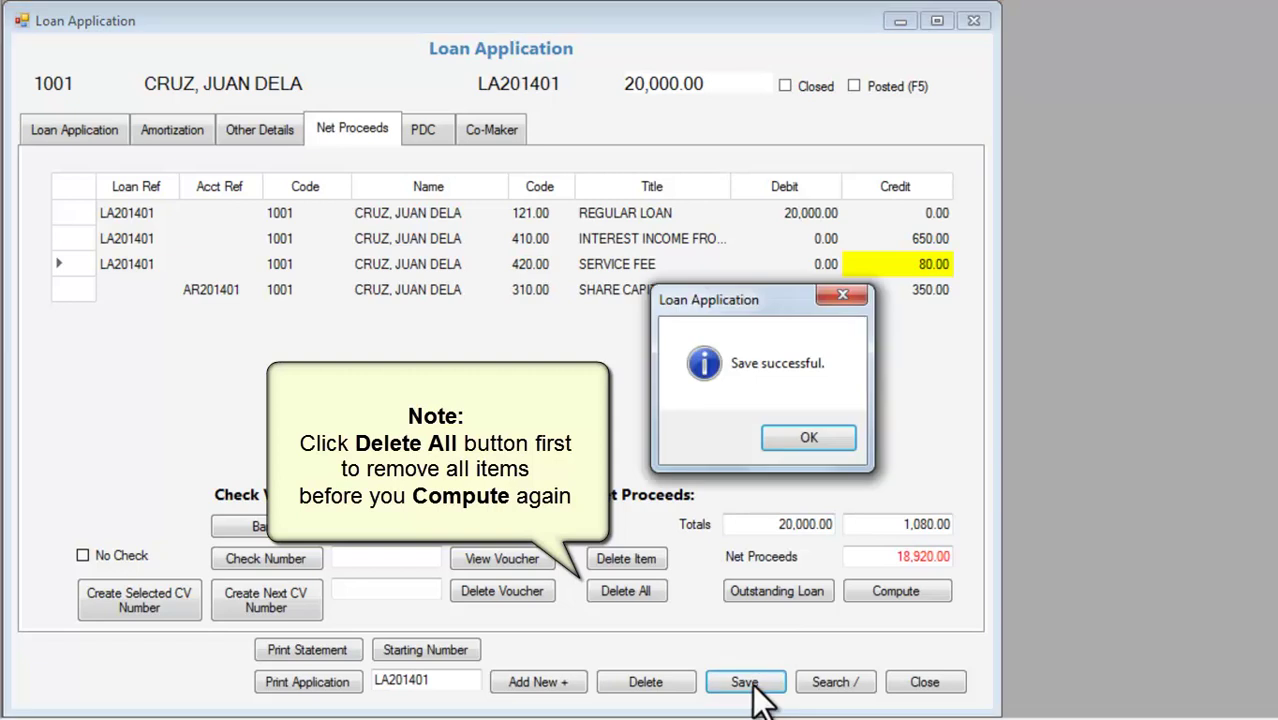
left_click(791, 441)
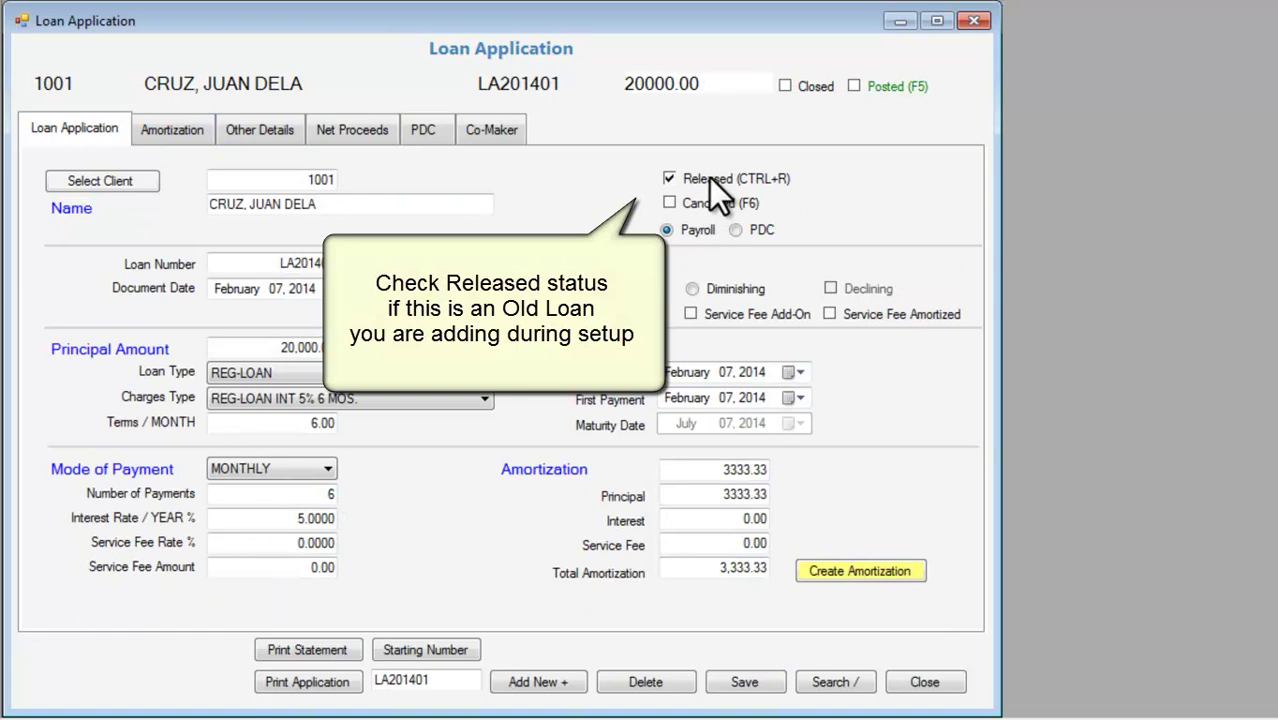
left_click(887, 85)
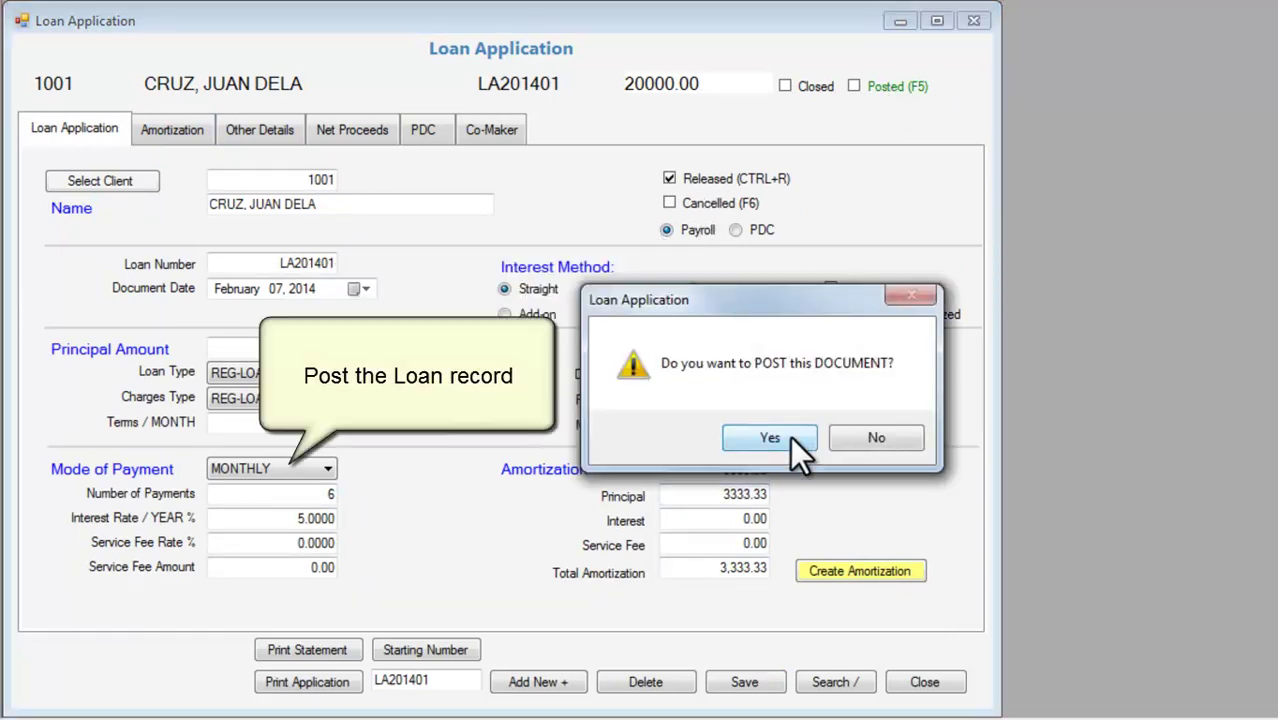
left_click(790, 436)
left_click(790, 435)
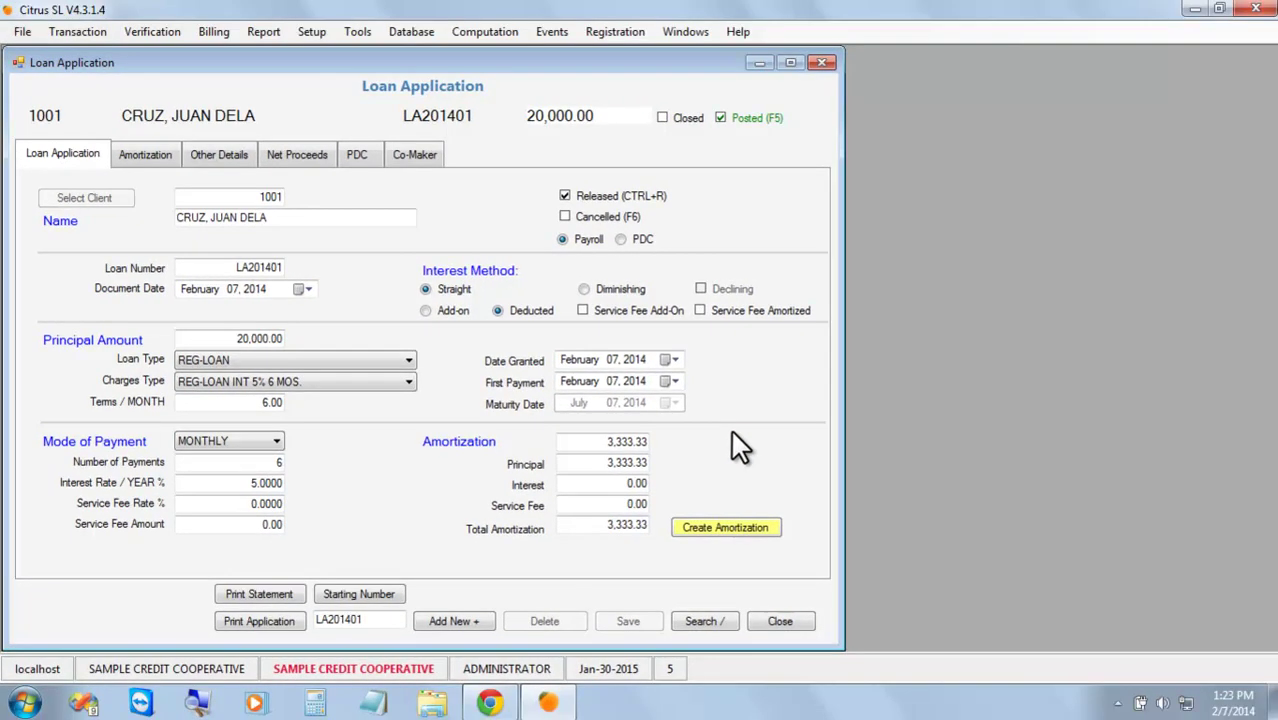
Close the loan form and confirm LA201401 in the client's Account Verification.
left_click(770, 618)
left_click(152, 31)
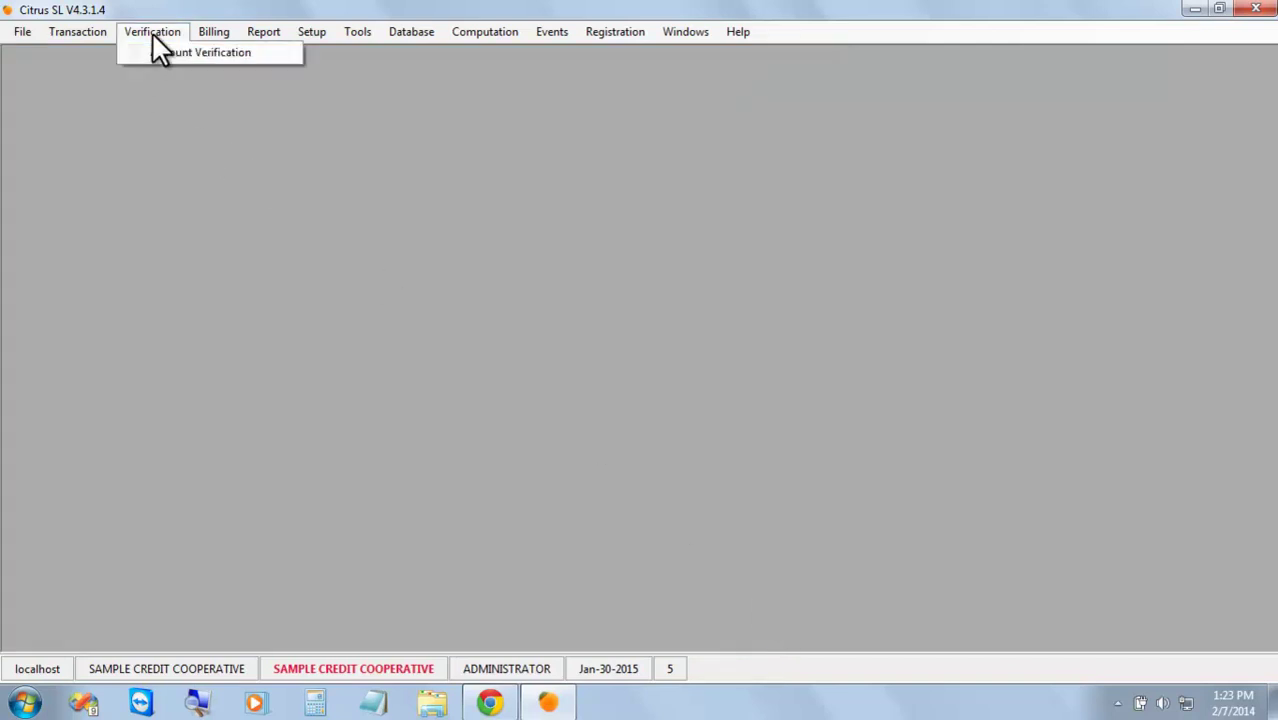
left_click(178, 51)
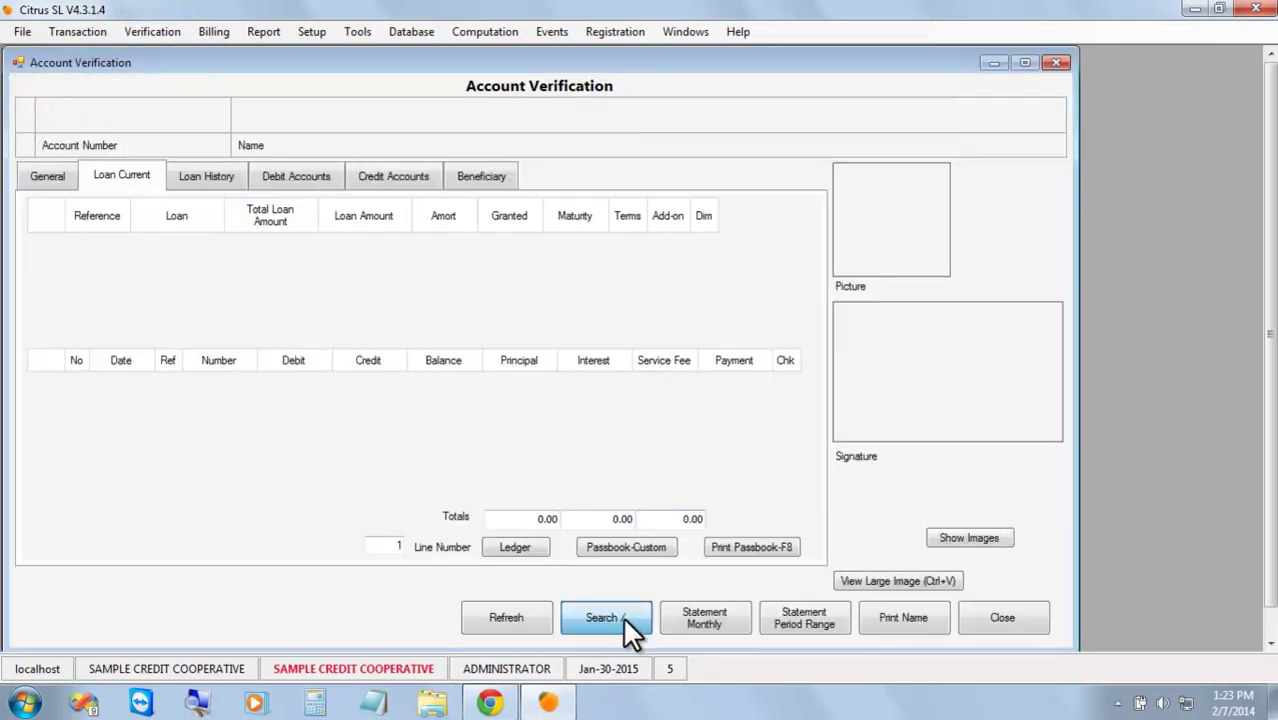
left_click(622, 617)
left_click(722, 436)
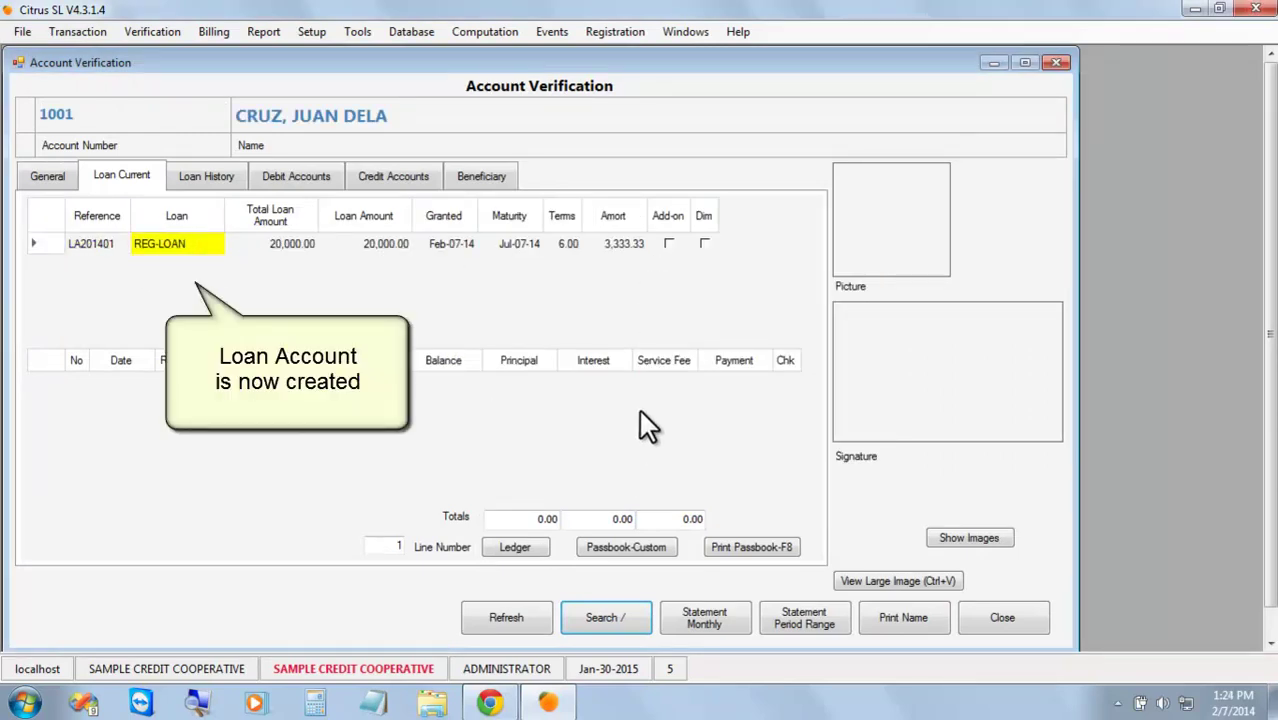
left_click(104, 240)
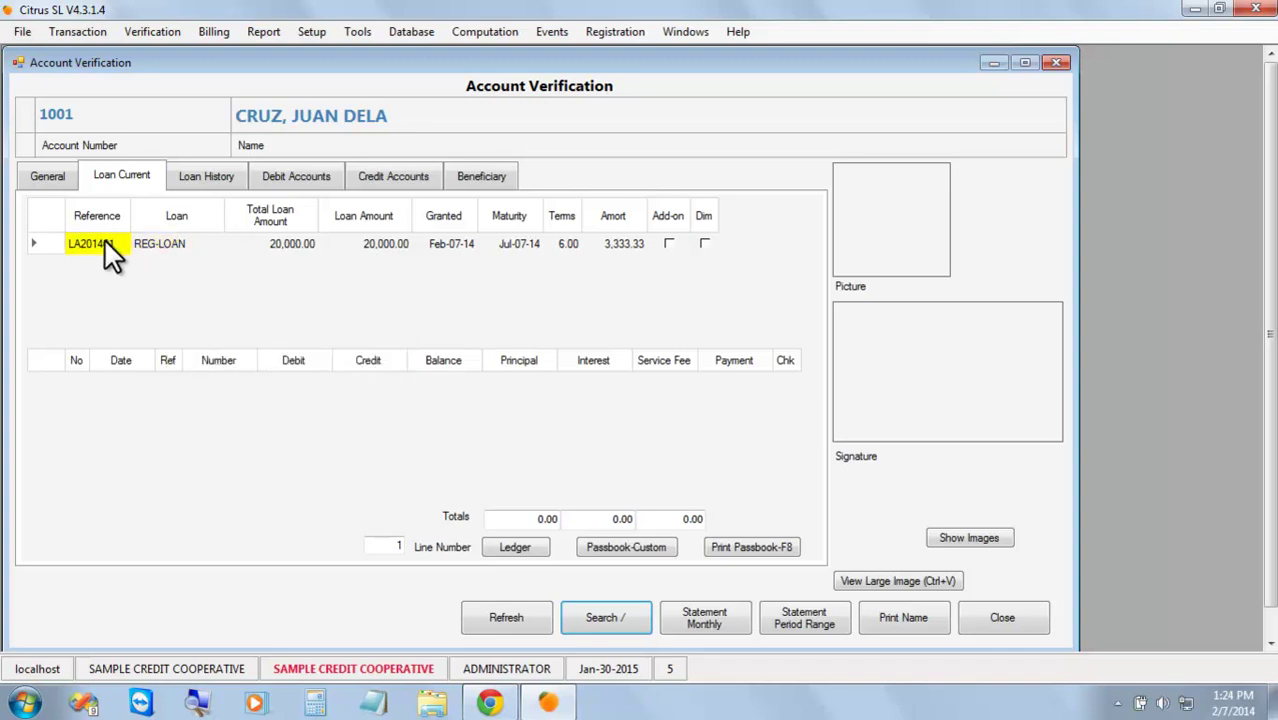
left_click(1024, 615)
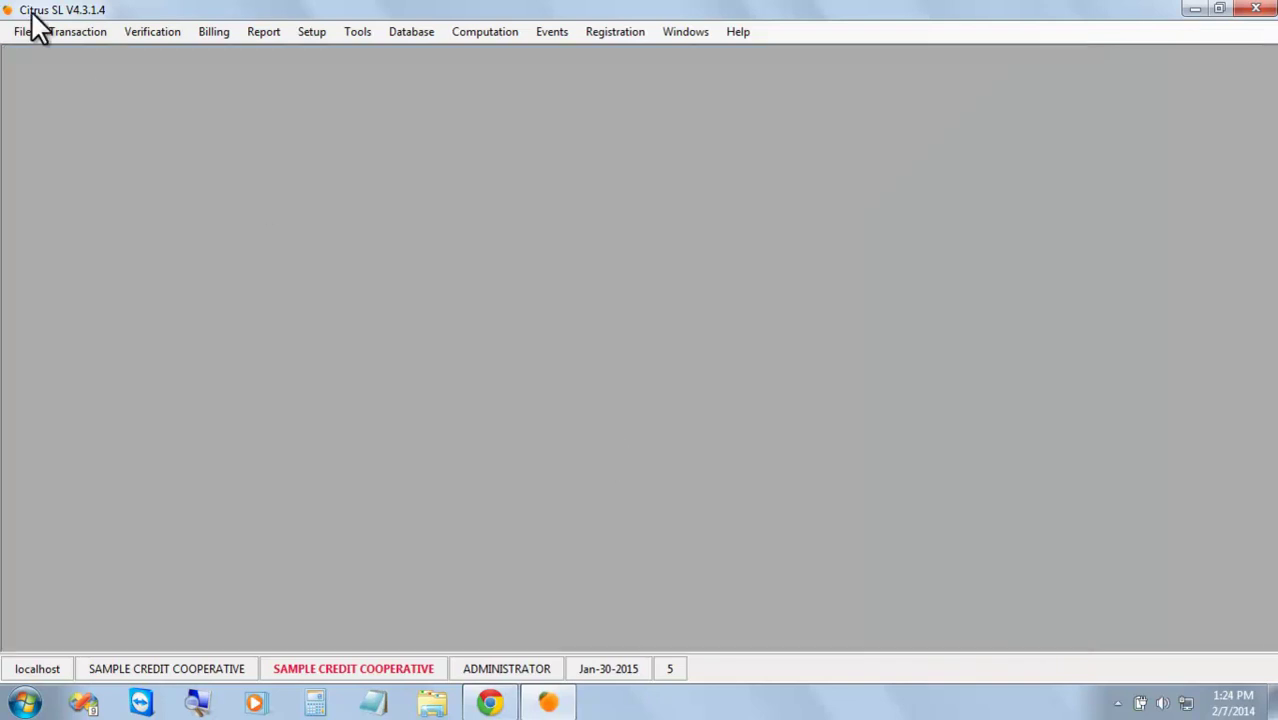
Create forward balance FB201402 with an 18,500 debit on the loan's REG-LOAN row.
left_click(95, 34)
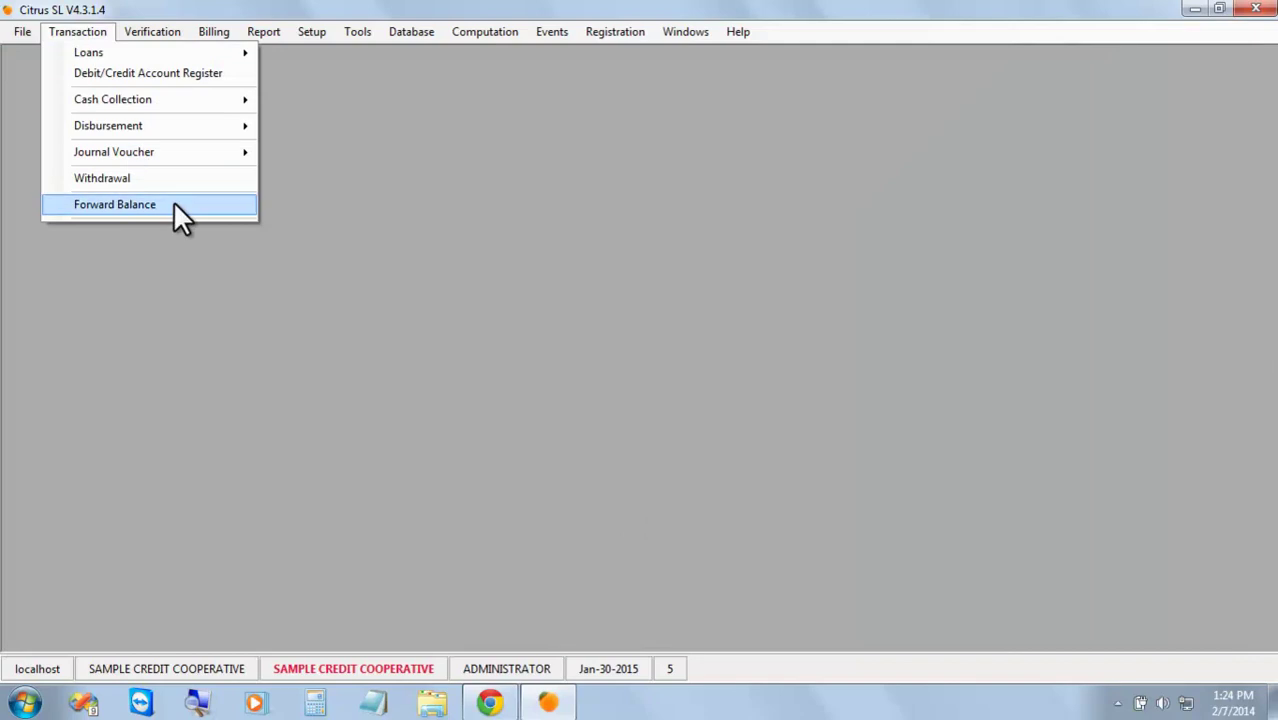
left_click(173, 203)
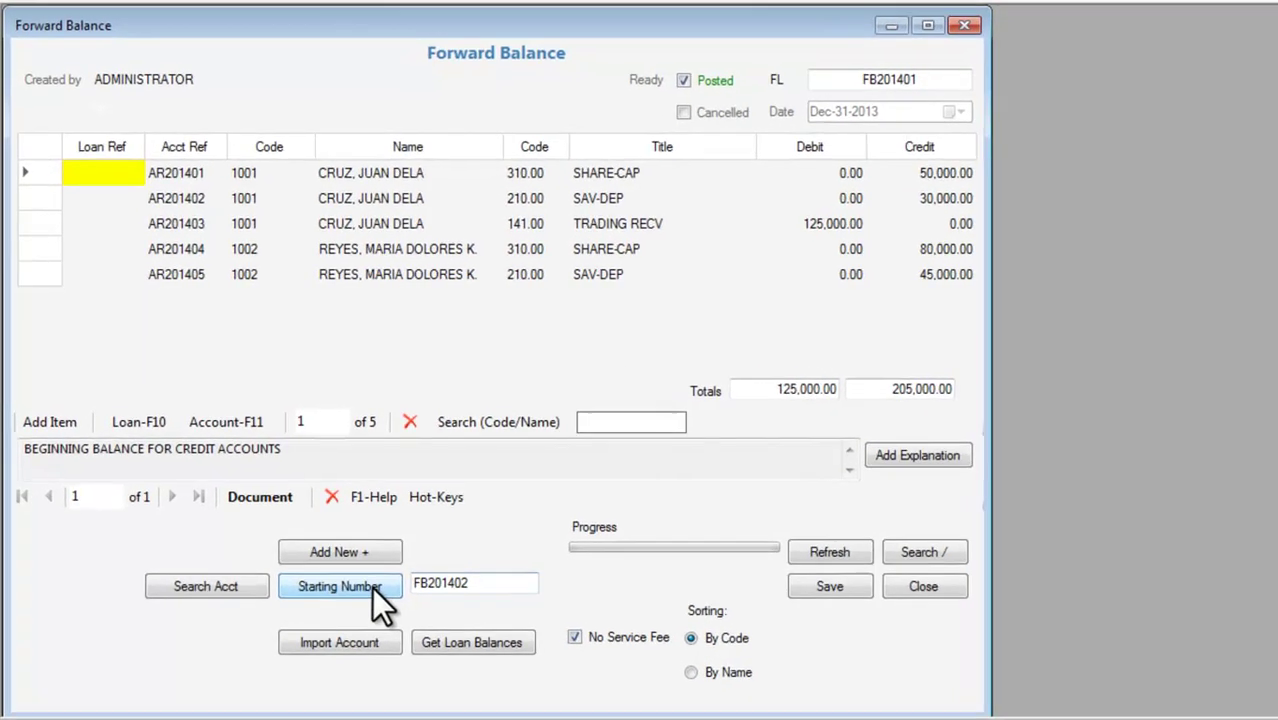
left_click(358, 553)
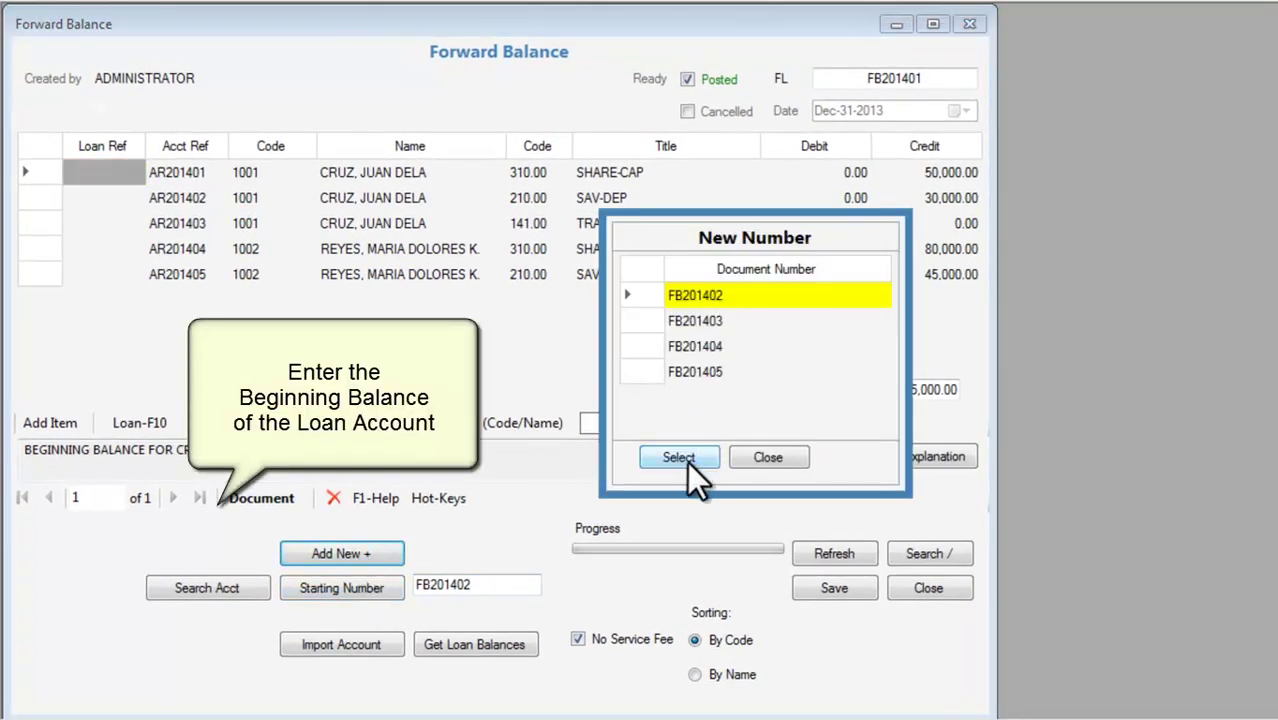
left_click(686, 459)
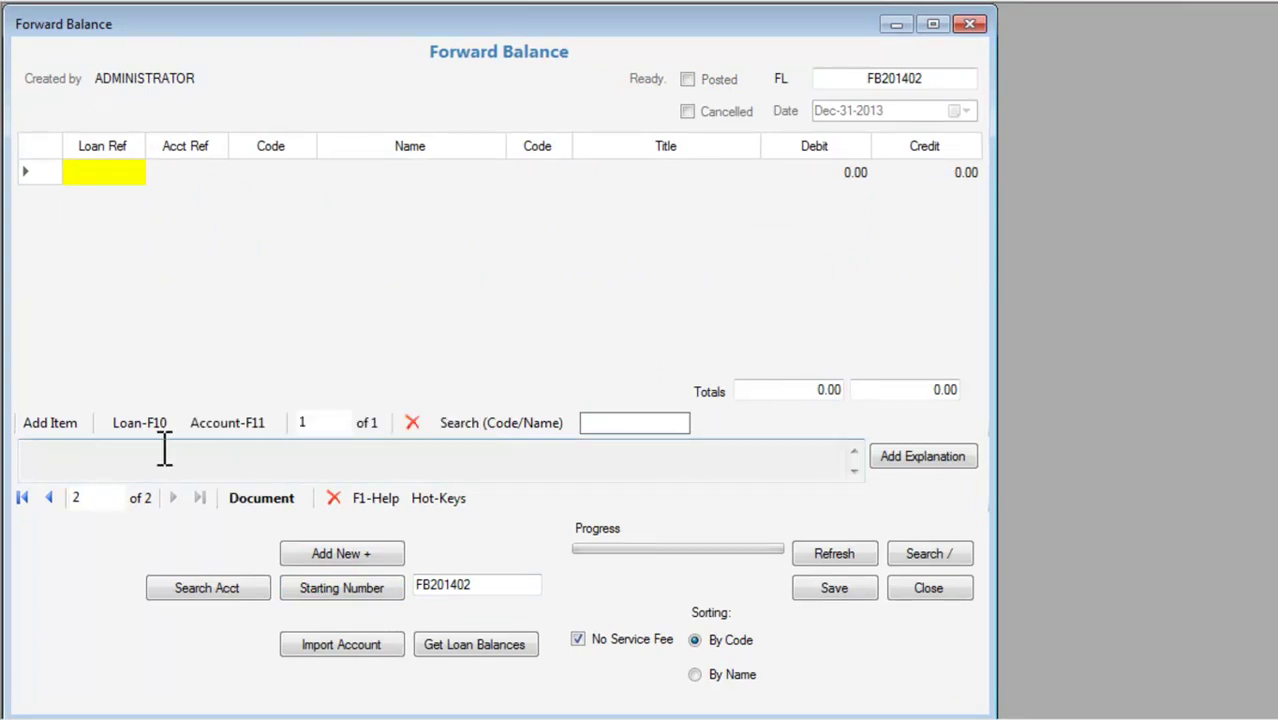
left_click(134, 427)
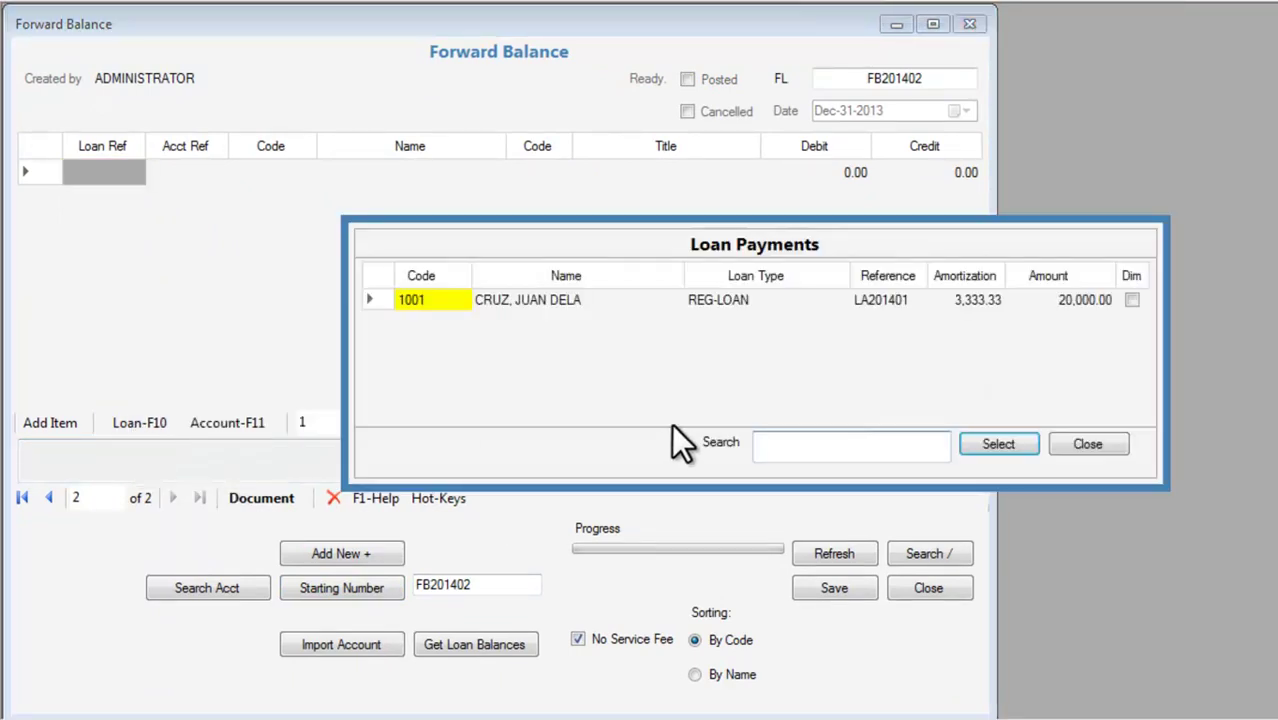
left_click(1020, 447)
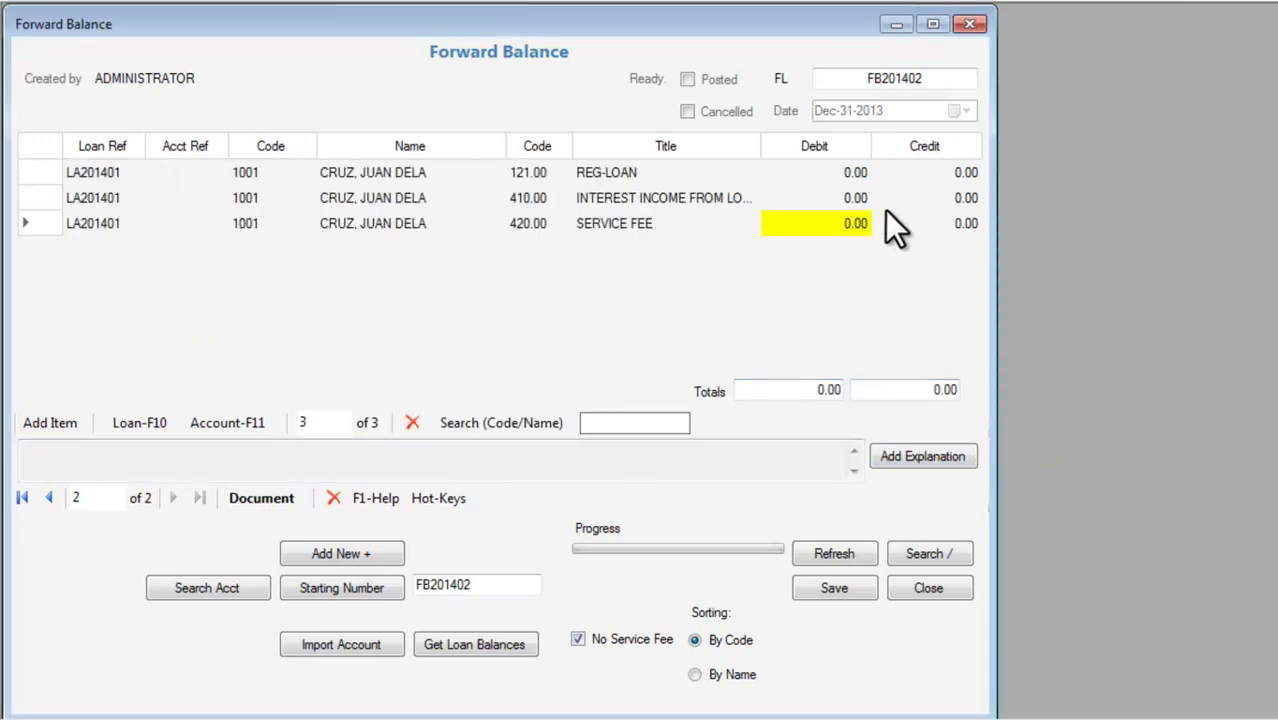
left_click(821, 174)
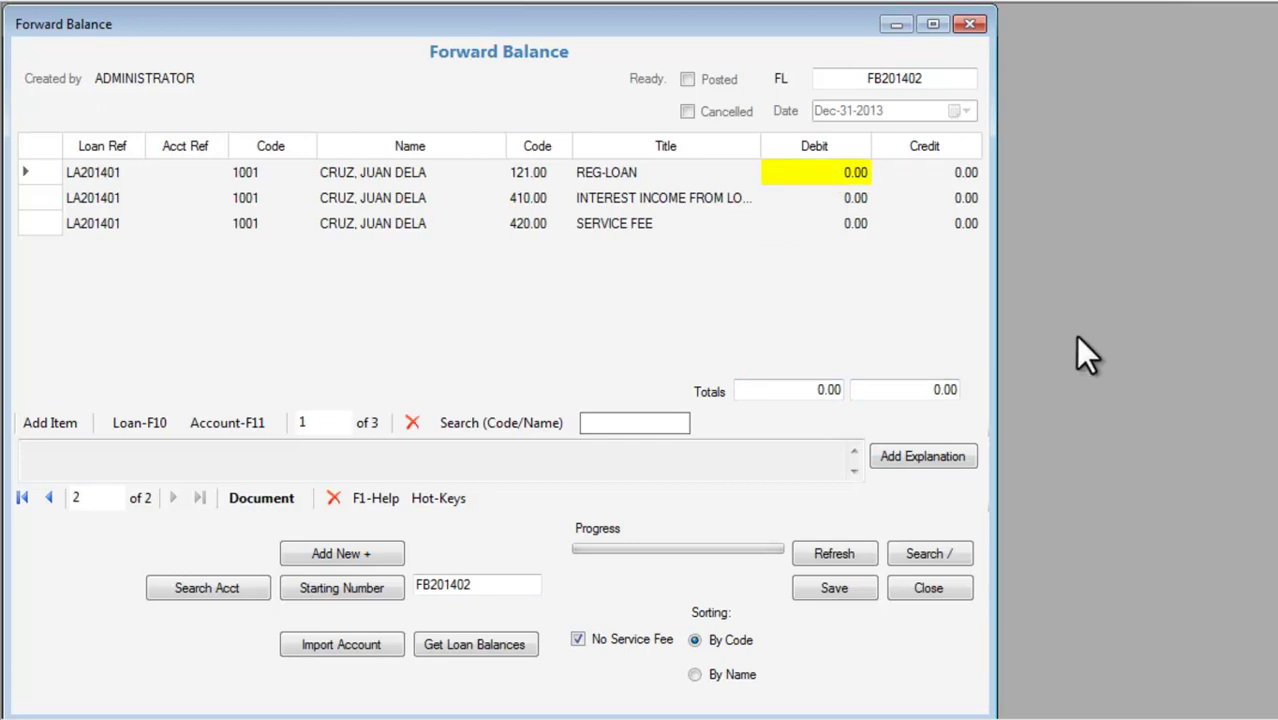
type("18,")
type("500")
key("Return")
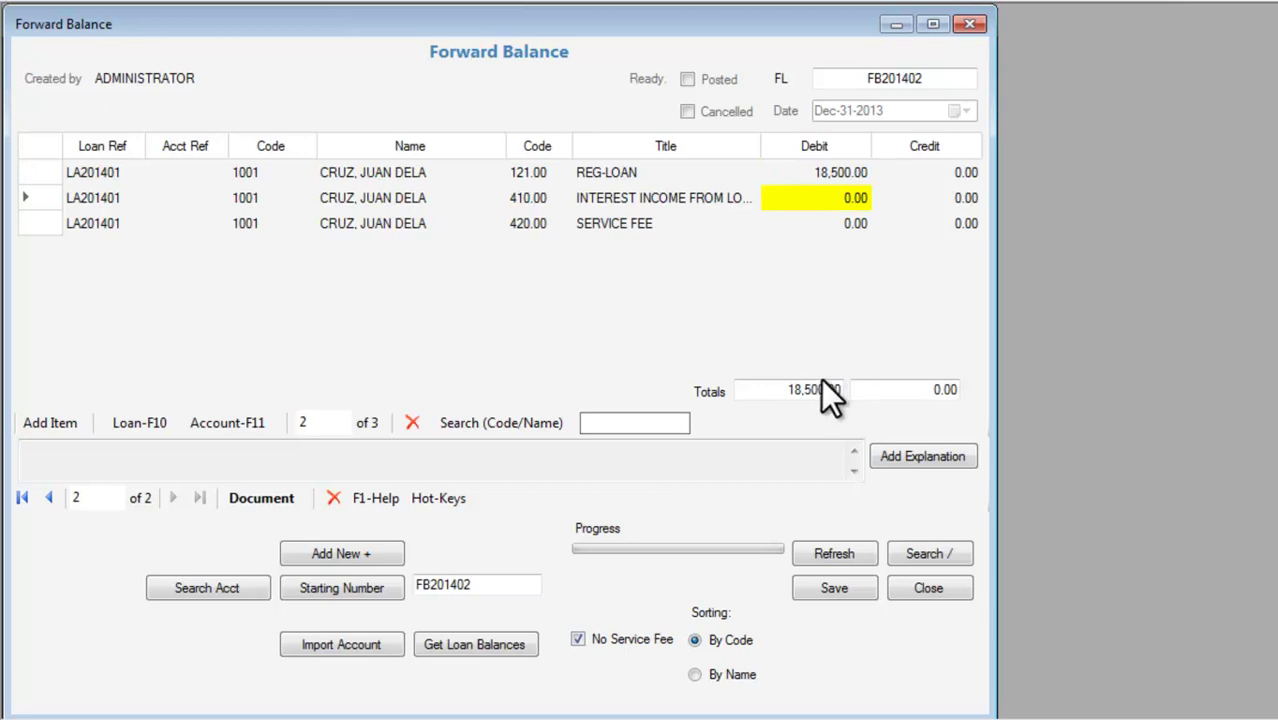
left_click(926, 198)
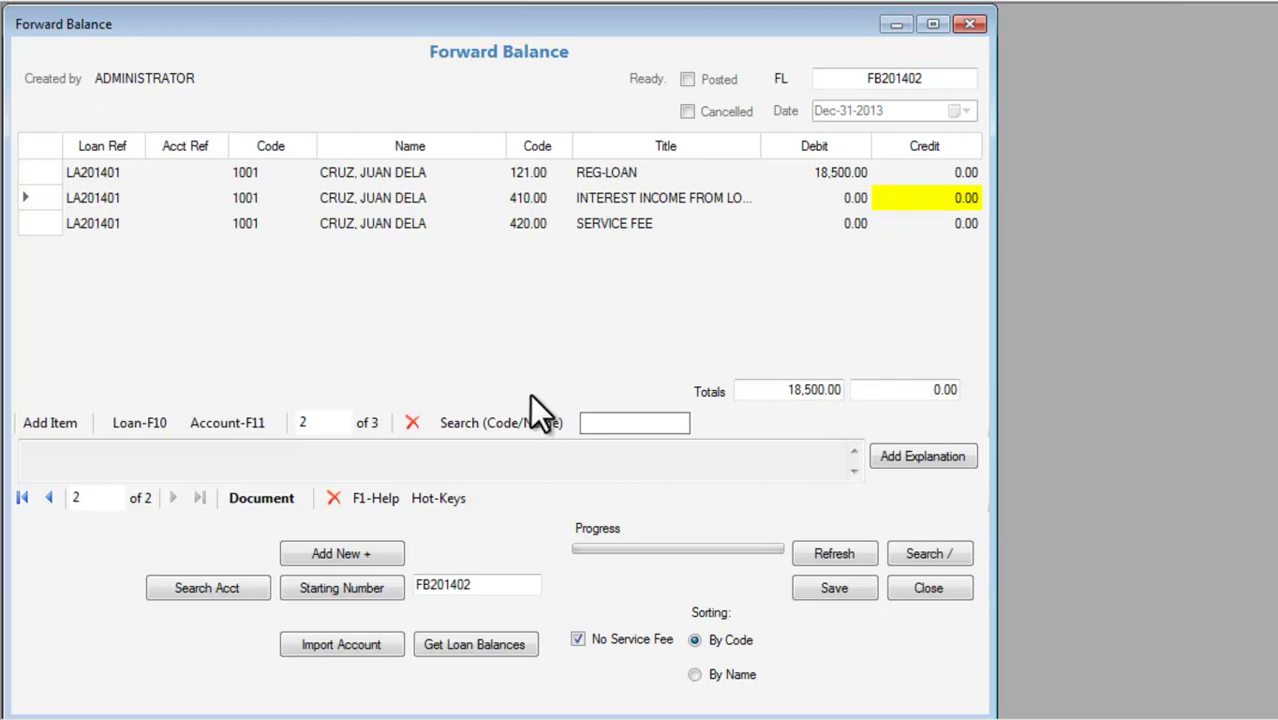
Add the explanation 'BEG. BALANCE OF LOANS', then save and post the document.
left_click(929, 449)
type("BE")
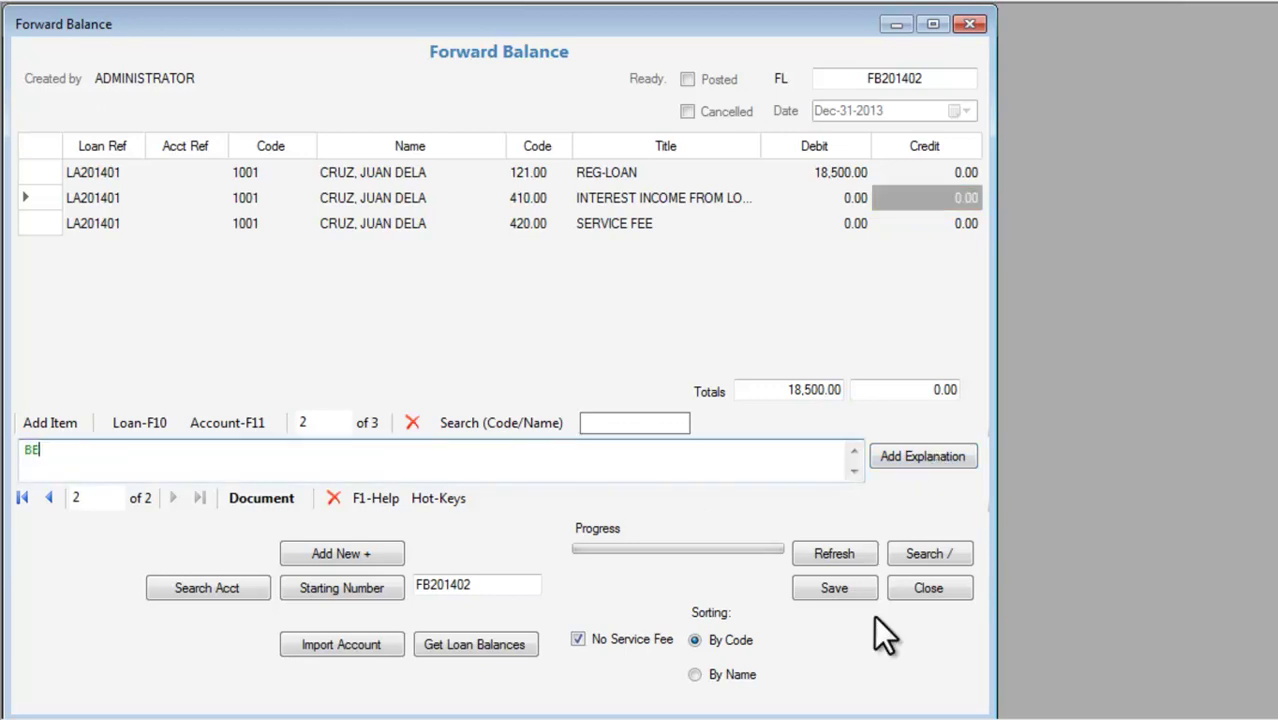
type("G. BALANCE OF LOANS")
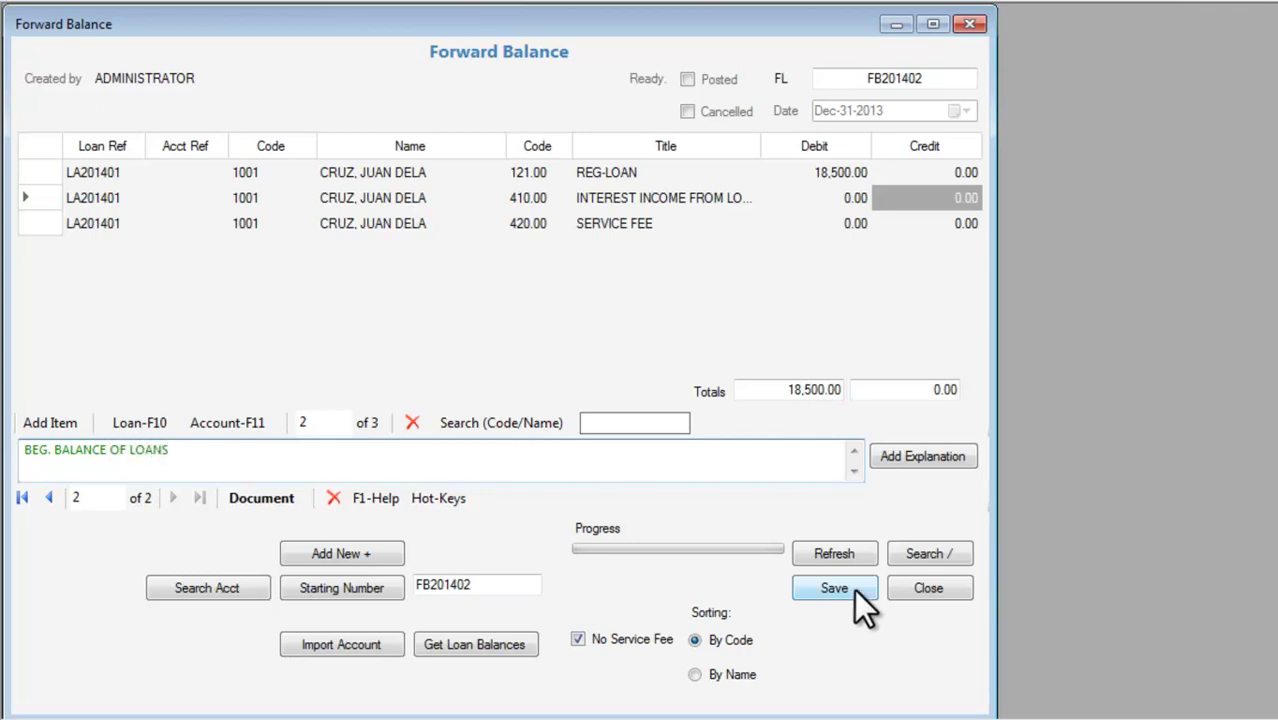
left_click(853, 589)
left_click(775, 440)
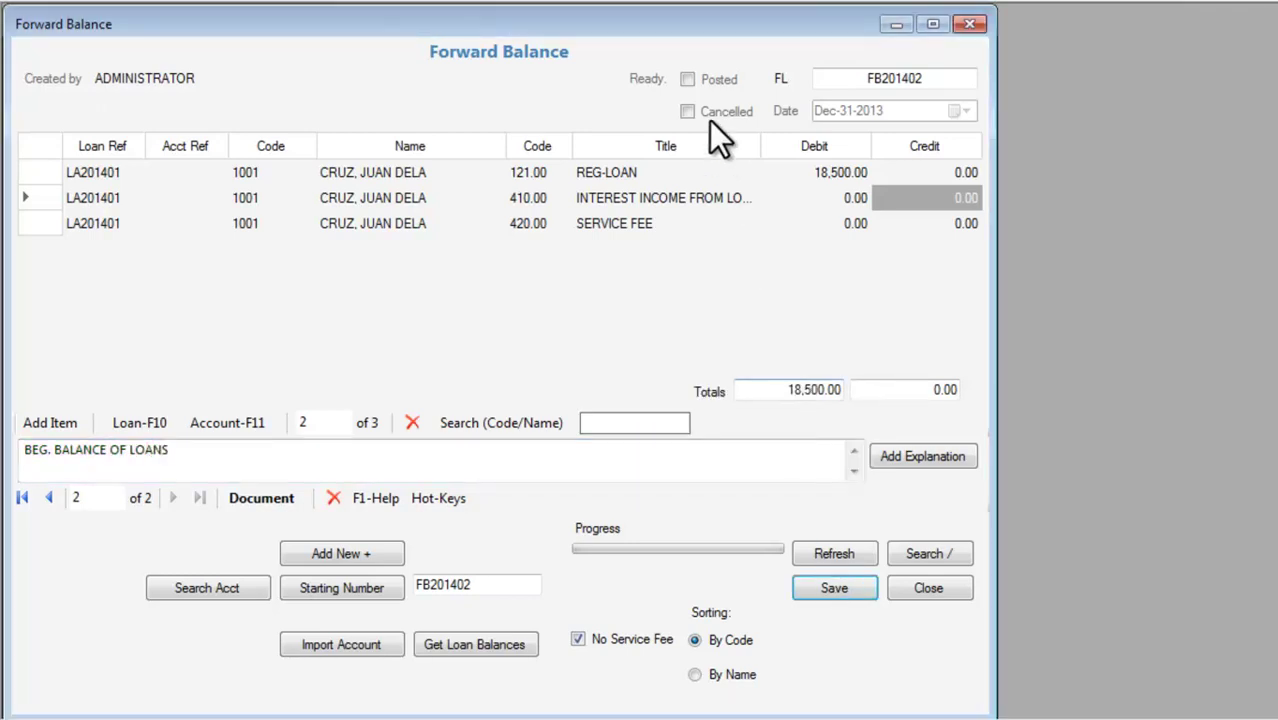
left_click(718, 78)
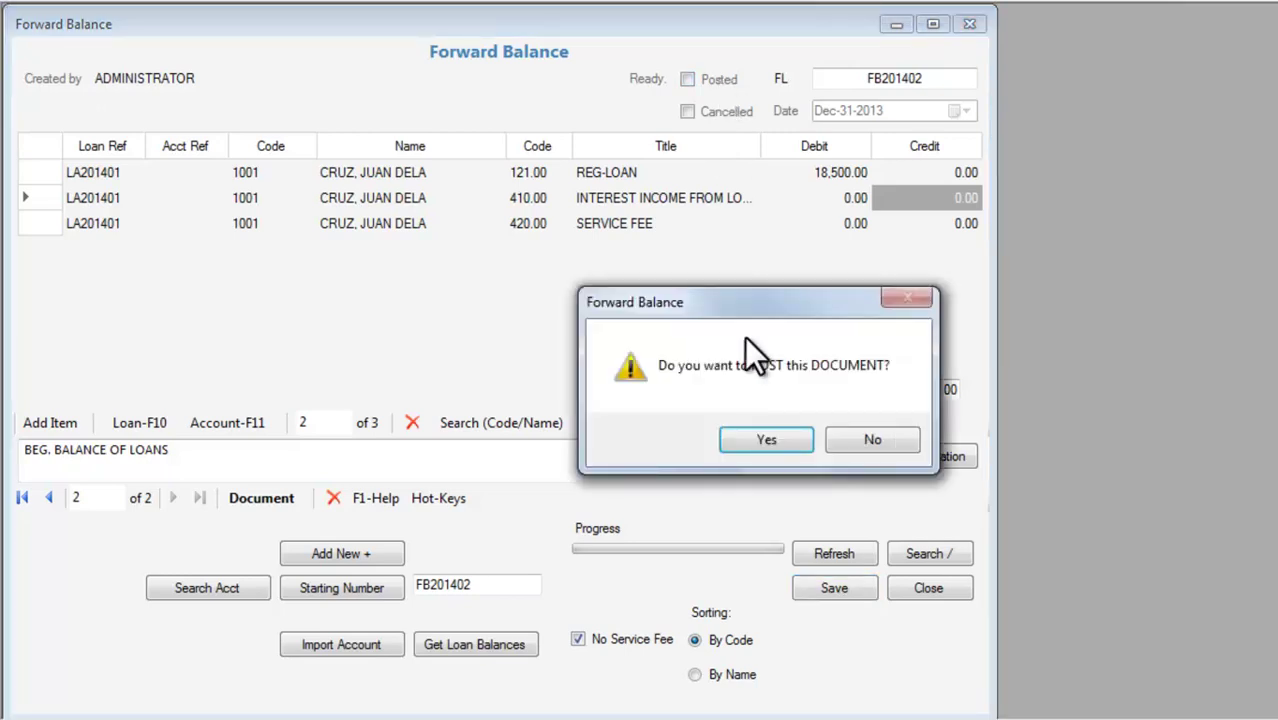
left_click(790, 436)
left_click(790, 438)
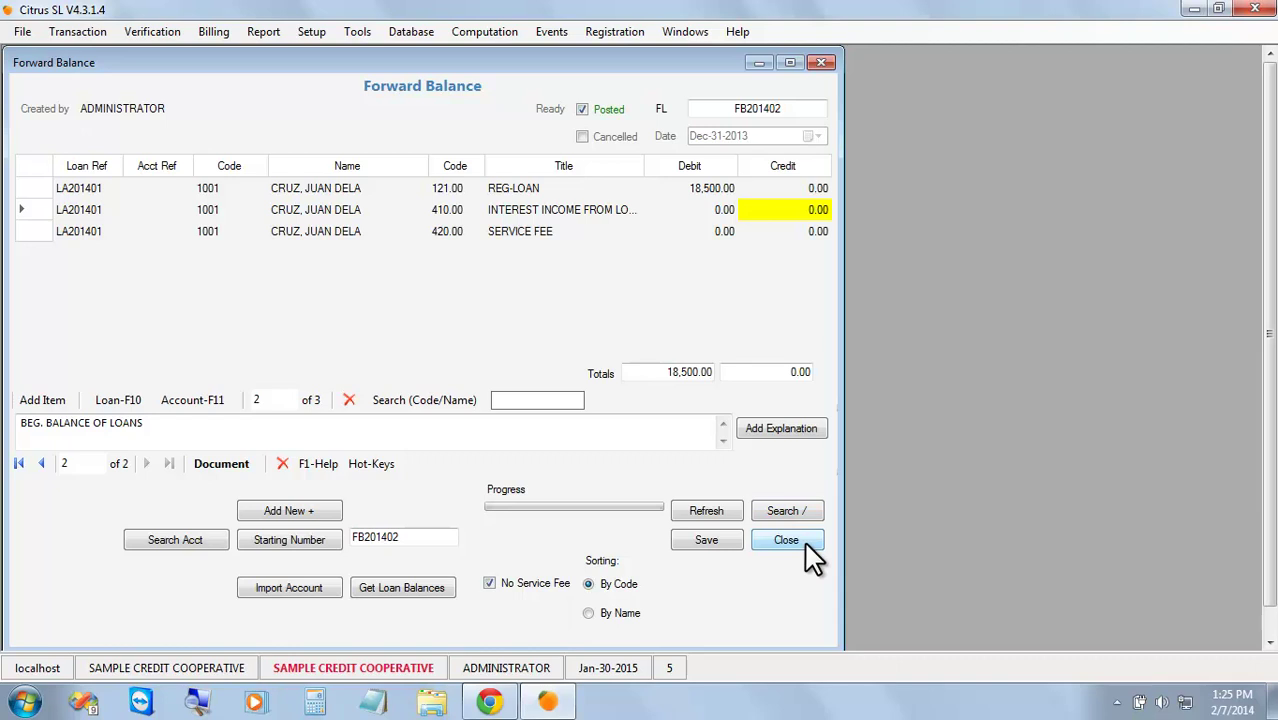
Close Forward Balance and load the client's accounts and loans in Account Verification.
left_click(786, 540)
left_click(145, 31)
left_click(185, 50)
left_click(619, 612)
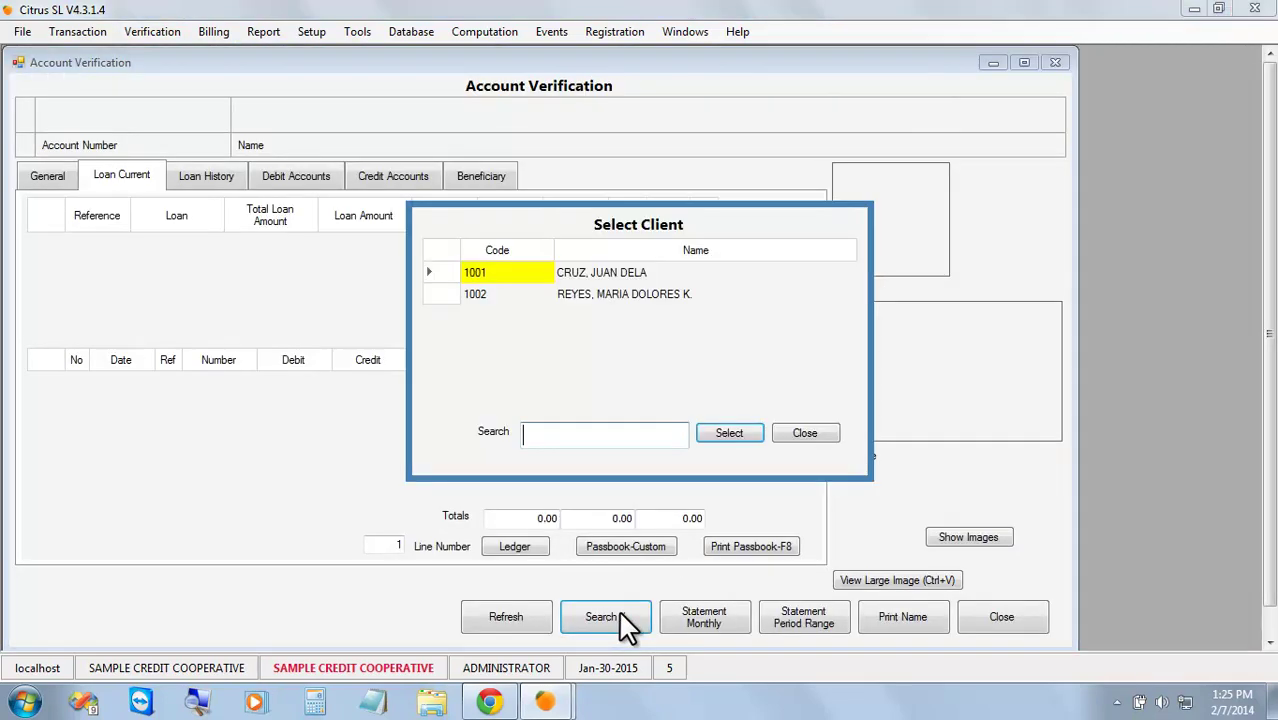
left_click(733, 437)
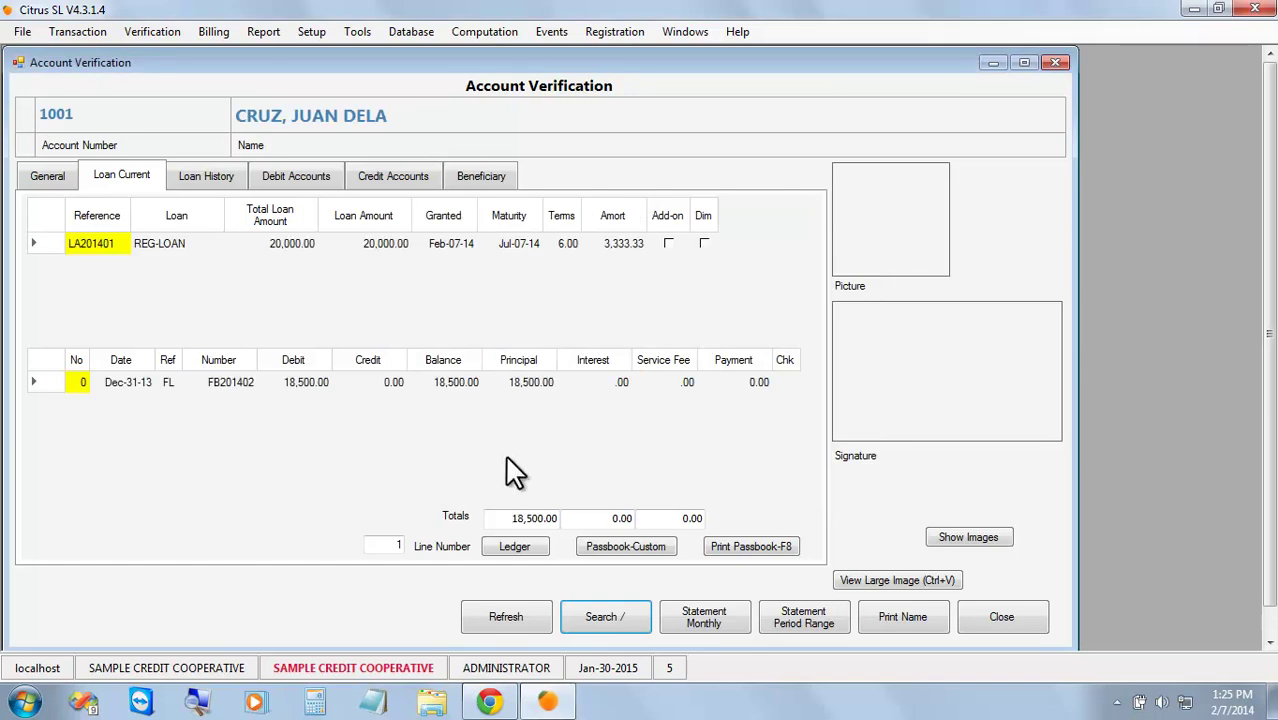
Check the 18,500.00 forward balance entry, then review the credit, debit and current loan tabs.
left_click(514, 383)
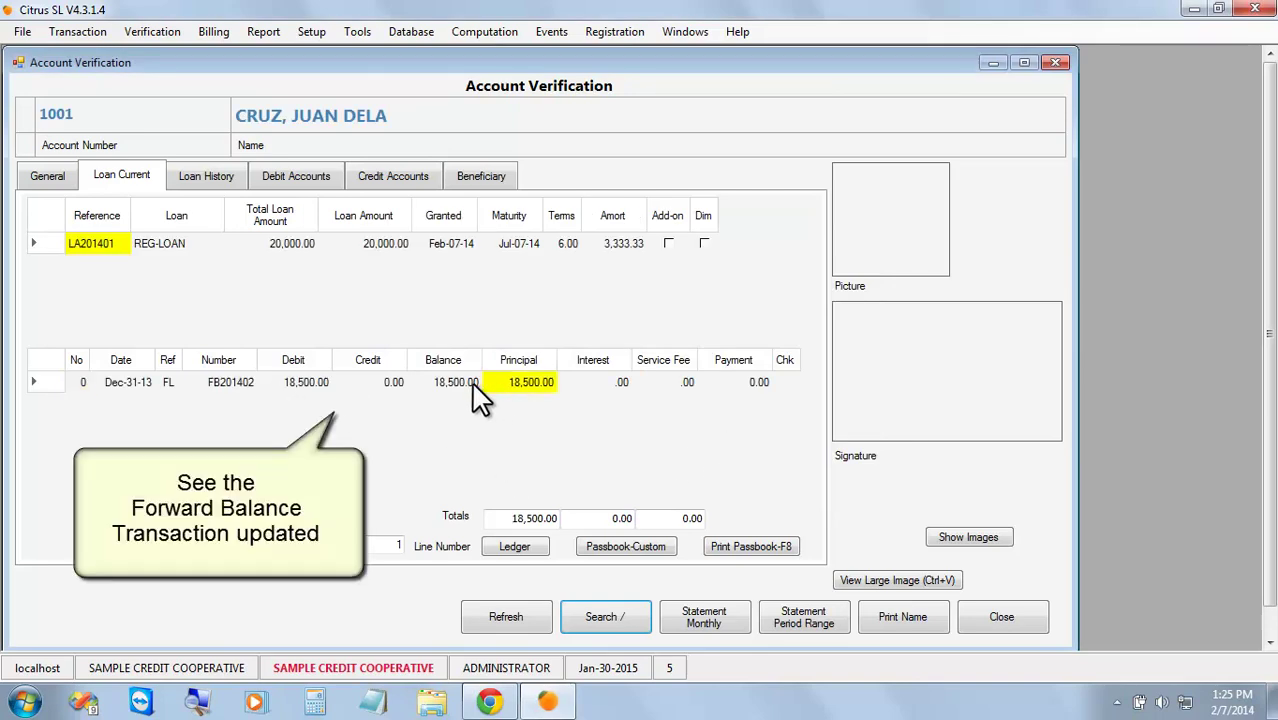
left_click(468, 382)
left_click(515, 383)
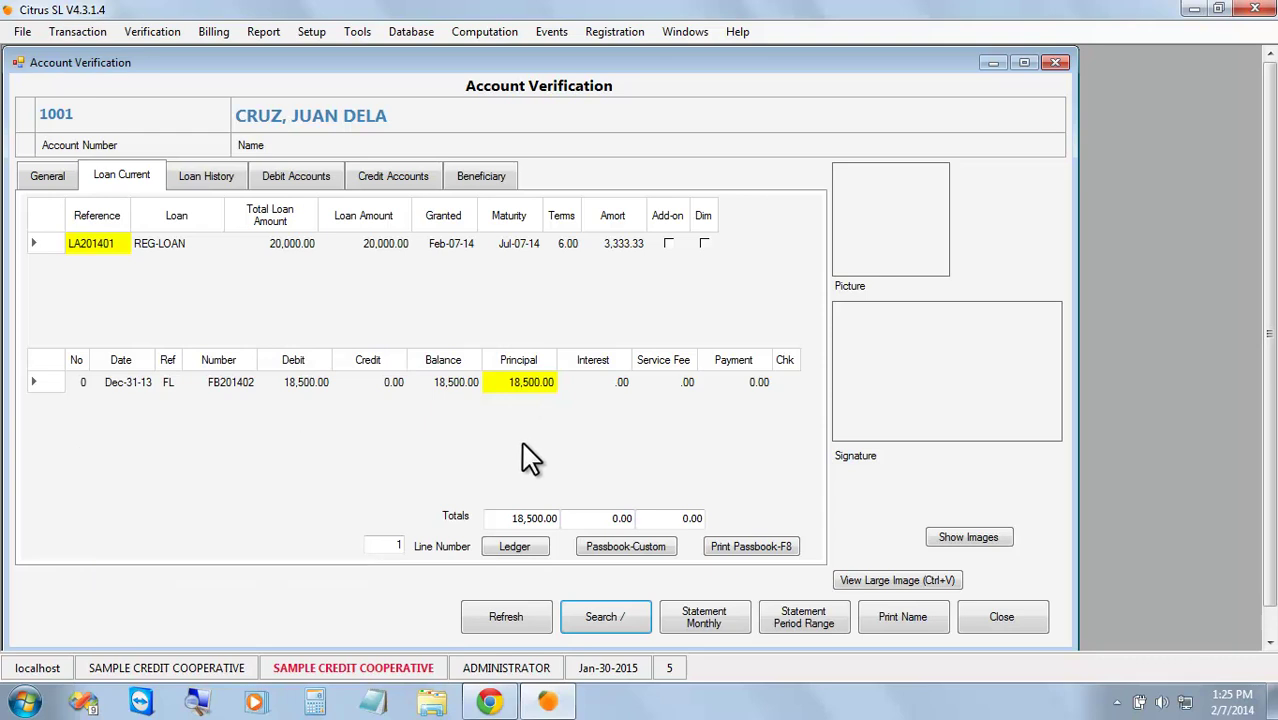
left_click(382, 172)
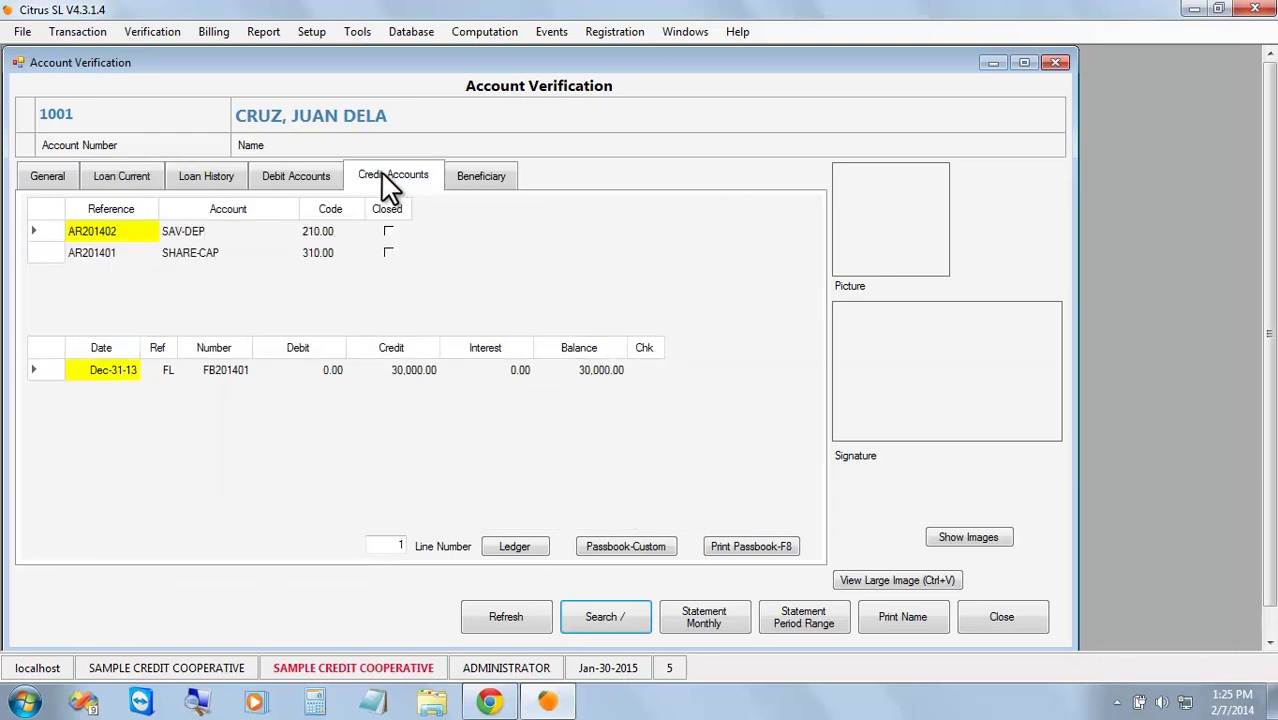
left_click(286, 174)
left_click(121, 178)
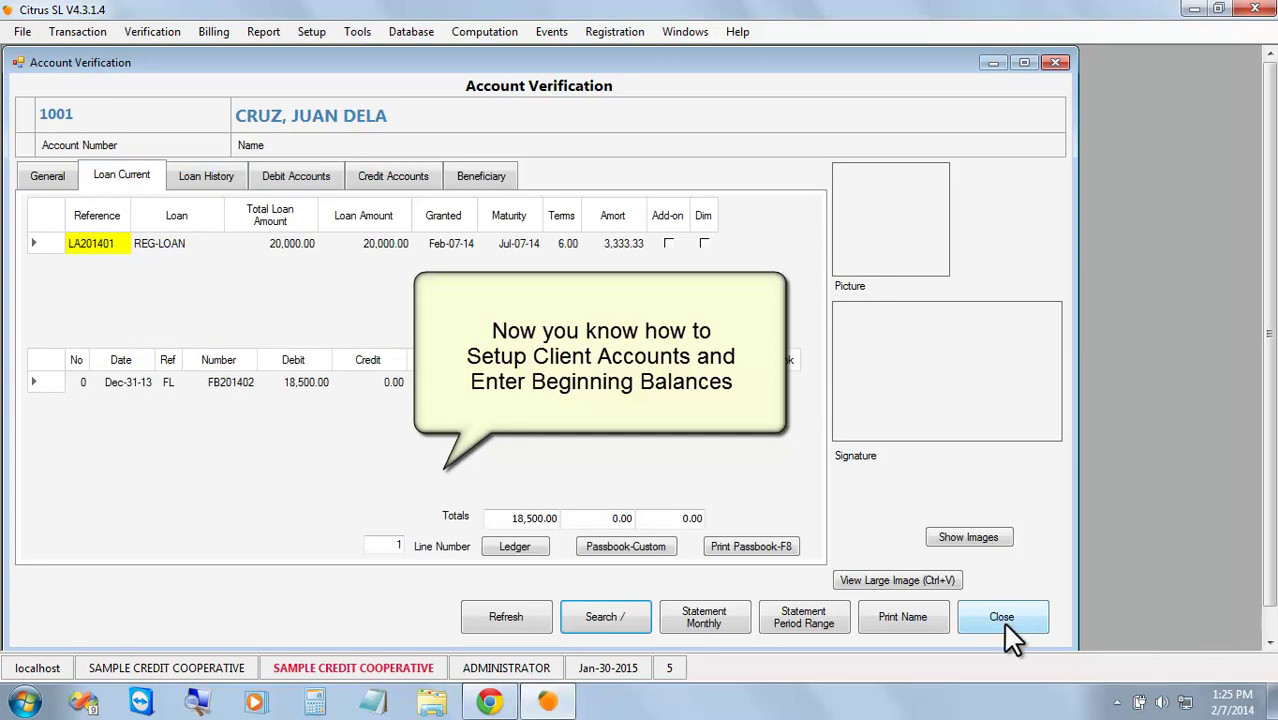
Show the client's picture and signature, then close Account Verification.
left_click(971, 537)
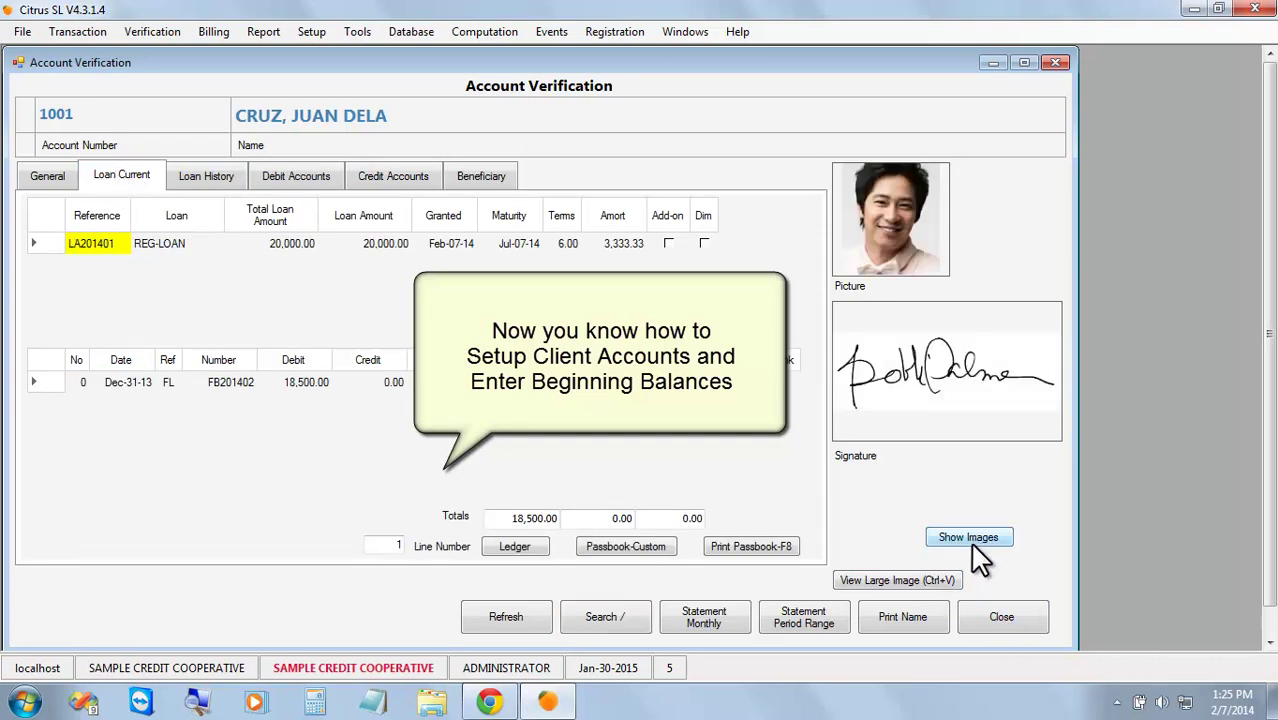
left_click(1003, 617)
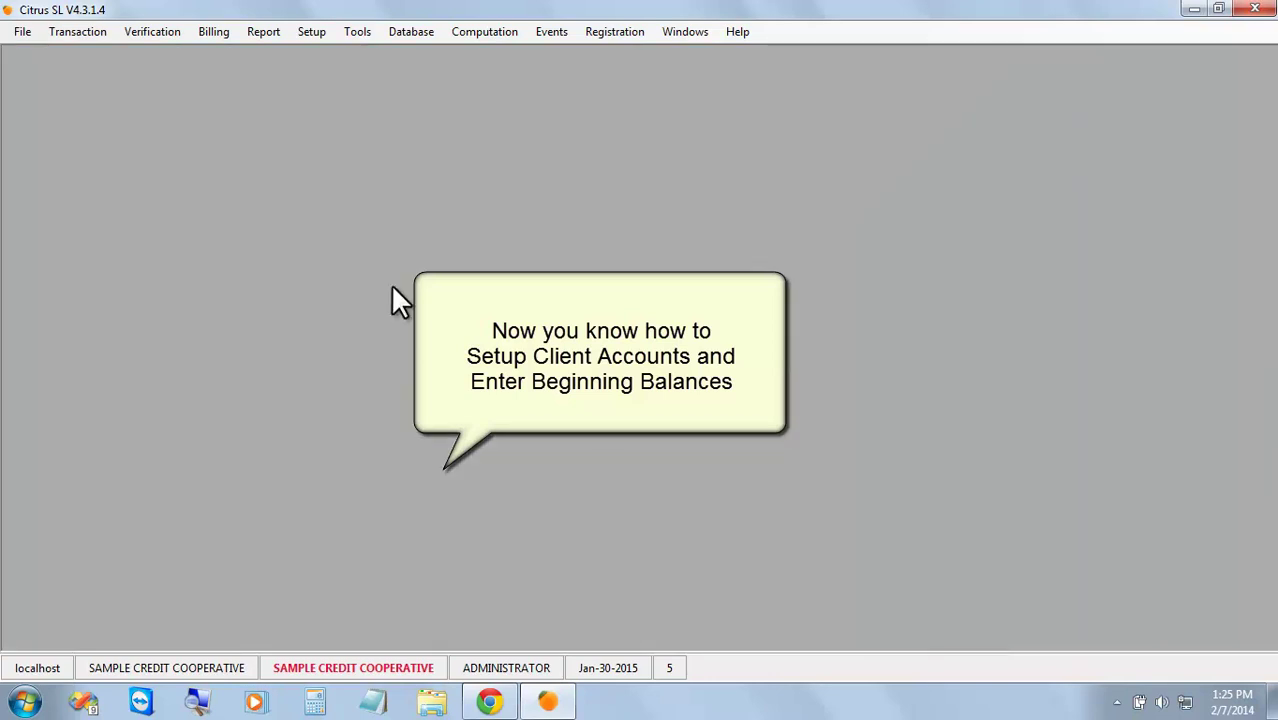
left_click(74, 33)
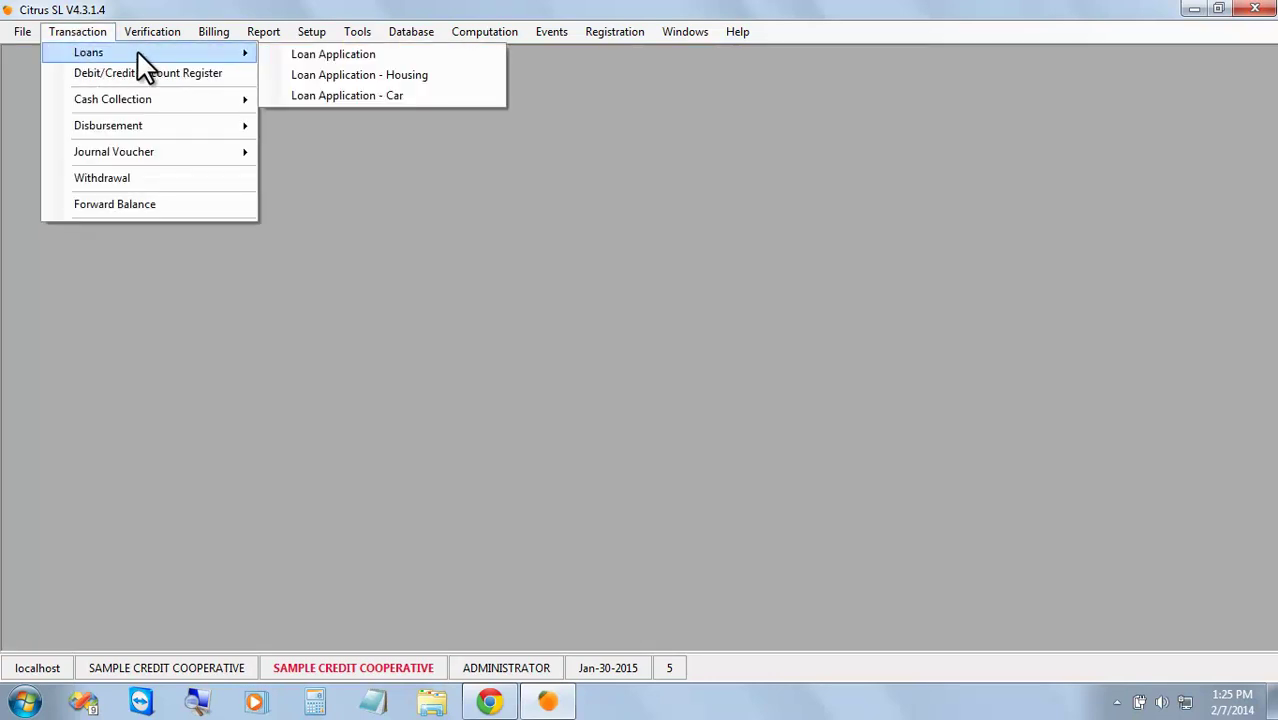